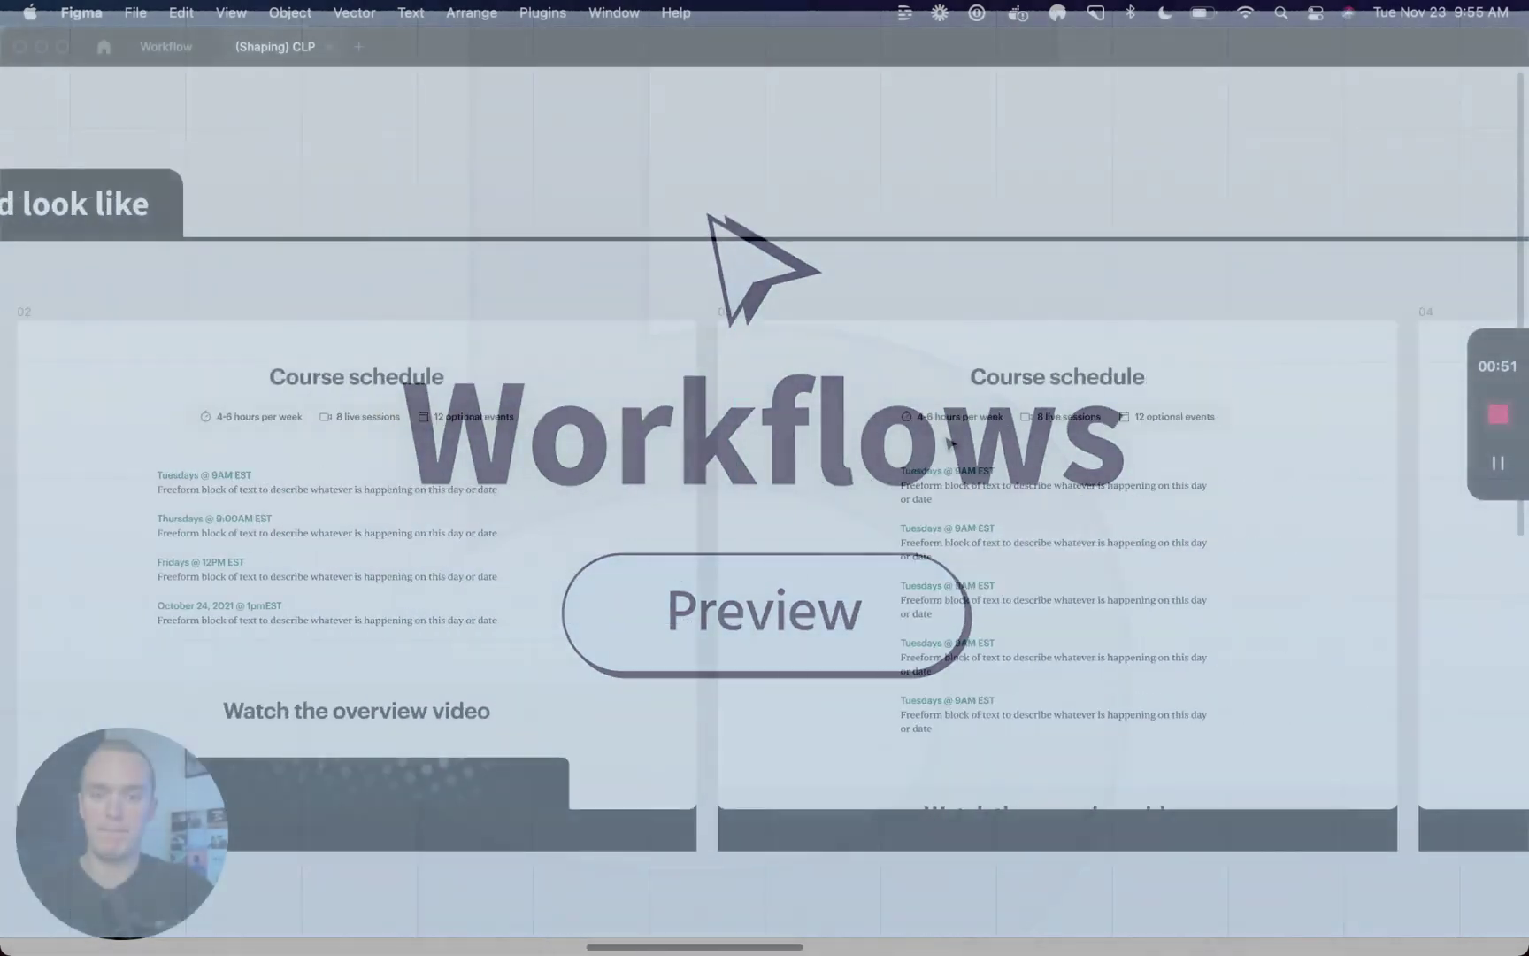
scroll(949, 443, "right", 3)
scroll(951, 443, "right", 6)
scroll(950, 443, "right", 4)
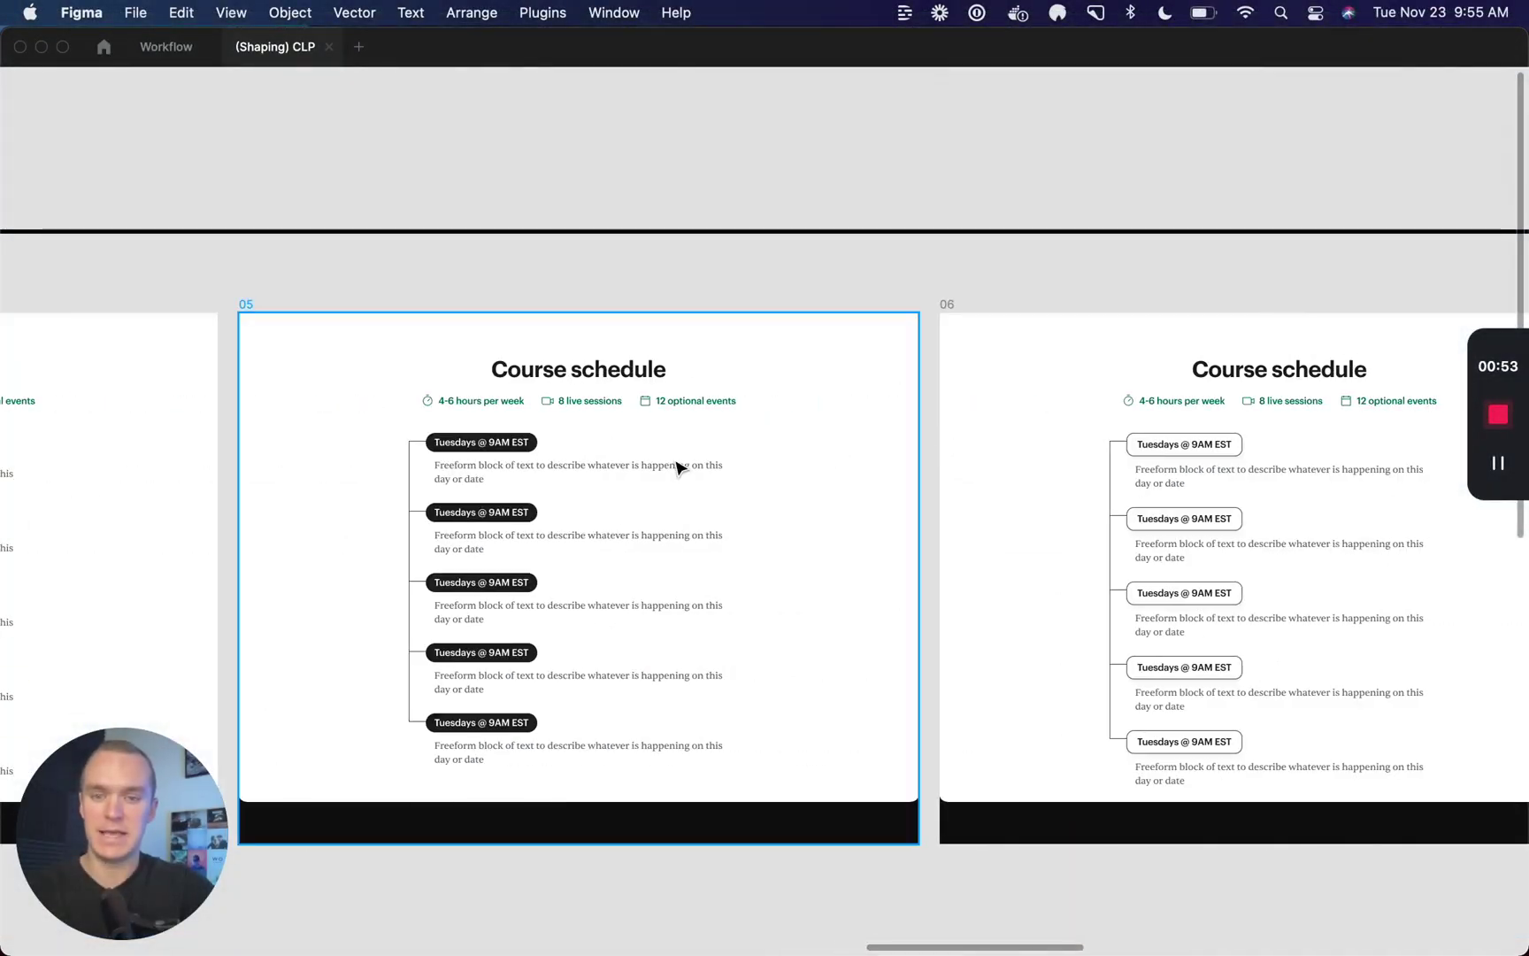
scroll(678, 466, "right", 10)
scroll(704, 466, "right", 2)
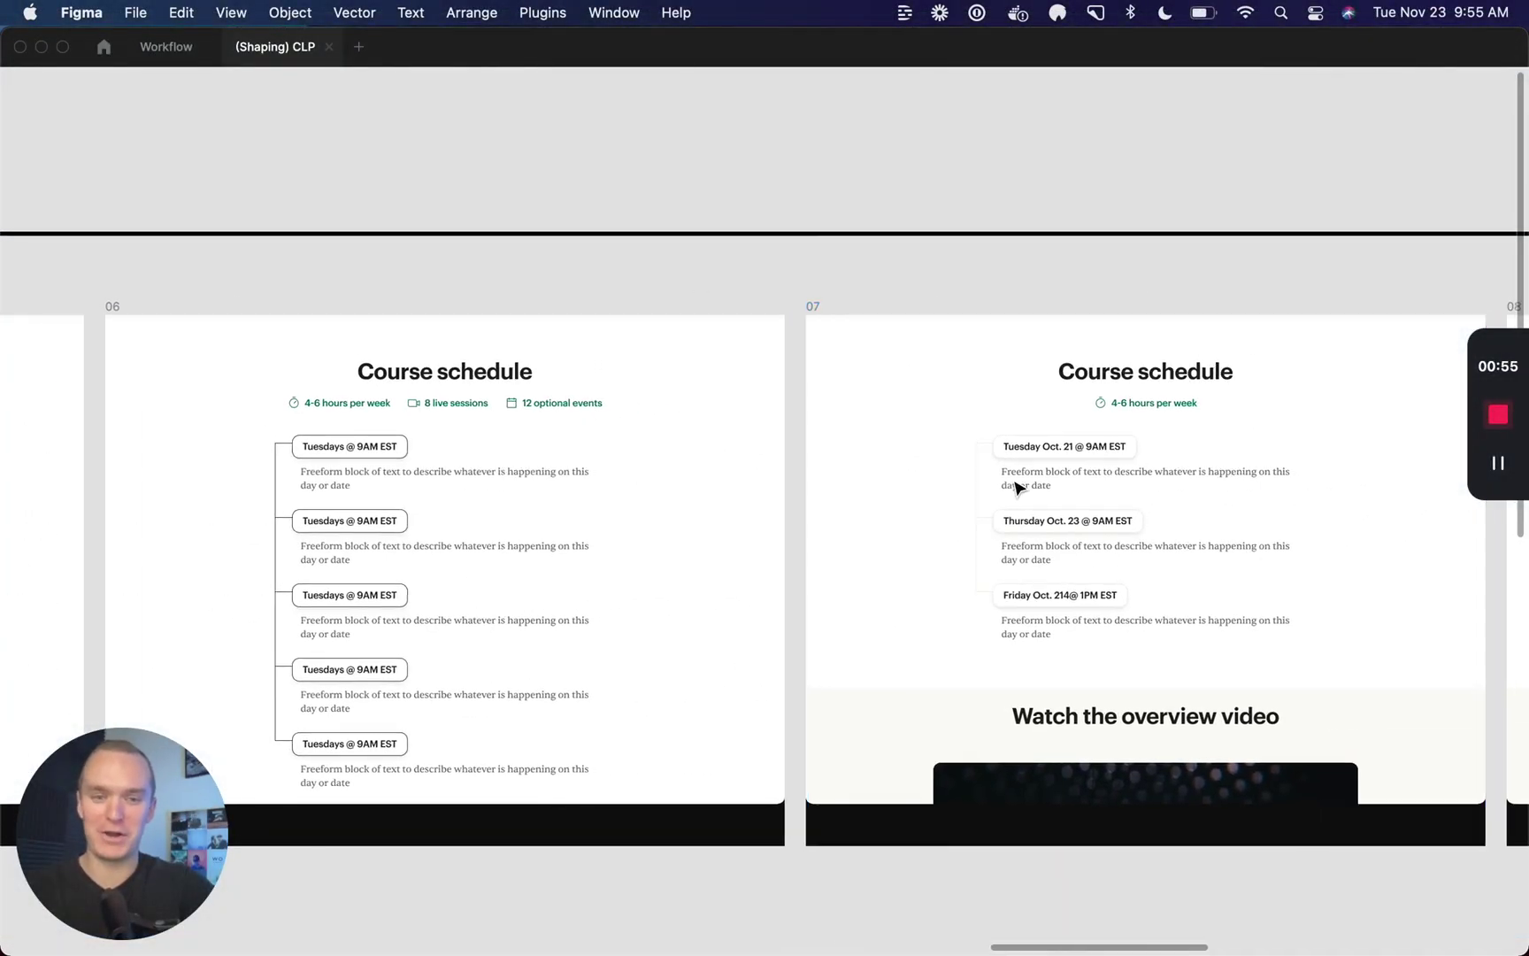
scroll(1017, 486, "right", 9)
scroll(1017, 486, "right", 10)
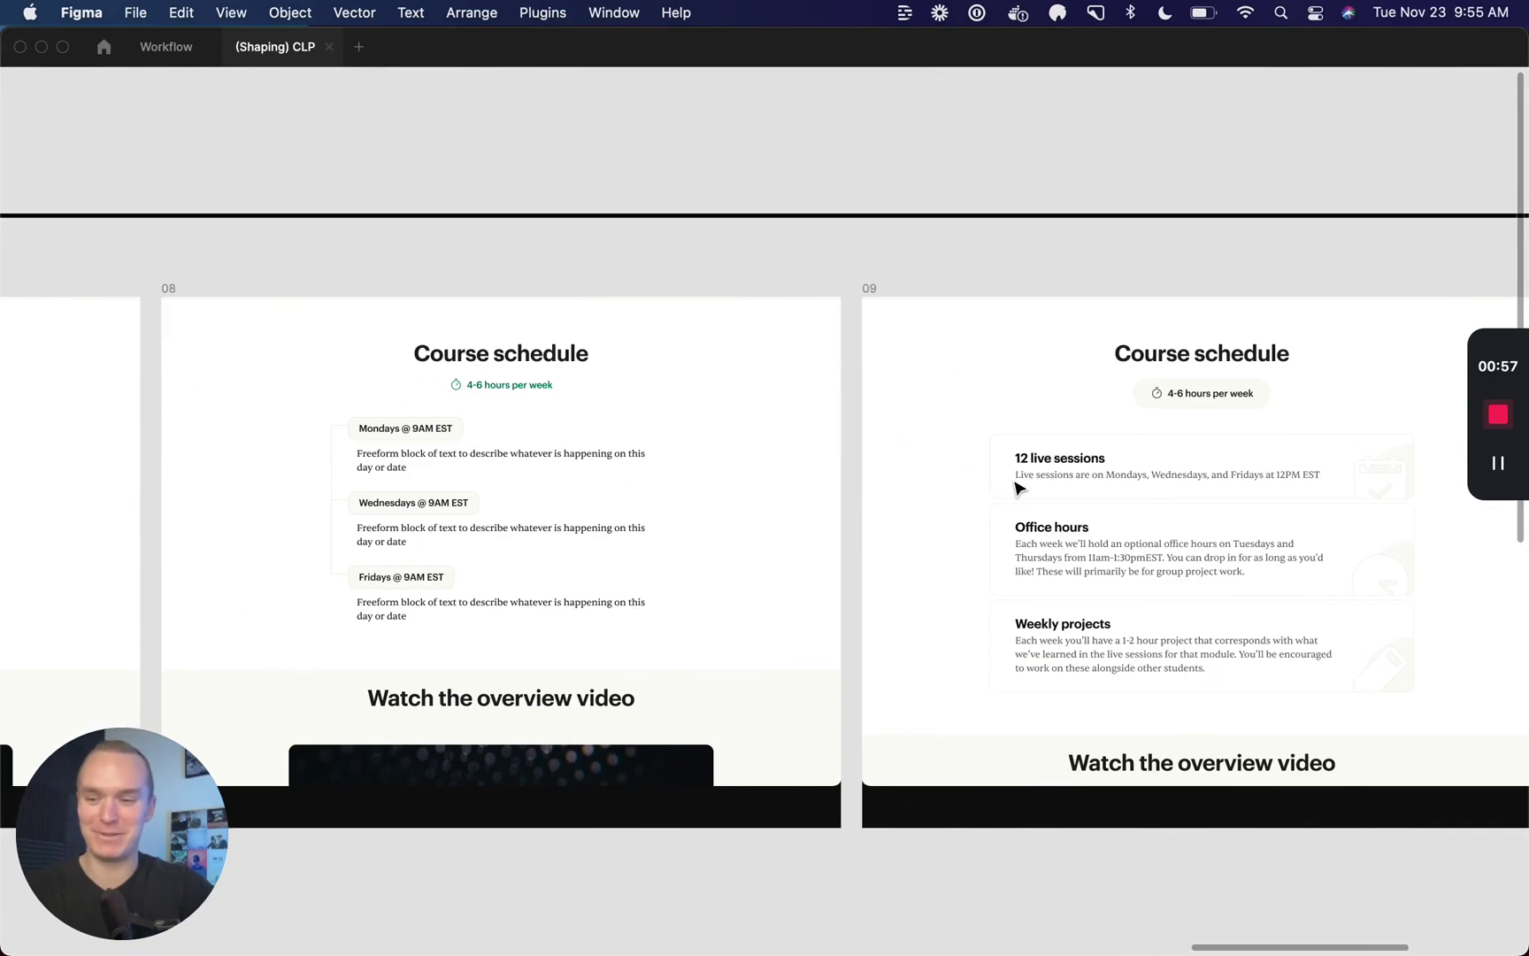
scroll(1017, 486, "right", 7)
scroll(1017, 487, "left", 10)
scroll(1017, 486, "left", 10)
scroll(1017, 486, "left", 10)
scroll(1017, 487, "left", 4)
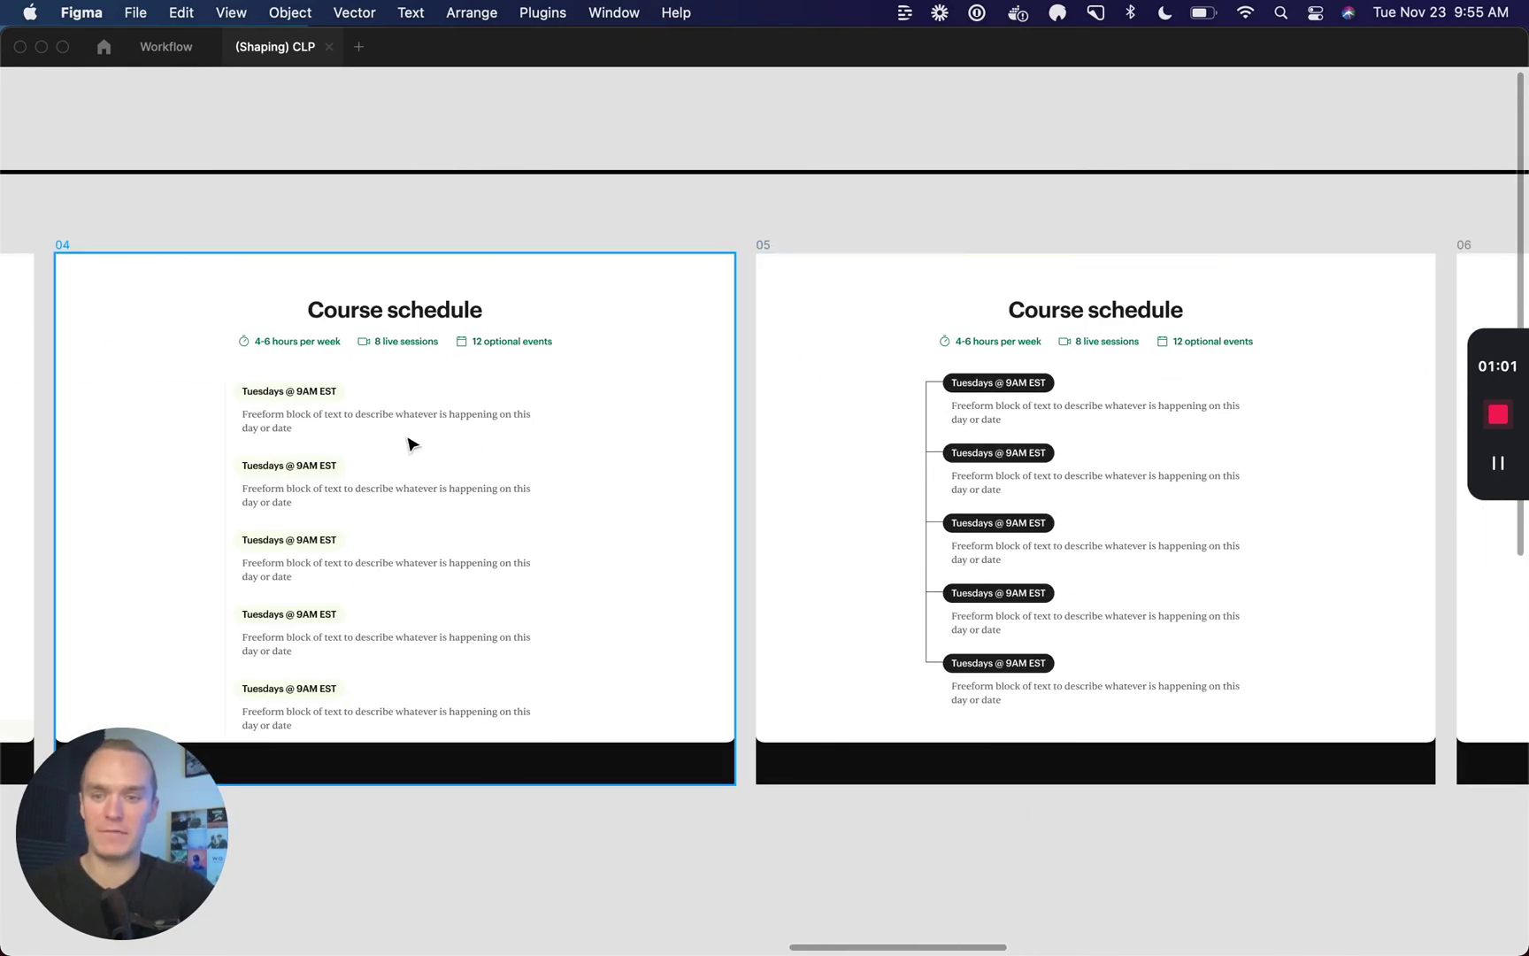
- Select the first ScheduleBlock in frame 04 and show the editing panels again
left_click(313, 413)
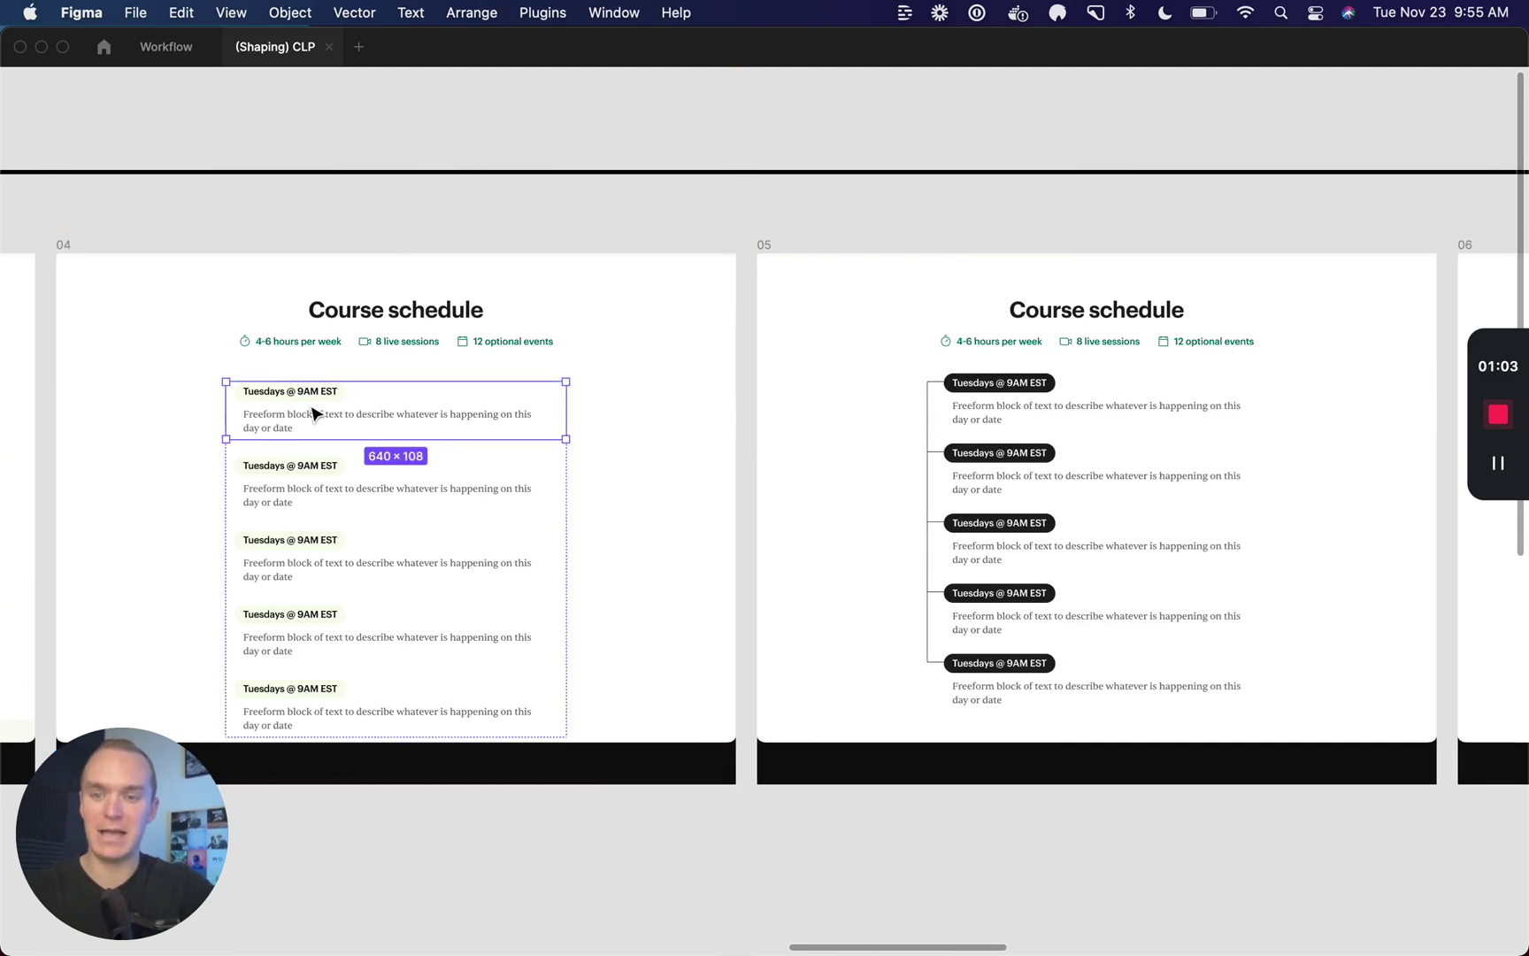
left_click(312, 414)
scroll(314, 414, "left", 2)
key("super+backslash")
scroll(229, 539, "down", 5)
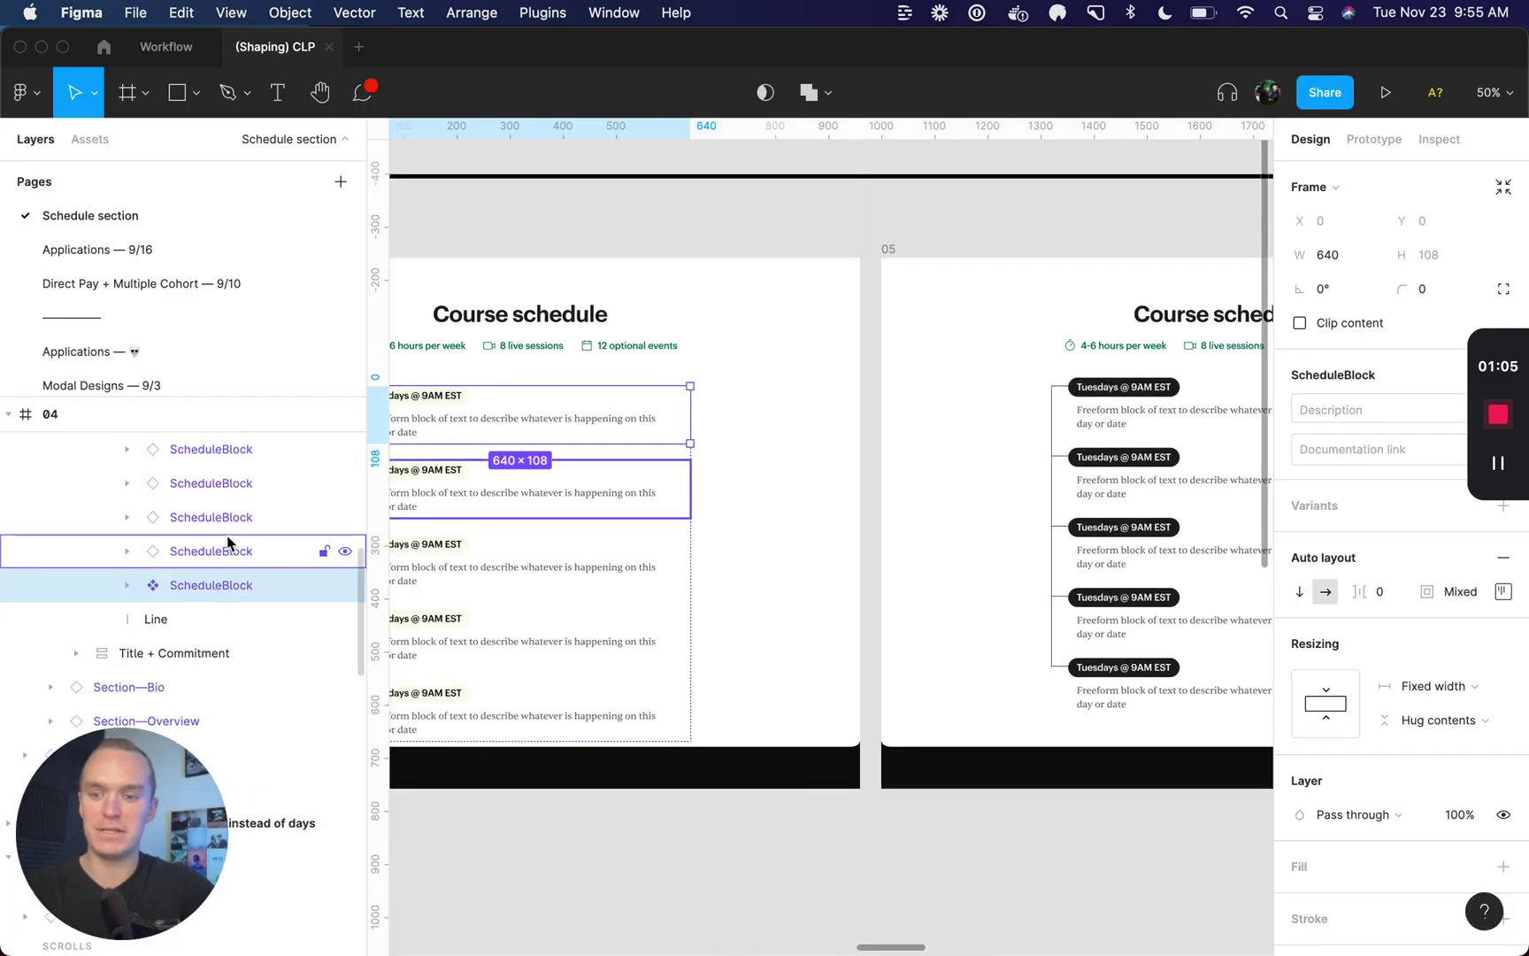
scroll(228, 539, "up", 2)
scroll(592, 440, "left", 2)
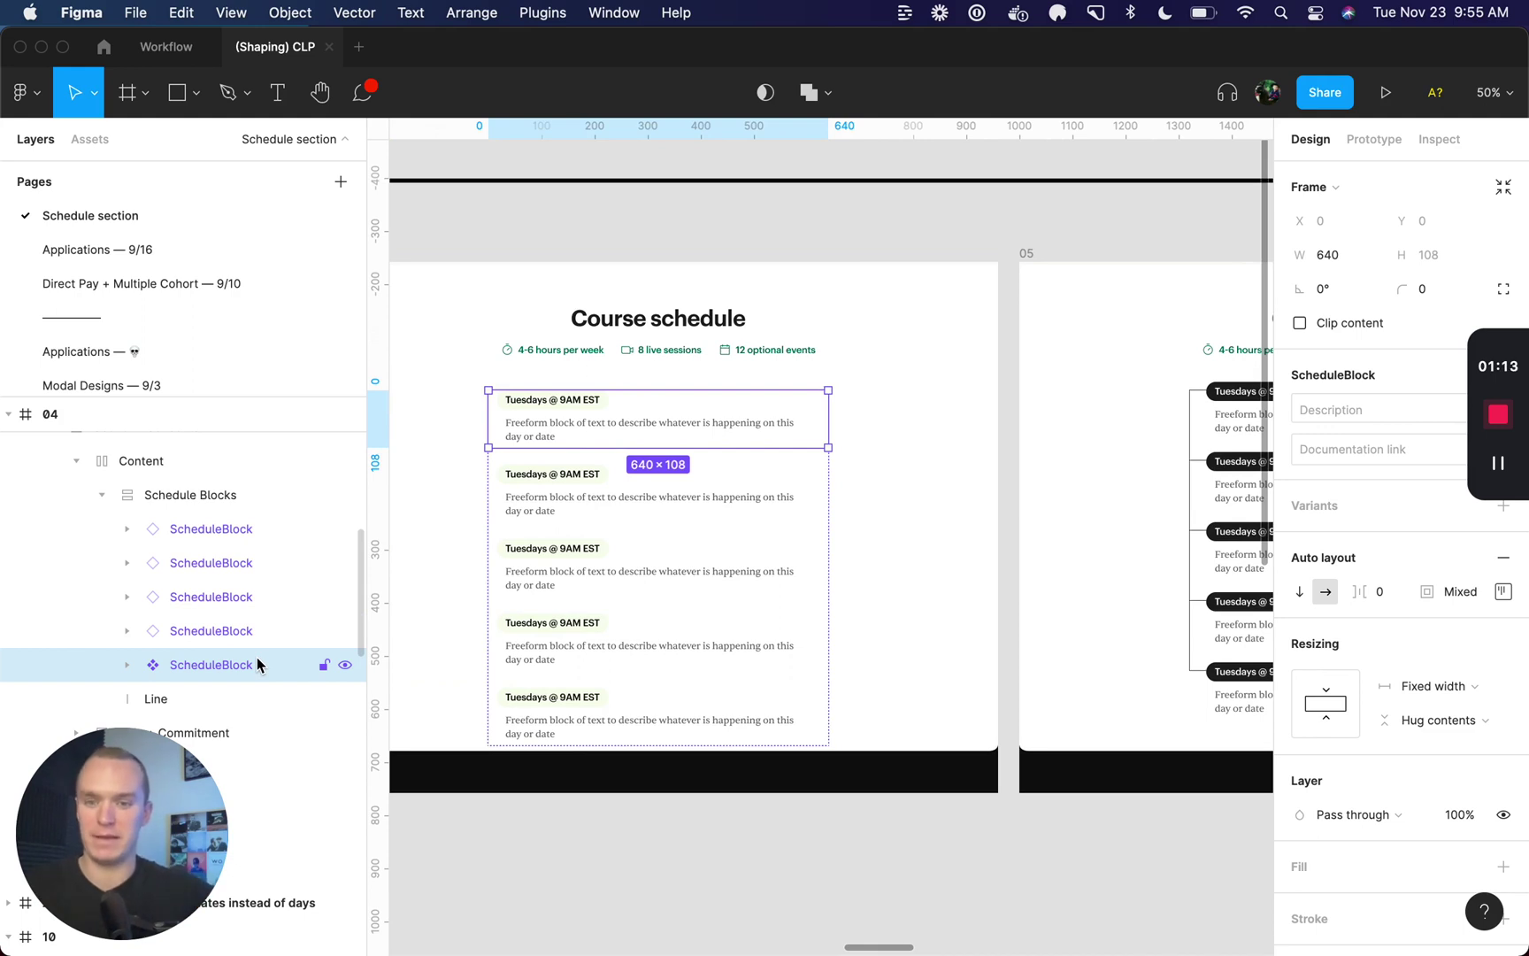
scroll(1389, 830, "down", 5)
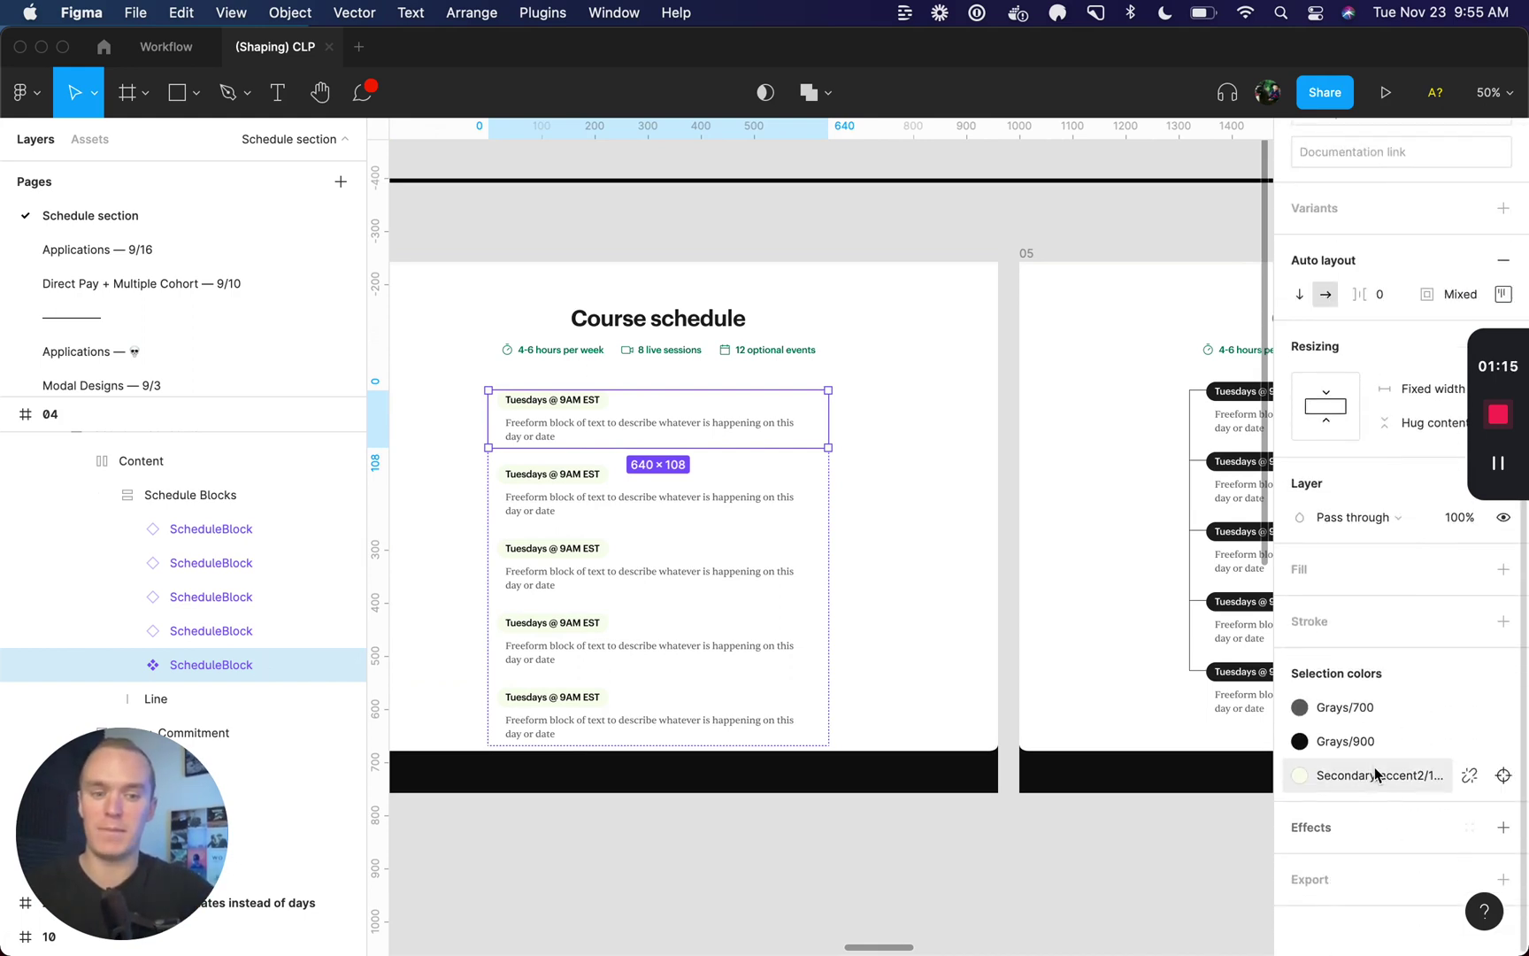
- Recolour the schedule tags to Secondary/accent1/100, deselect, and switch to the Workflow file
left_click(1374, 775)
left_click(1142, 707)
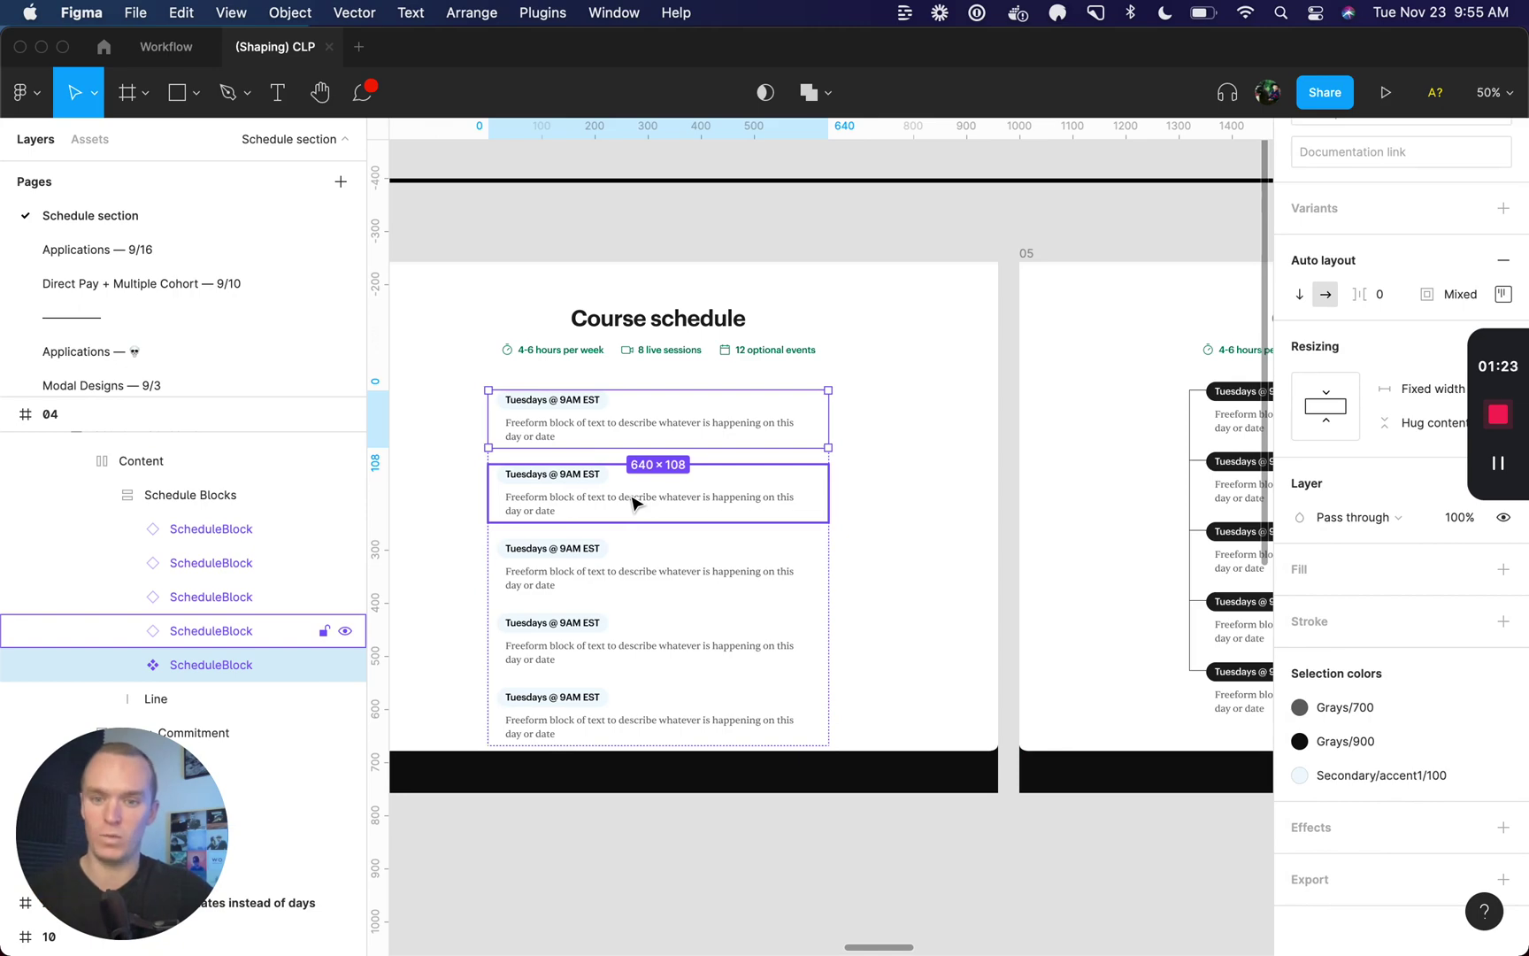
left_click(652, 243)
key("ctrl+shift+Tab")
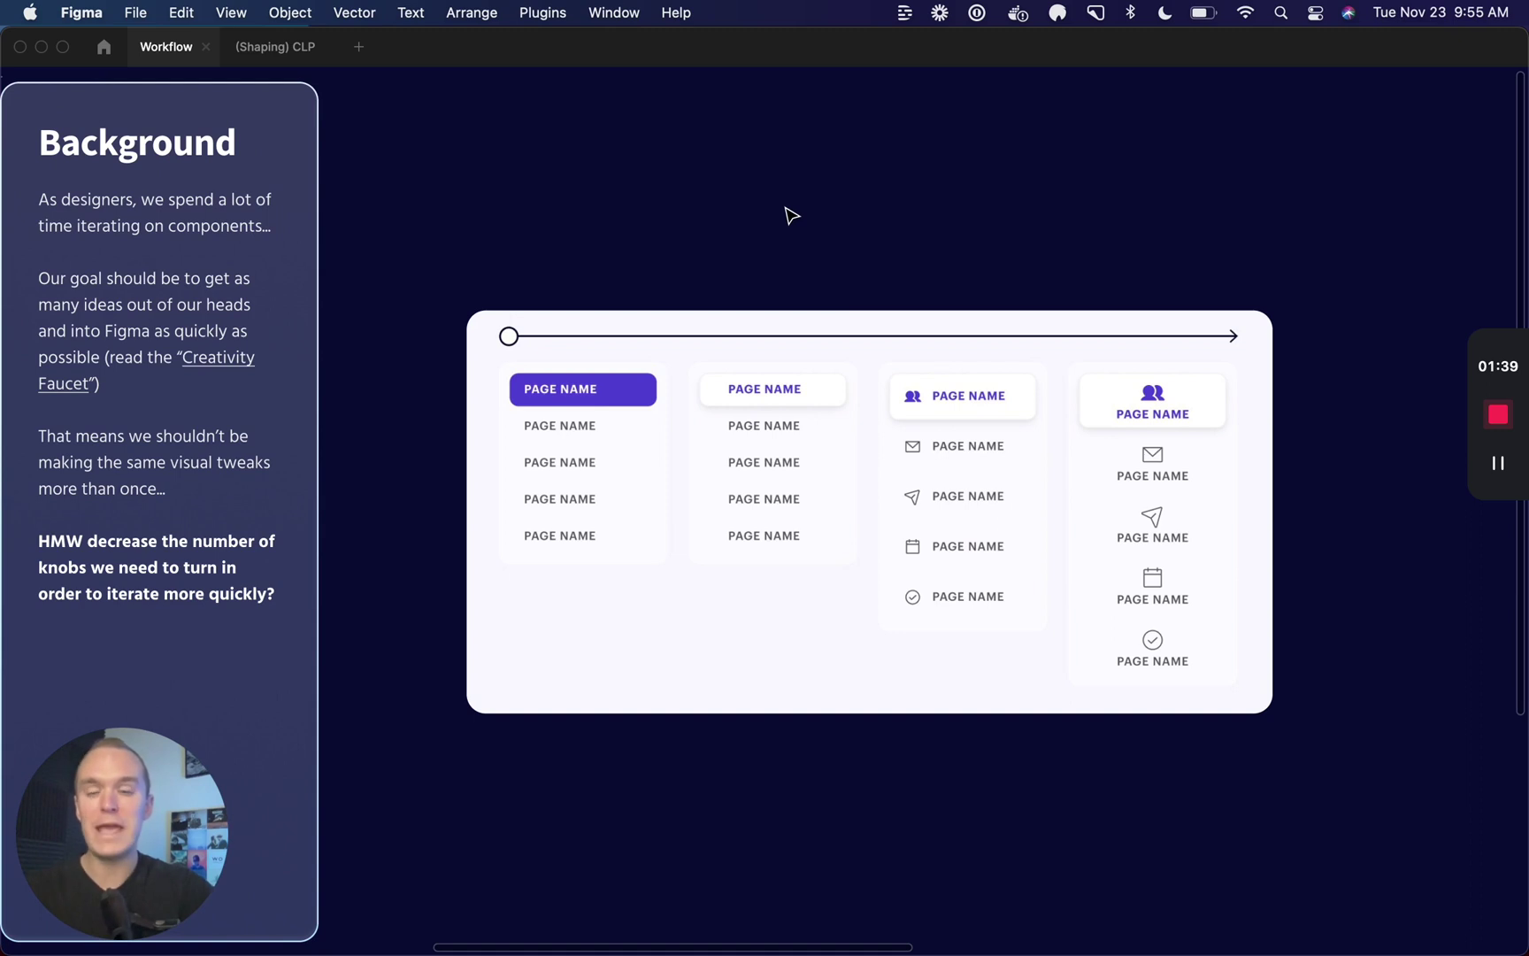
- Advance to the Using the Master plugin slide and click into its empty area
key("n")
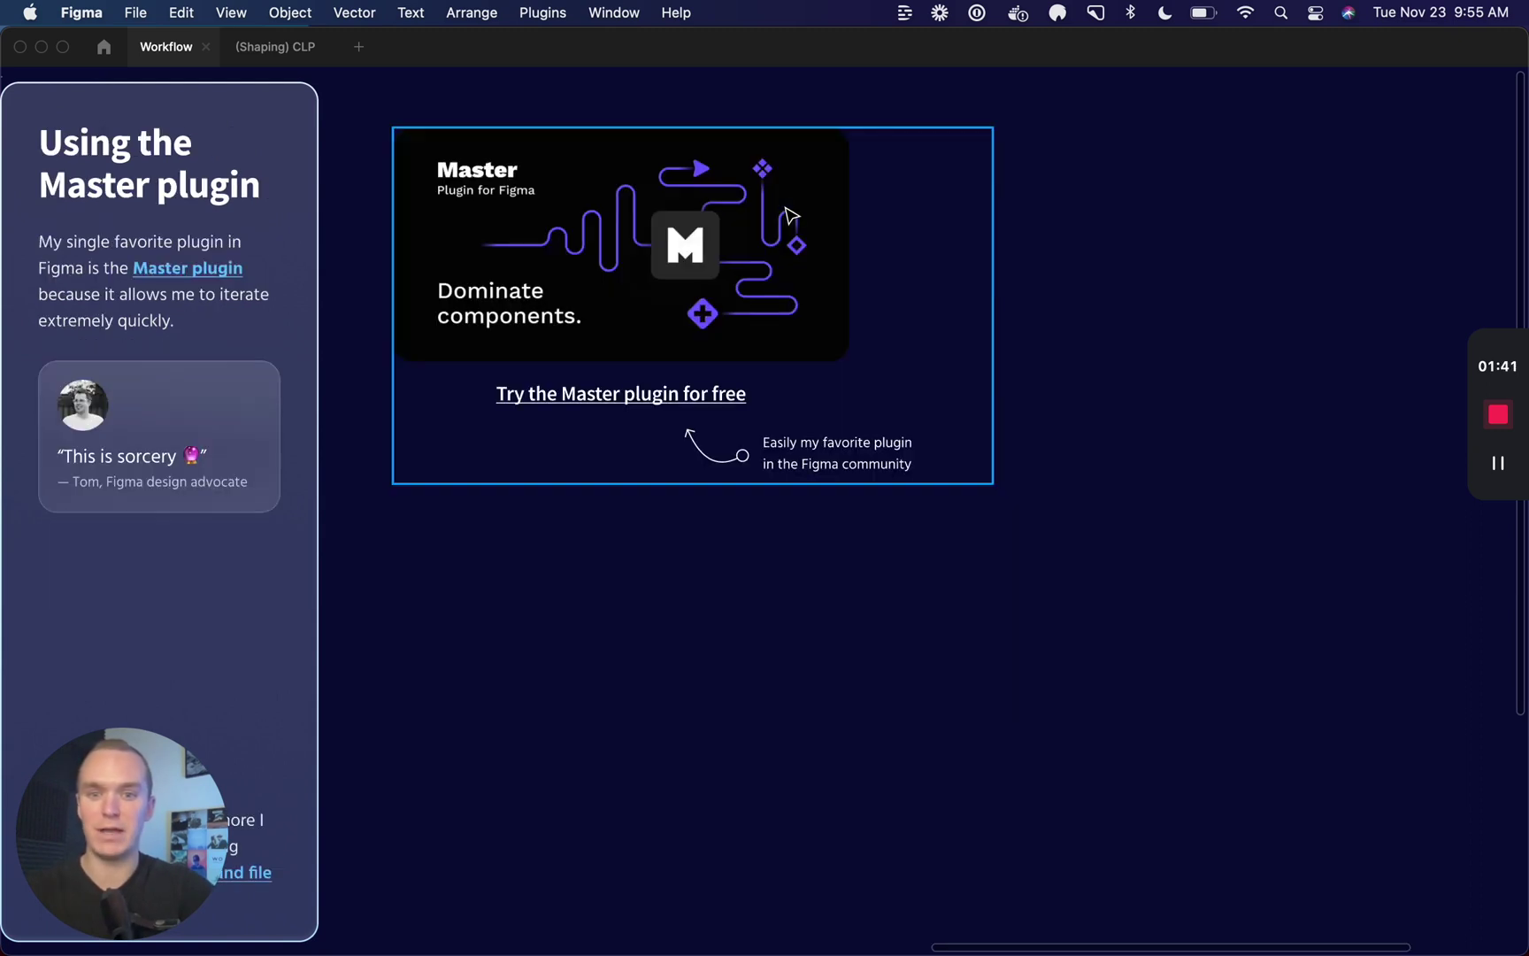
left_click(1166, 161)
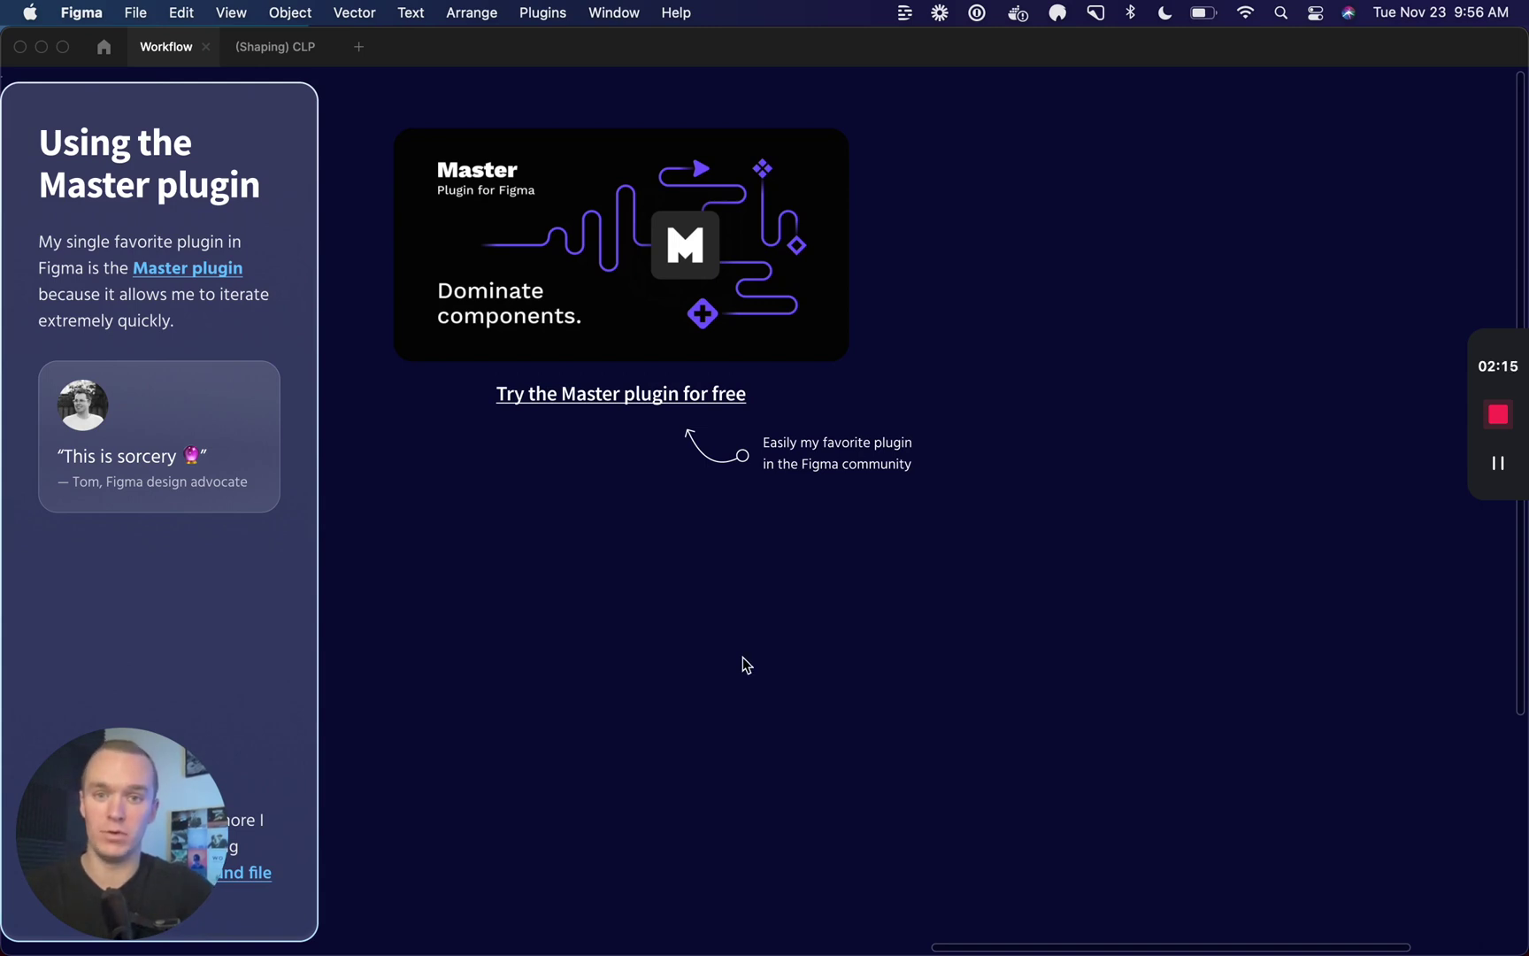
- Make the Test component label an auto layout button with 32 padding and Blueberry fill
left_click(646, 686)
type("Test component")
key("Escape")
key("shift+a")
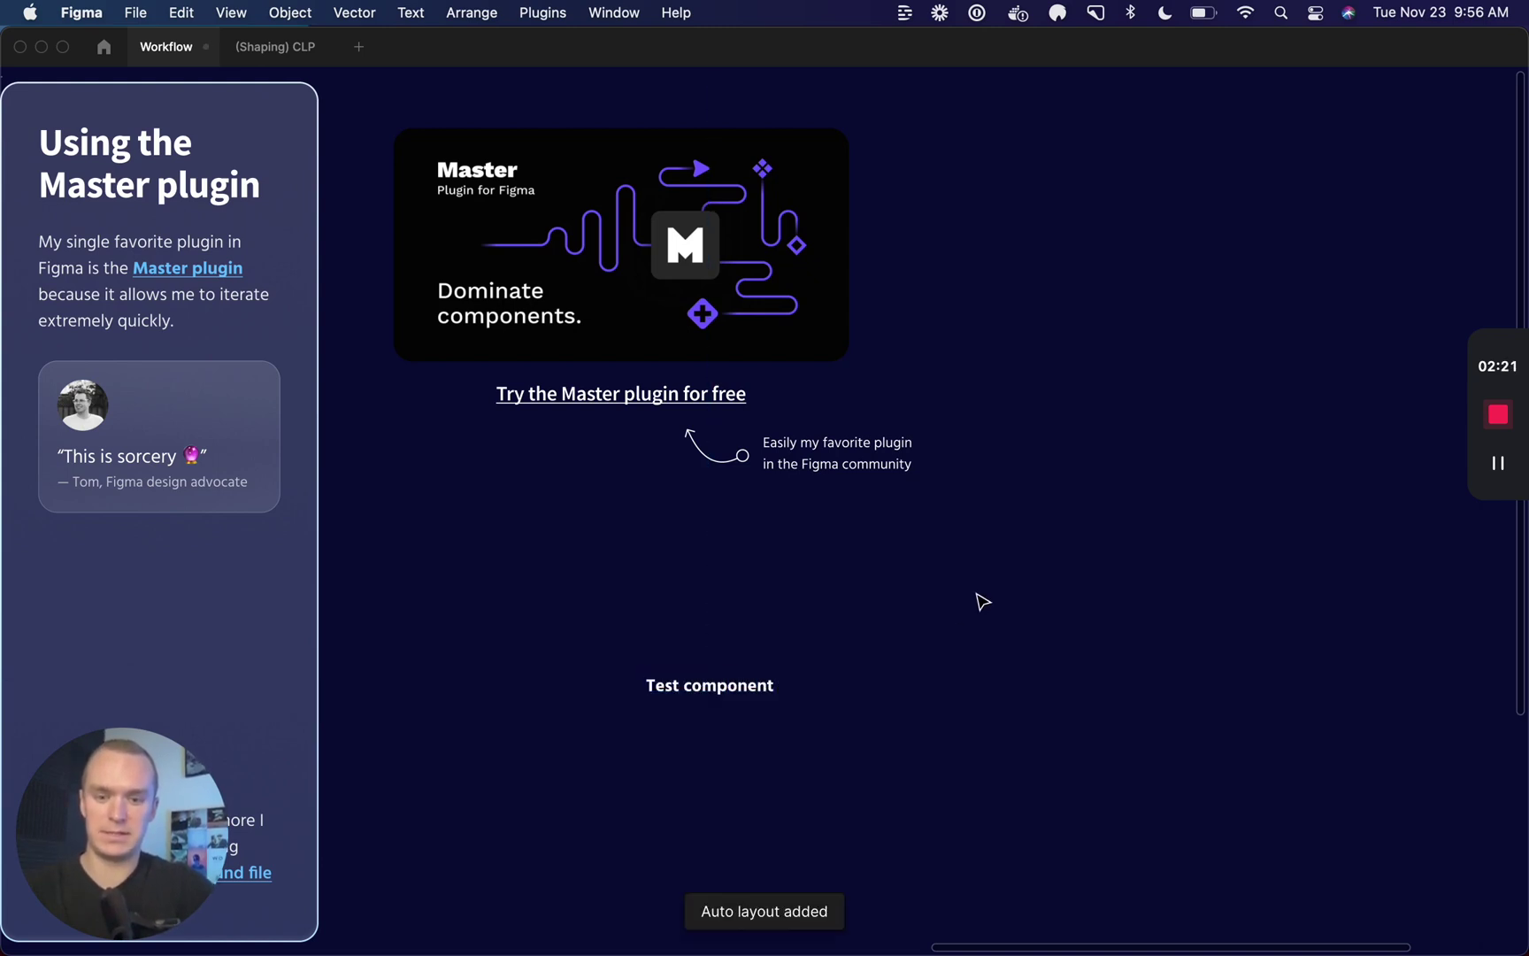
key("super+backslash")
left_click(1449, 453)
type("32")
key("Return")
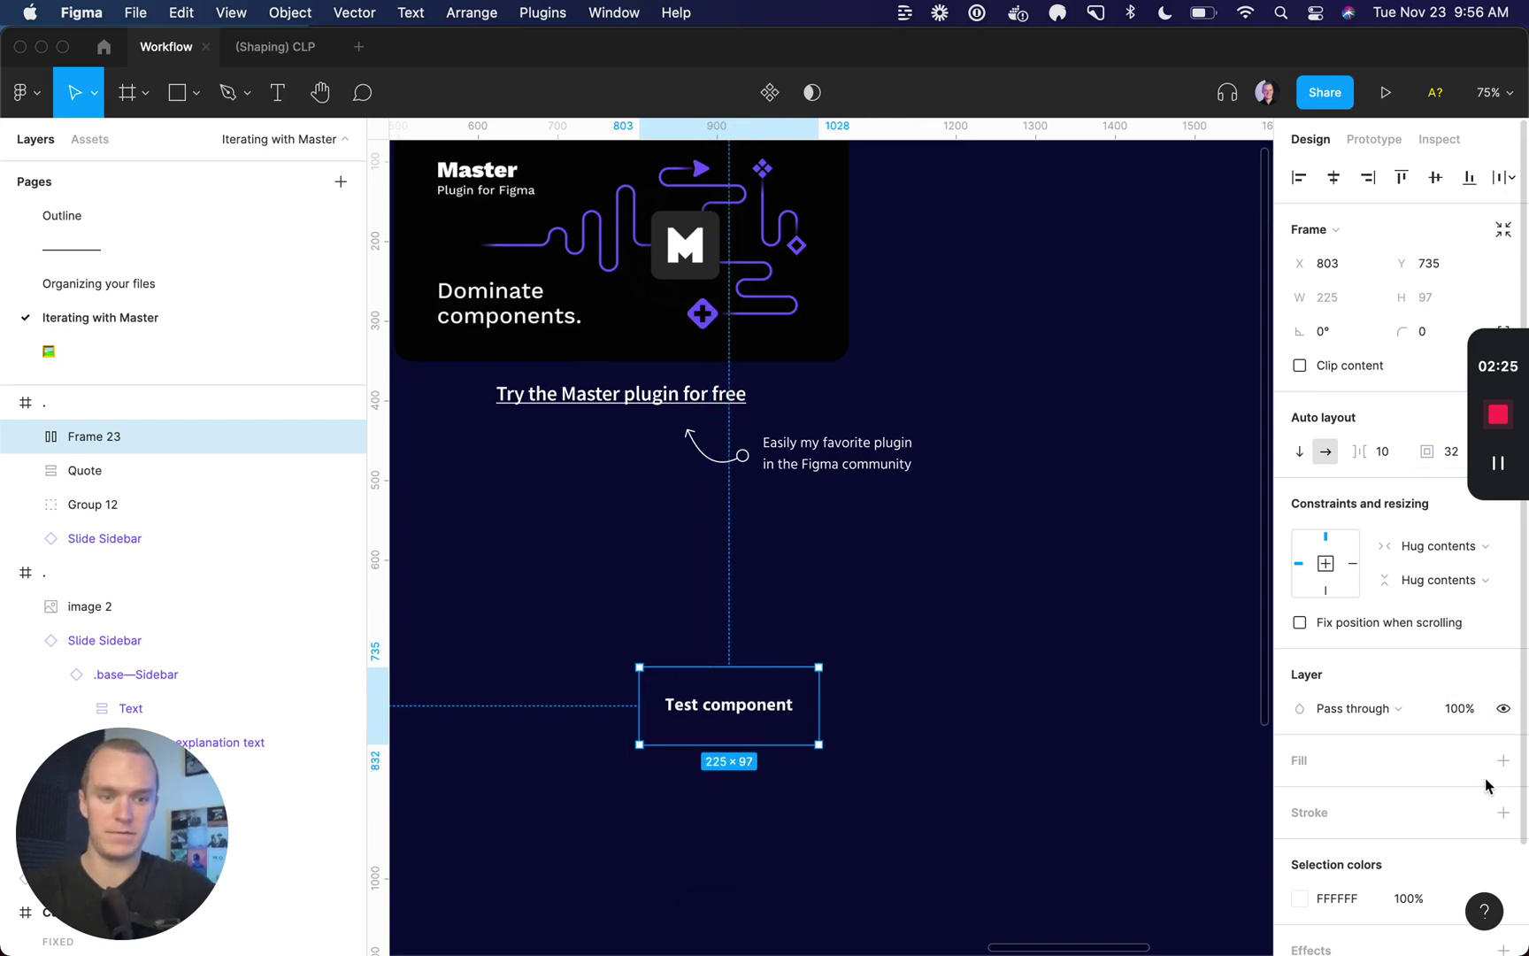
left_click(1472, 761)
scroll(1320, 683, "up", 5)
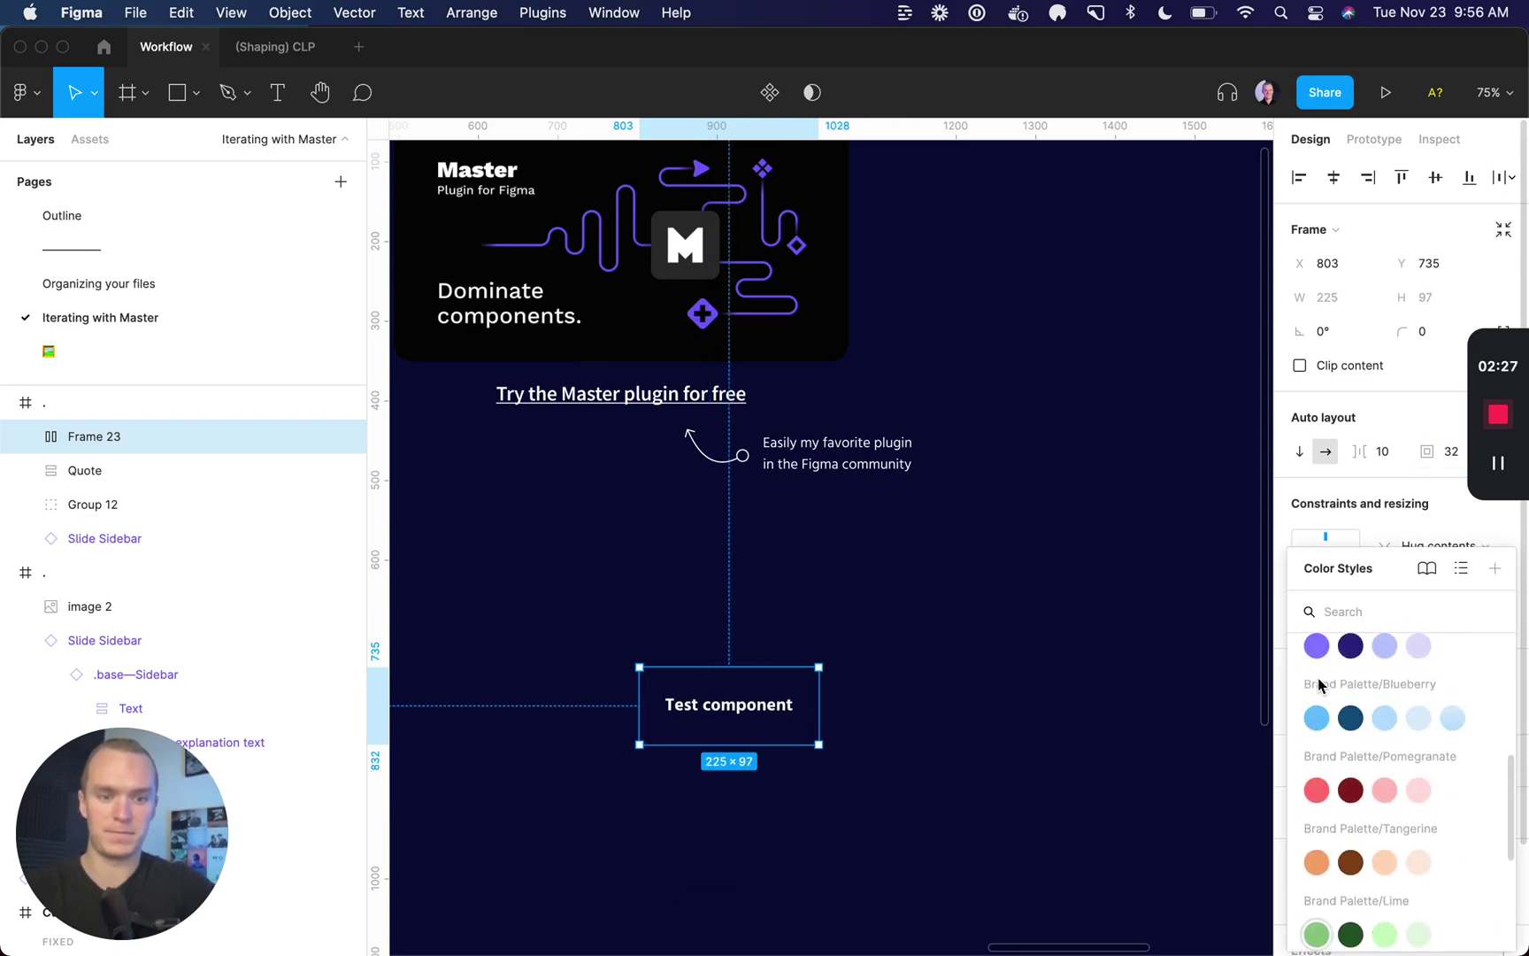
left_click(1316, 724)
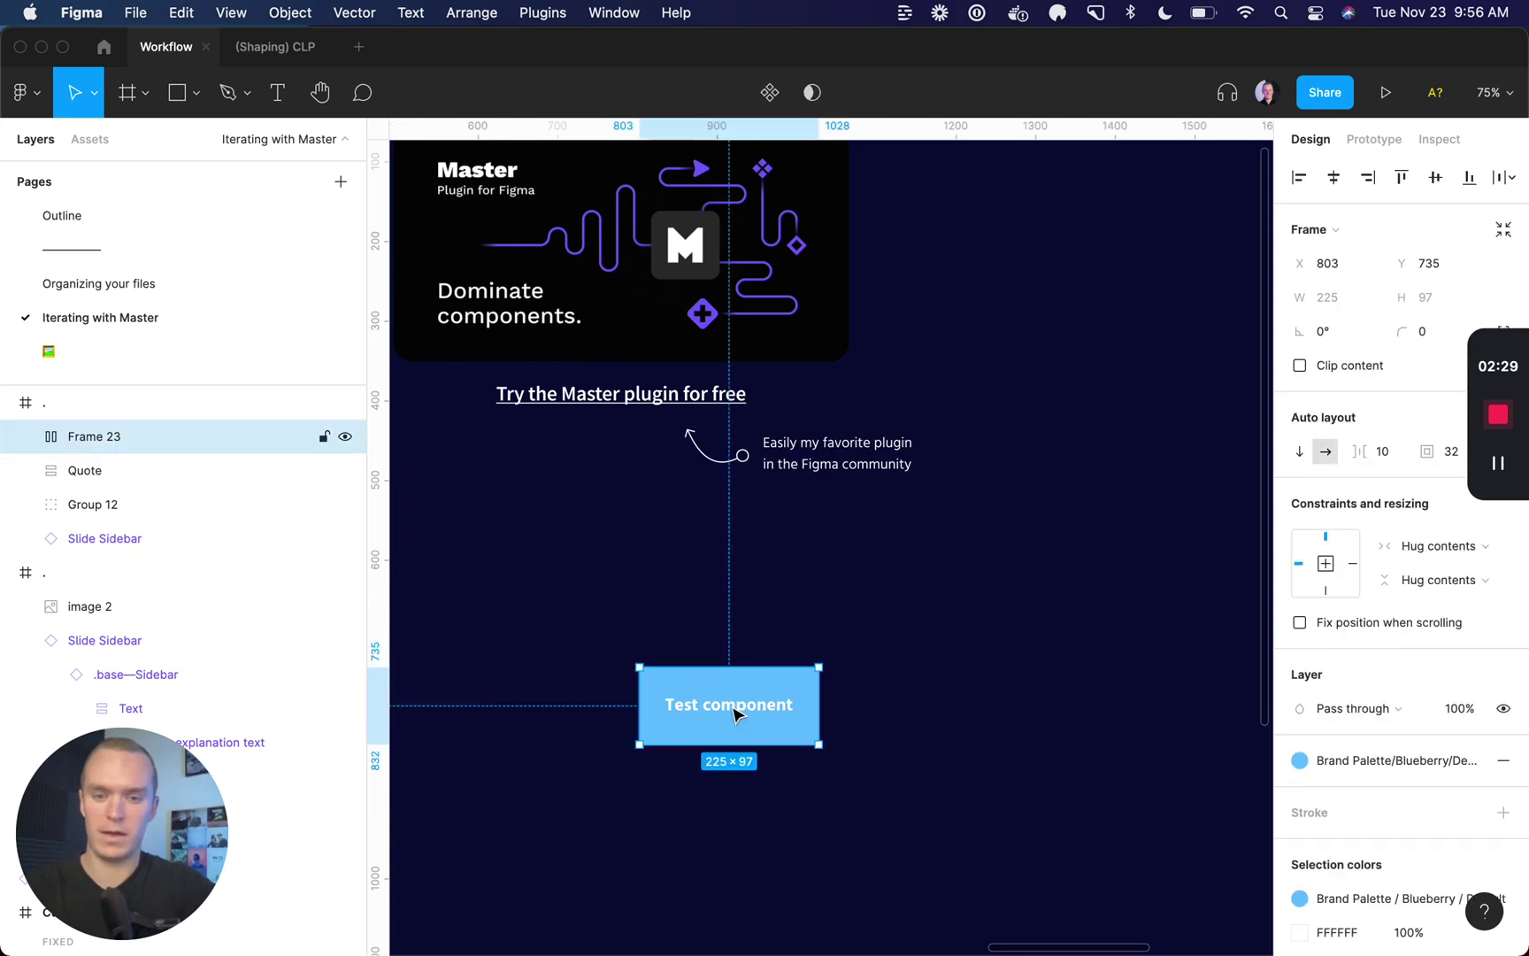
- Duplicate the button twice and arrange the three copies horizontally with 10 spacing
key("super+d")
key("super+d")
left_click(164, 512, "shift")
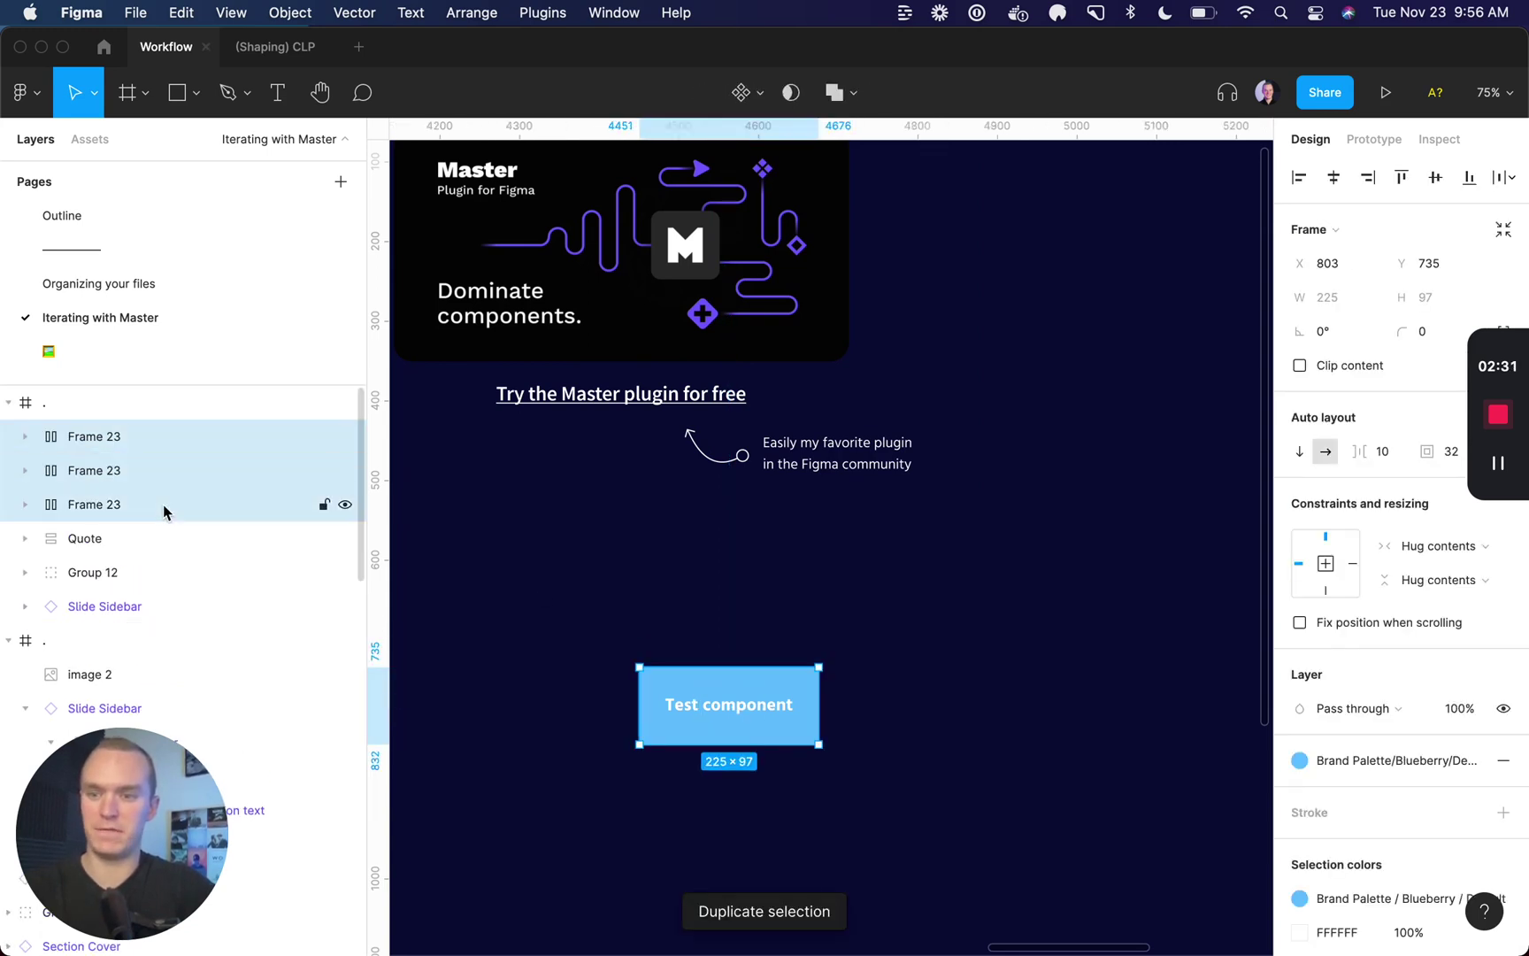
key("shift+a")
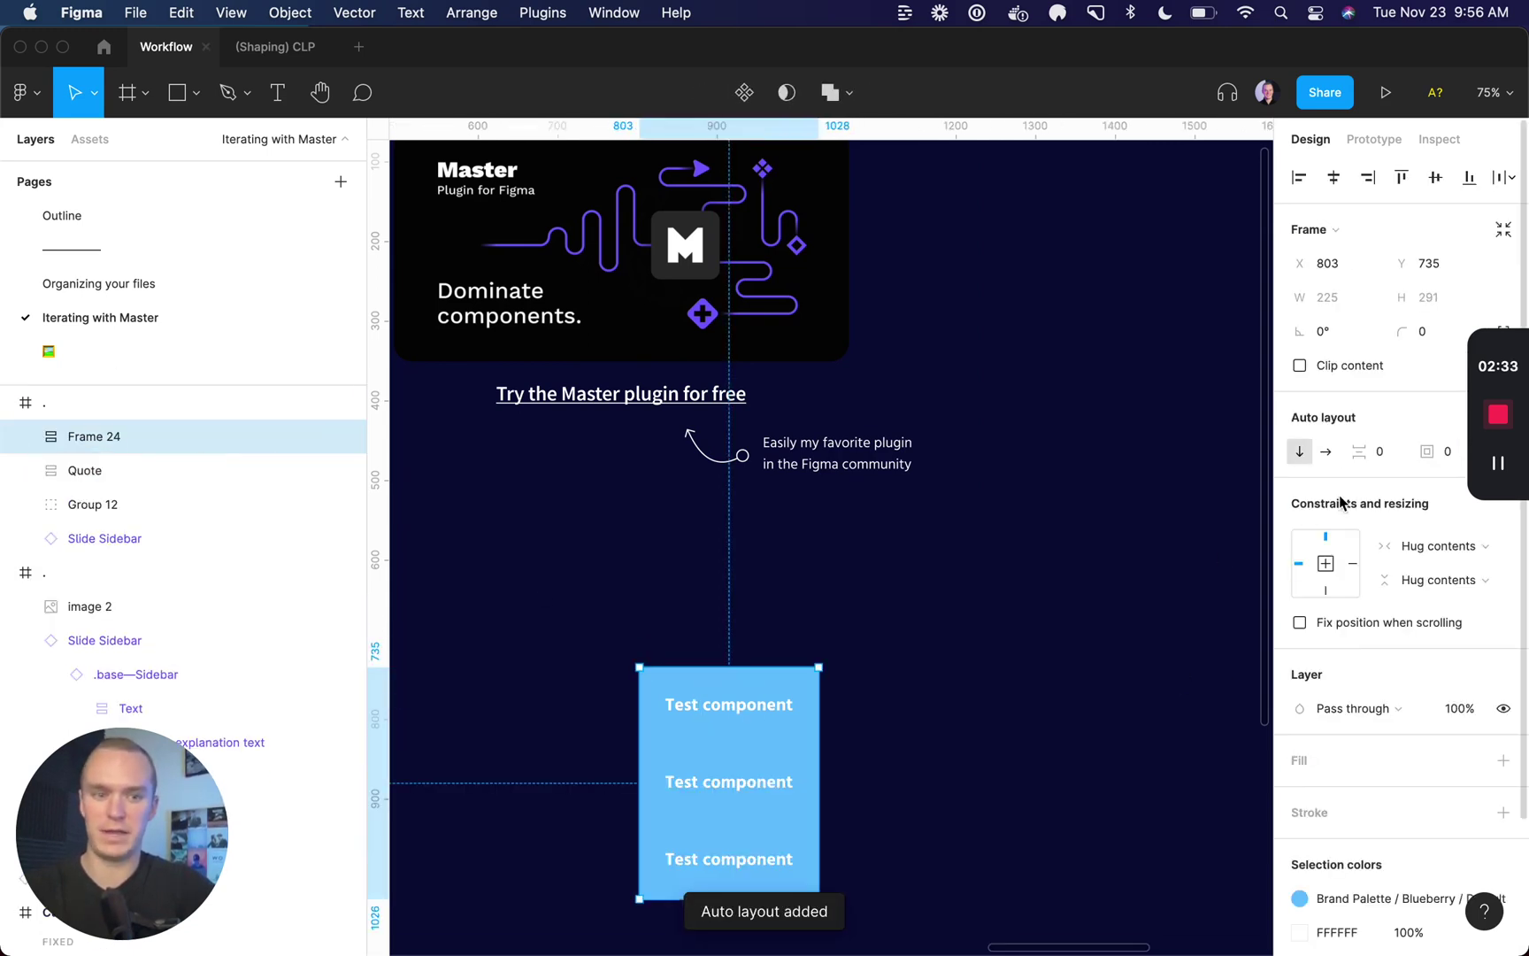
left_click(1325, 452)
left_click(1386, 452)
type("10")
key("Return")
key("Return")
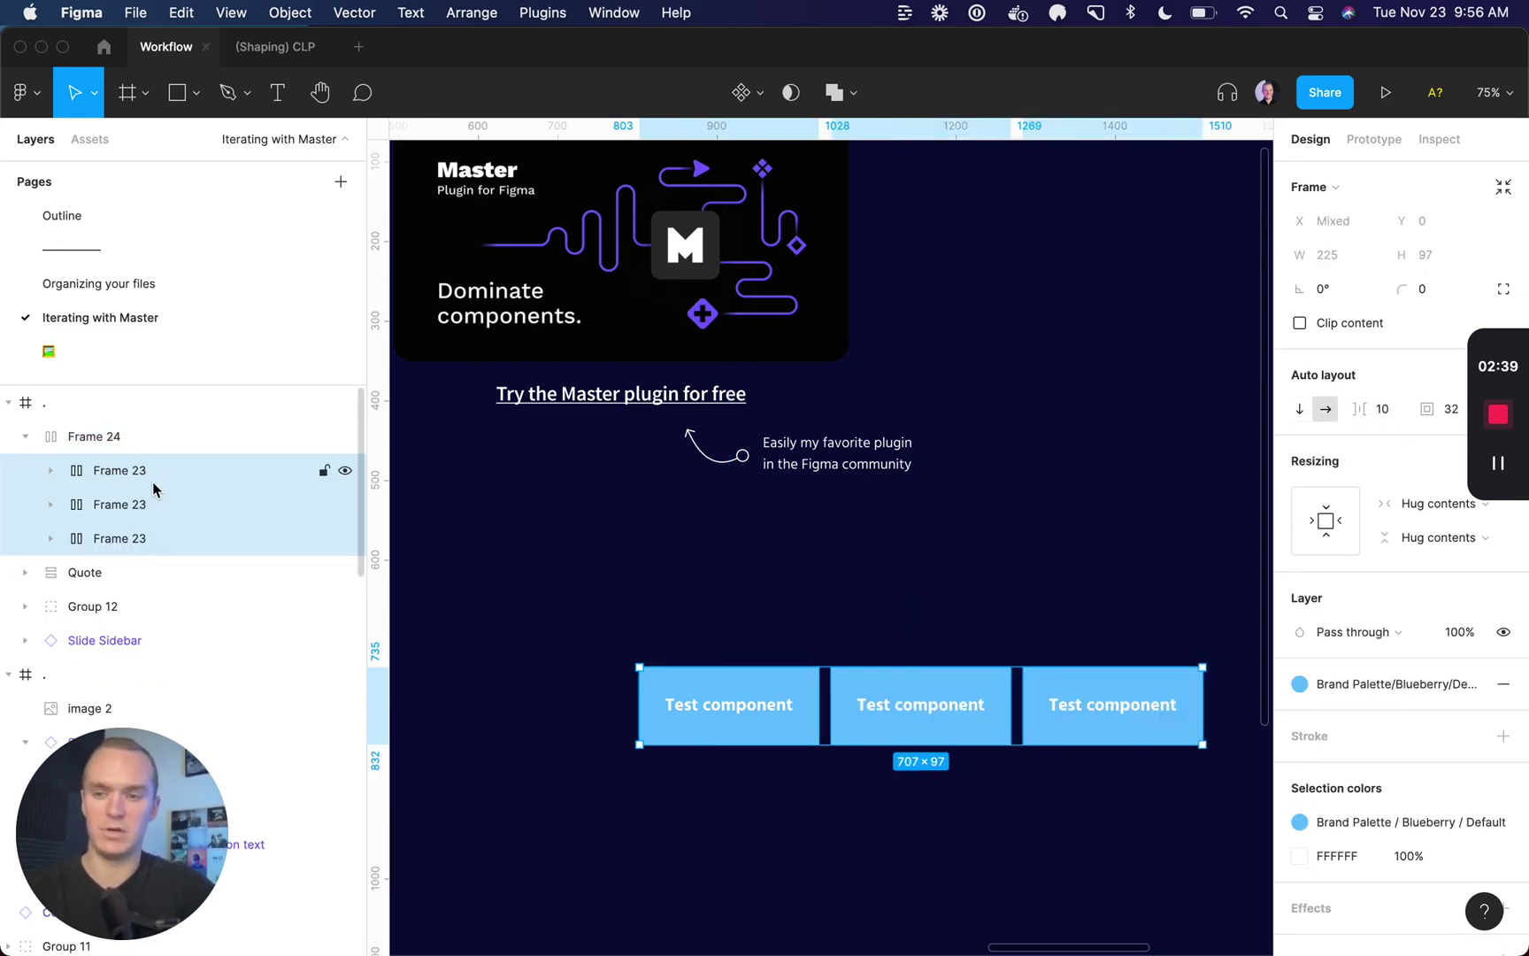
scroll(812, 564, "right", 3)
scroll(812, 565, "down", 1)
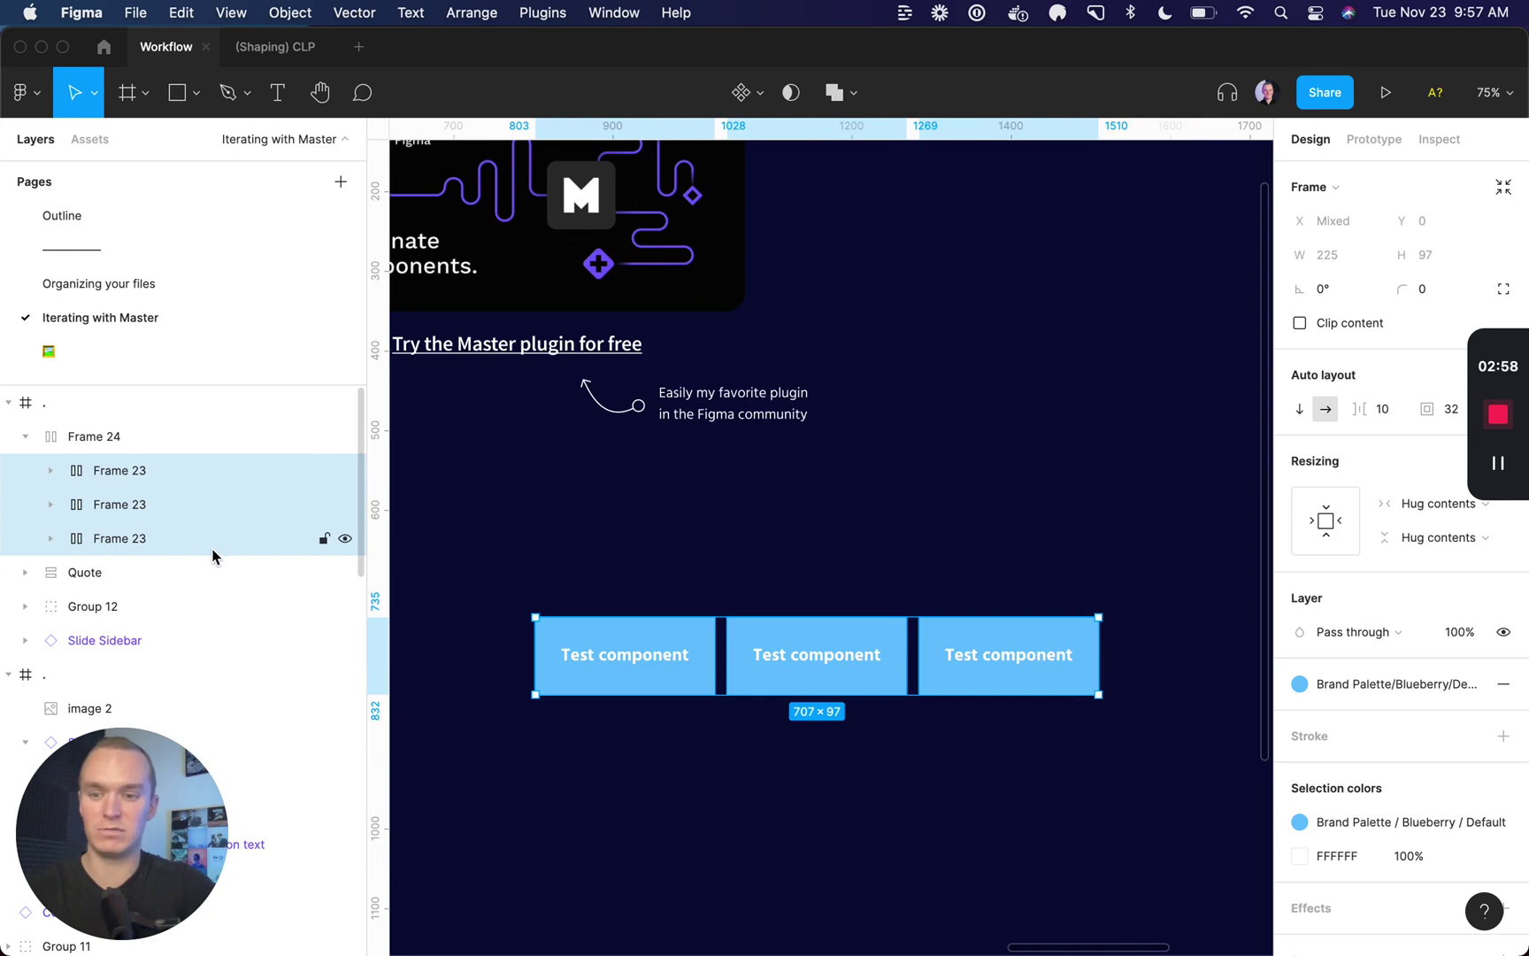
- Create a main component from the three buttons with Master and move it beside the row
key("super+slash")
type("master")
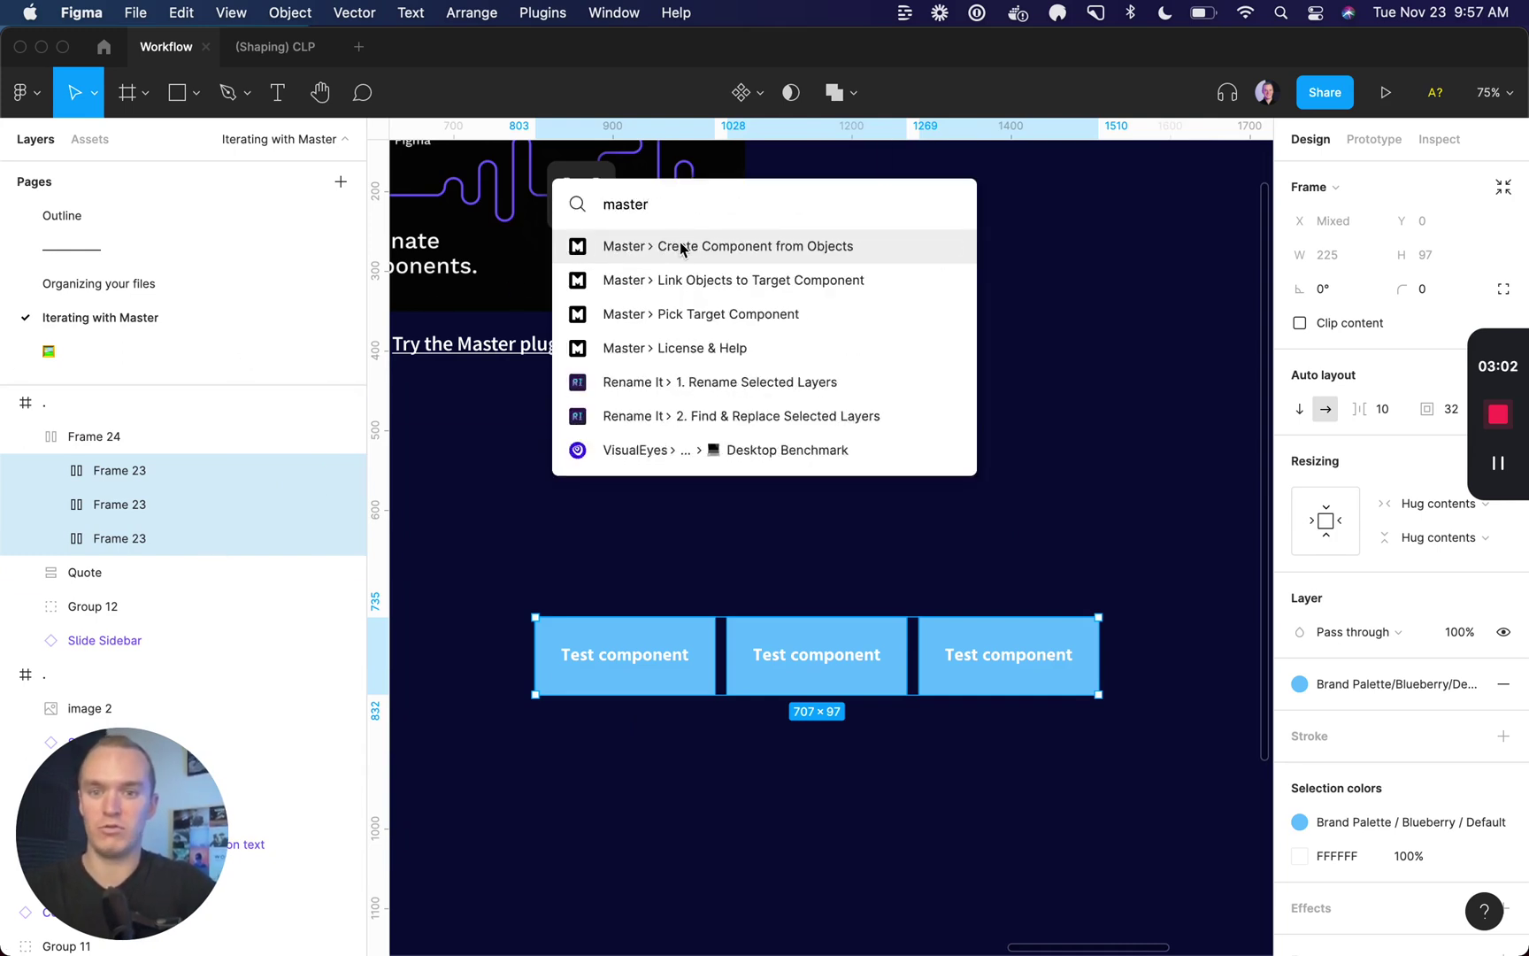
left_click(735, 246)
left_click(928, 296)
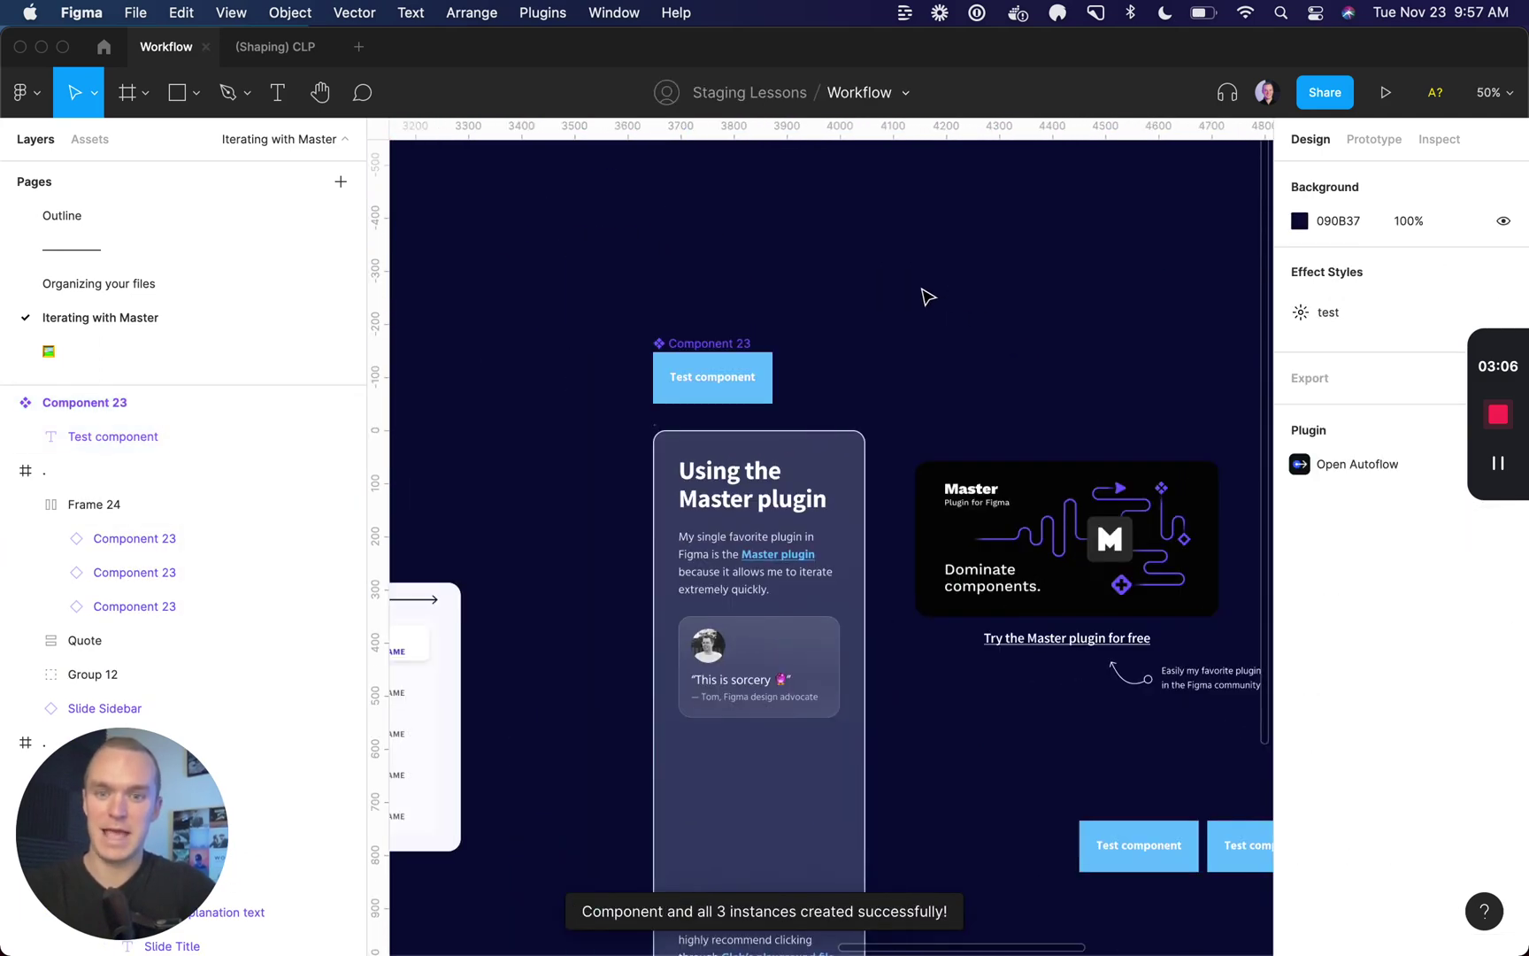
scroll(837, 298, "right", 4)
scroll(837, 299, "down", 1)
left_click_drag(472, 302, 1002, 665)
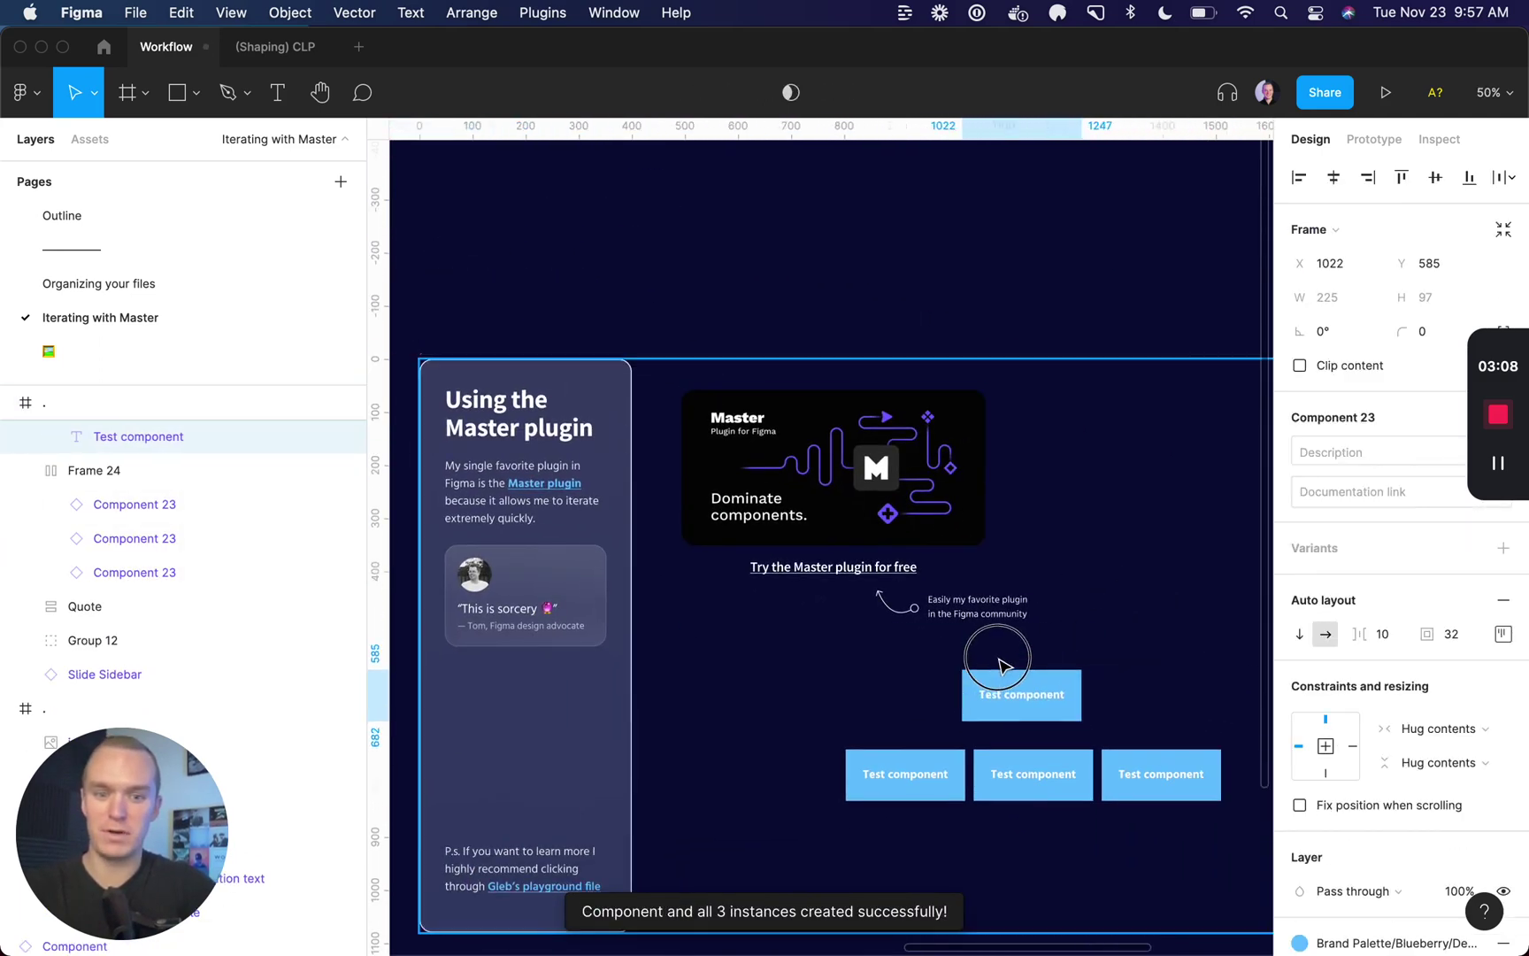
scroll(1002, 666, "up", 5)
scroll(956, 598, "right", 3)
scroll(956, 598, "down", 2)
- Change the main component's label to 'Master is fun!'
left_click(891, 675)
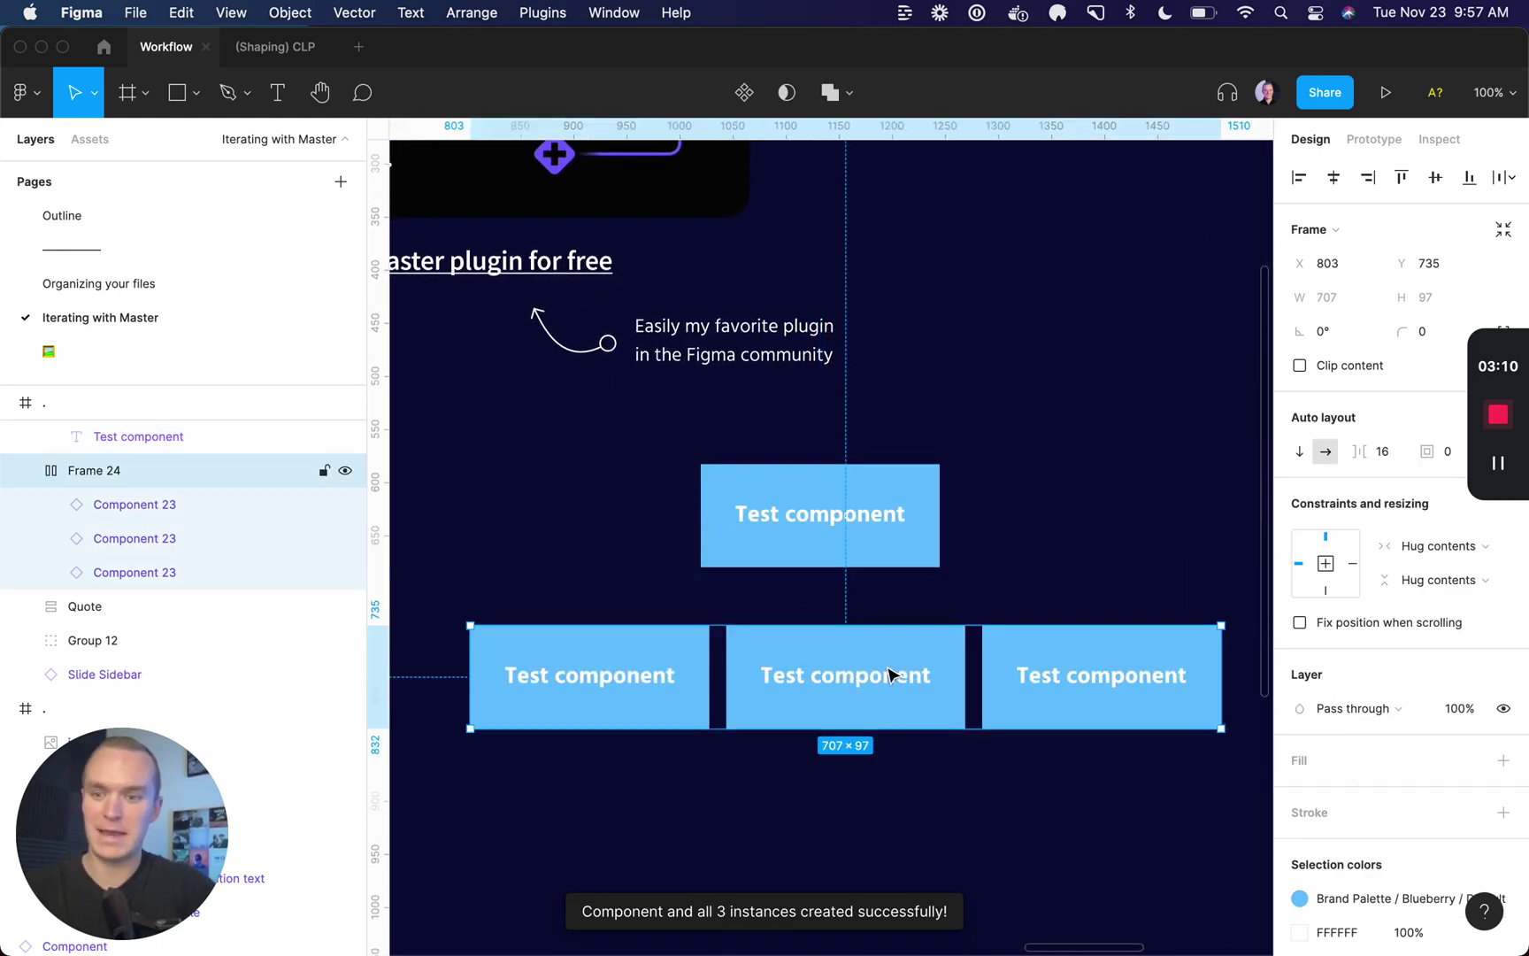
key("Return")
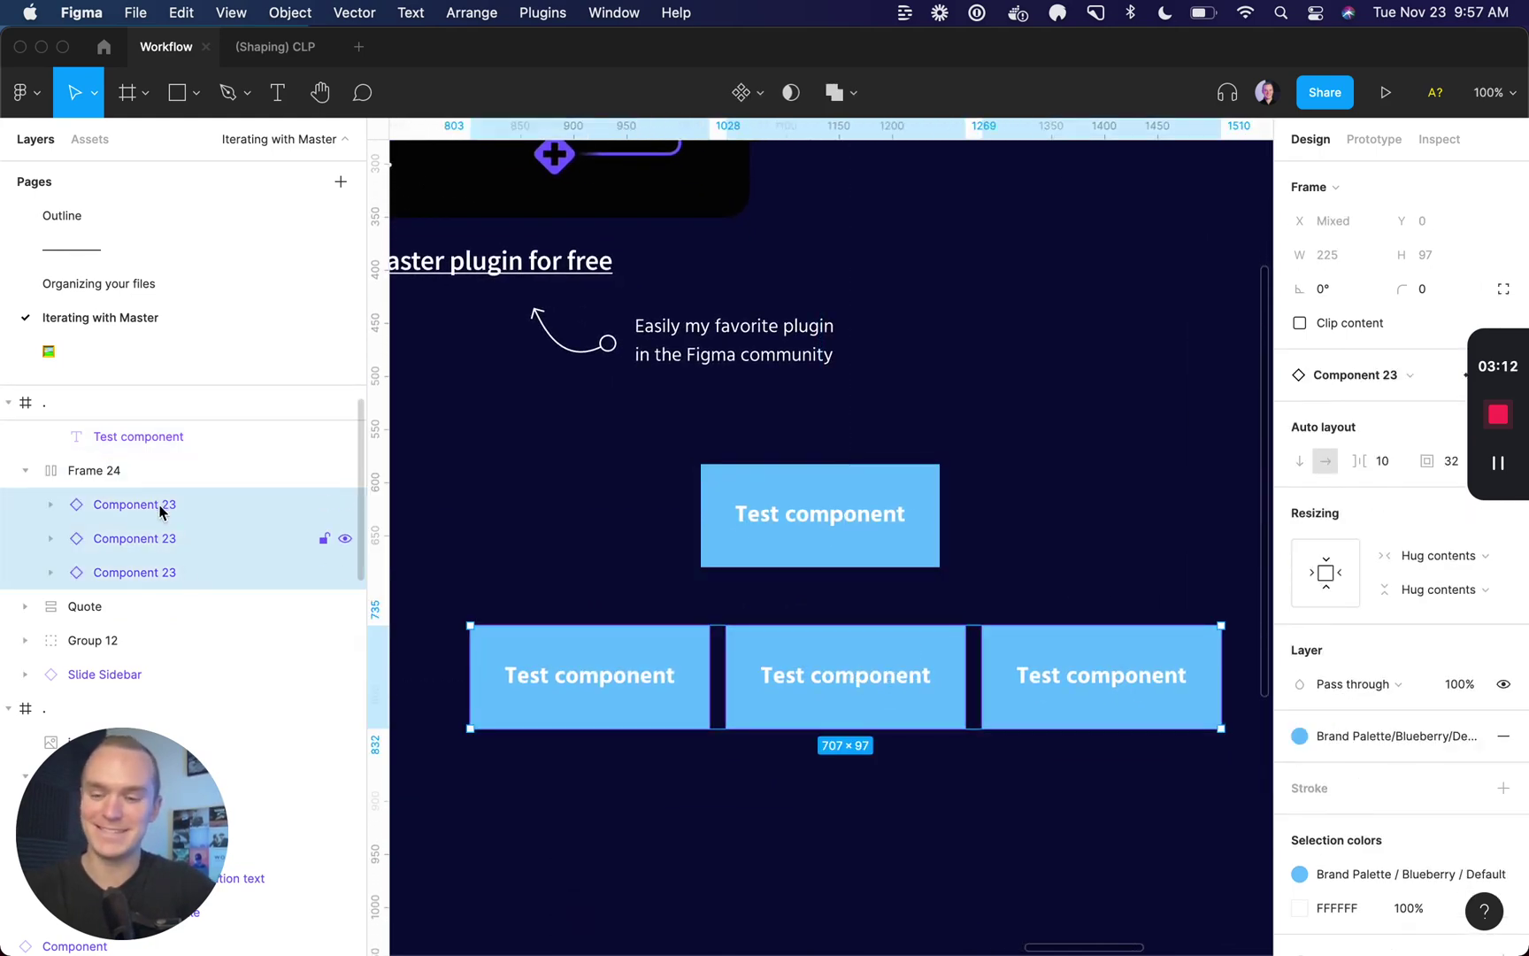
left_click(816, 507)
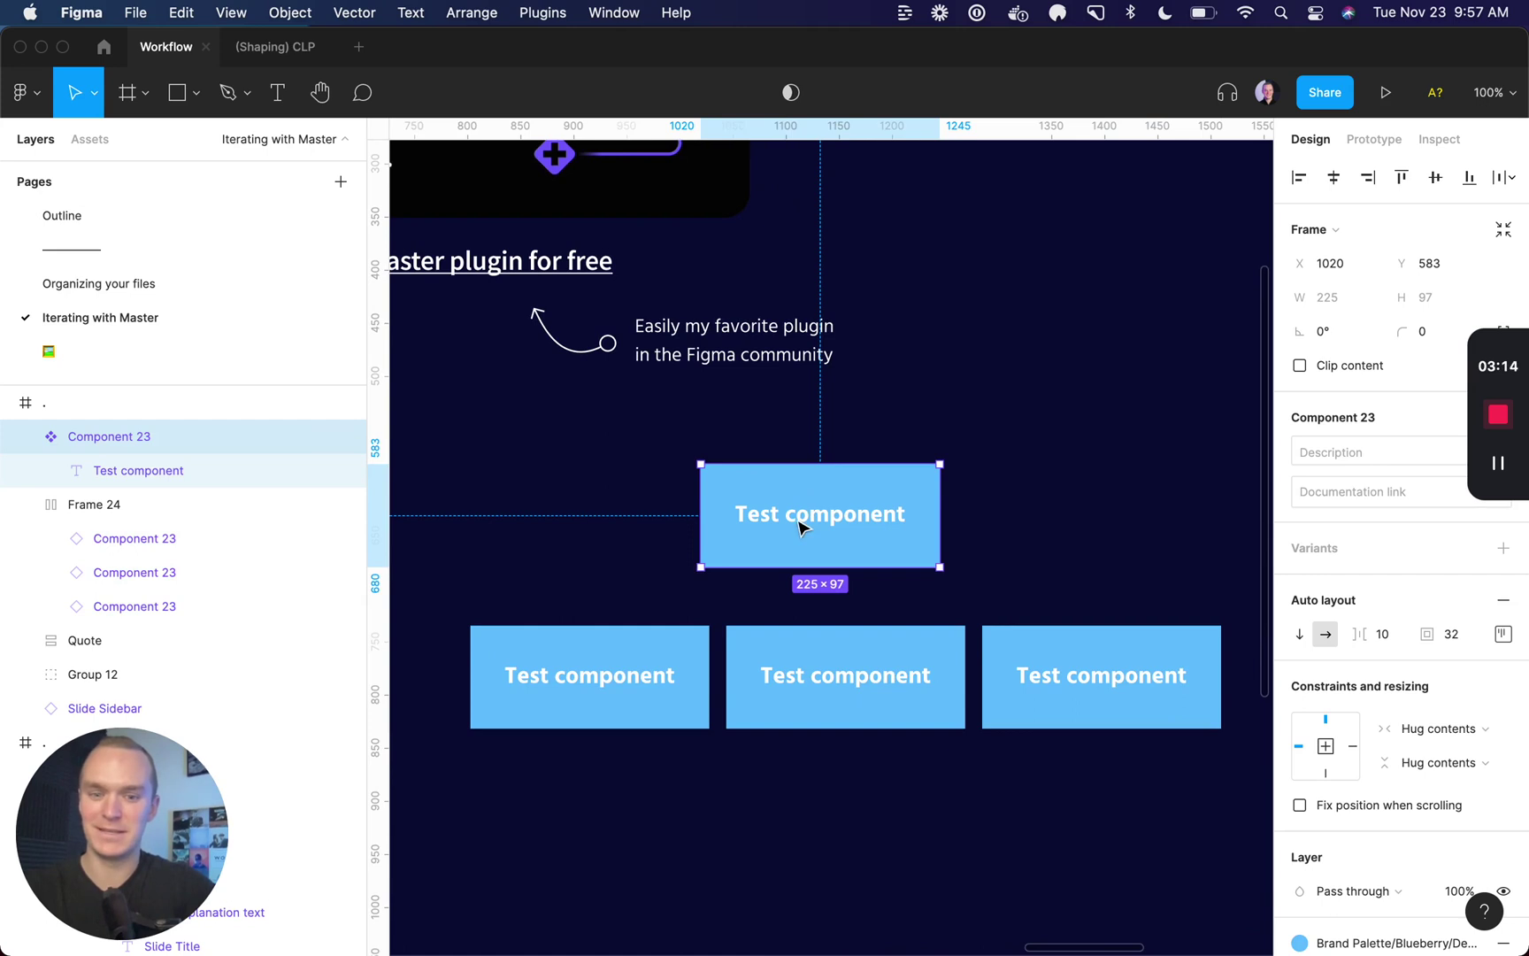
double_click(800, 527)
type("Master is fun!")
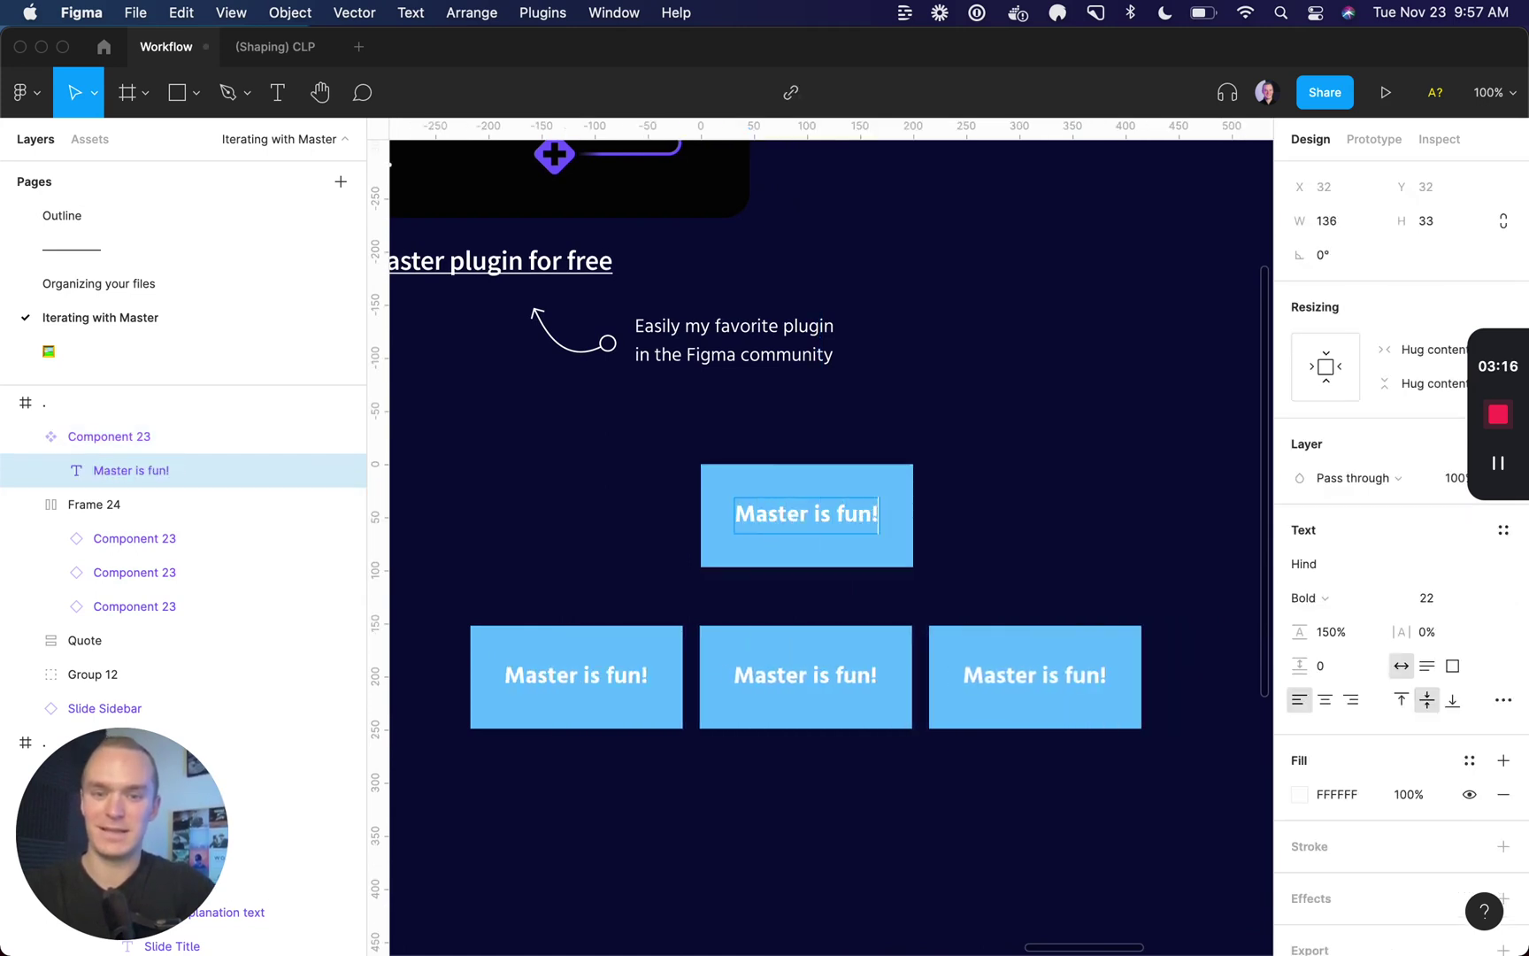
left_click(1028, 372)
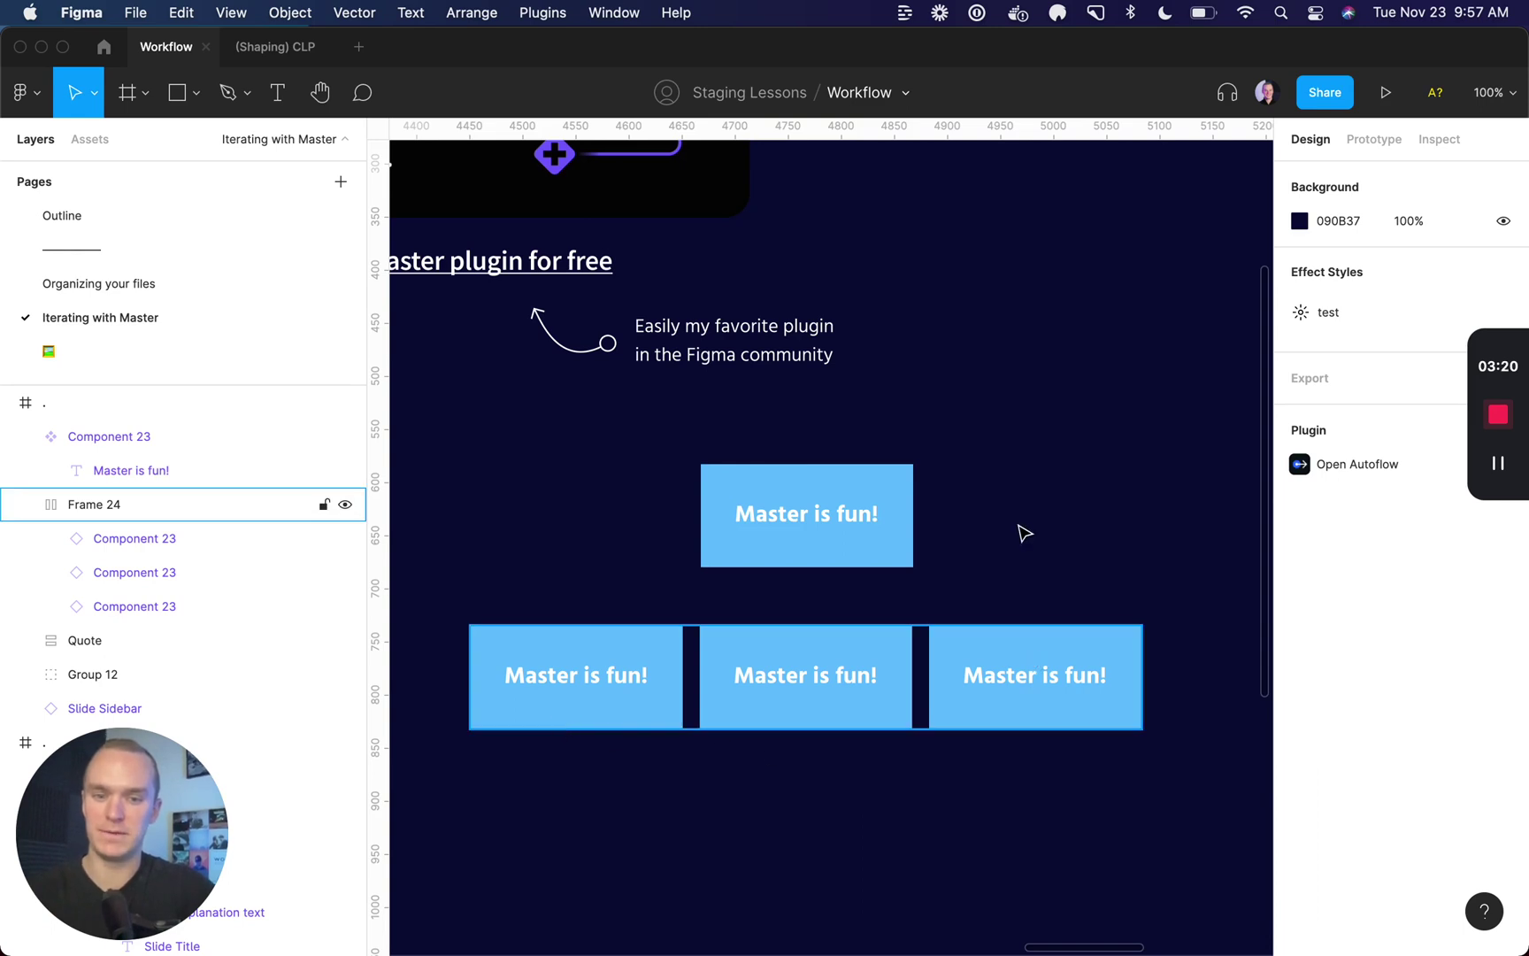
scroll(1022, 513, "right", 2)
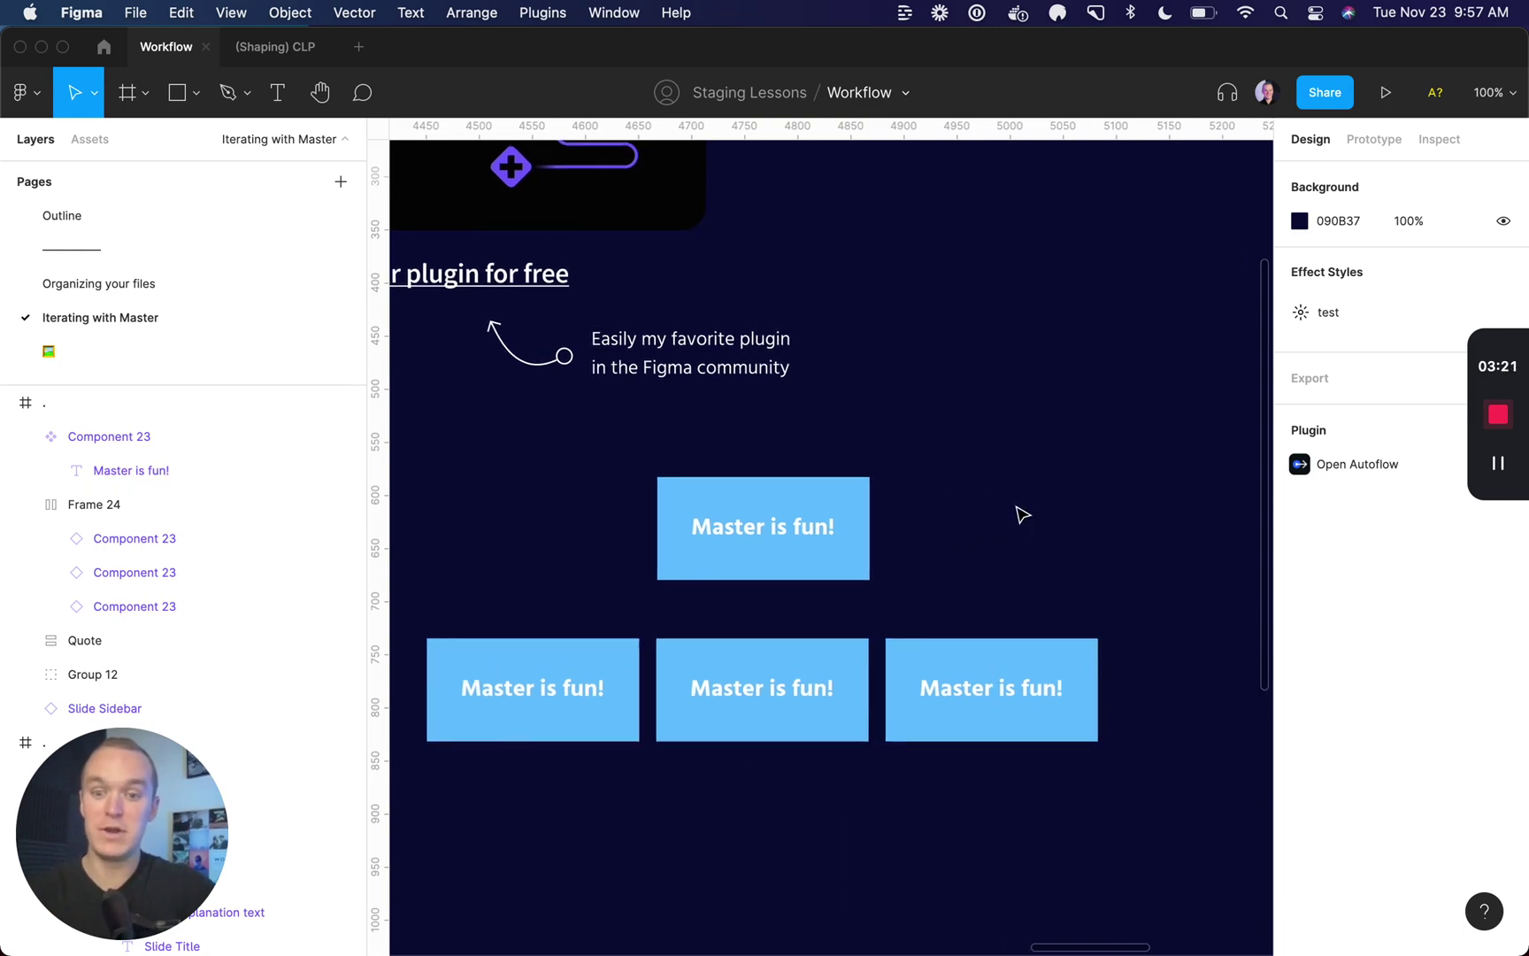
- Duplicate the main component top right and make it a component named 'New component'
left_click(762, 526)
left_click_drag(758, 529, 1030, 292)
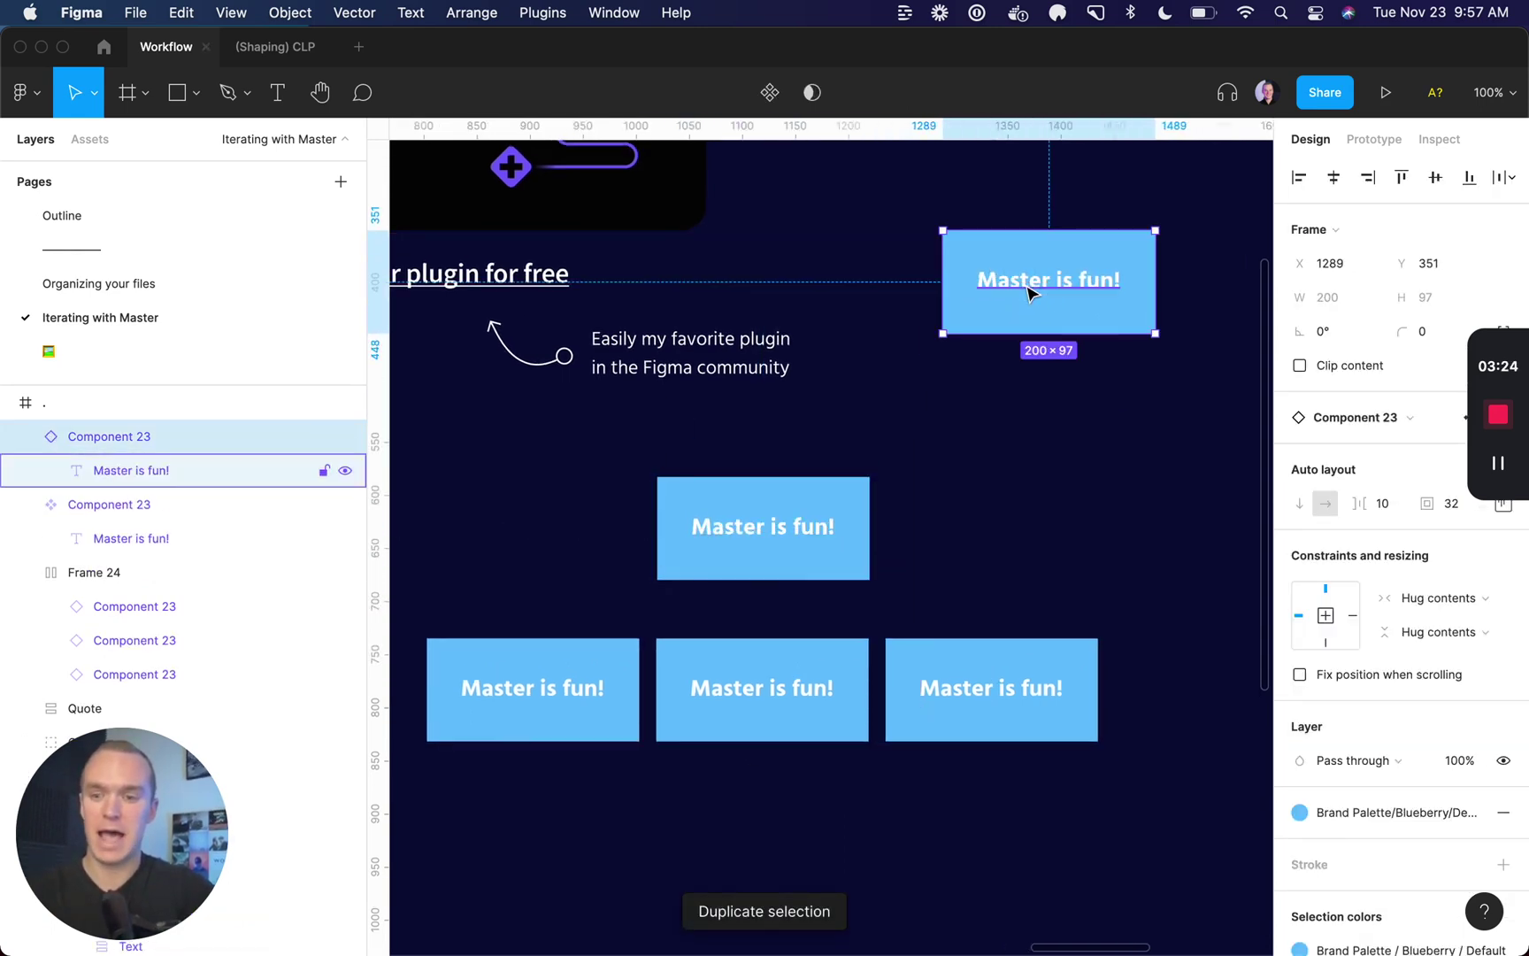
key("super+alt+k")
key("super+r")
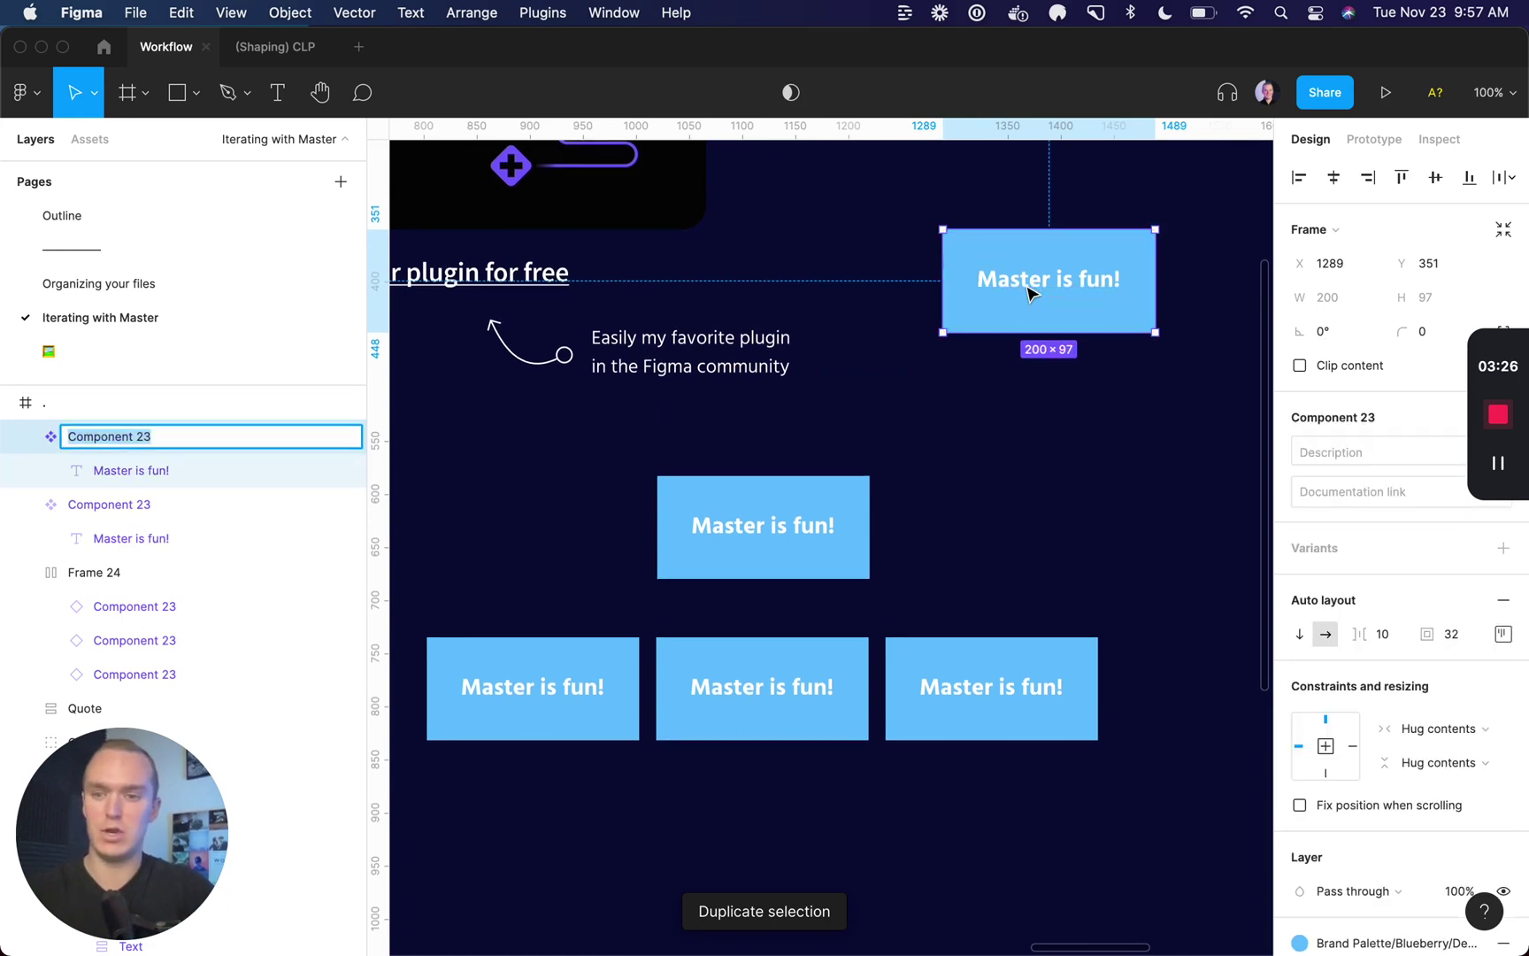
type("New component")
key("Return")
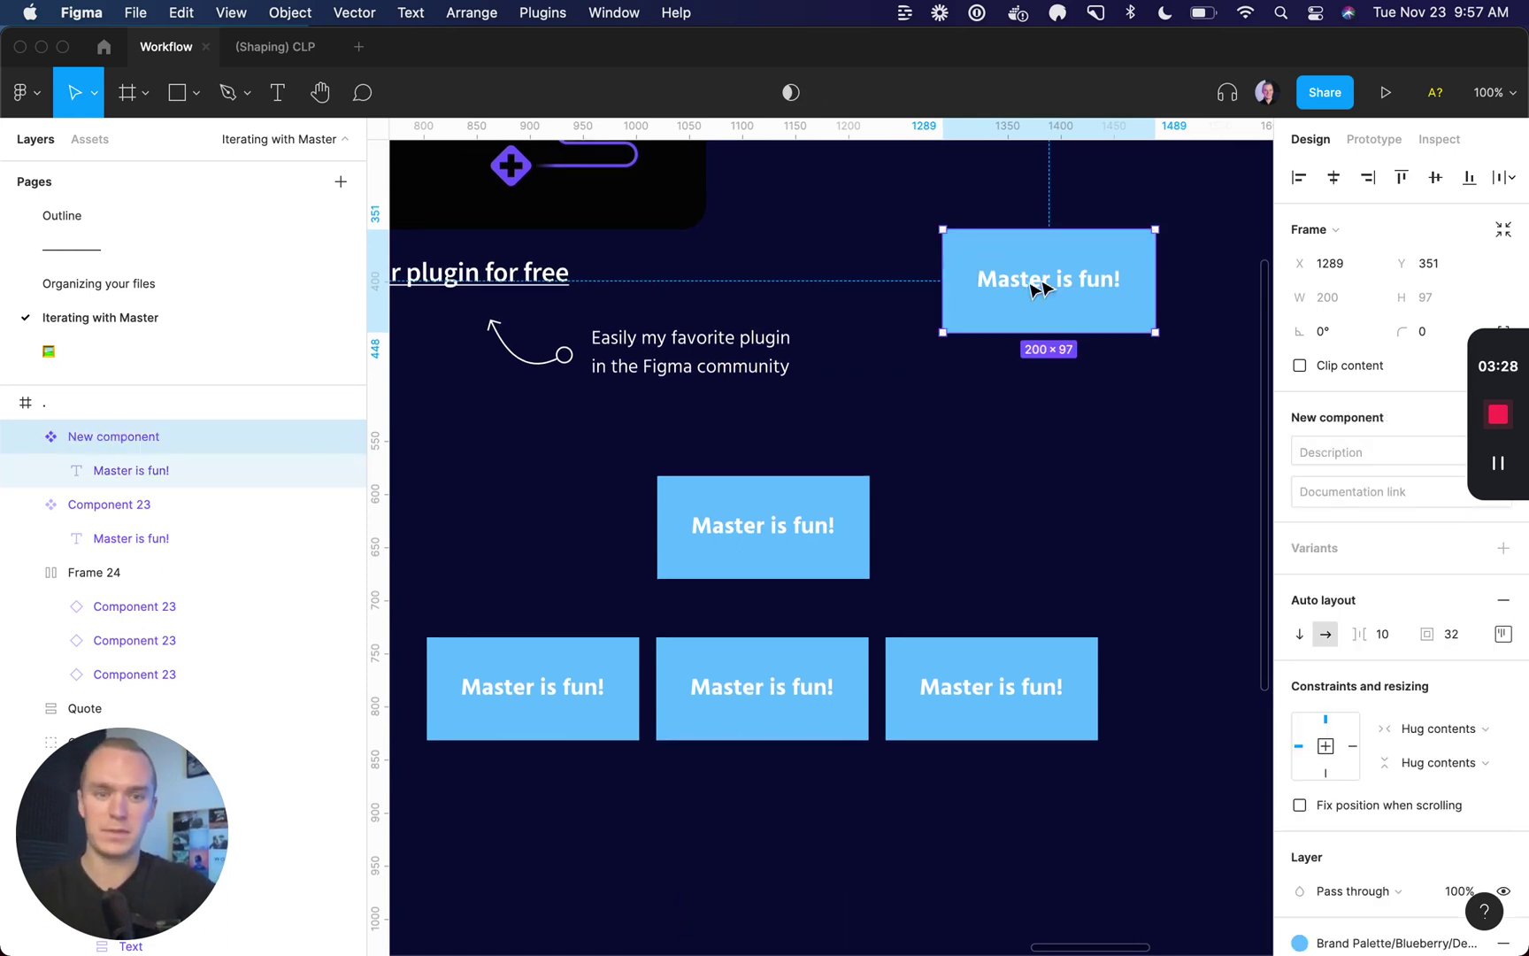
scroll(1195, 379, "right", 2)
scroll(1315, 632, "down", 3)
- Give New component the lightest Blueberry gradient fill and Interface ExtraDark text
left_click(1374, 787)
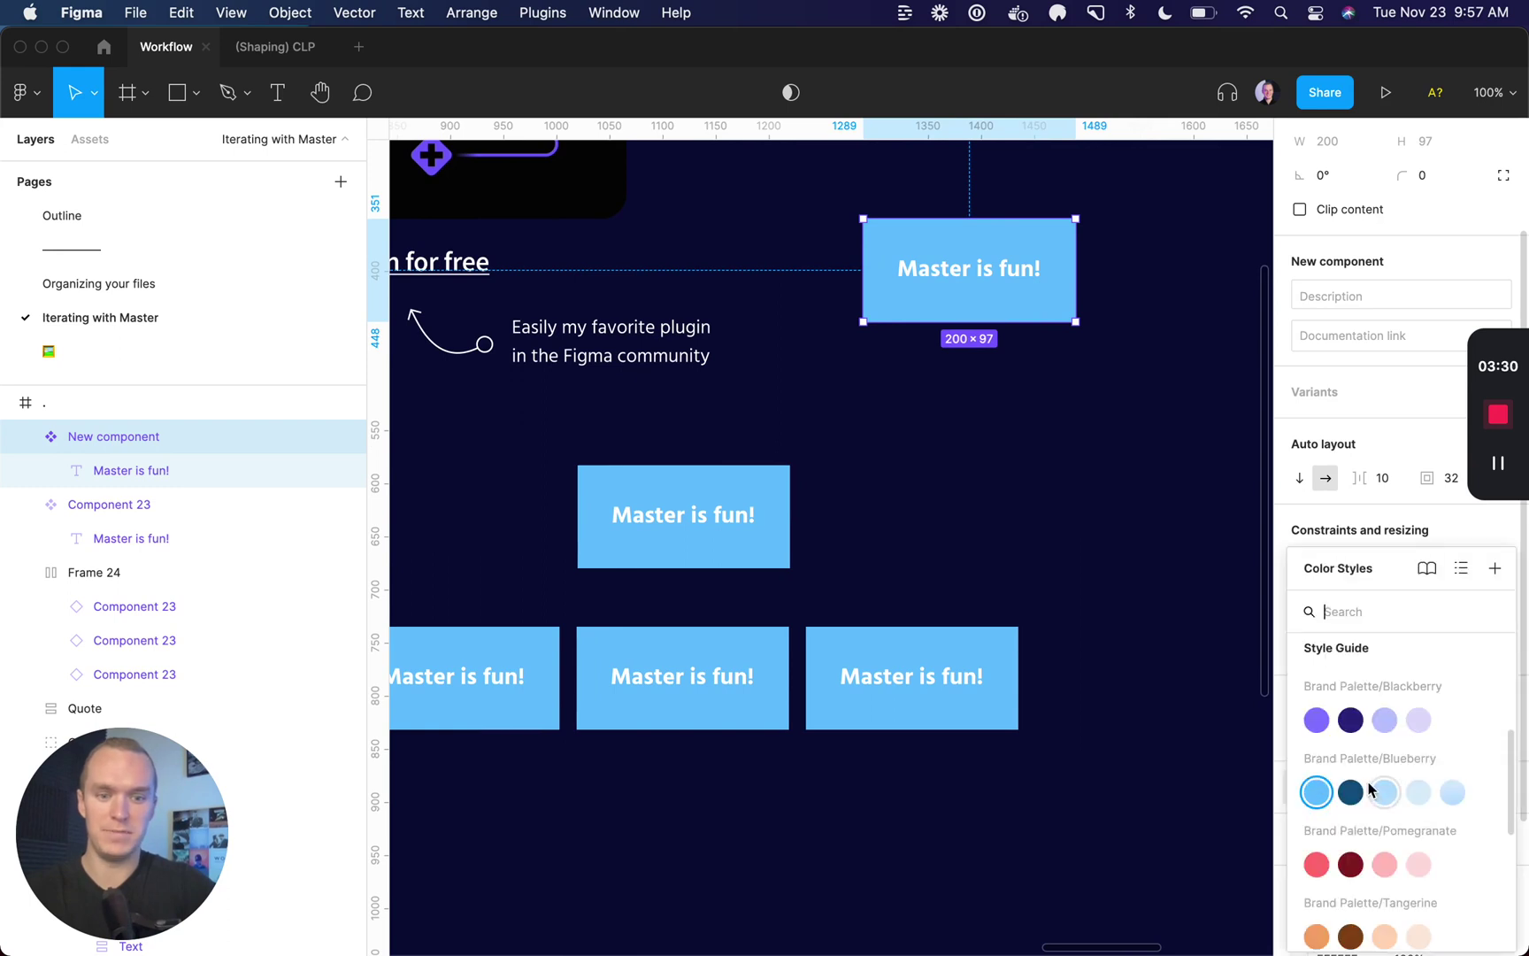
left_click(1452, 792)
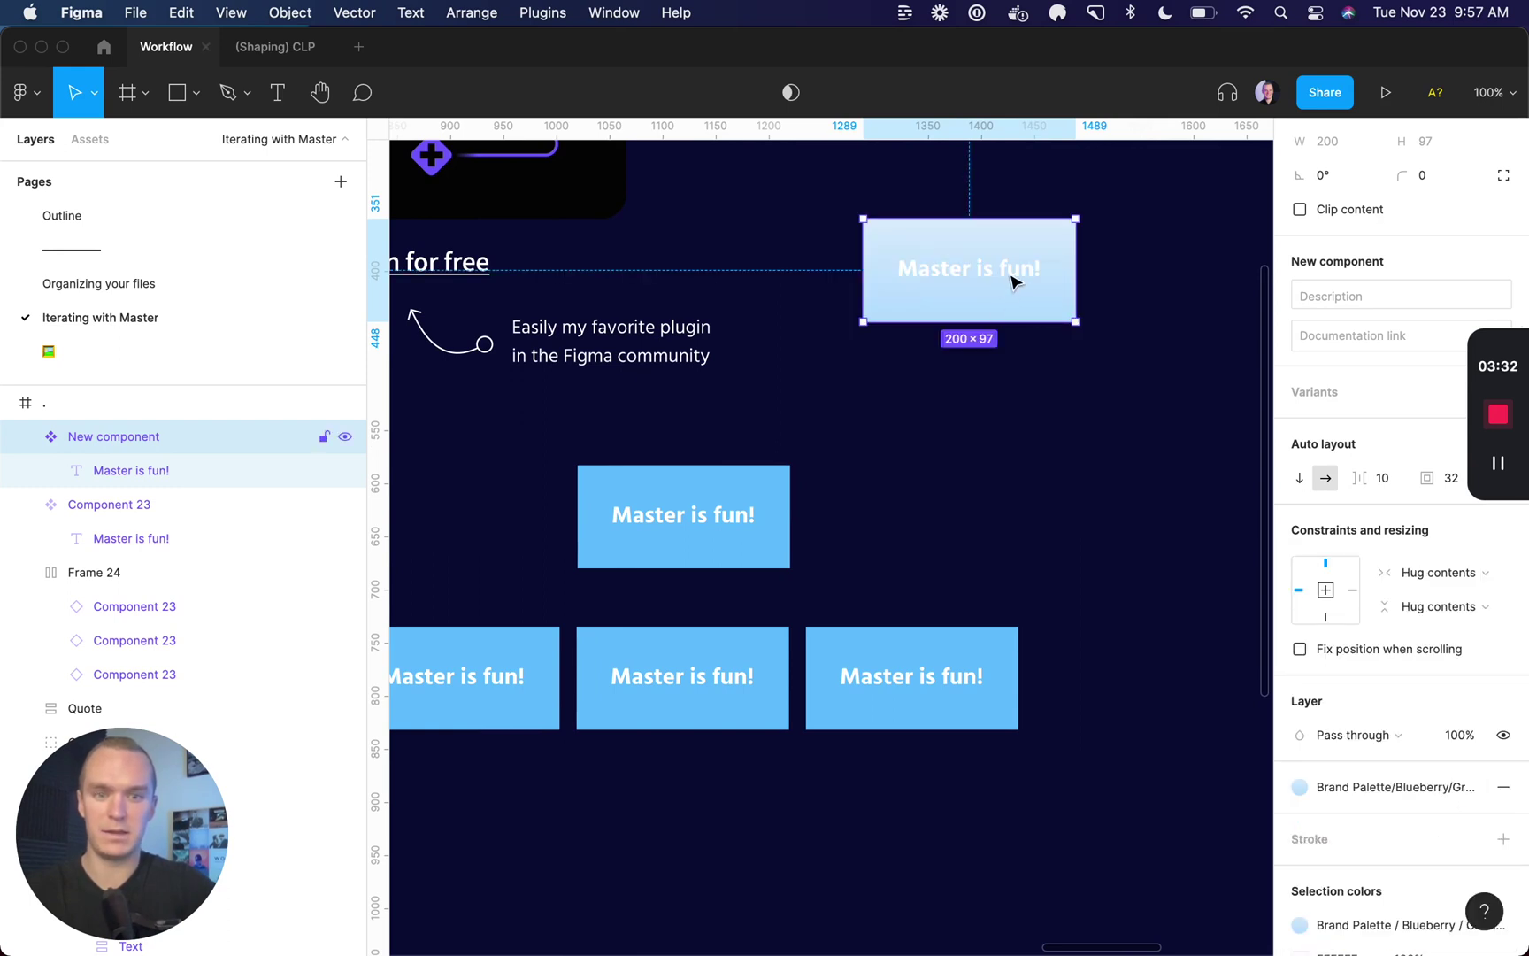
scroll(1297, 819, "down", 3)
scroll(1349, 785, "down", 1)
left_click(1469, 776)
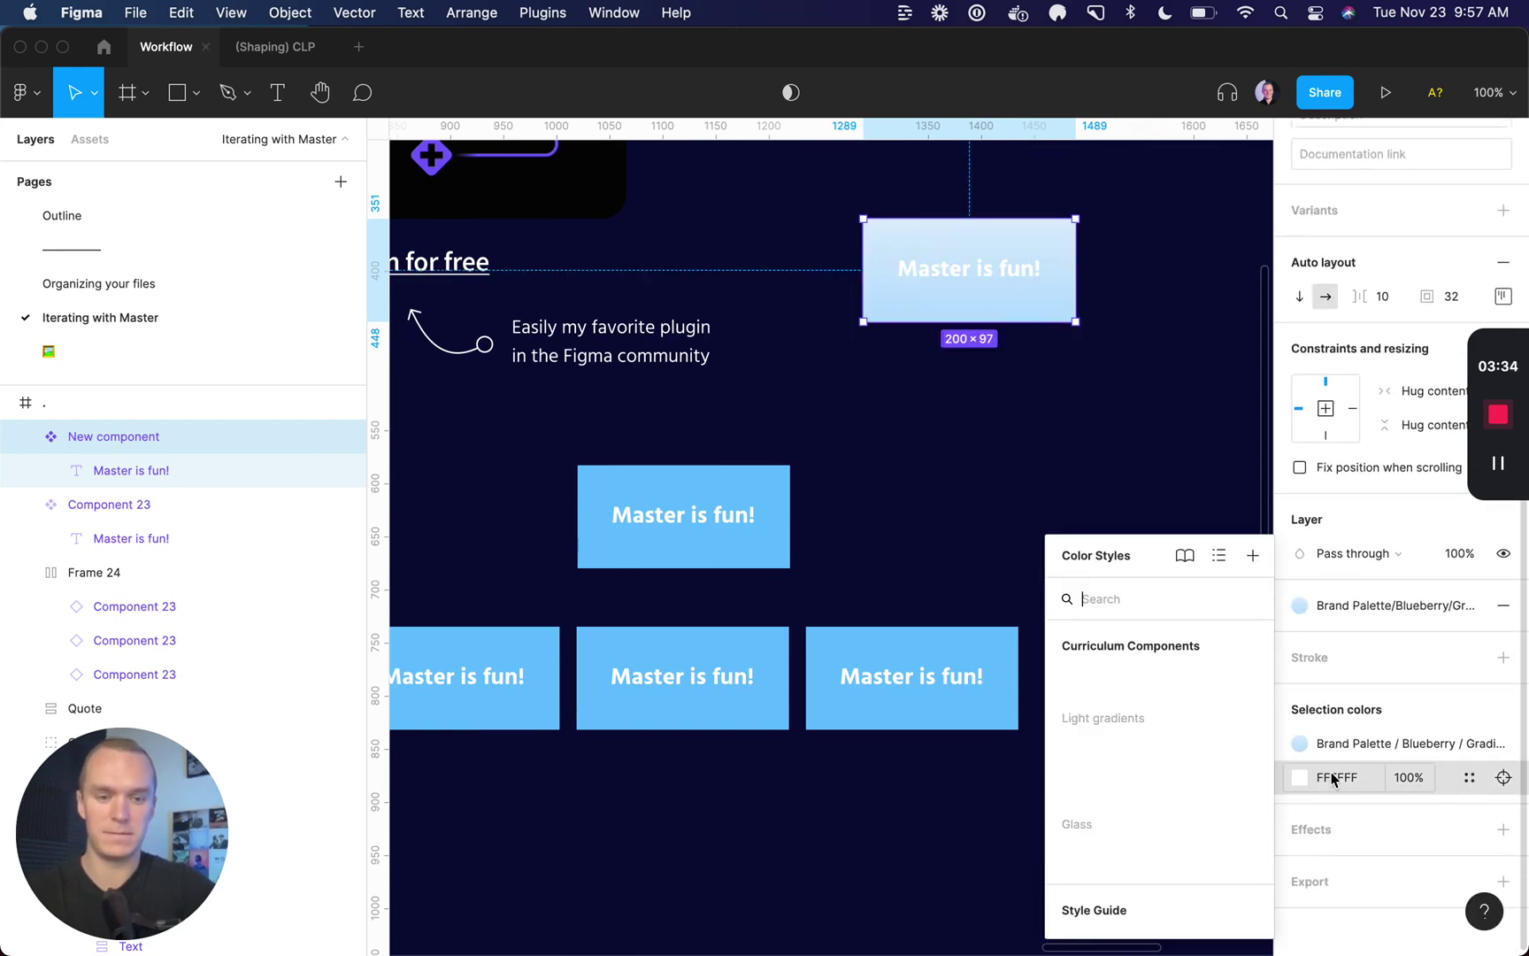
left_click(1078, 808)
scroll(968, 574, "left", 3)
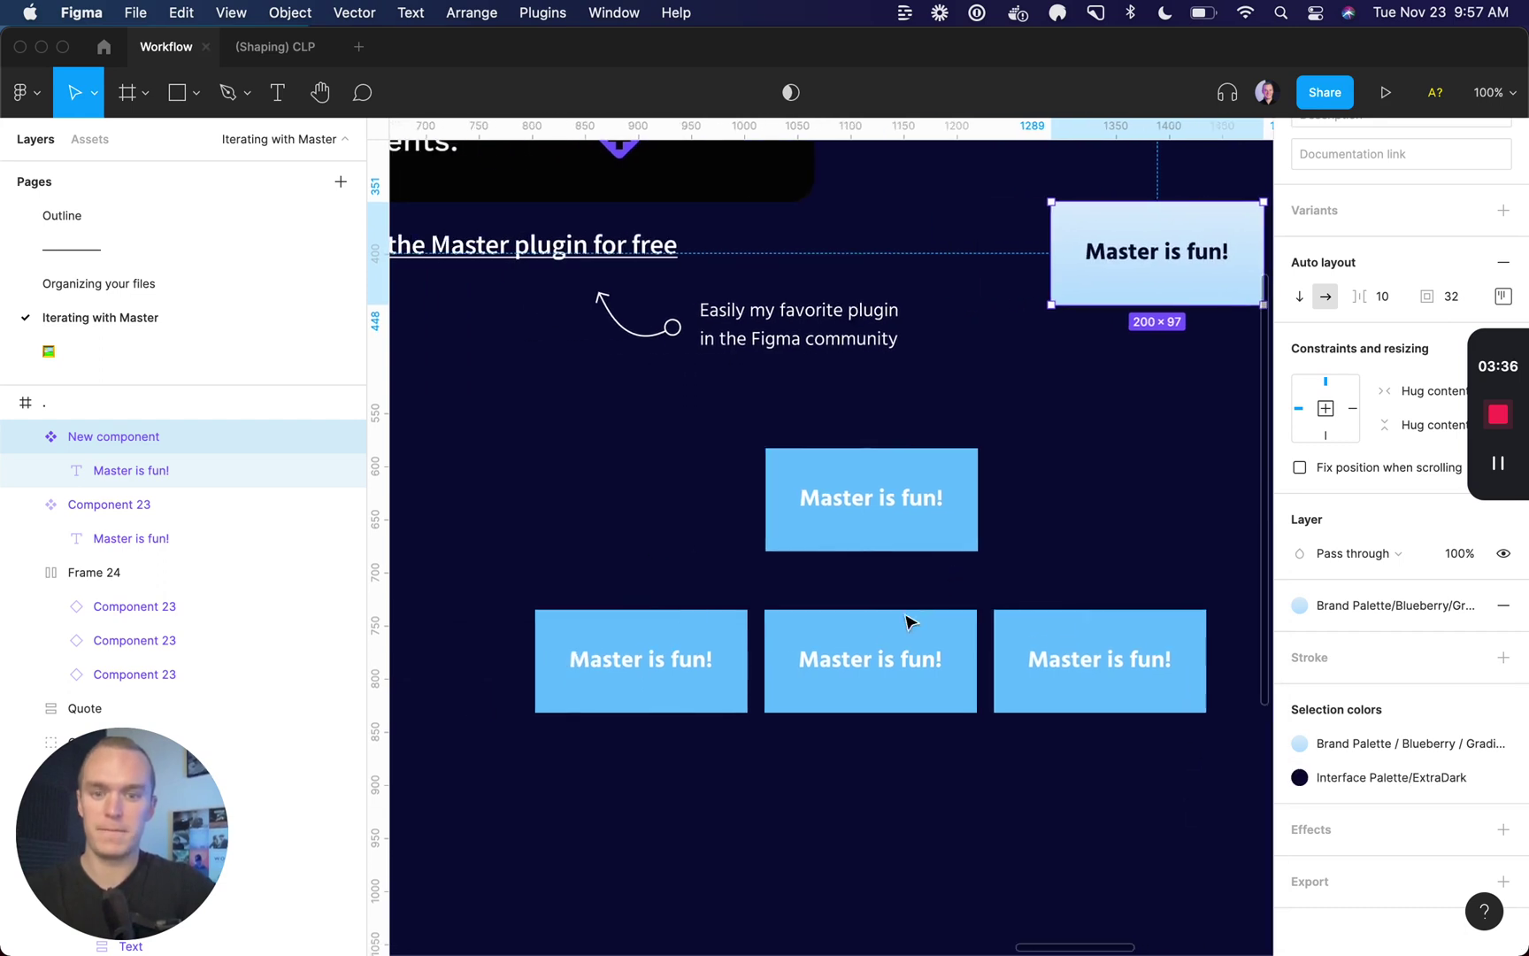
left_click(893, 639)
left_click(1117, 277)
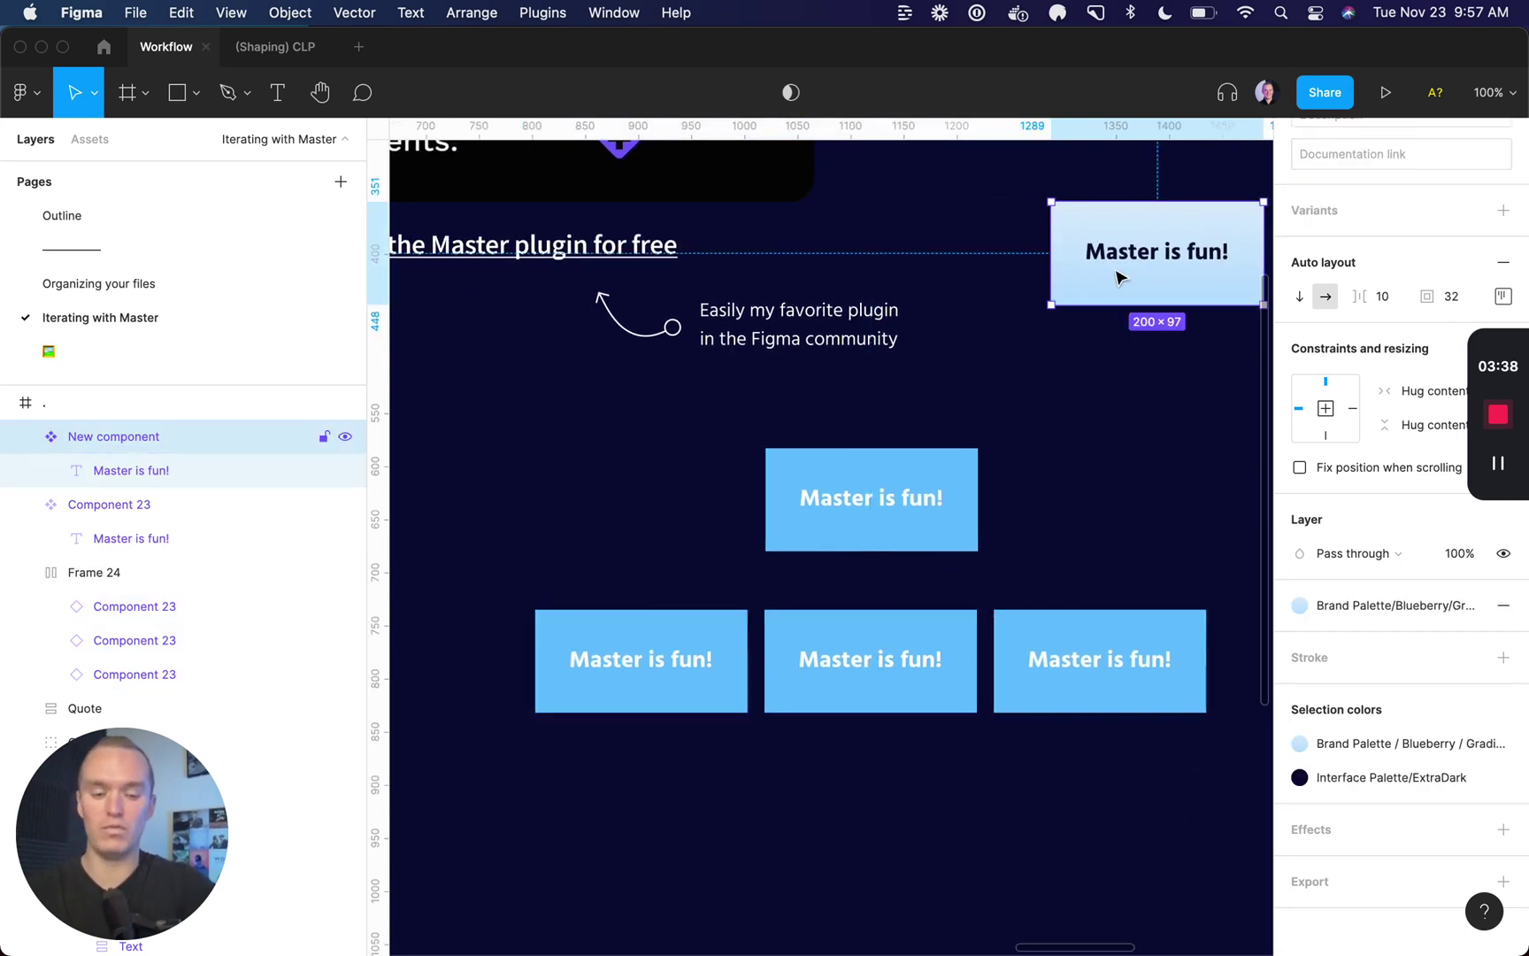
- Set New component as the Master target and select the three Frame 24 buttons
key("super+slash")
type("mast")
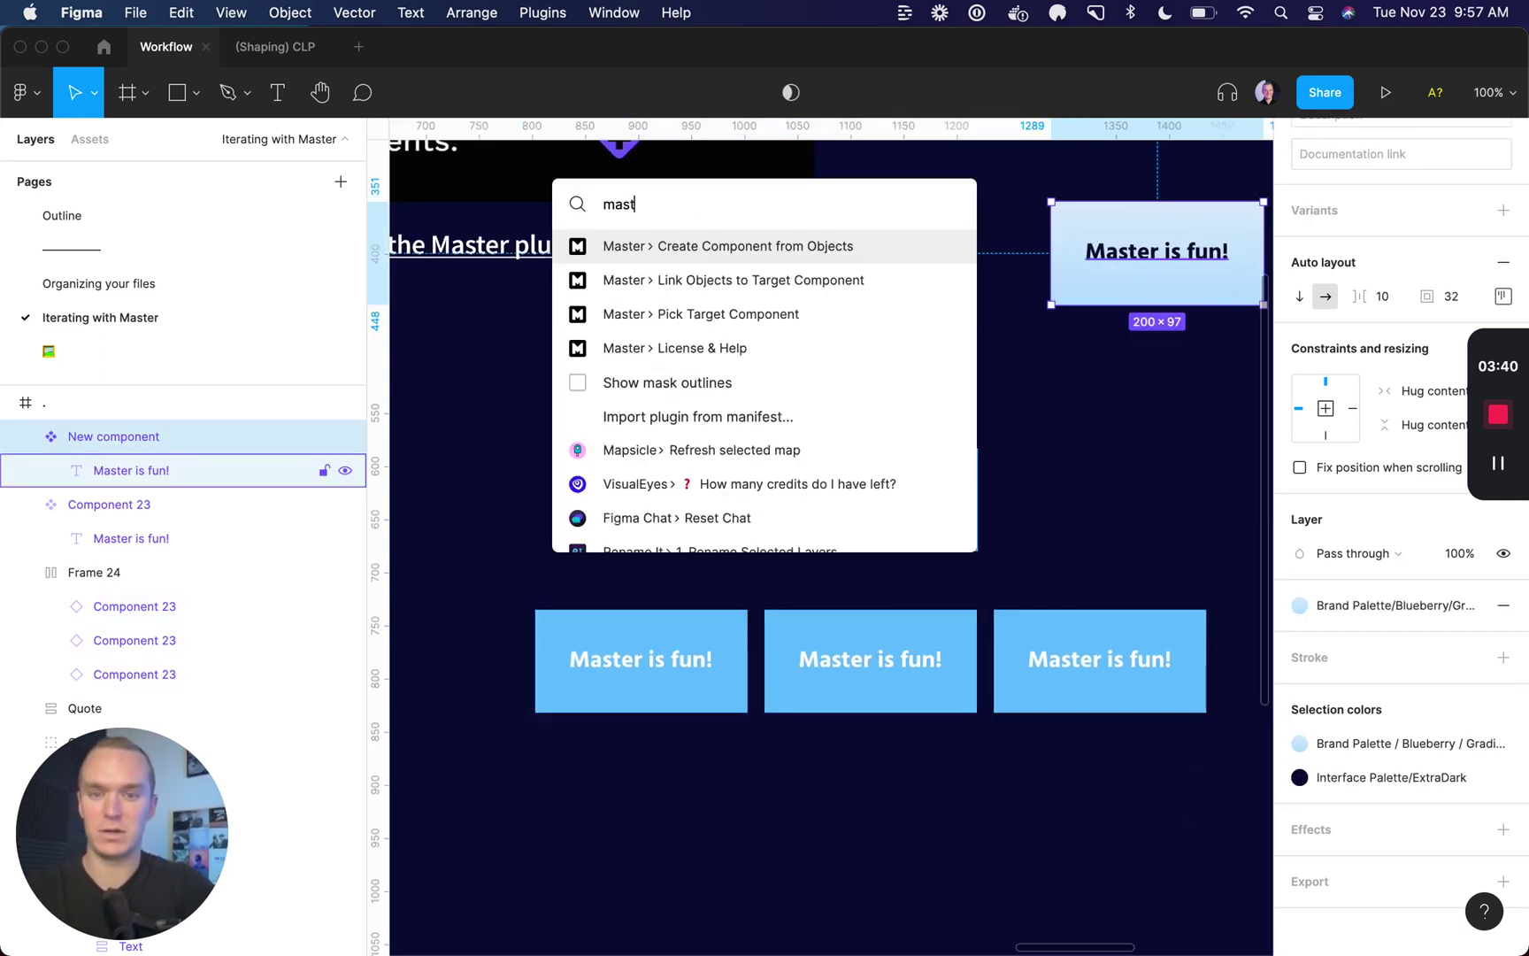
type("er pick")
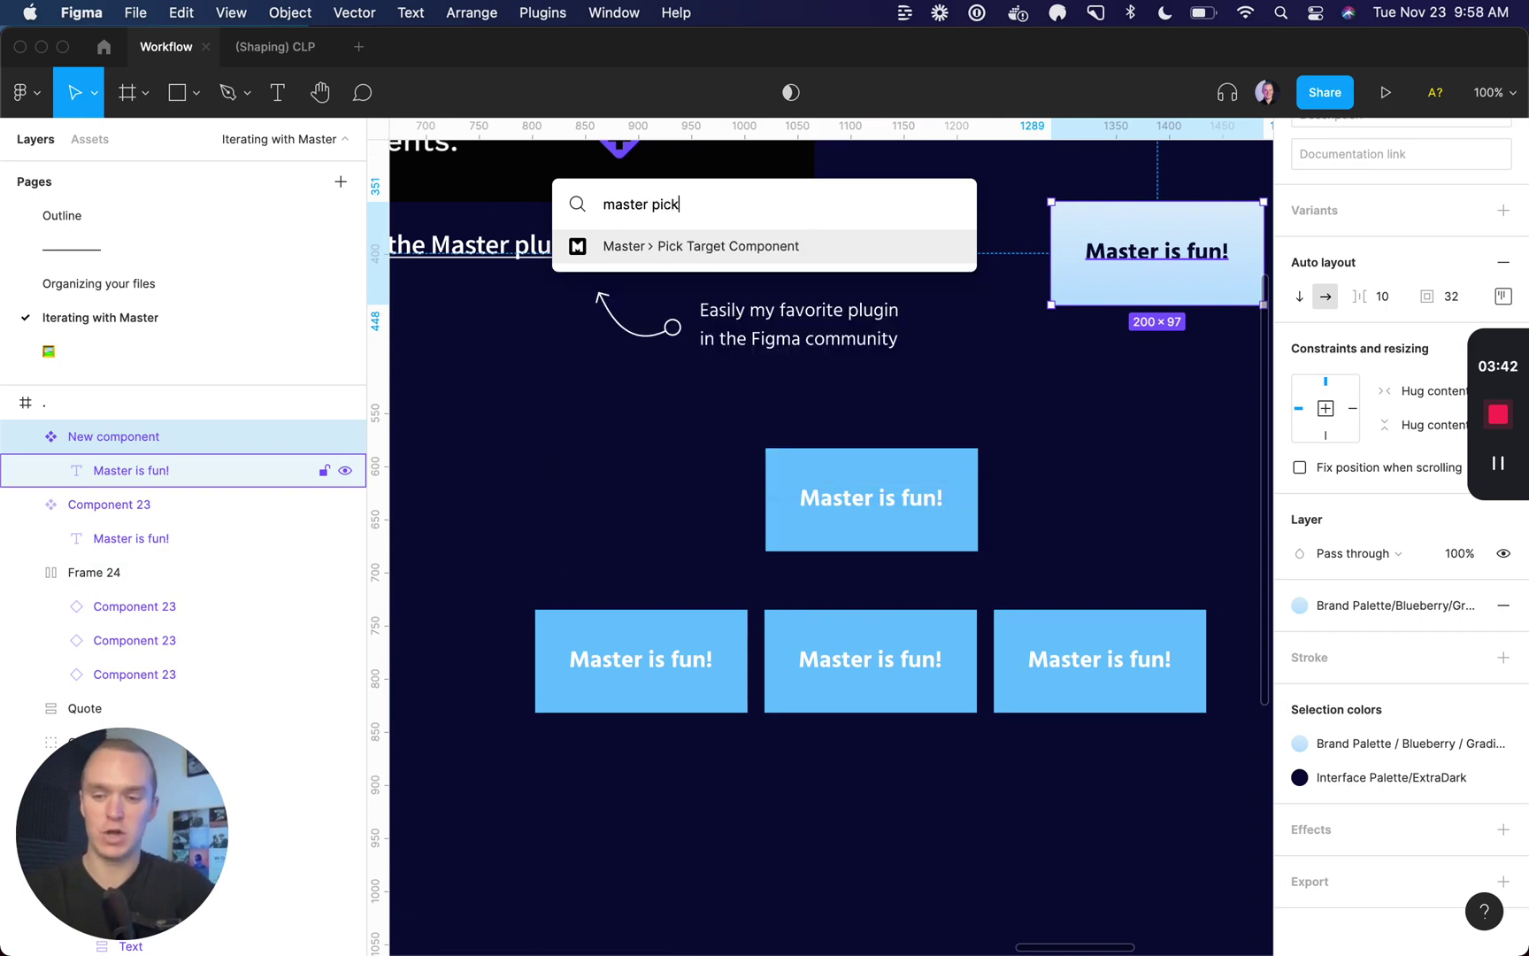
key("Return")
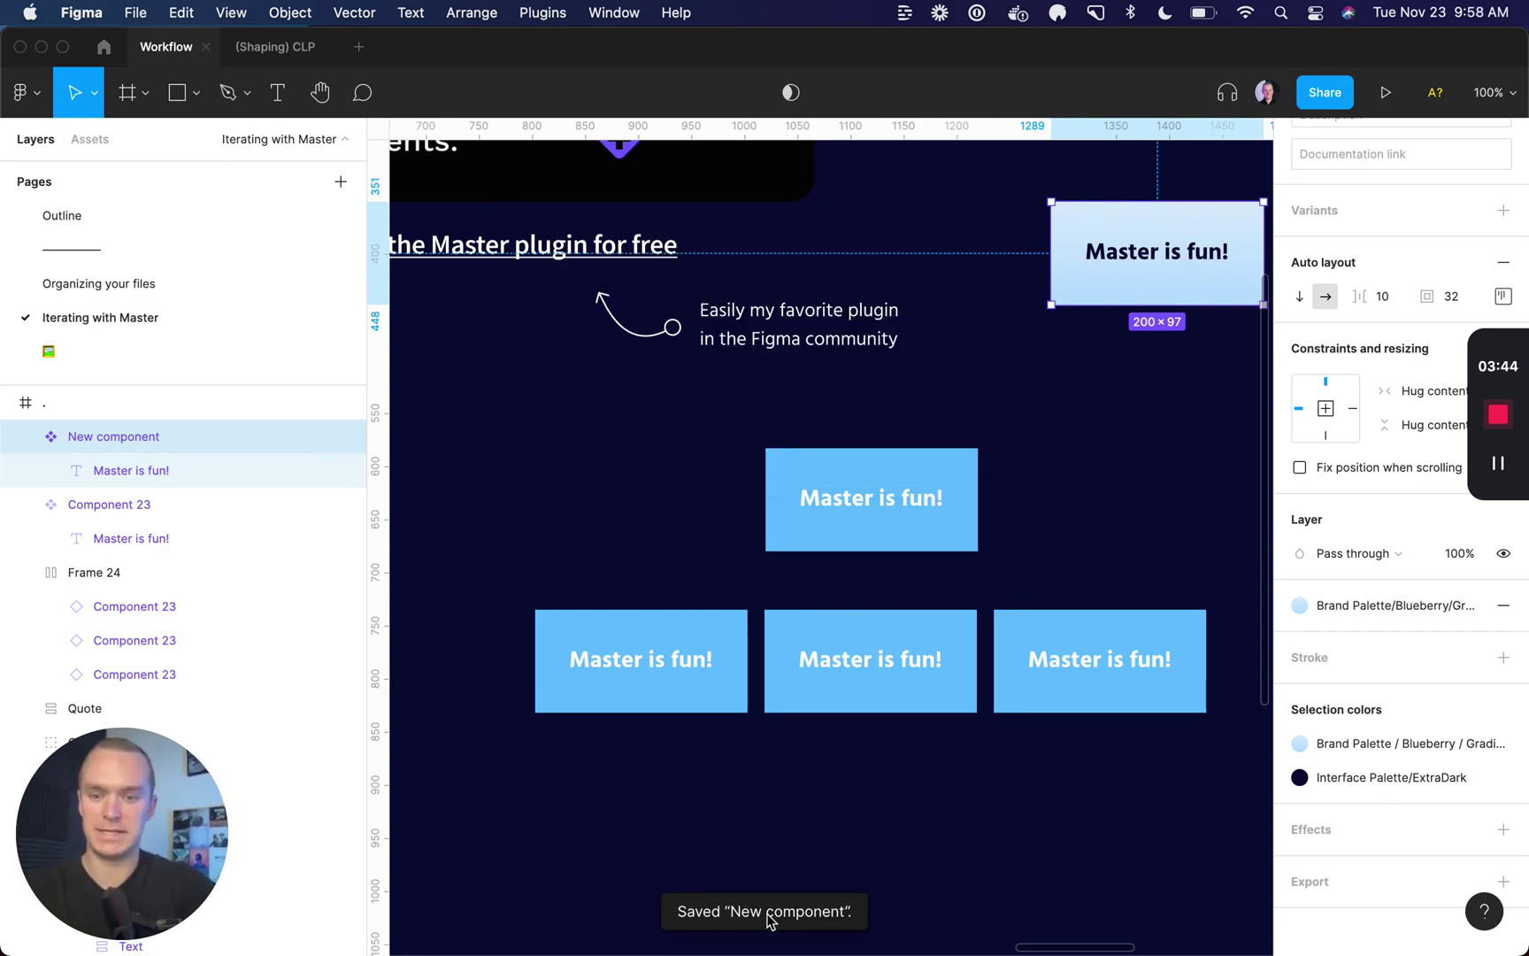
left_click(809, 690)
- Link the three buttons to New component and reset all their overrides
key("Return")
key("super+slash")
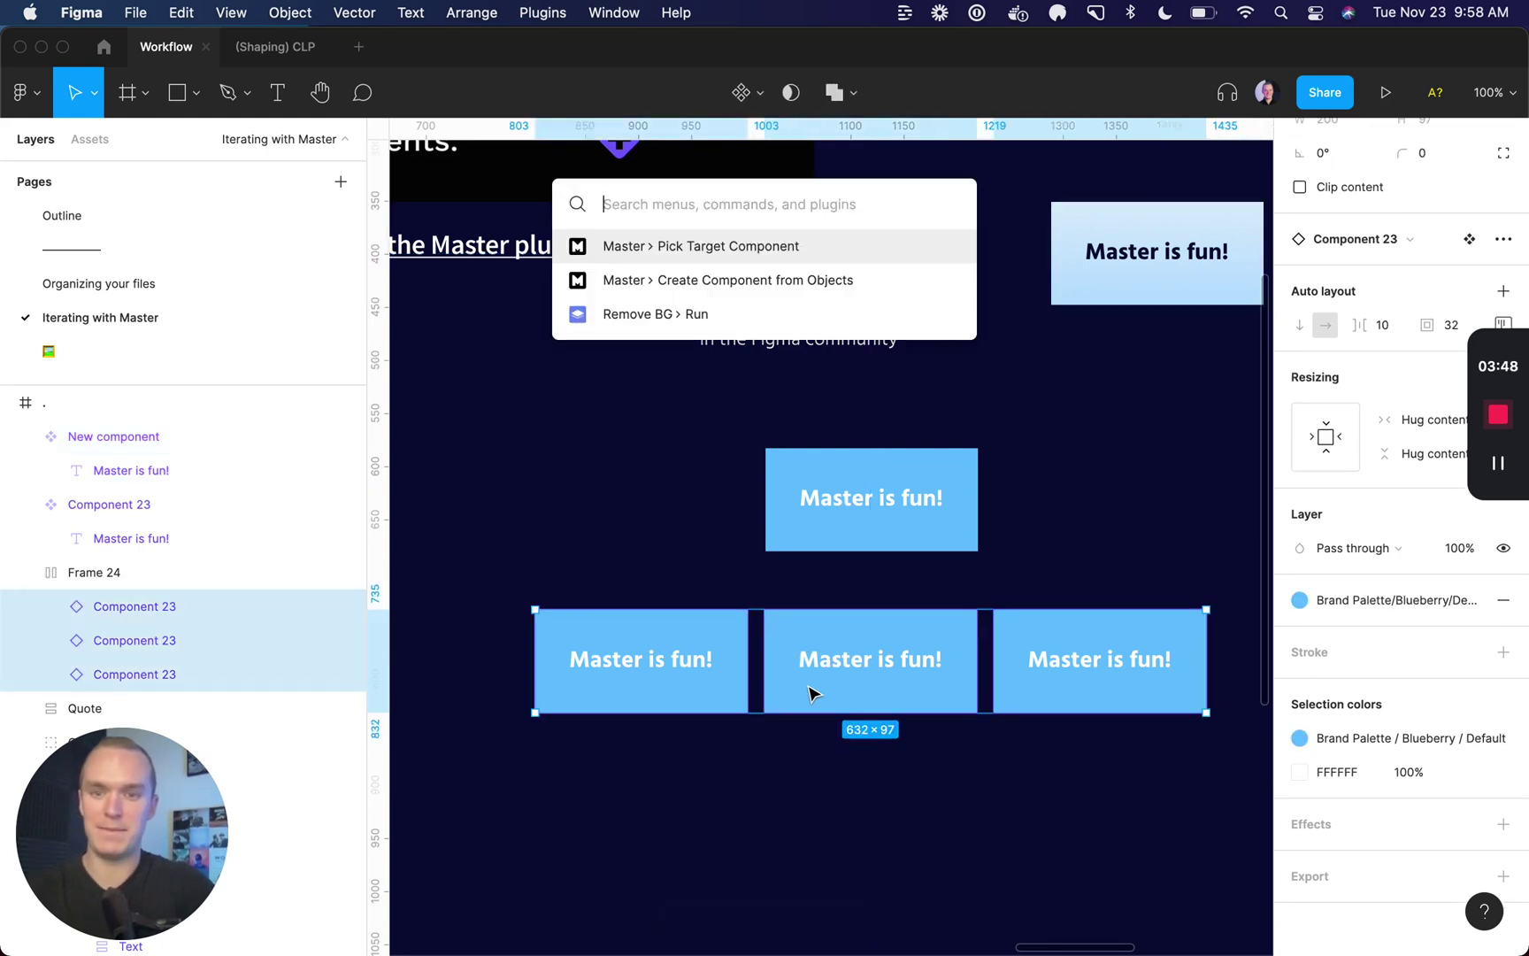
type("master link")
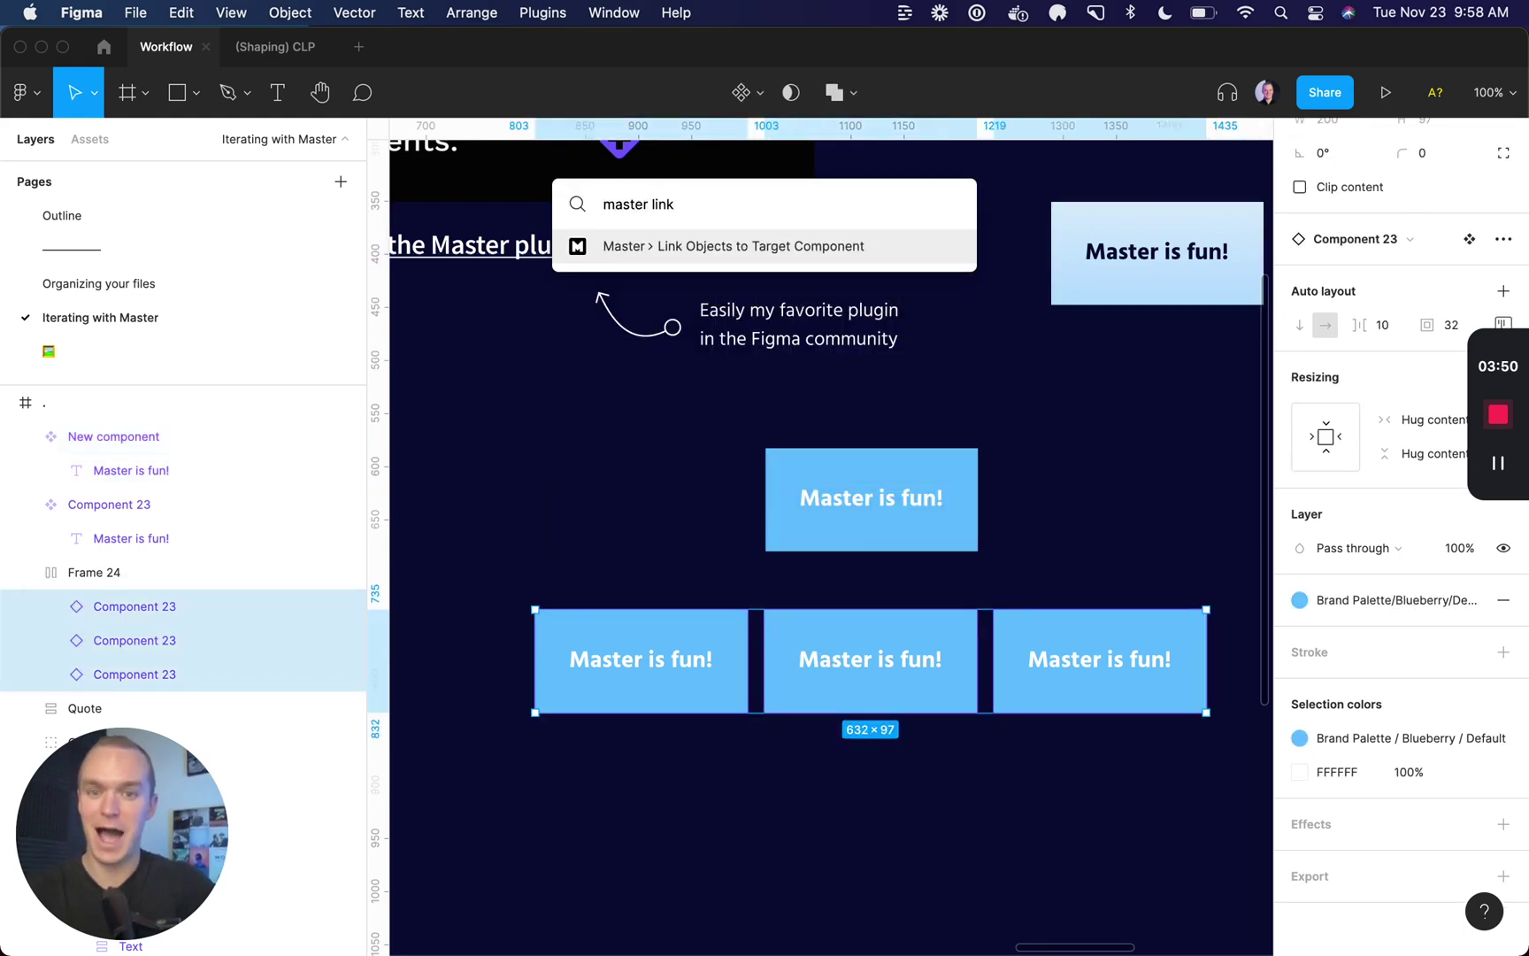
key("Return")
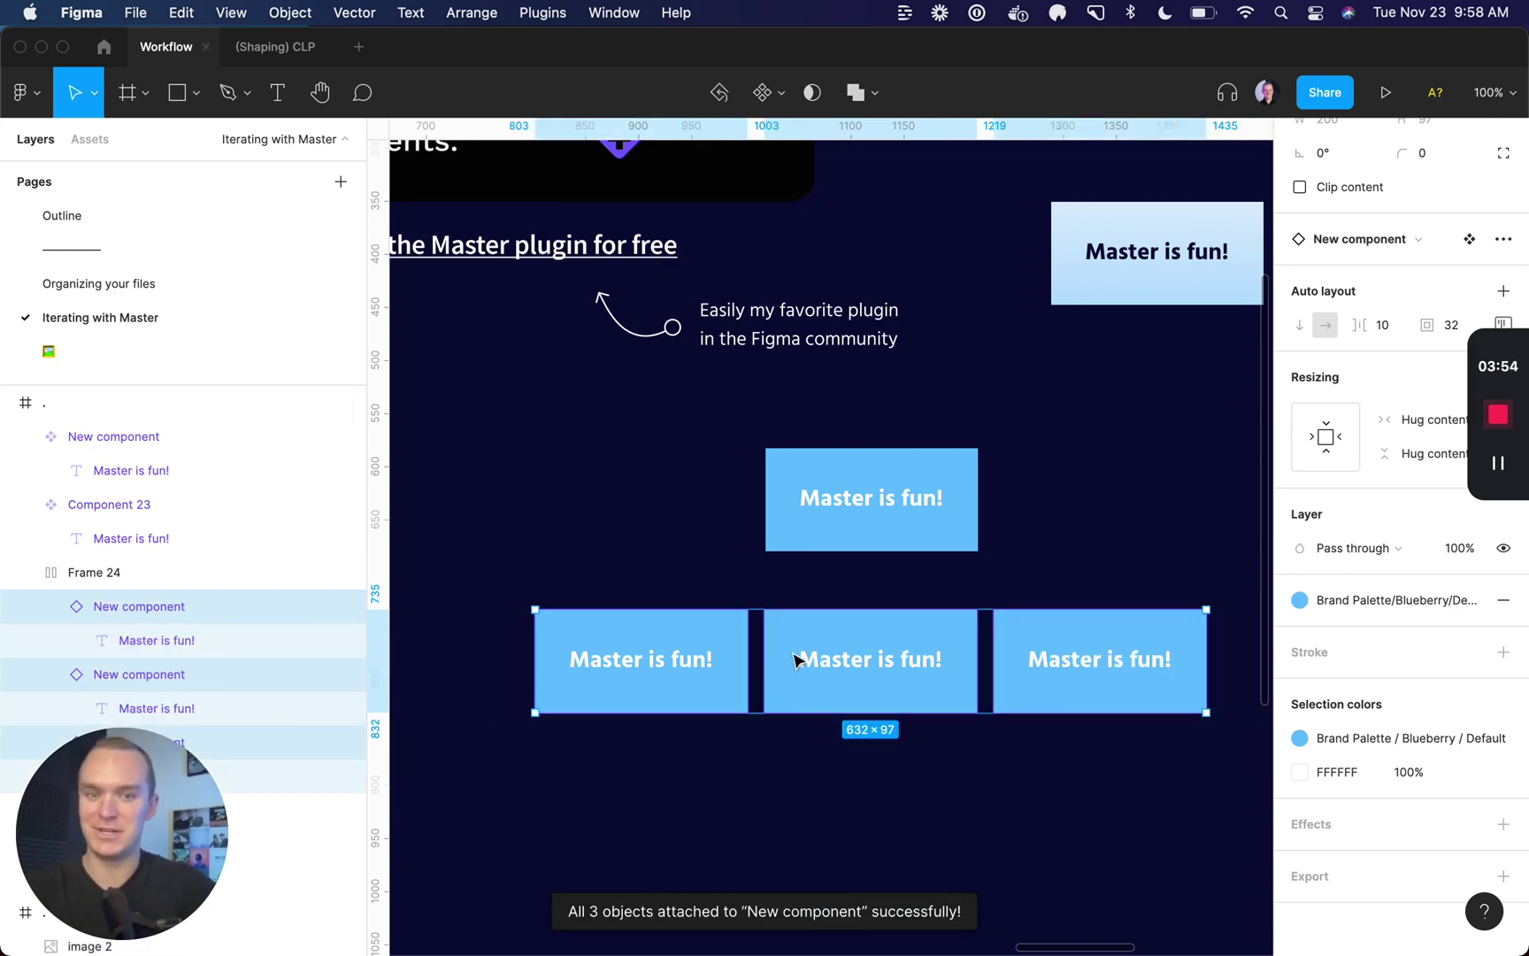
scroll(1503, 300, "up", 1)
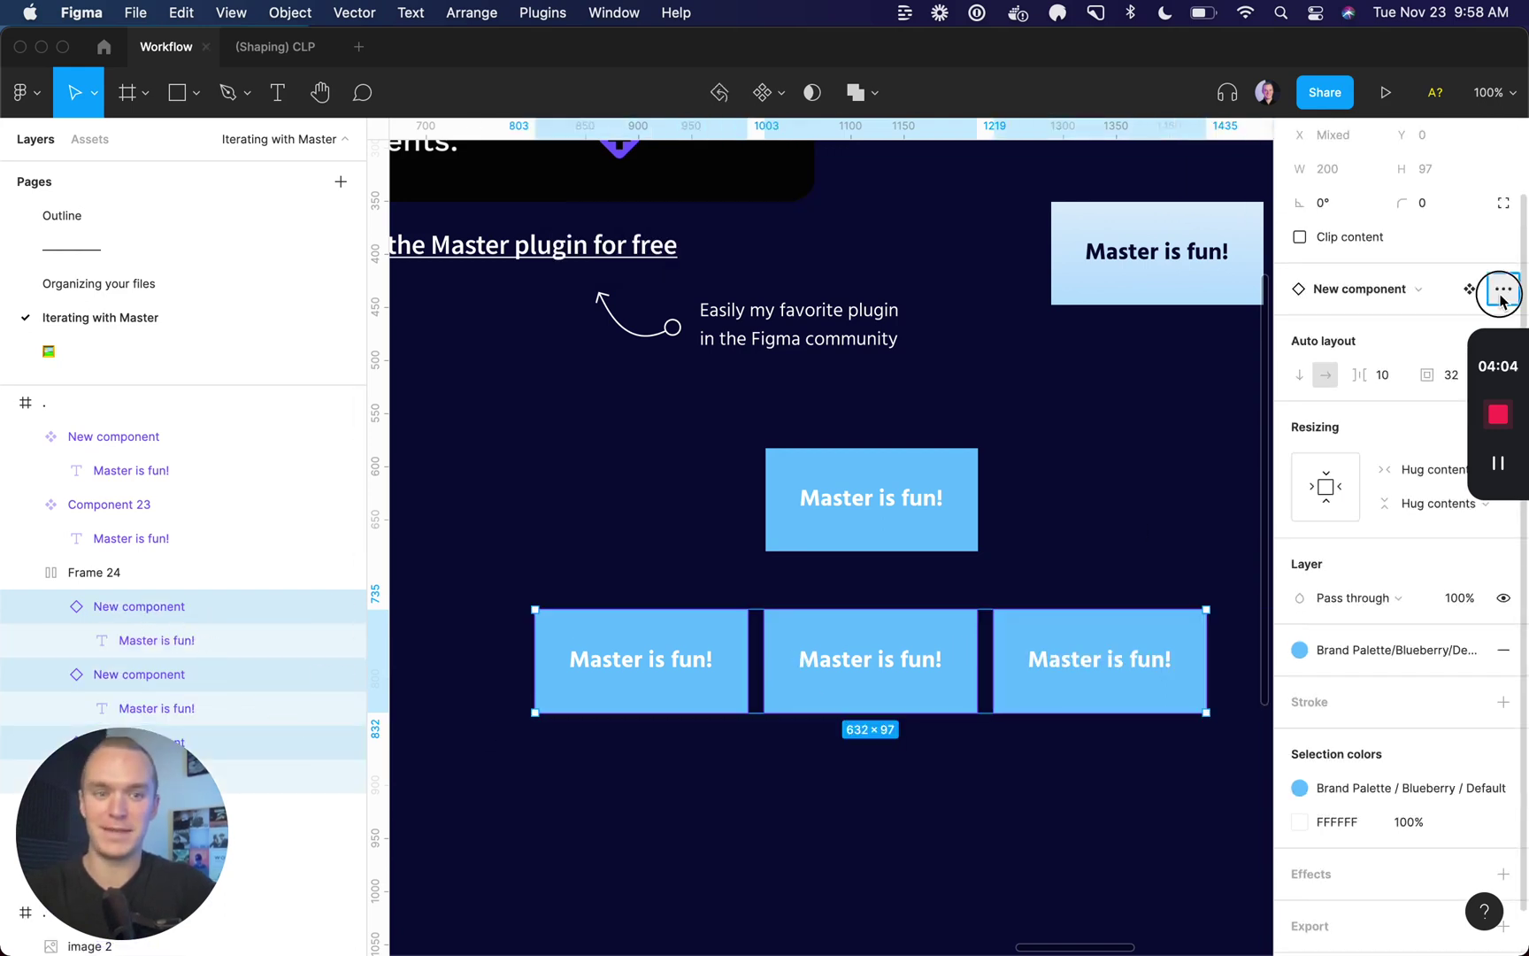
left_click(1503, 300)
left_click(1403, 370)
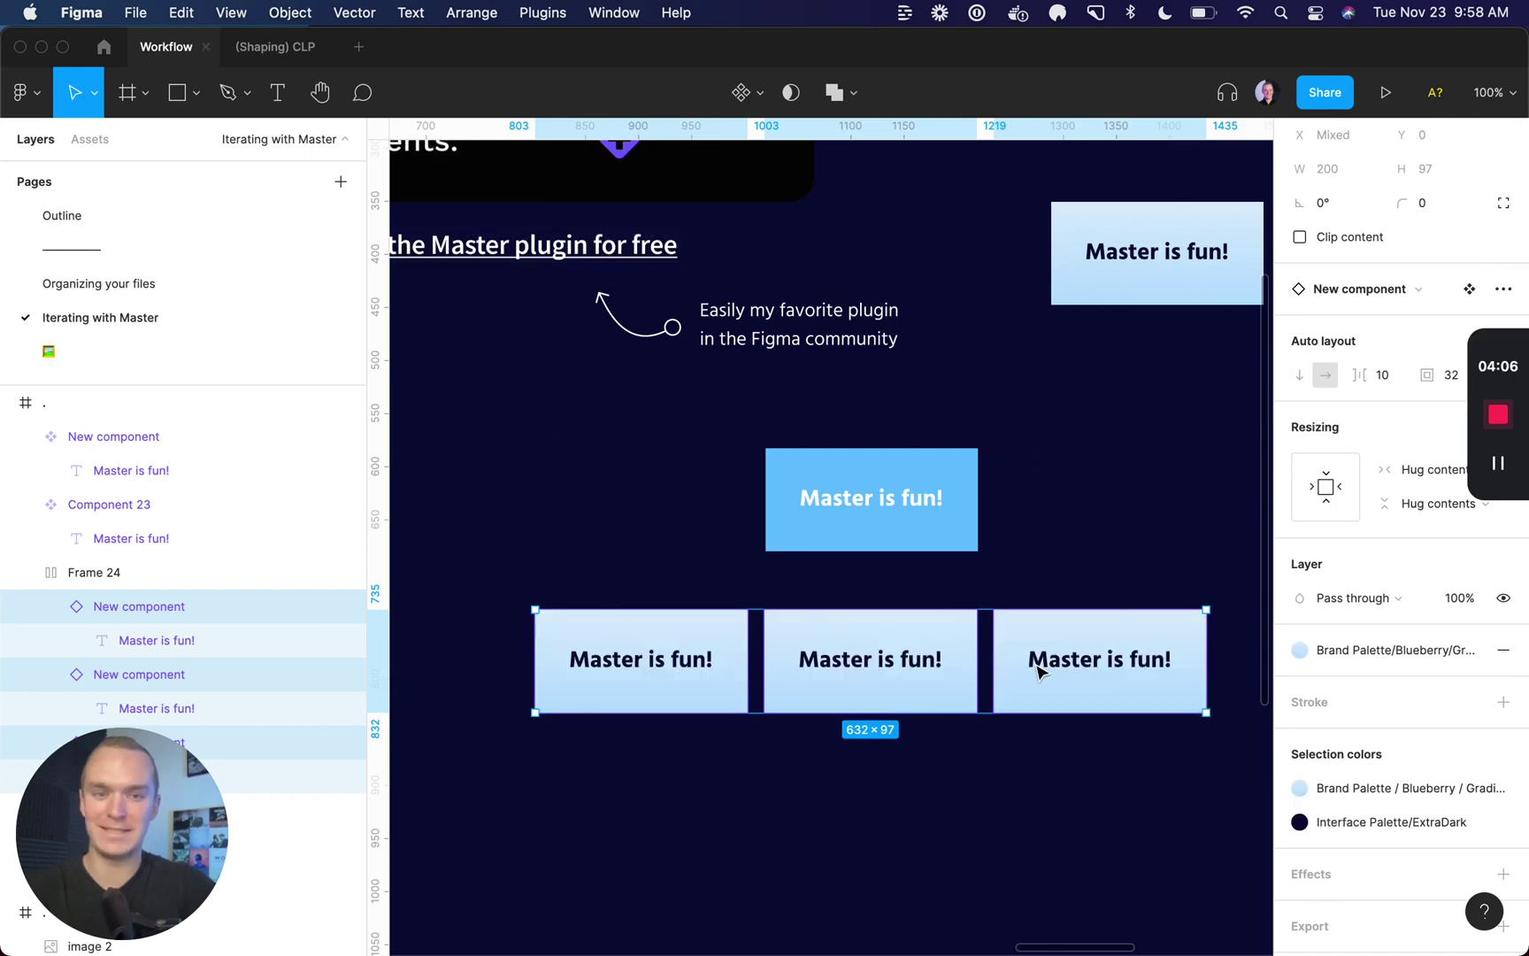
- Change the New component label to 'This is pretty cool'
double_click(1144, 253)
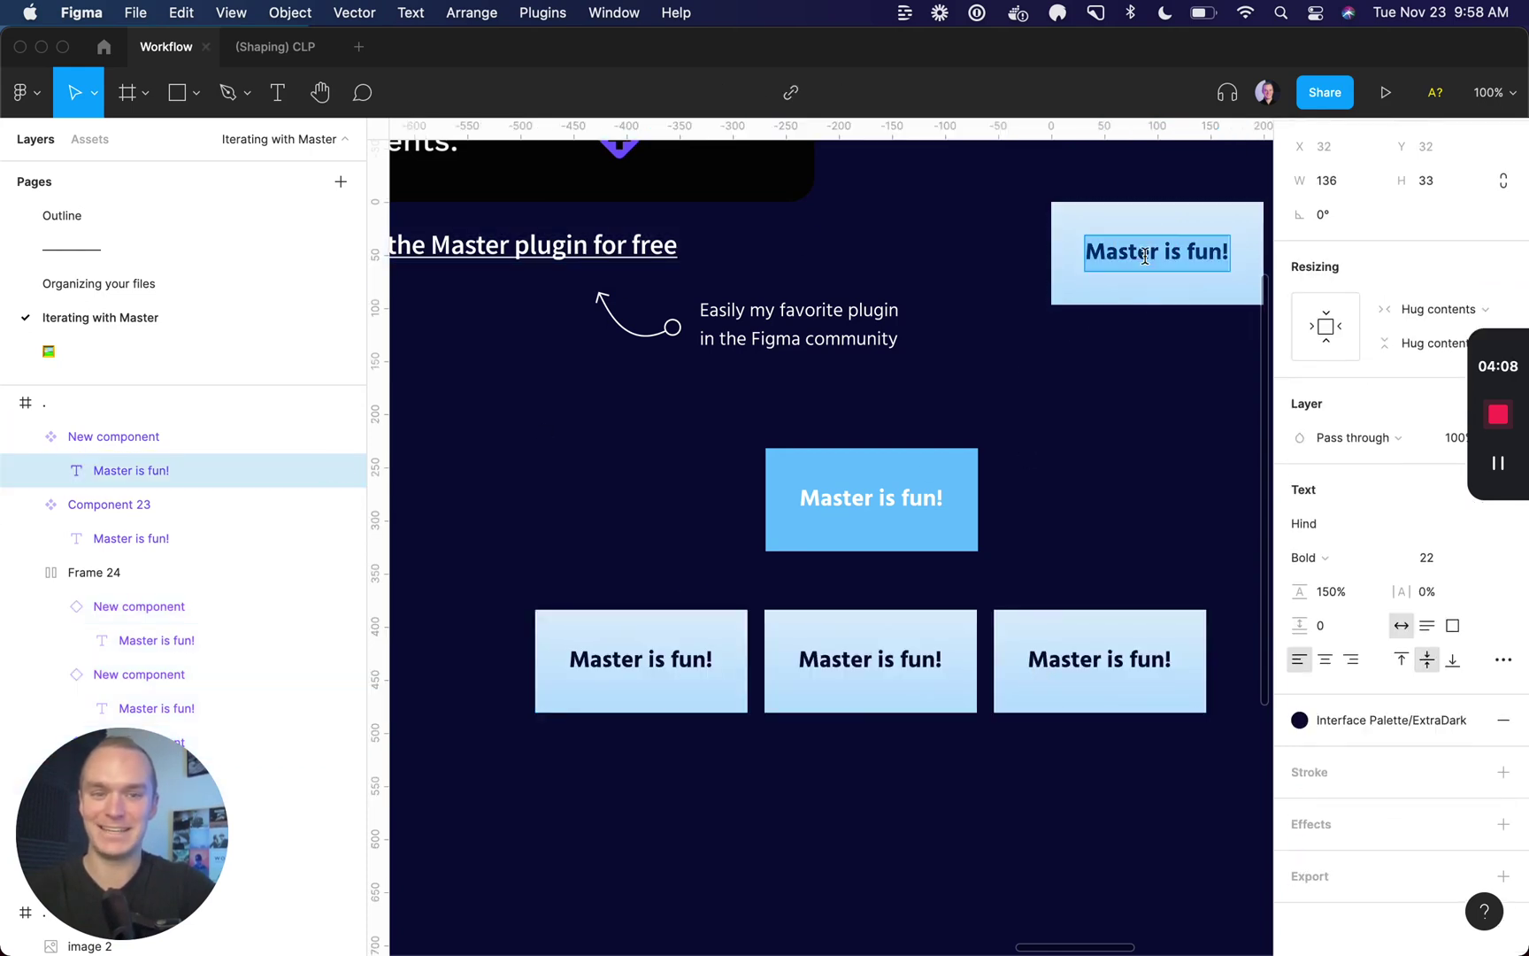
type("This is pretty cool")
key("Escape")
left_click(1098, 450)
scroll(1098, 451, "right", 2)
- Move the This is pretty cool main component lower on the canvas and deselect
left_click(1075, 242)
left_click_drag(1147, 219, 1100, 411)
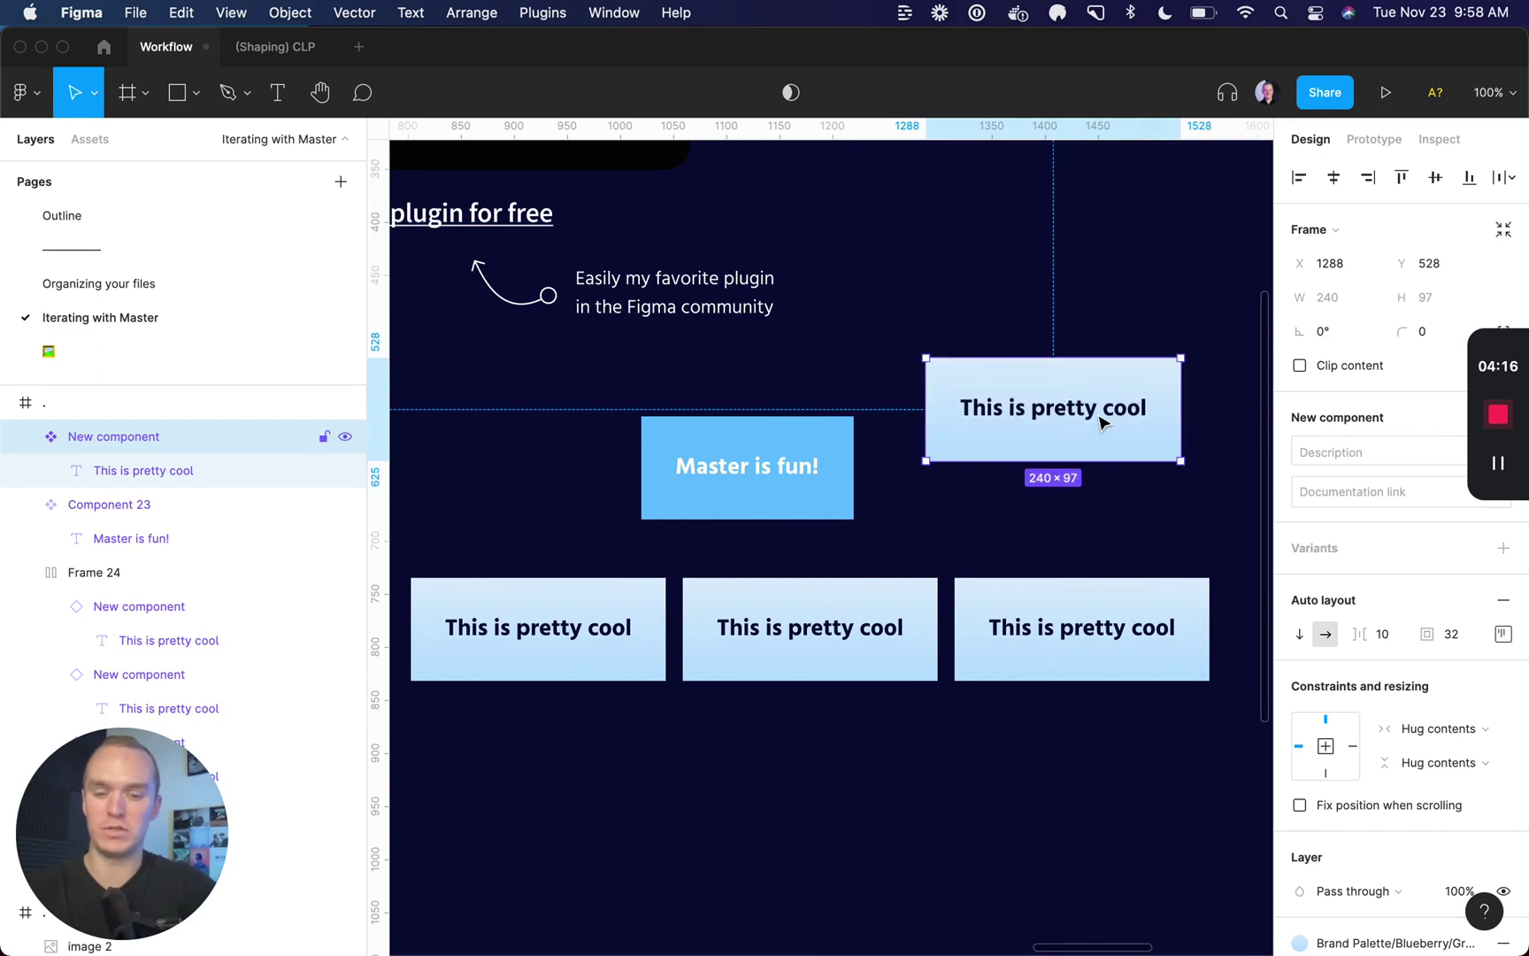
left_click(758, 473)
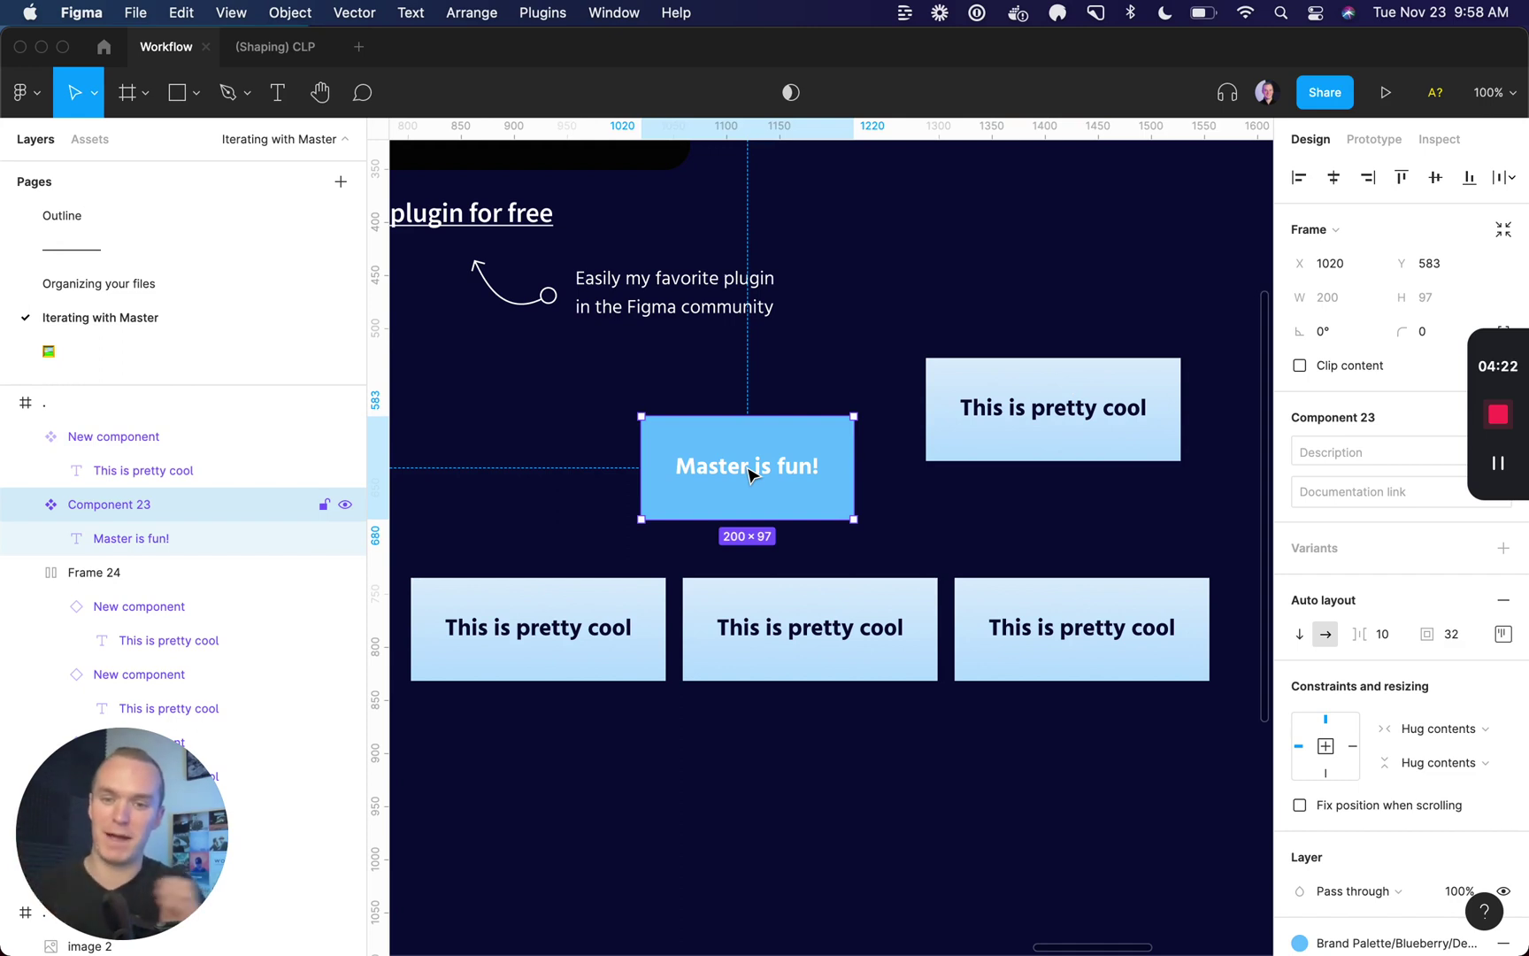
left_click(928, 288)
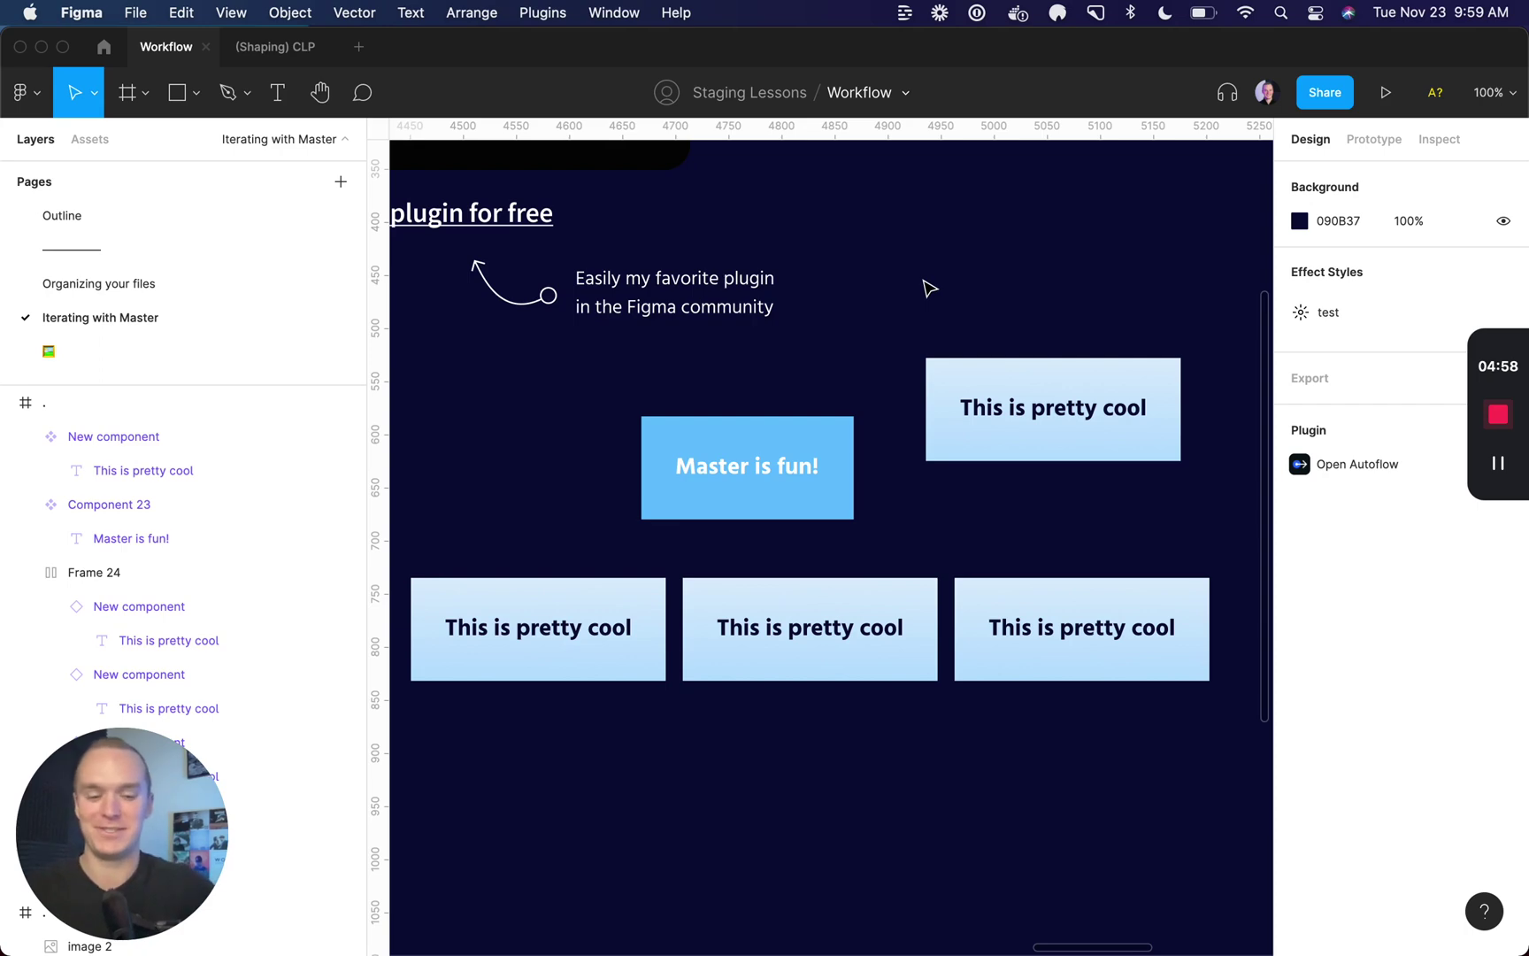
- Zoom to fit the Current phone screen with the interface hidden
key("n")
scroll(929, 288, "up", 3)
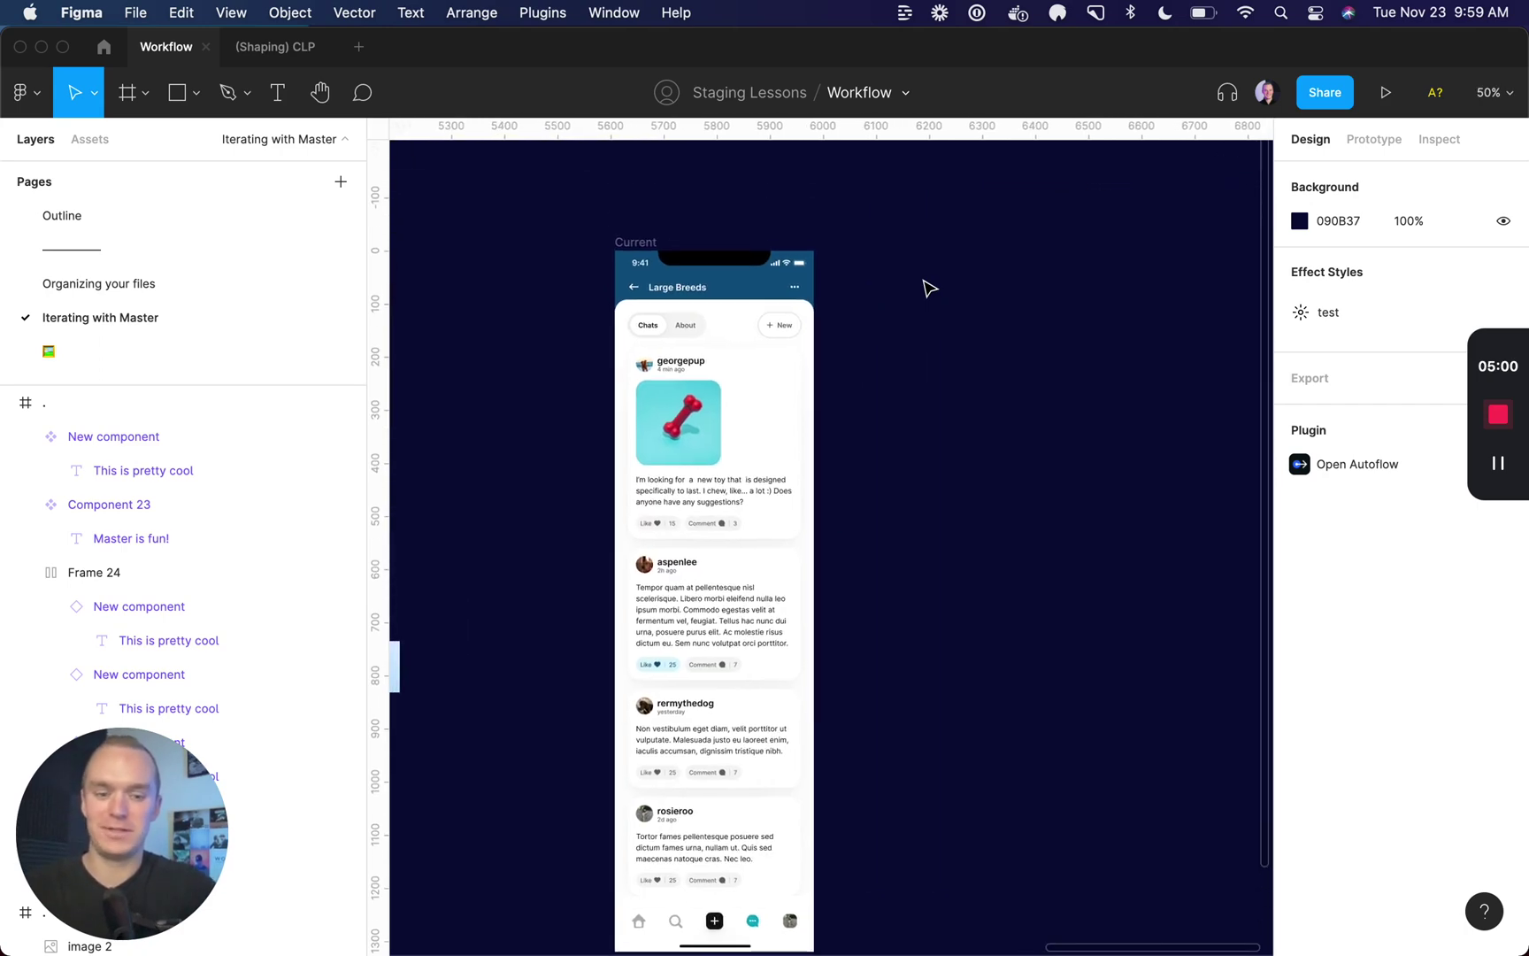
left_click(636, 241)
key("shift+2")
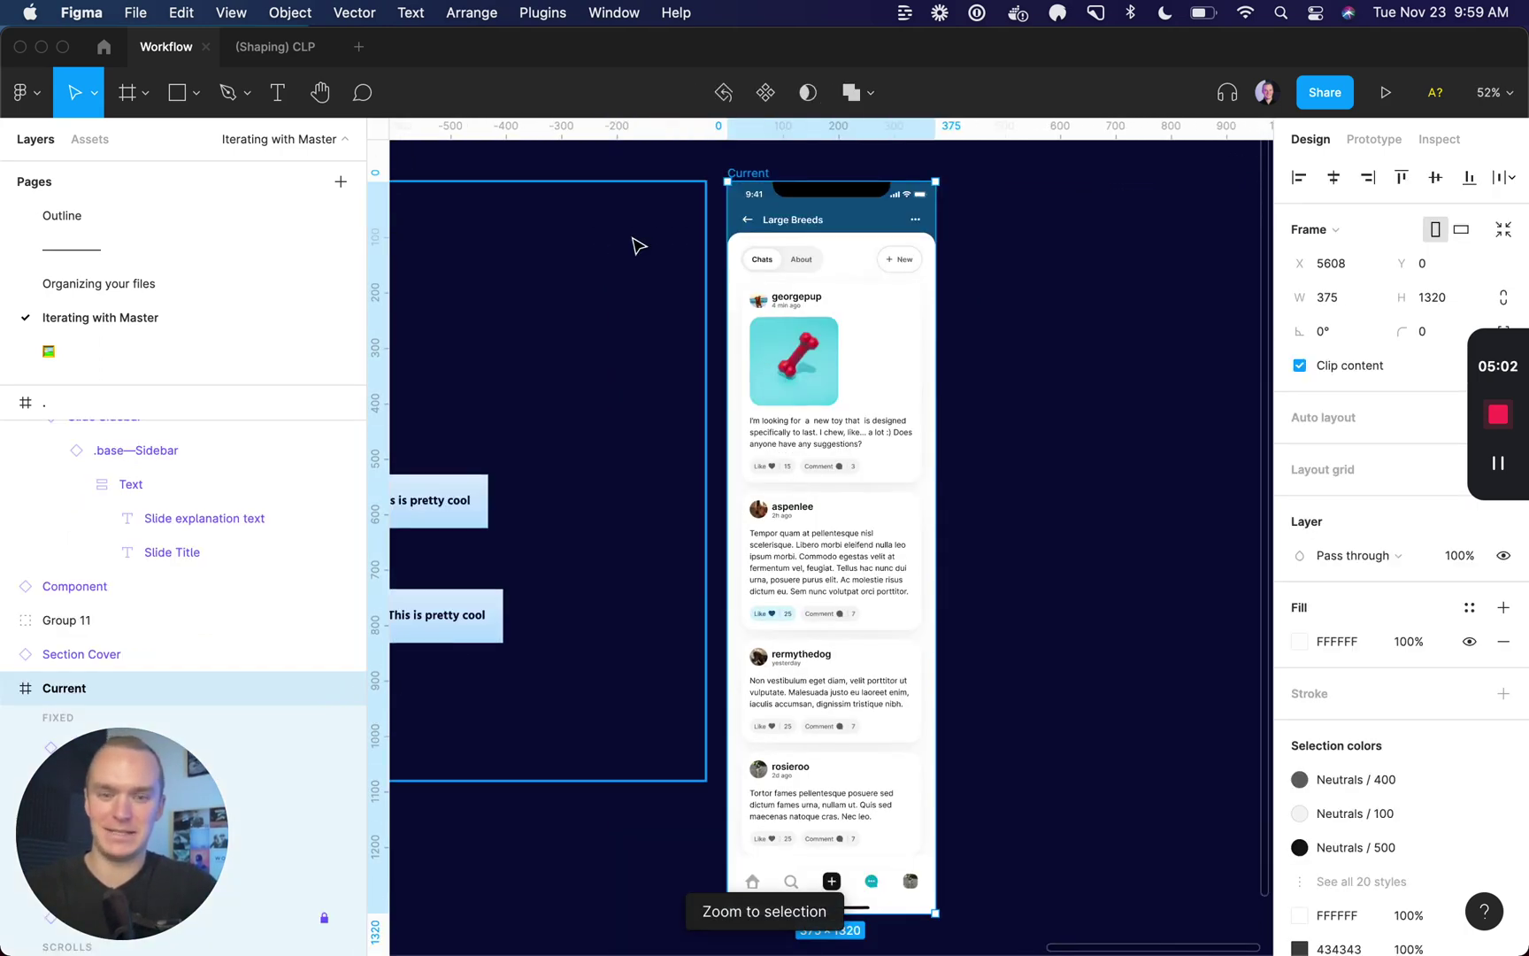
key("super+backslash")
key("shift+2")
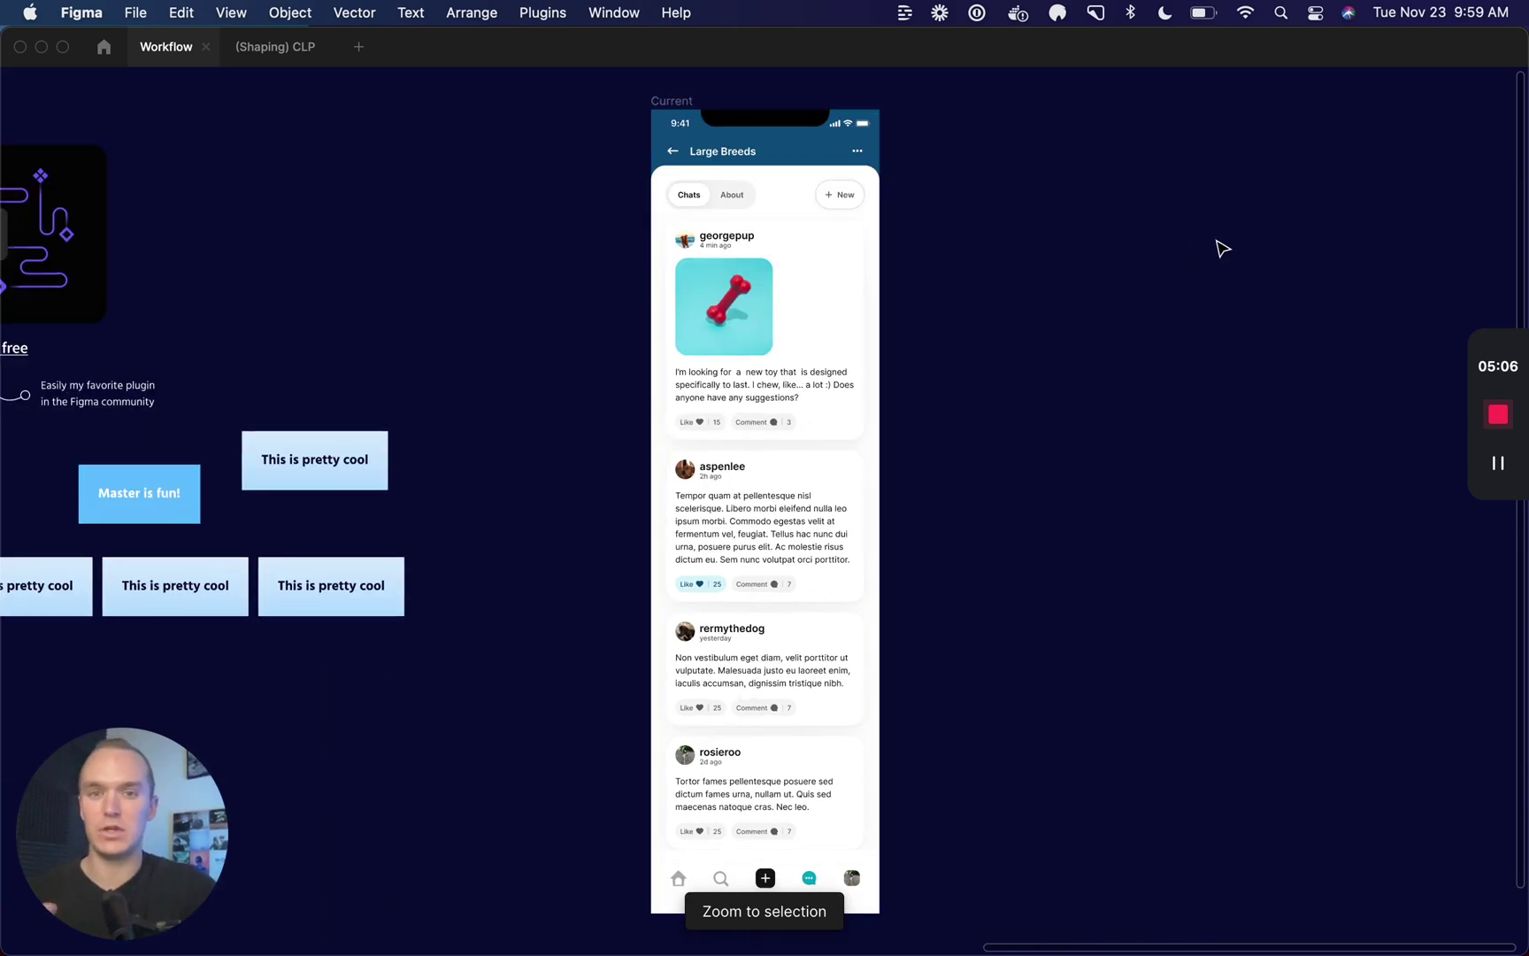
- Select the thread list's Buttons and Content layers with panels shown, then deselect
left_click(764, 325)
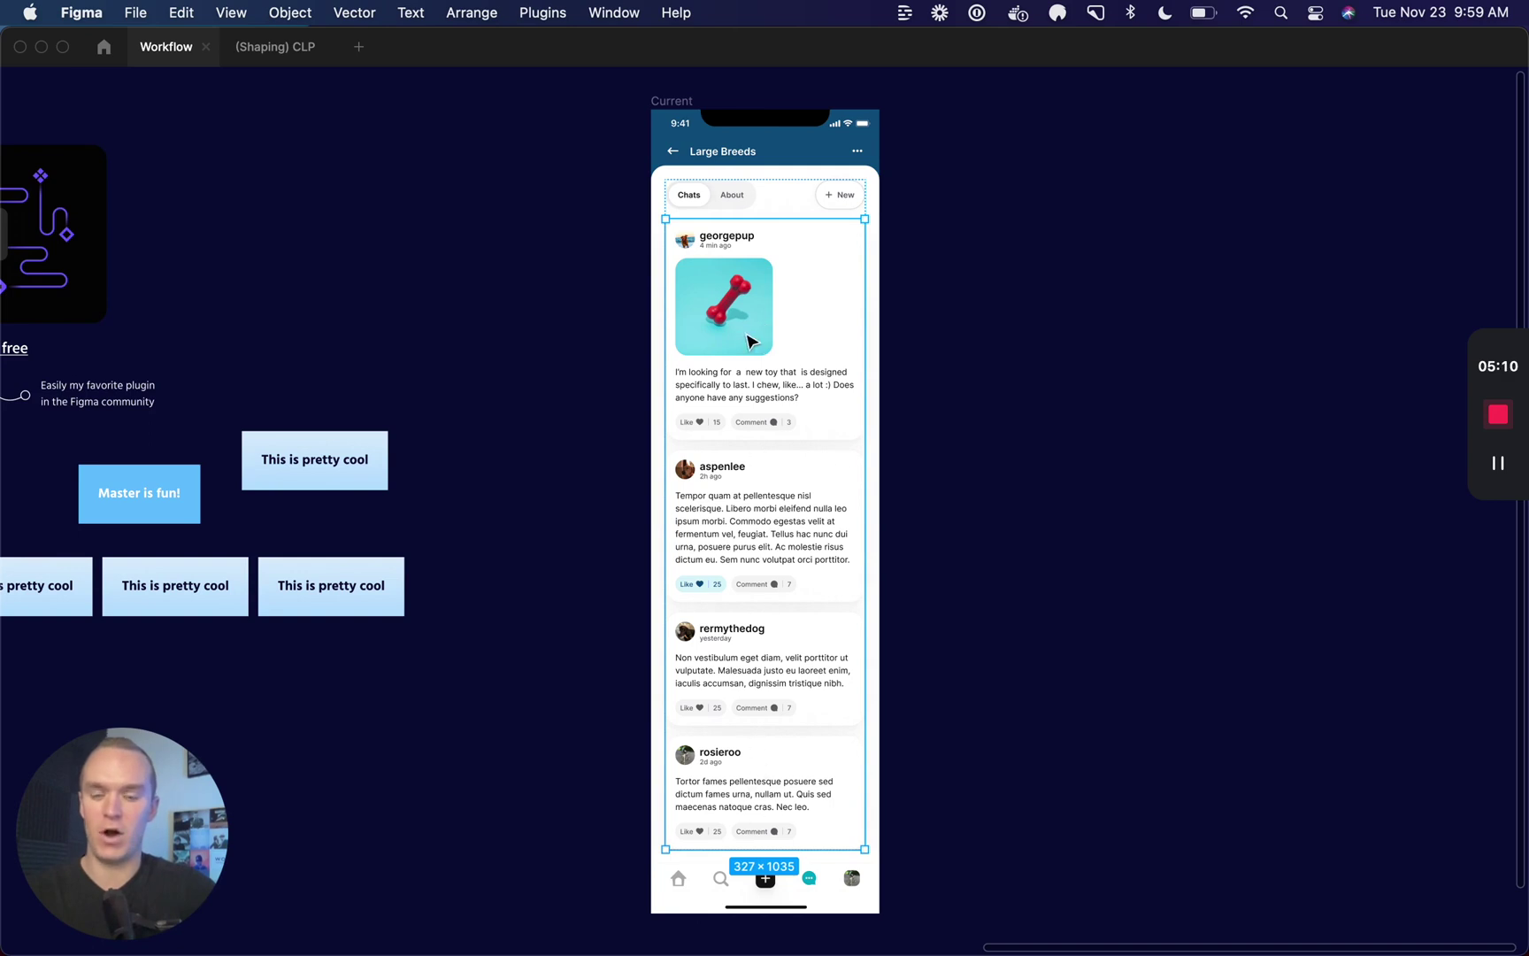
key("super+backslash")
scroll(171, 547, "down", 3)
scroll(168, 556, "down", 2)
key("Return")
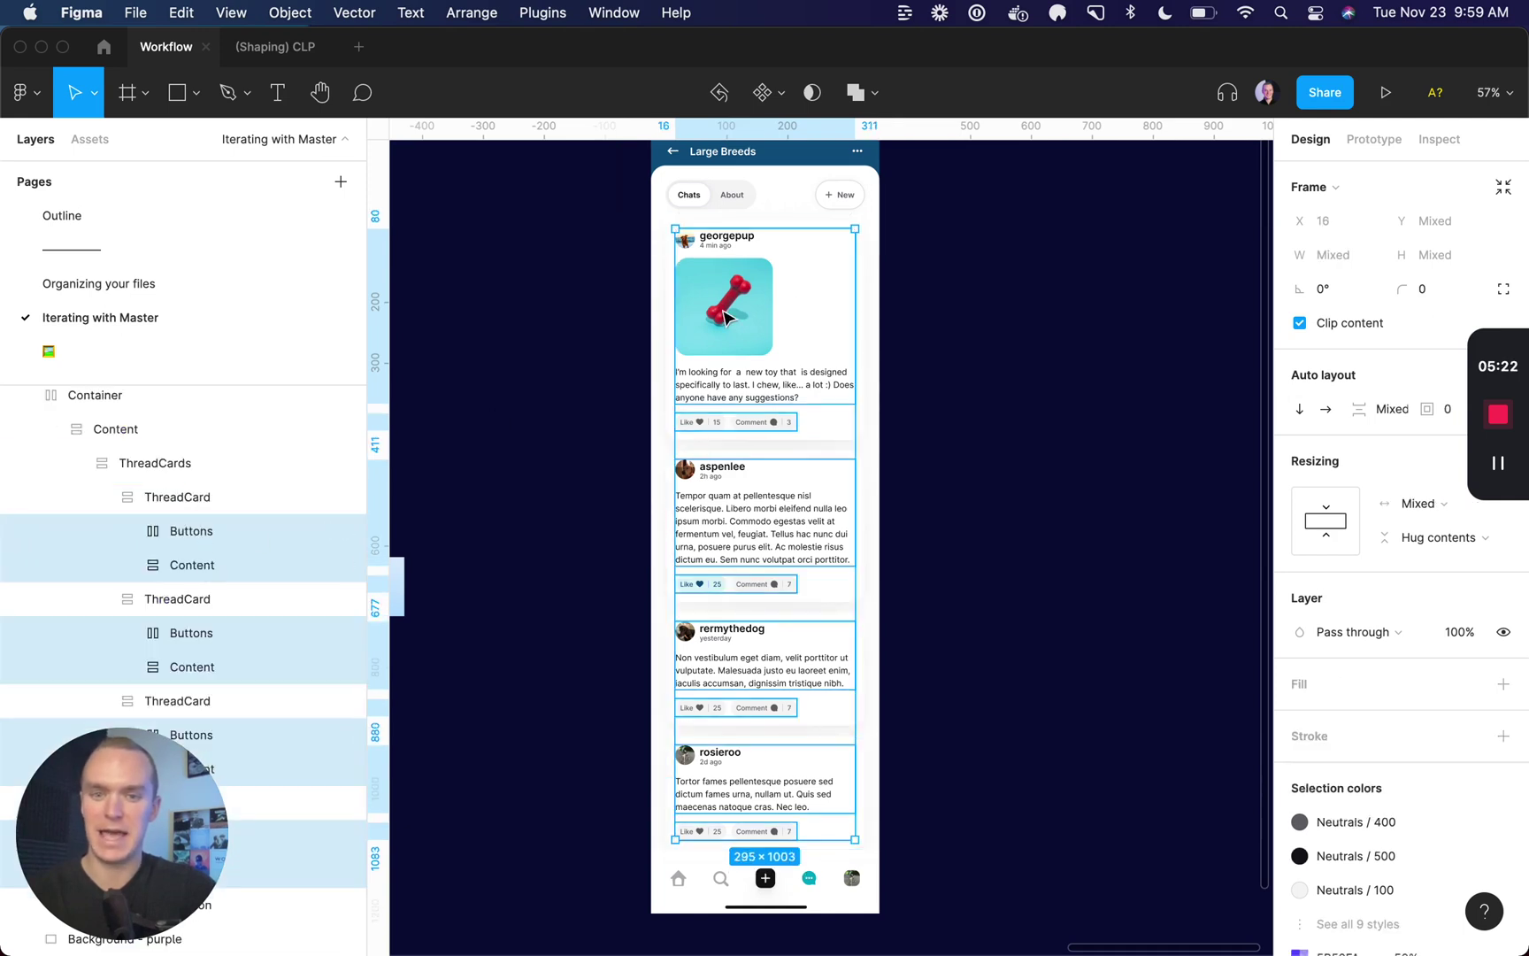
left_click(974, 371)
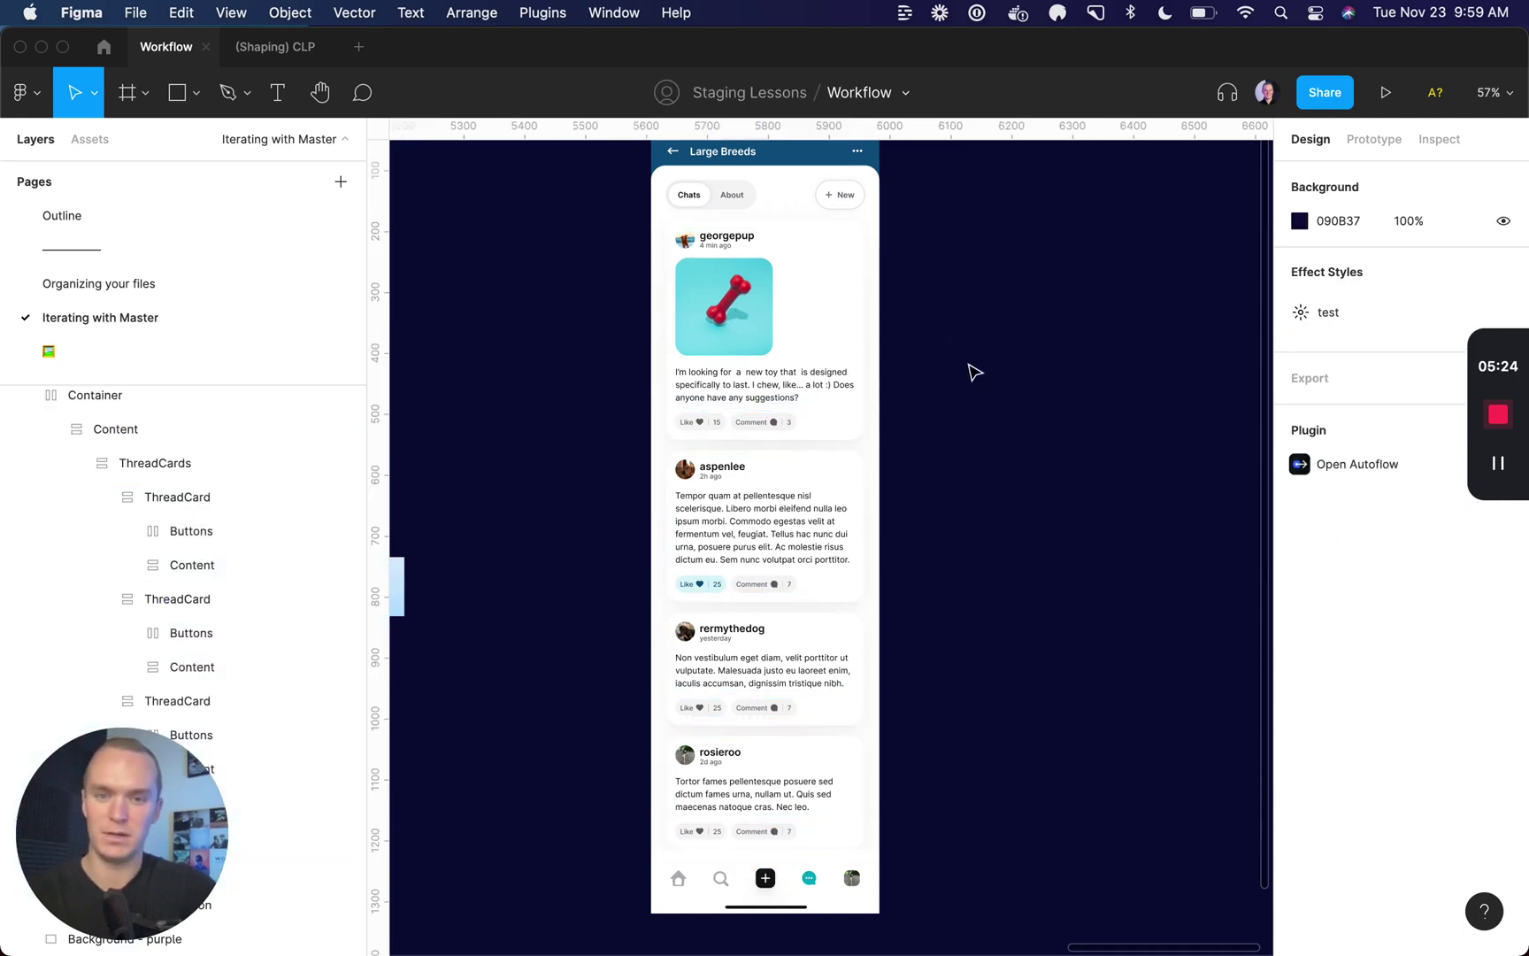
scroll(973, 369, "up", 3)
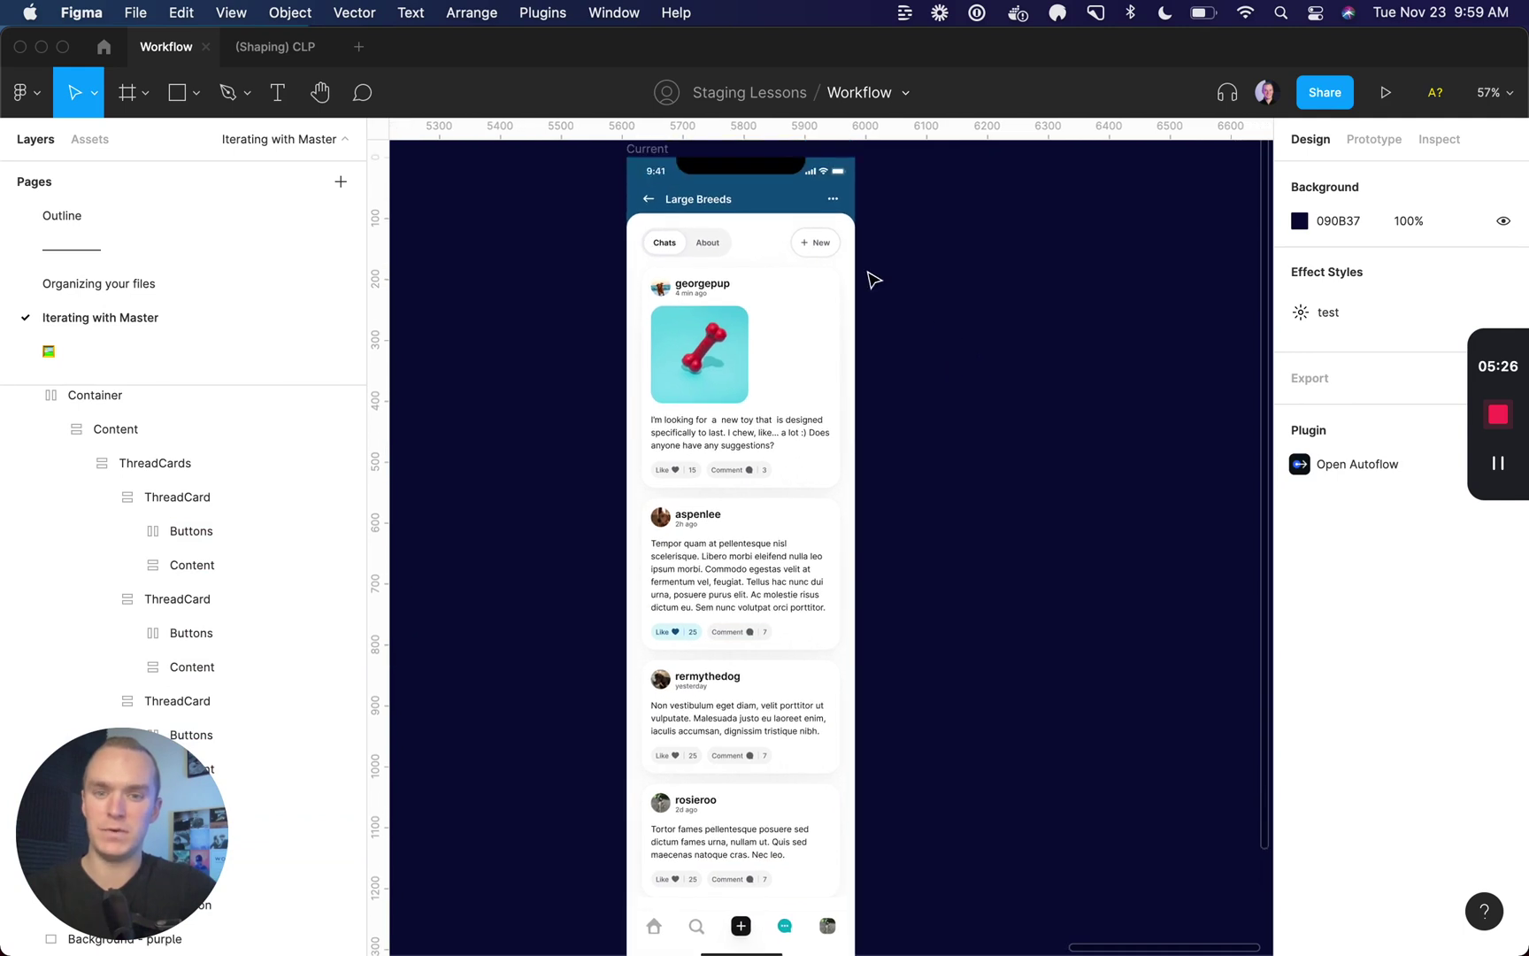
scroll(830, 258, "up", 2)
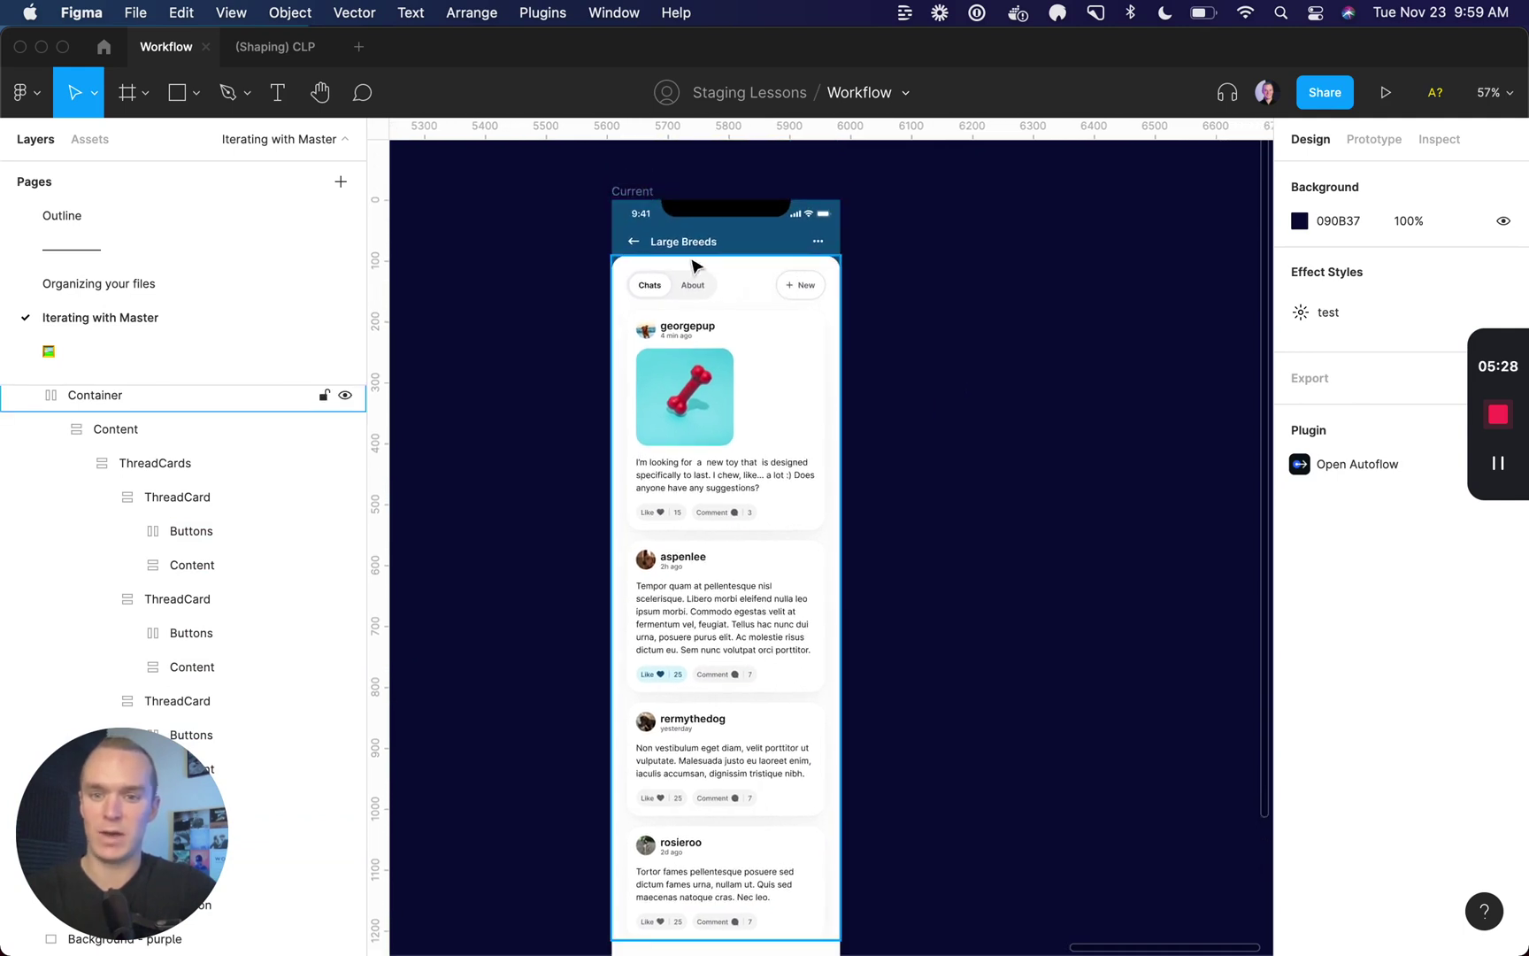
- Duplicate the Current frame and name the copy '01'
left_click(642, 193)
key("ctrl+d")
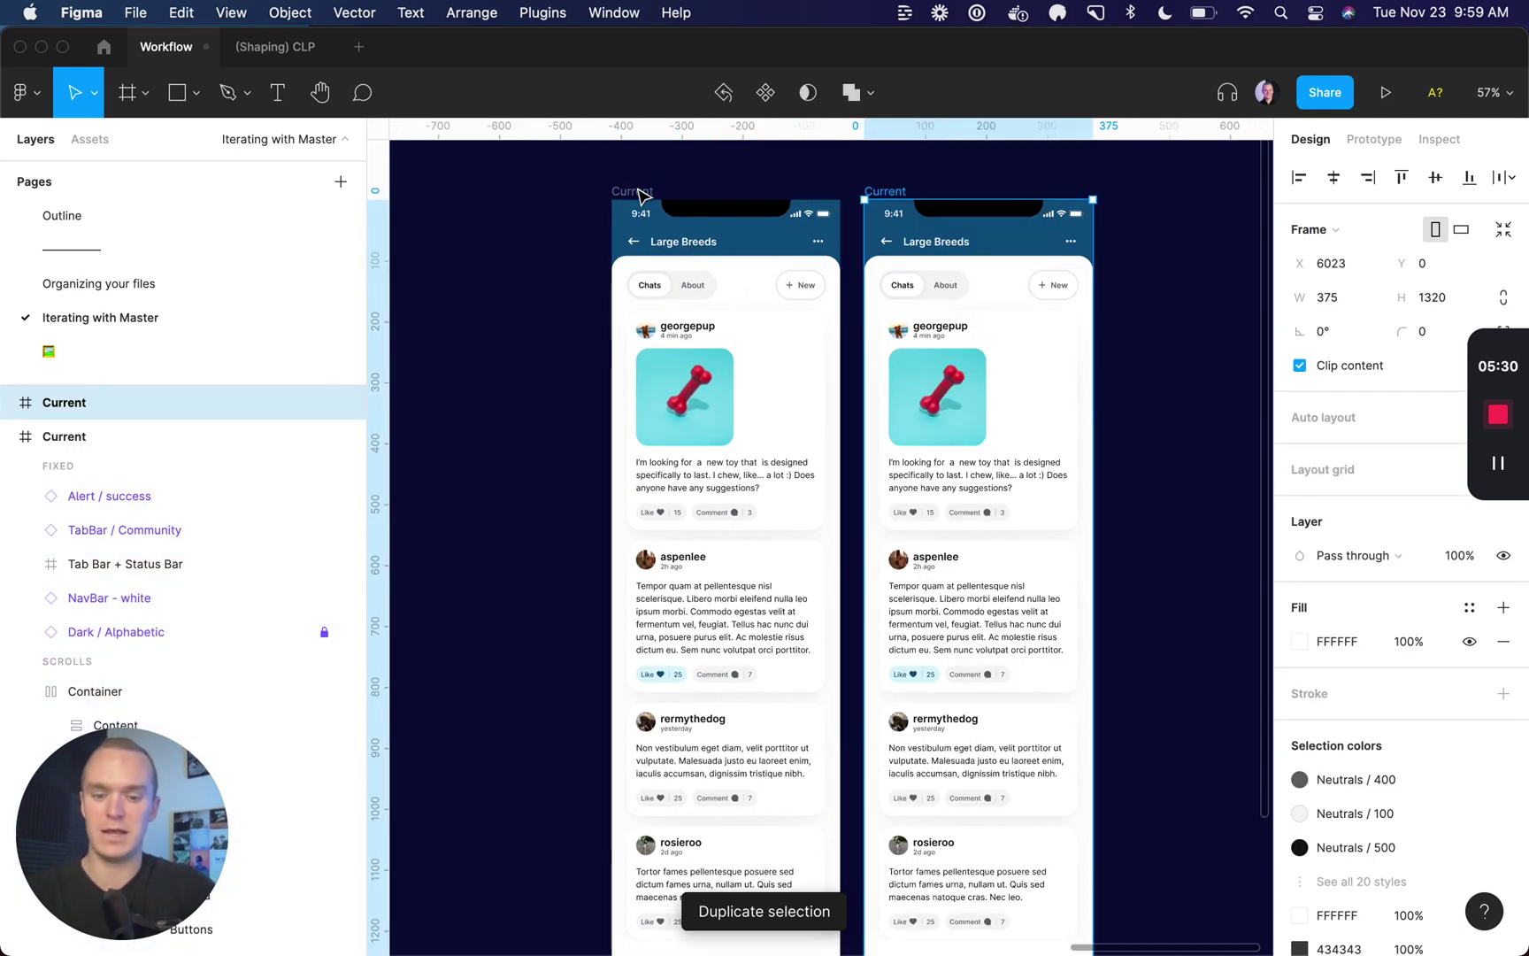
key("ctrl+r")
type("01")
key("Return")
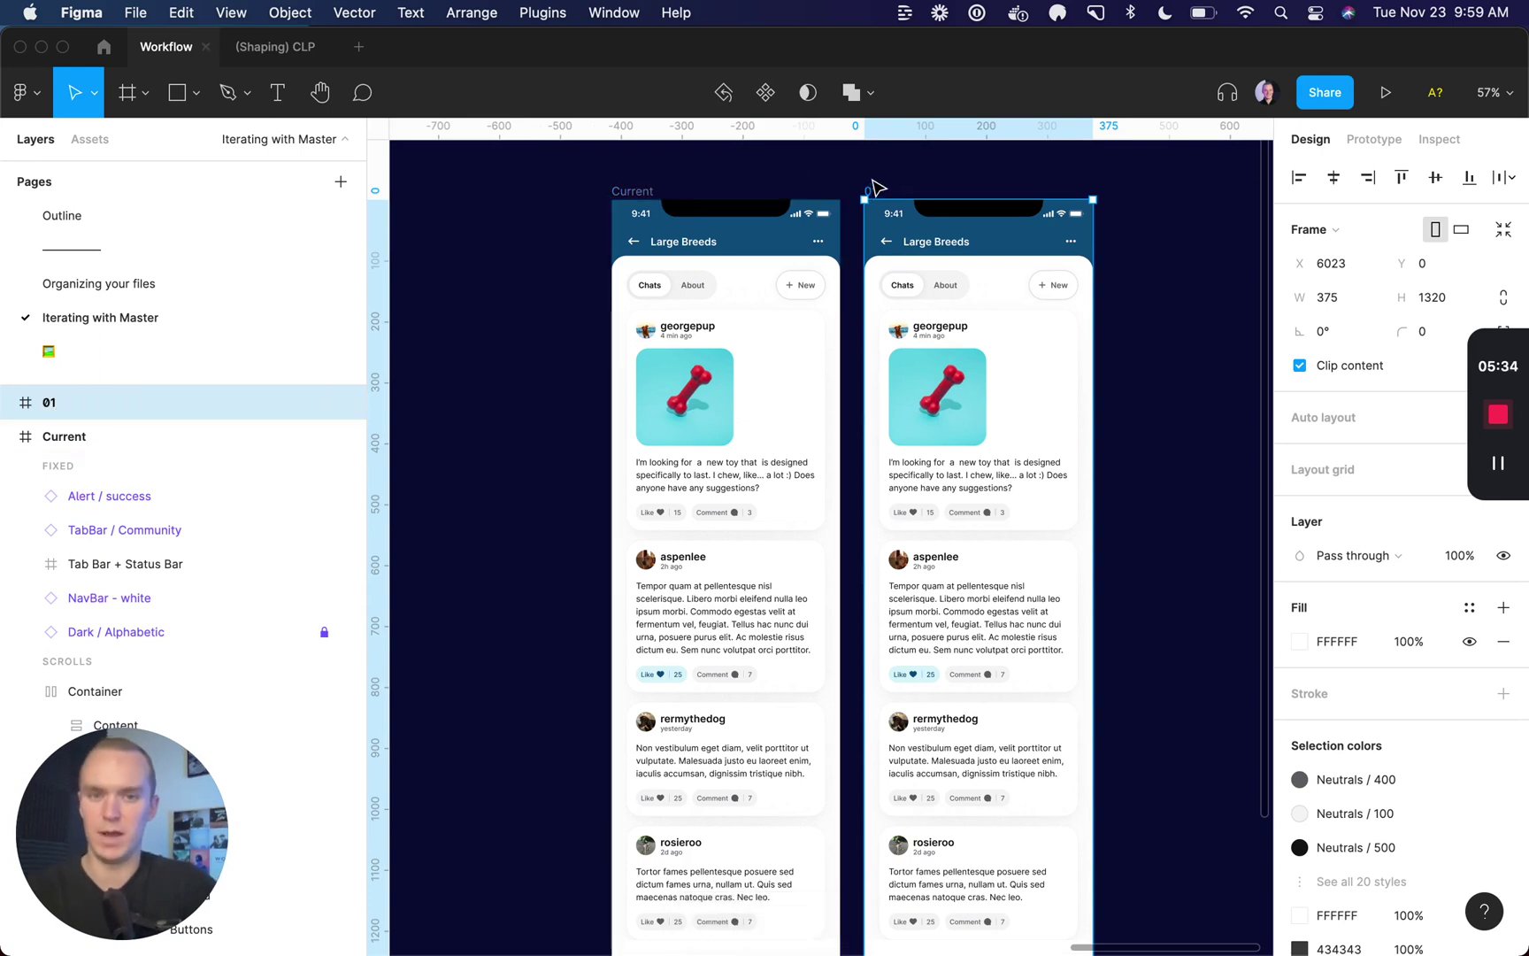
left_click(971, 171)
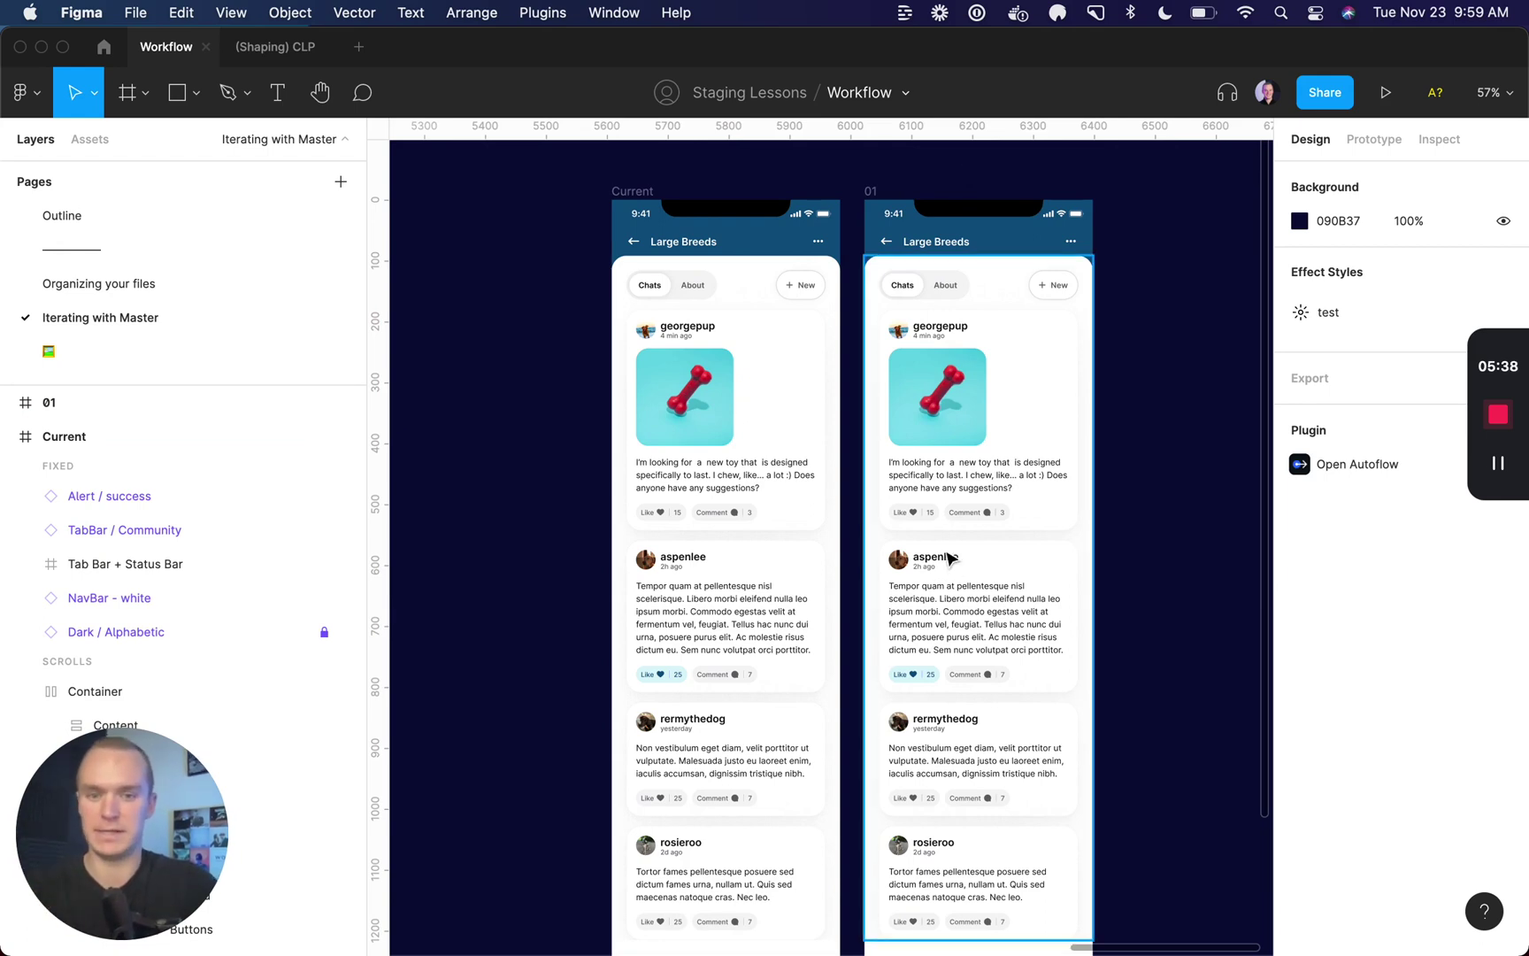
- Select the ThreadCards and the Container frame inside screen 01
left_click(972, 426)
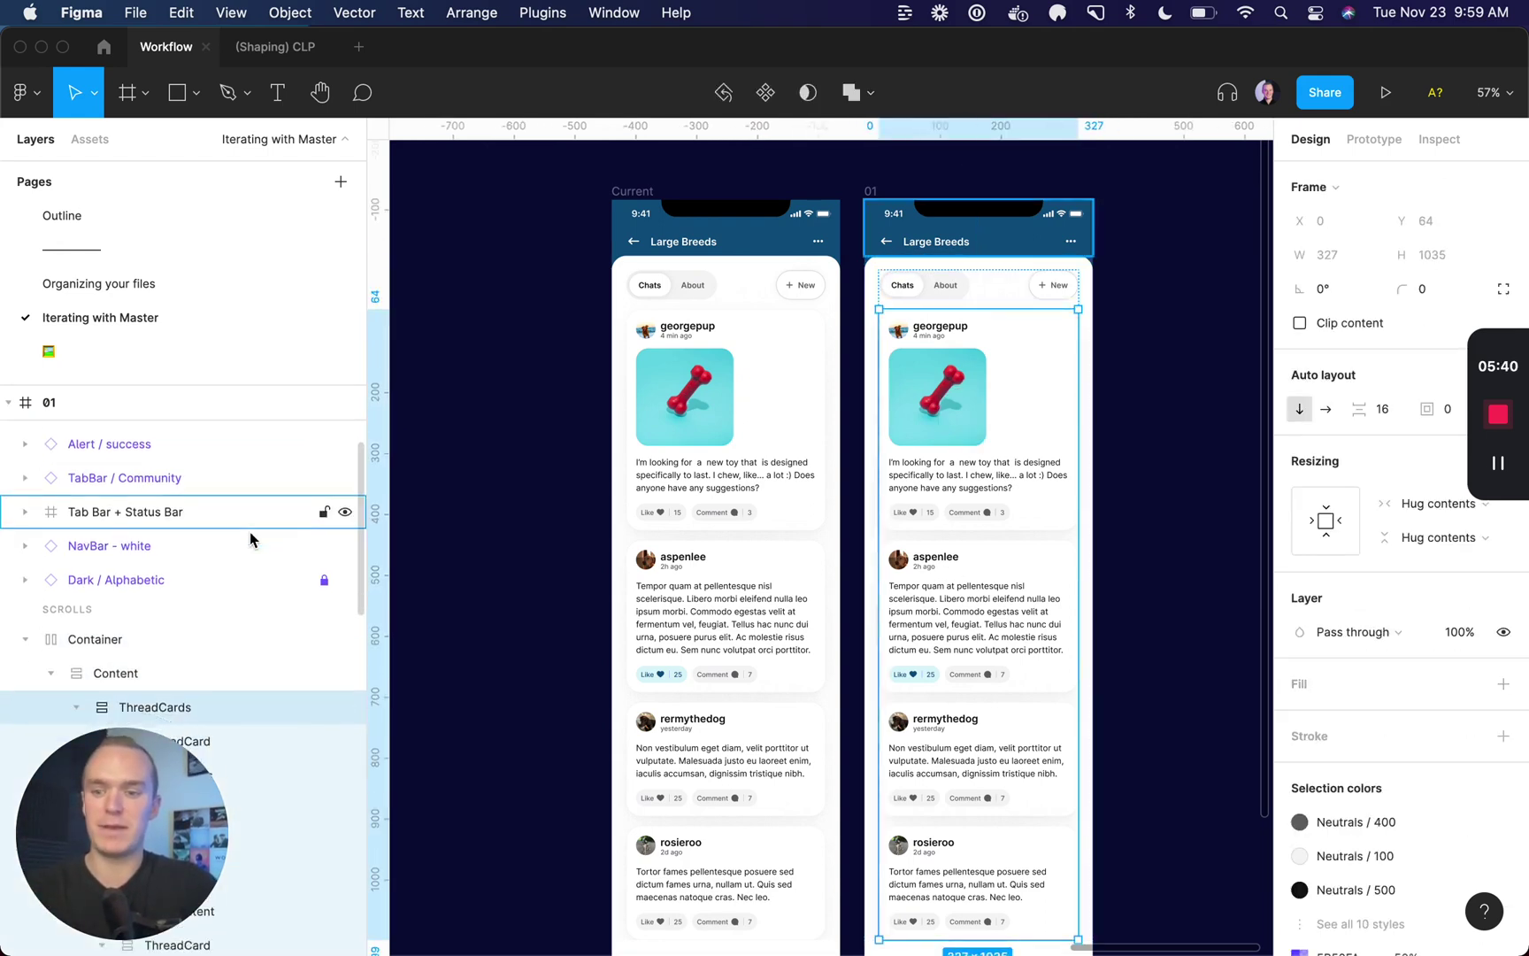
scroll(251, 544, "up", 2)
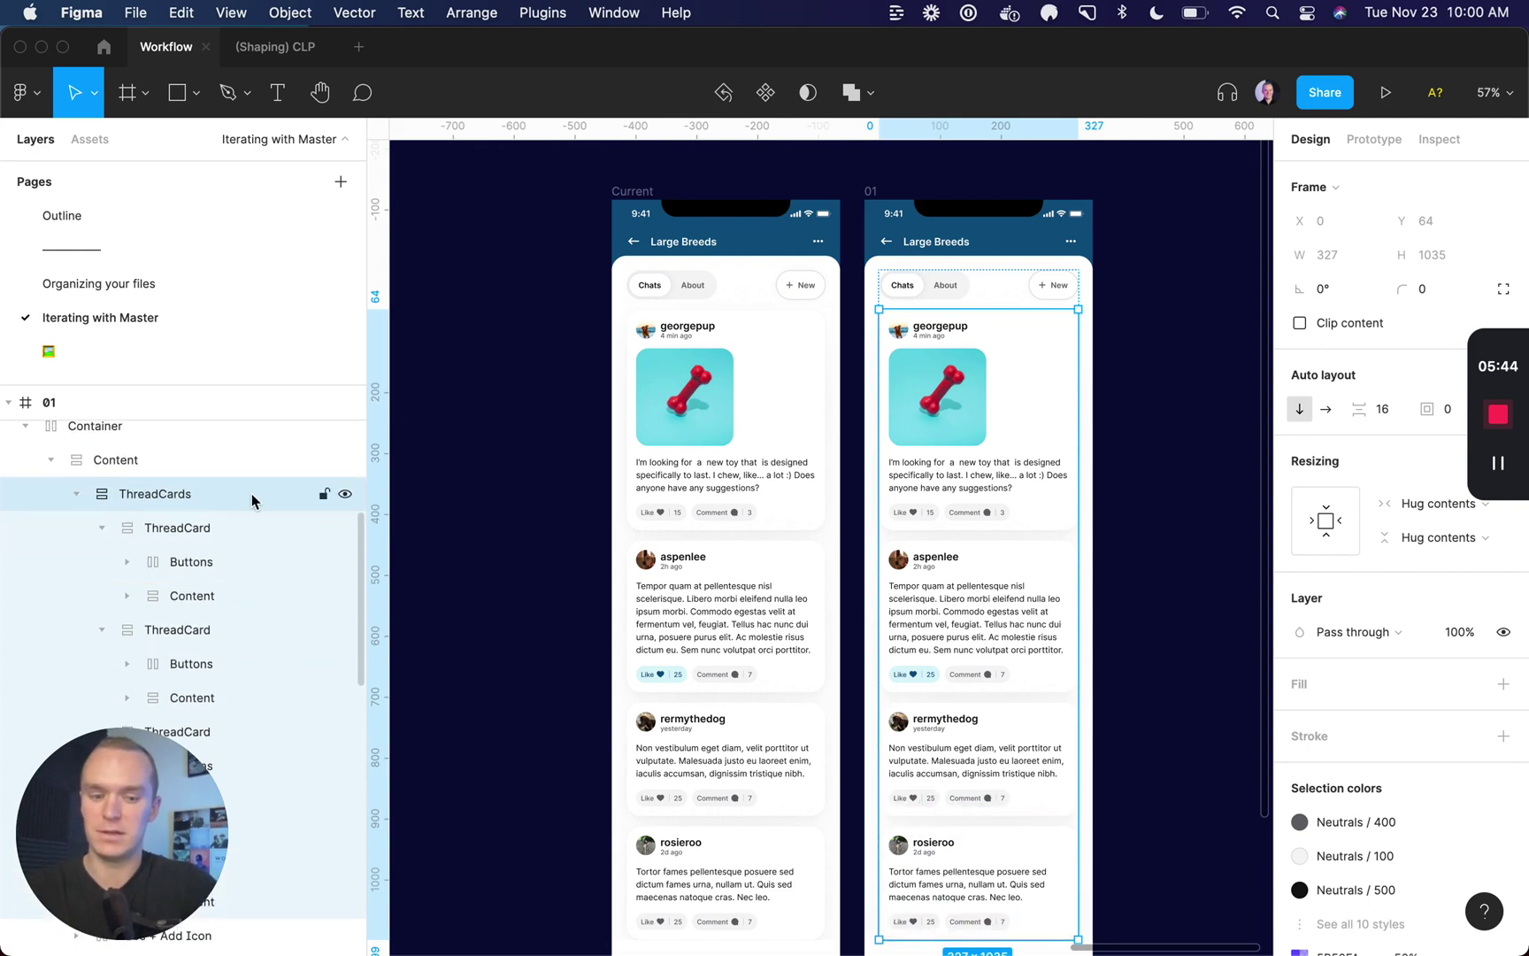
key("Return")
scroll(176, 523, "down", 2)
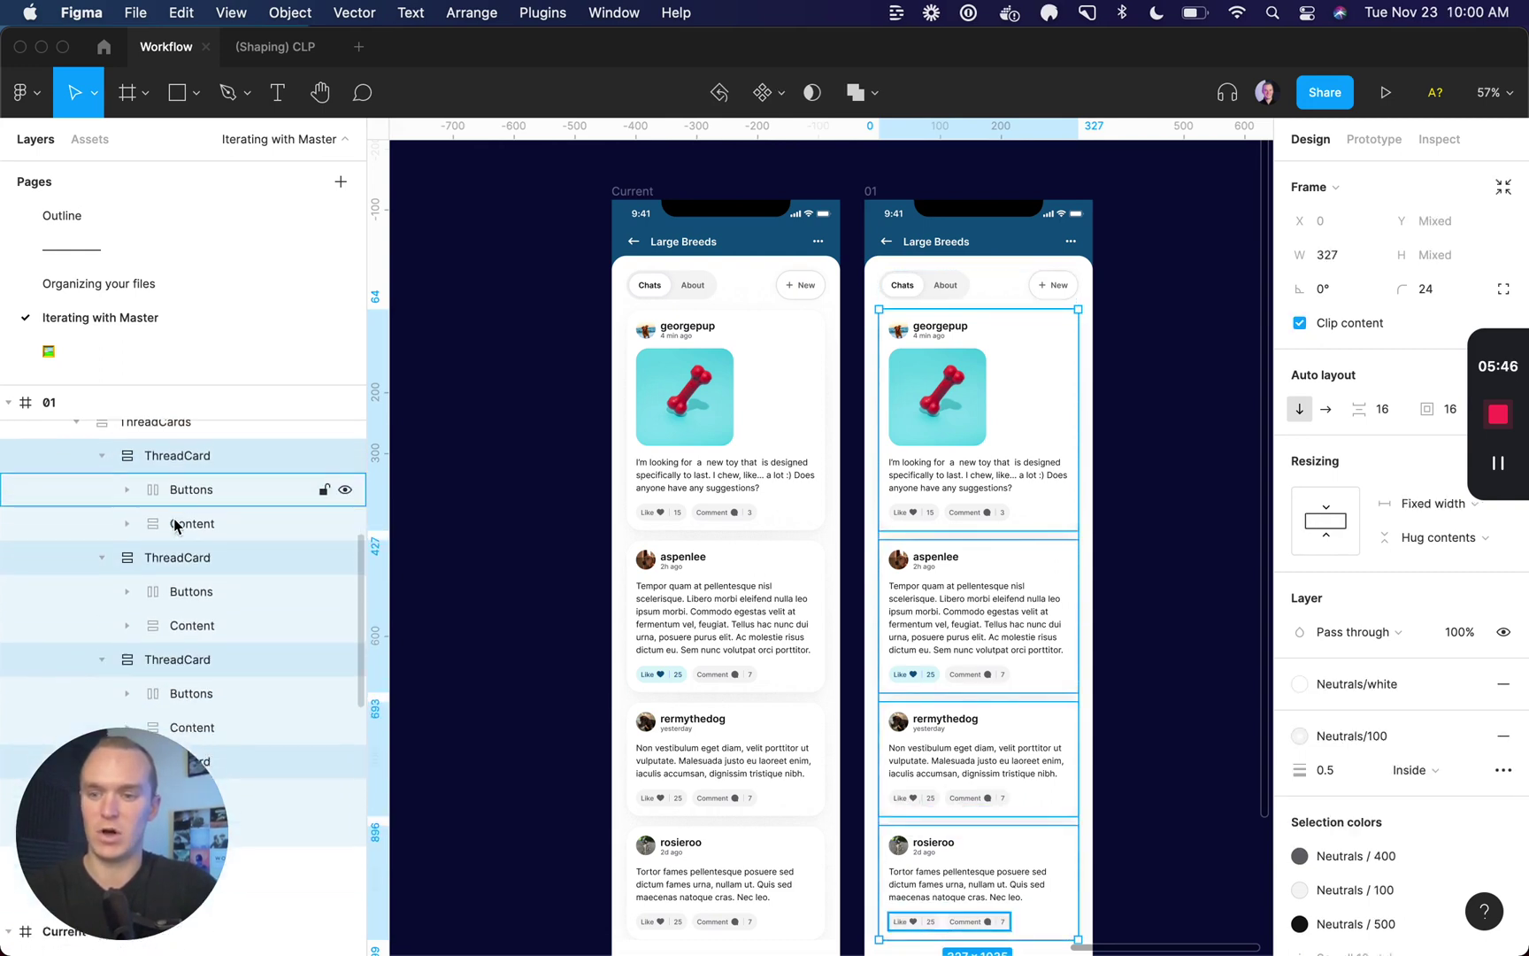
scroll(175, 524, "up", 1)
key("alt")
scroll(168, 561, "up", 5)
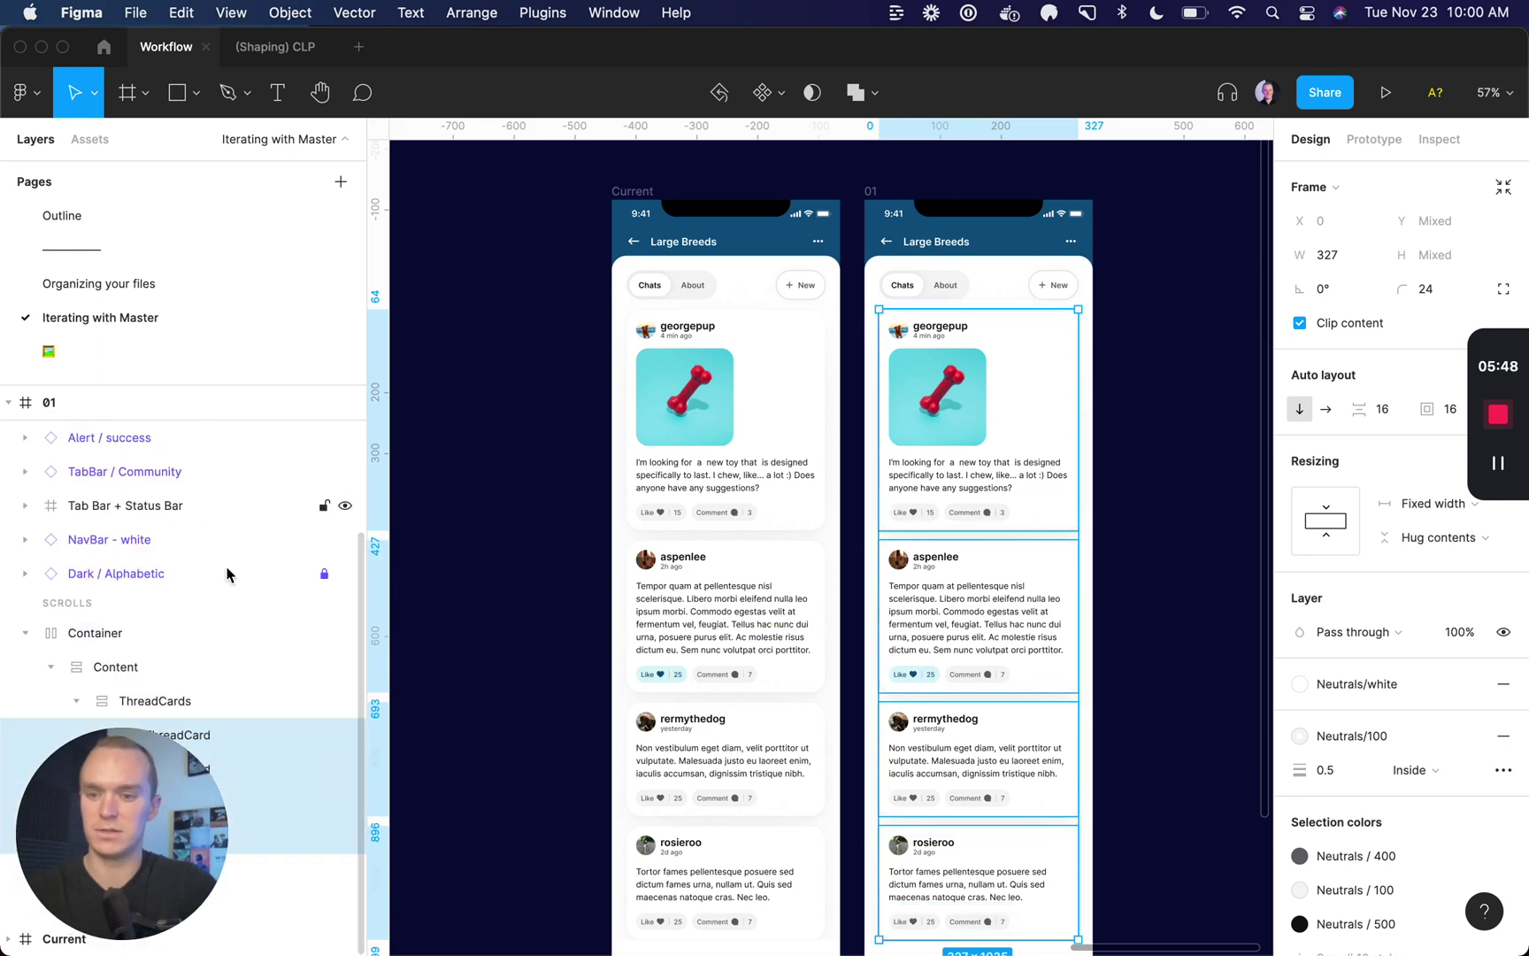
left_click(239, 633)
scroll(239, 639, "down", 5)
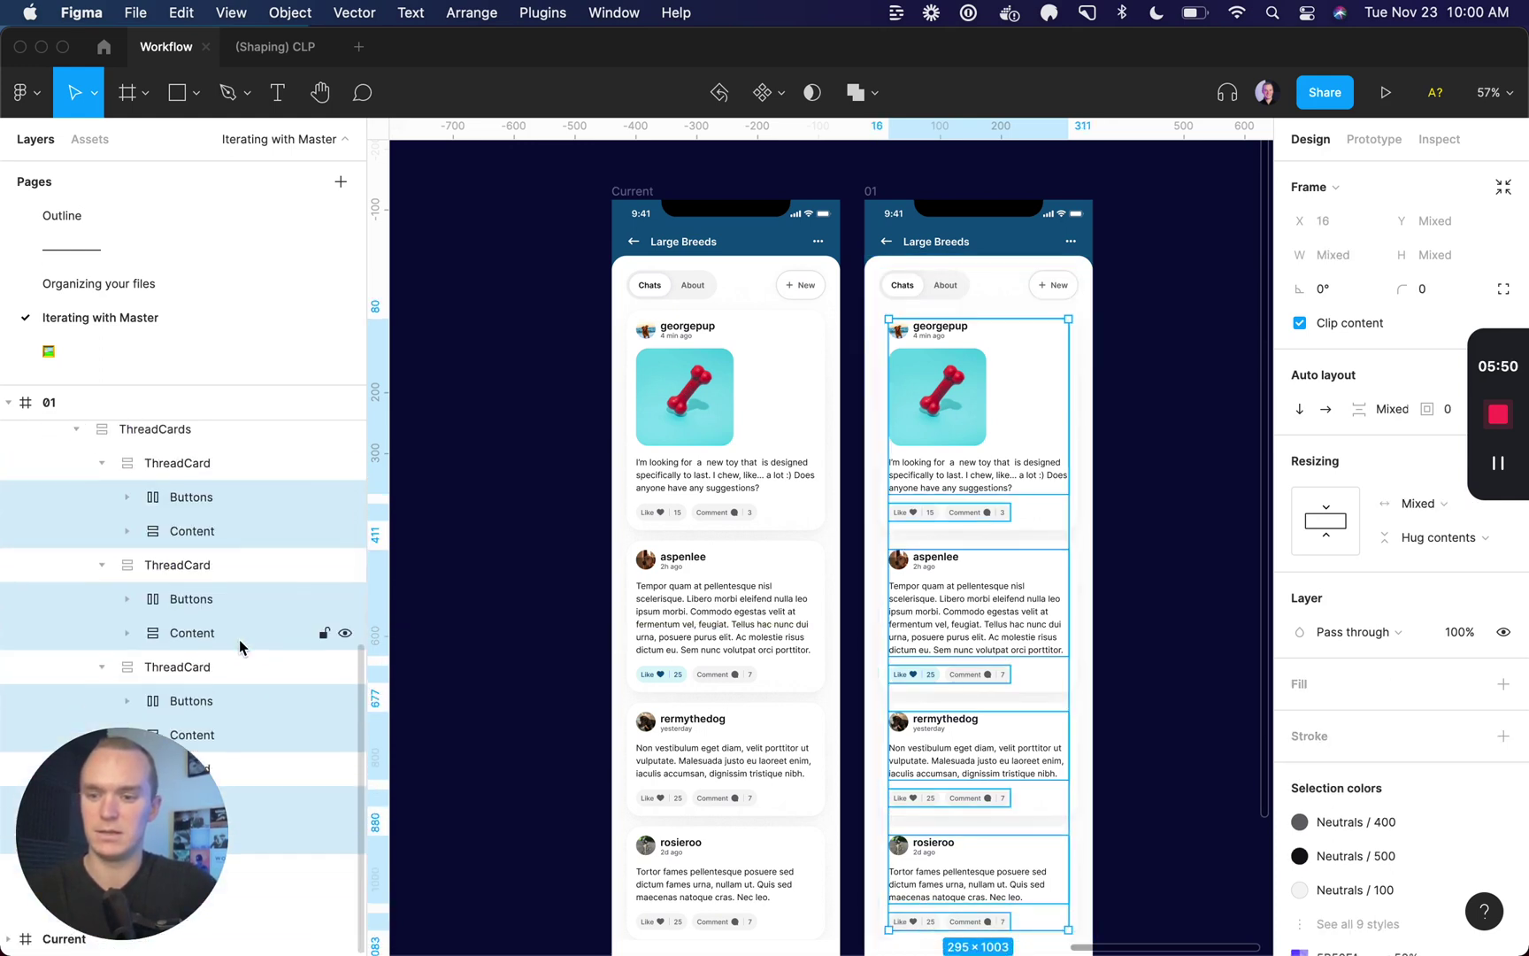
- Turn screen 01's cards into ThreadCard instances, with the main component replacing the duplicate first card
key("super+slash")
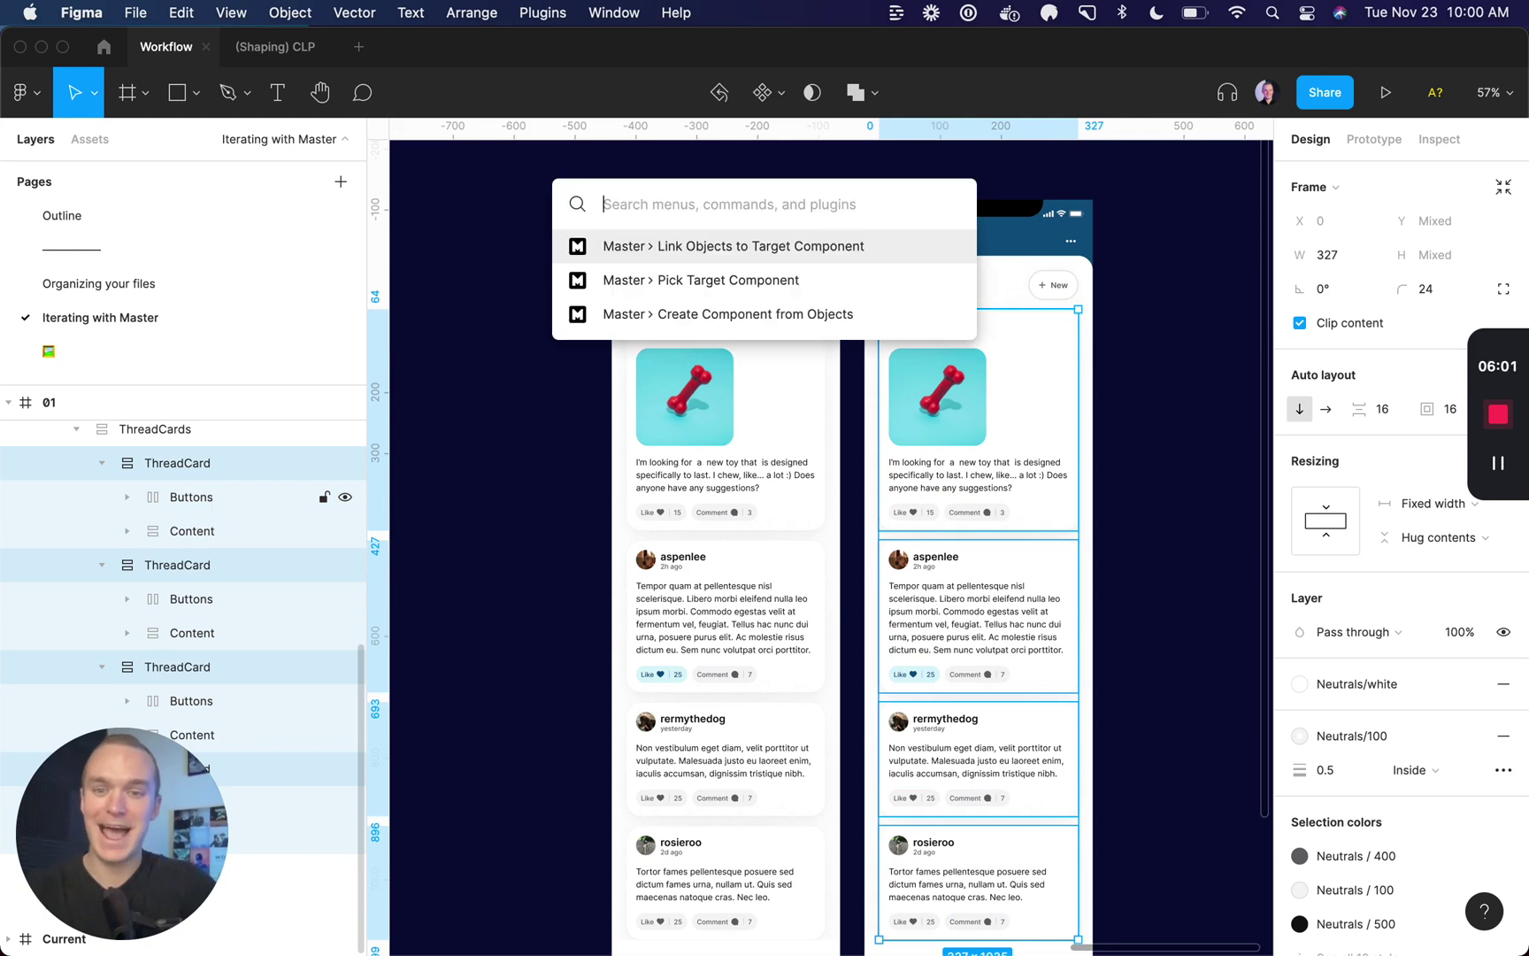
type("master crear")
key("Return")
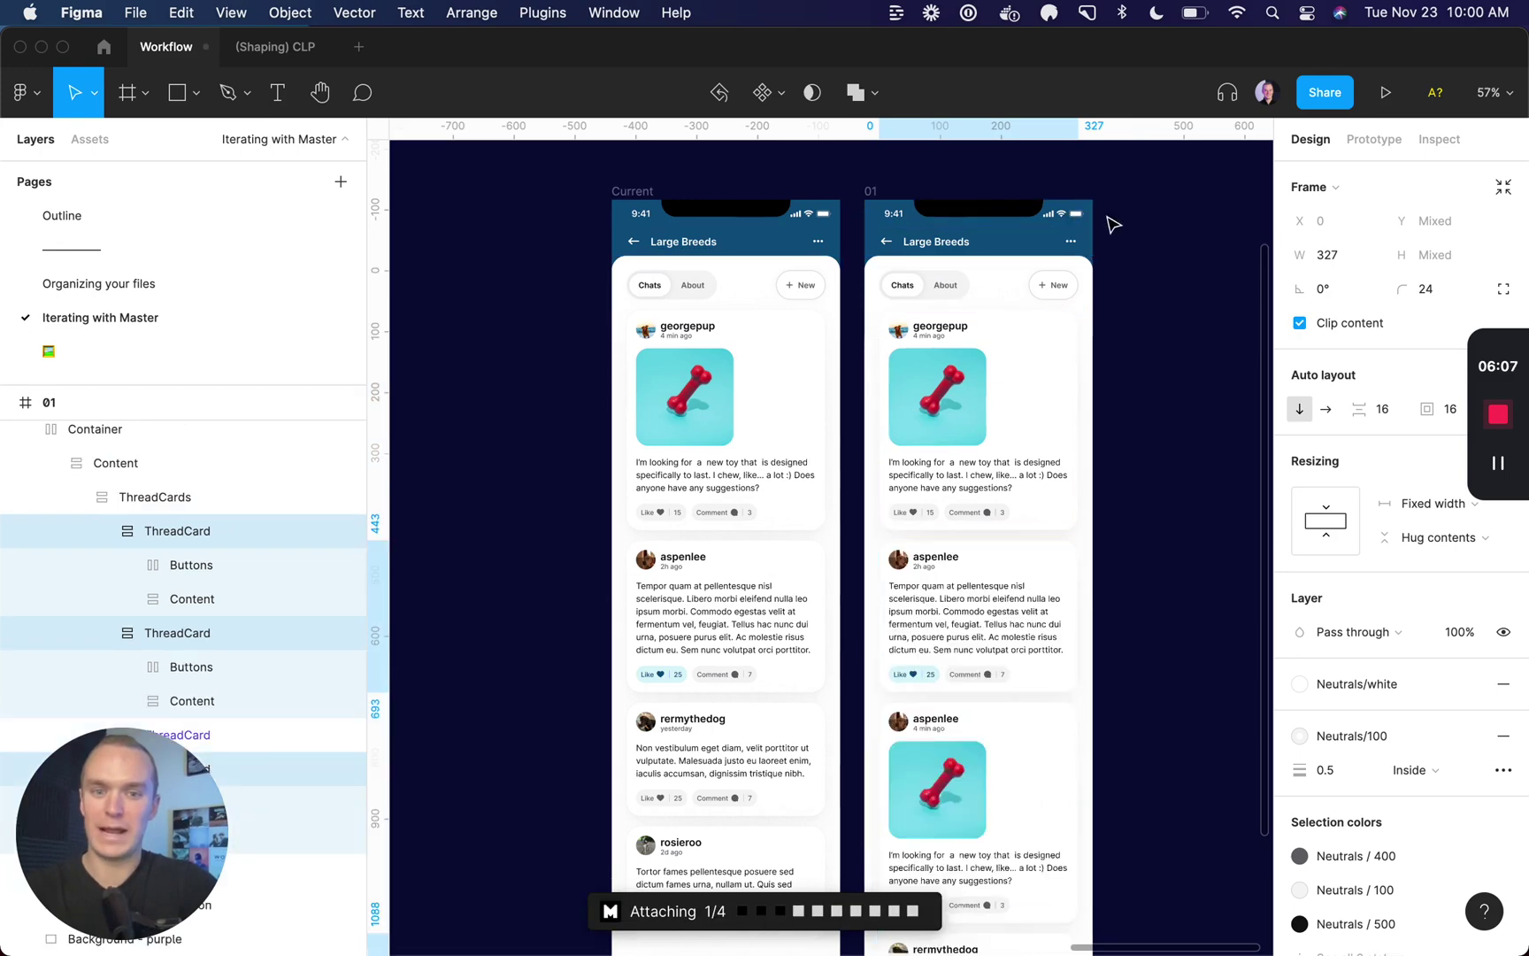
left_click(1153, 234)
scroll(1153, 235, "right", 3)
scroll(698, 255, "down", 3)
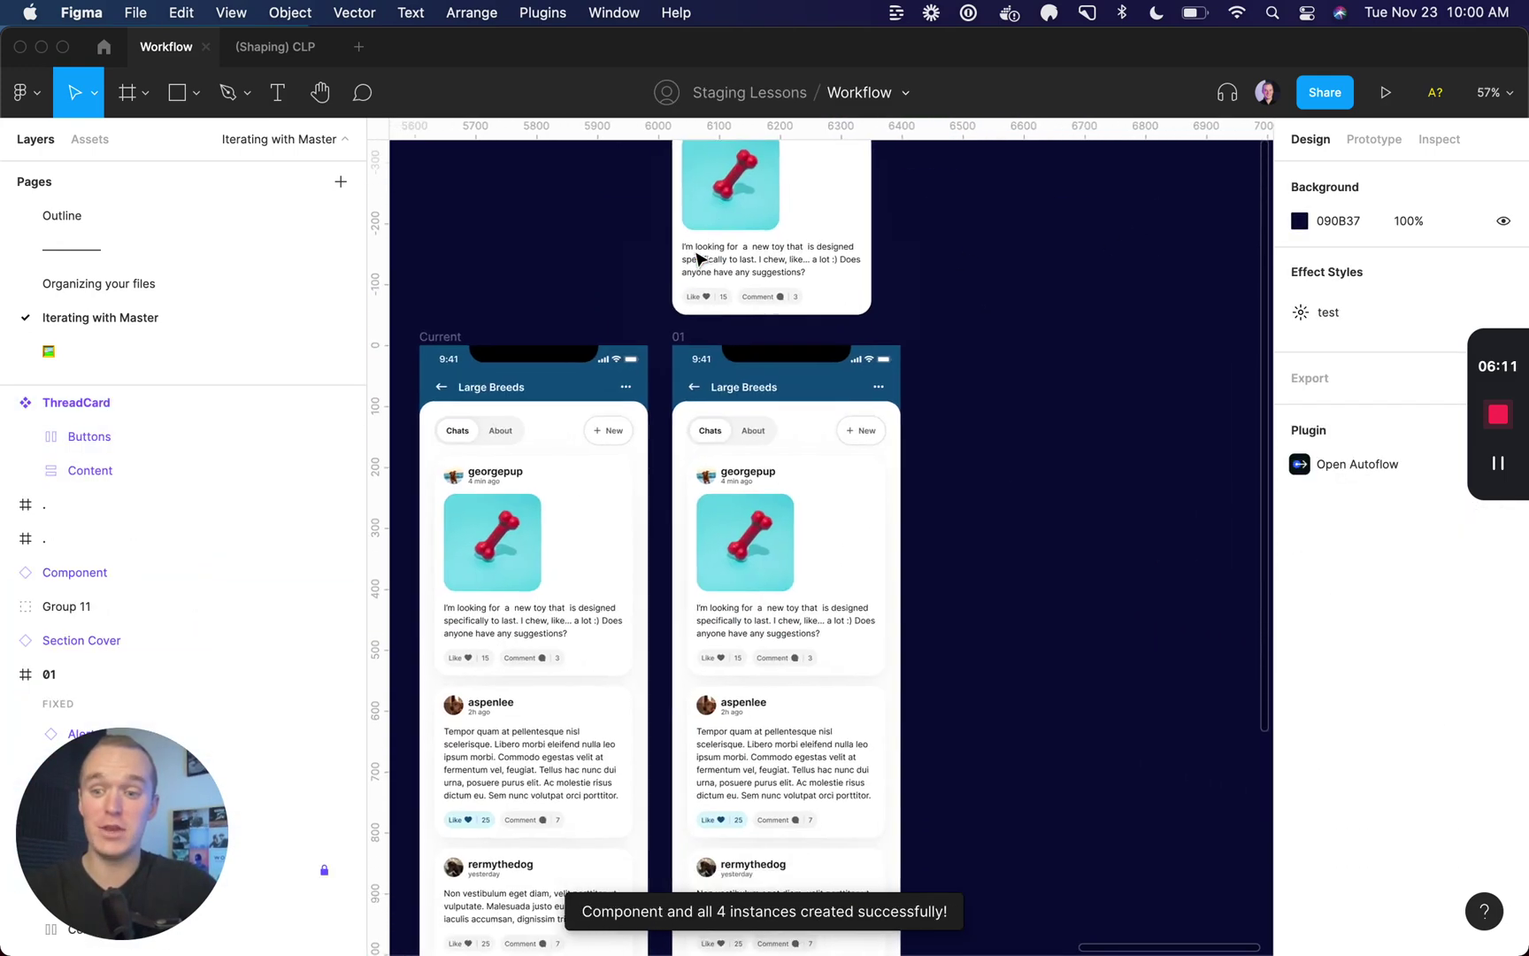
scroll(701, 256, "up", 2)
left_click_drag(739, 182, 777, 780)
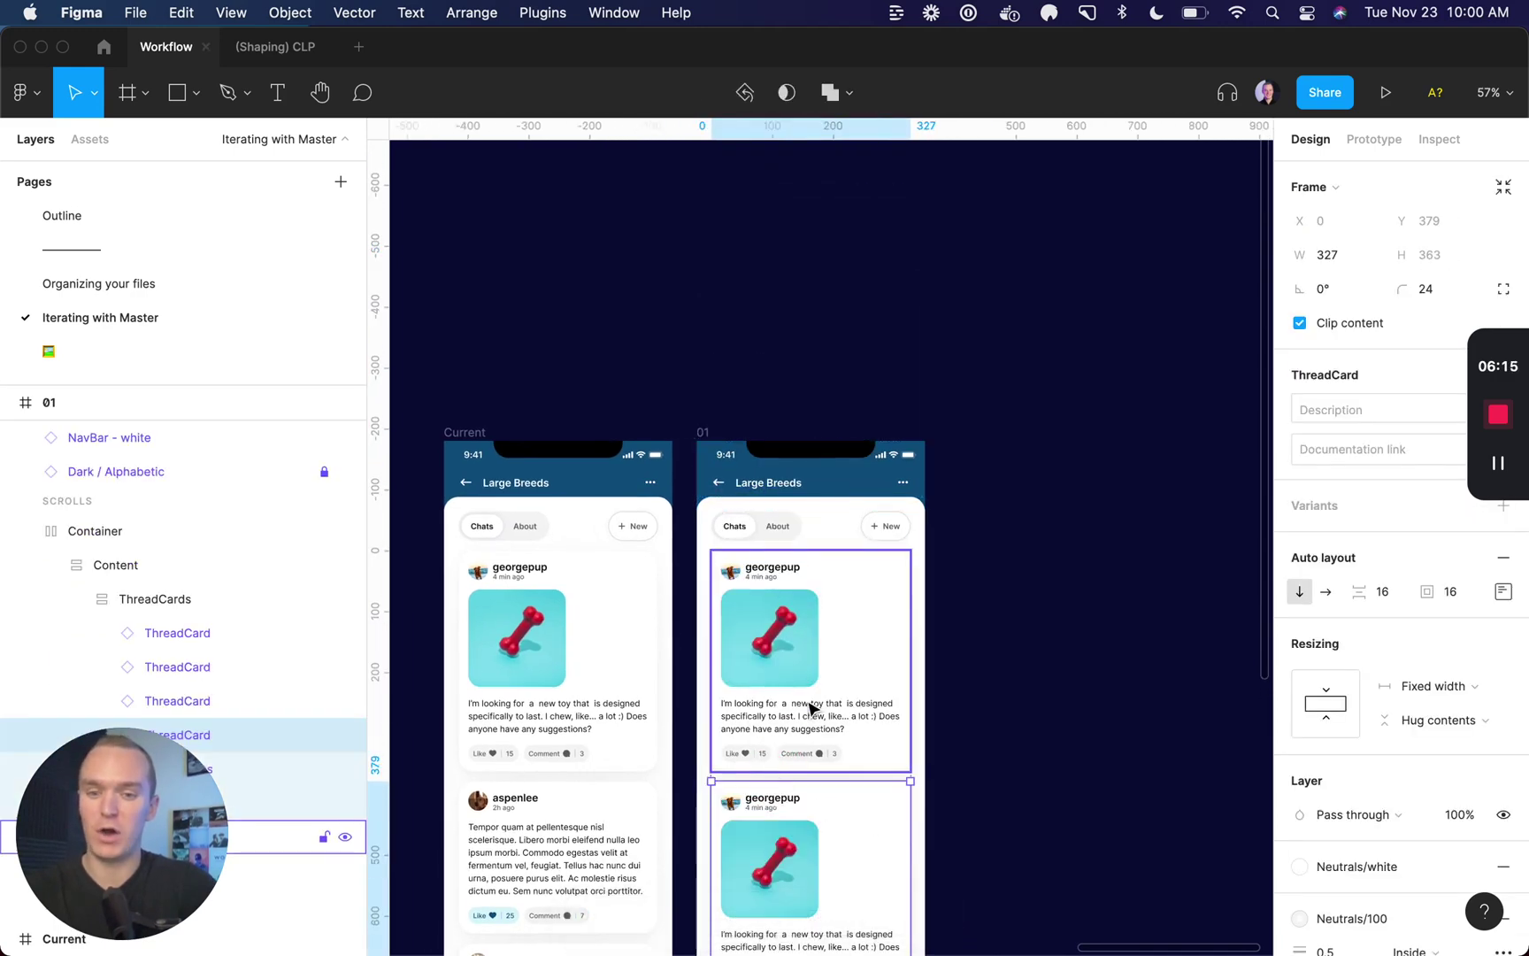
left_click(811, 709)
key("Delete")
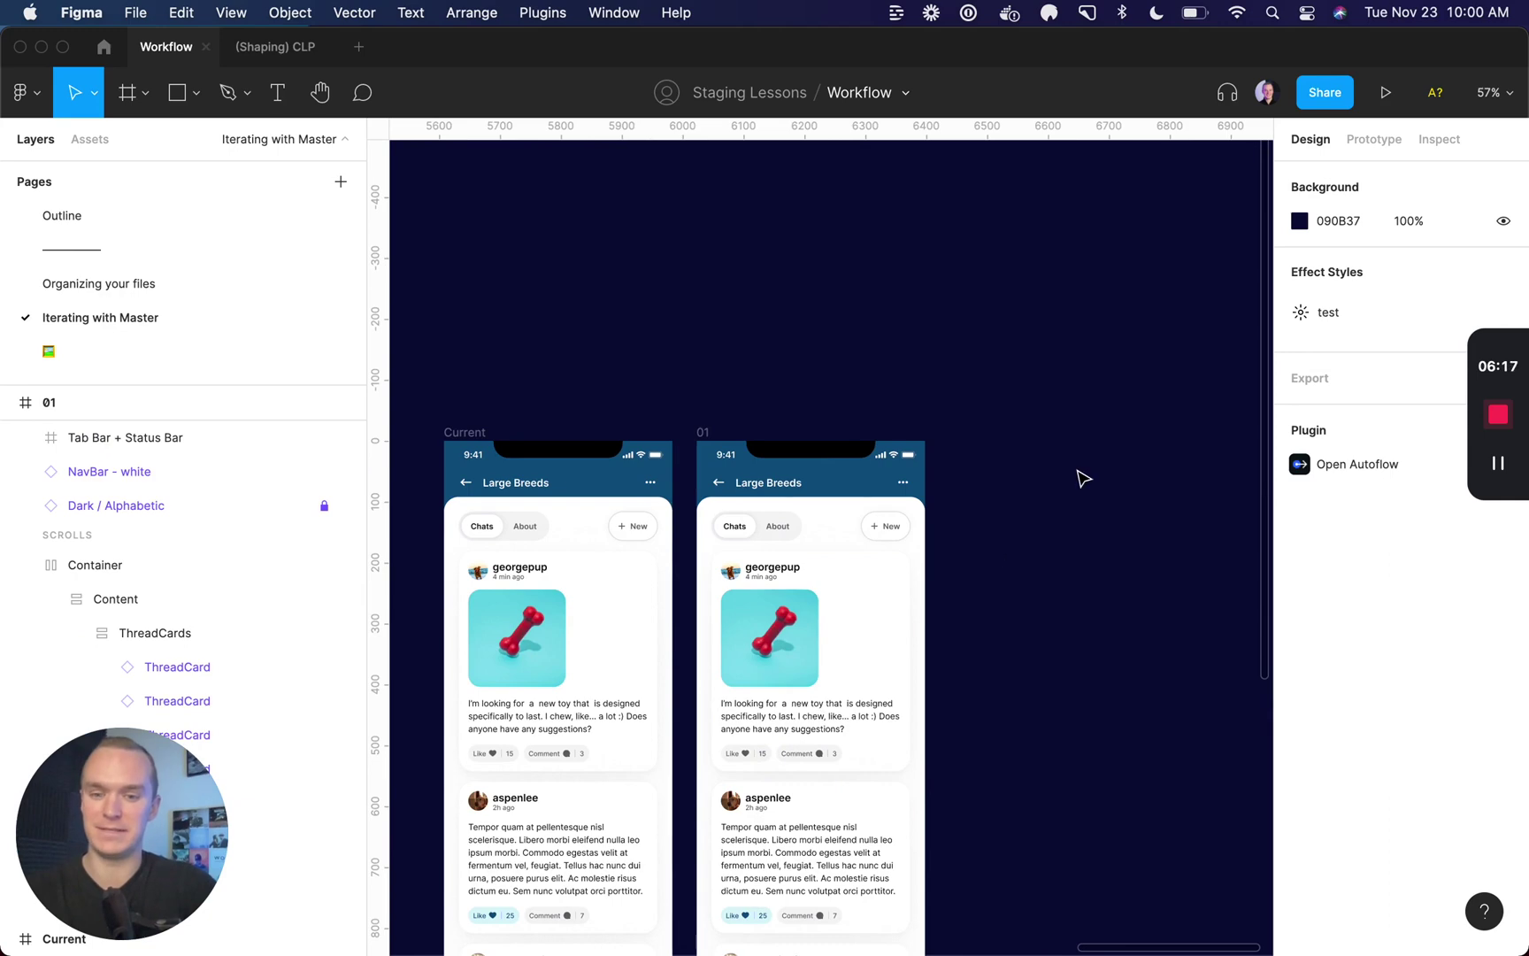
scroll(1084, 478, "down", 5)
scroll(1083, 478, "up", 3)
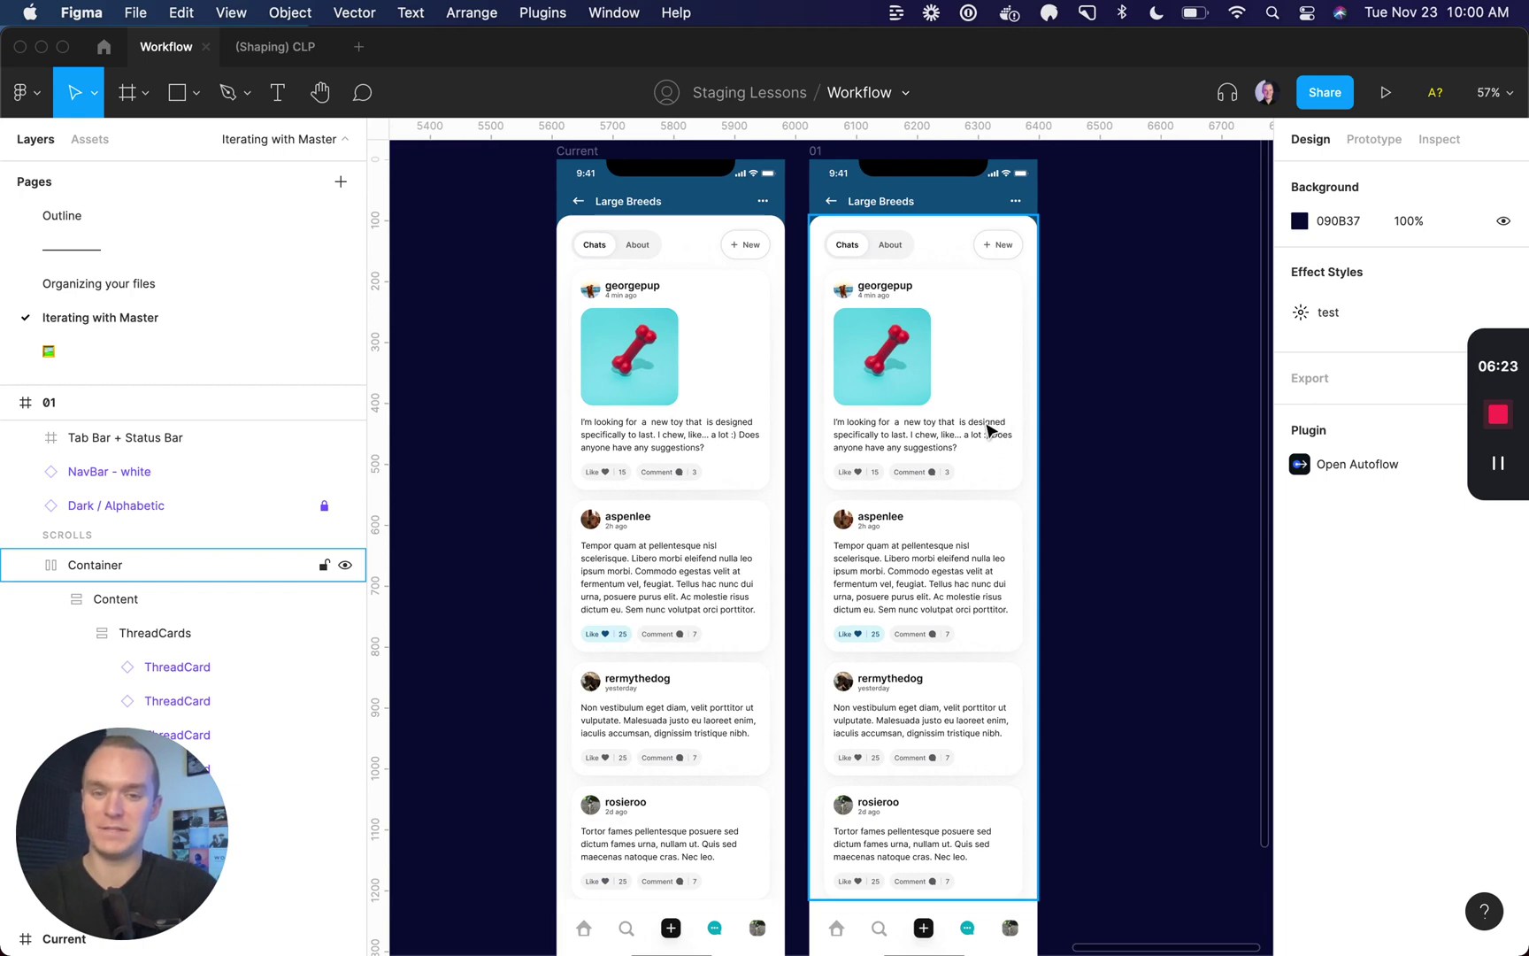
- Move the georgepup card's username and timestamp row below the image and update the auto layout
double_click(948, 618)
double_click(948, 619)
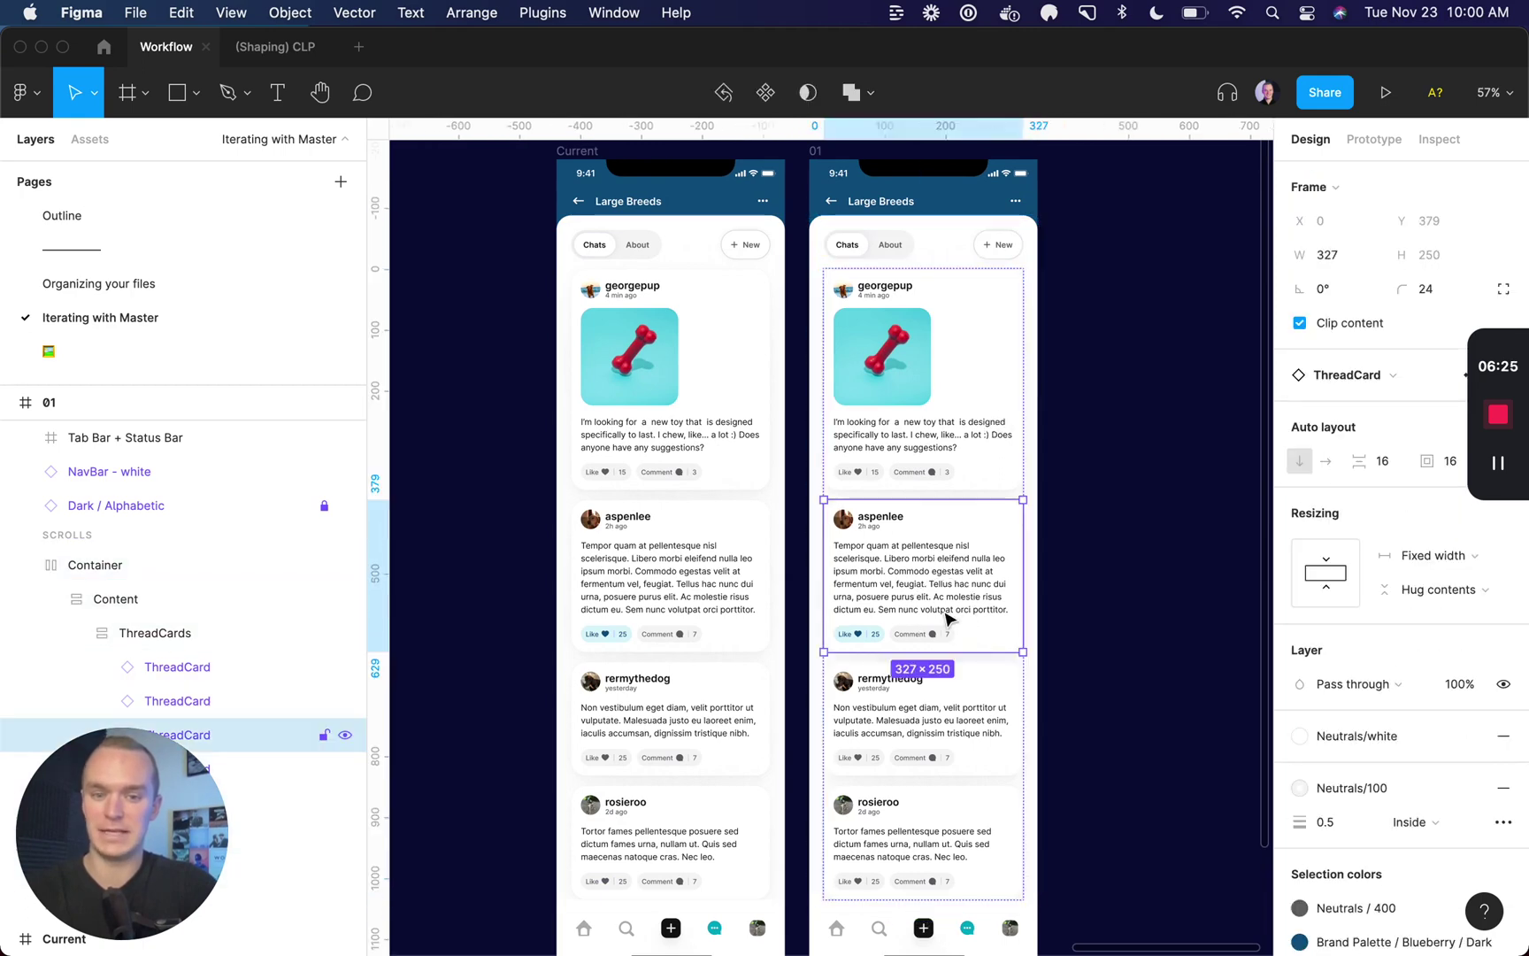
left_click(956, 731)
left_click(944, 831)
left_click(959, 382)
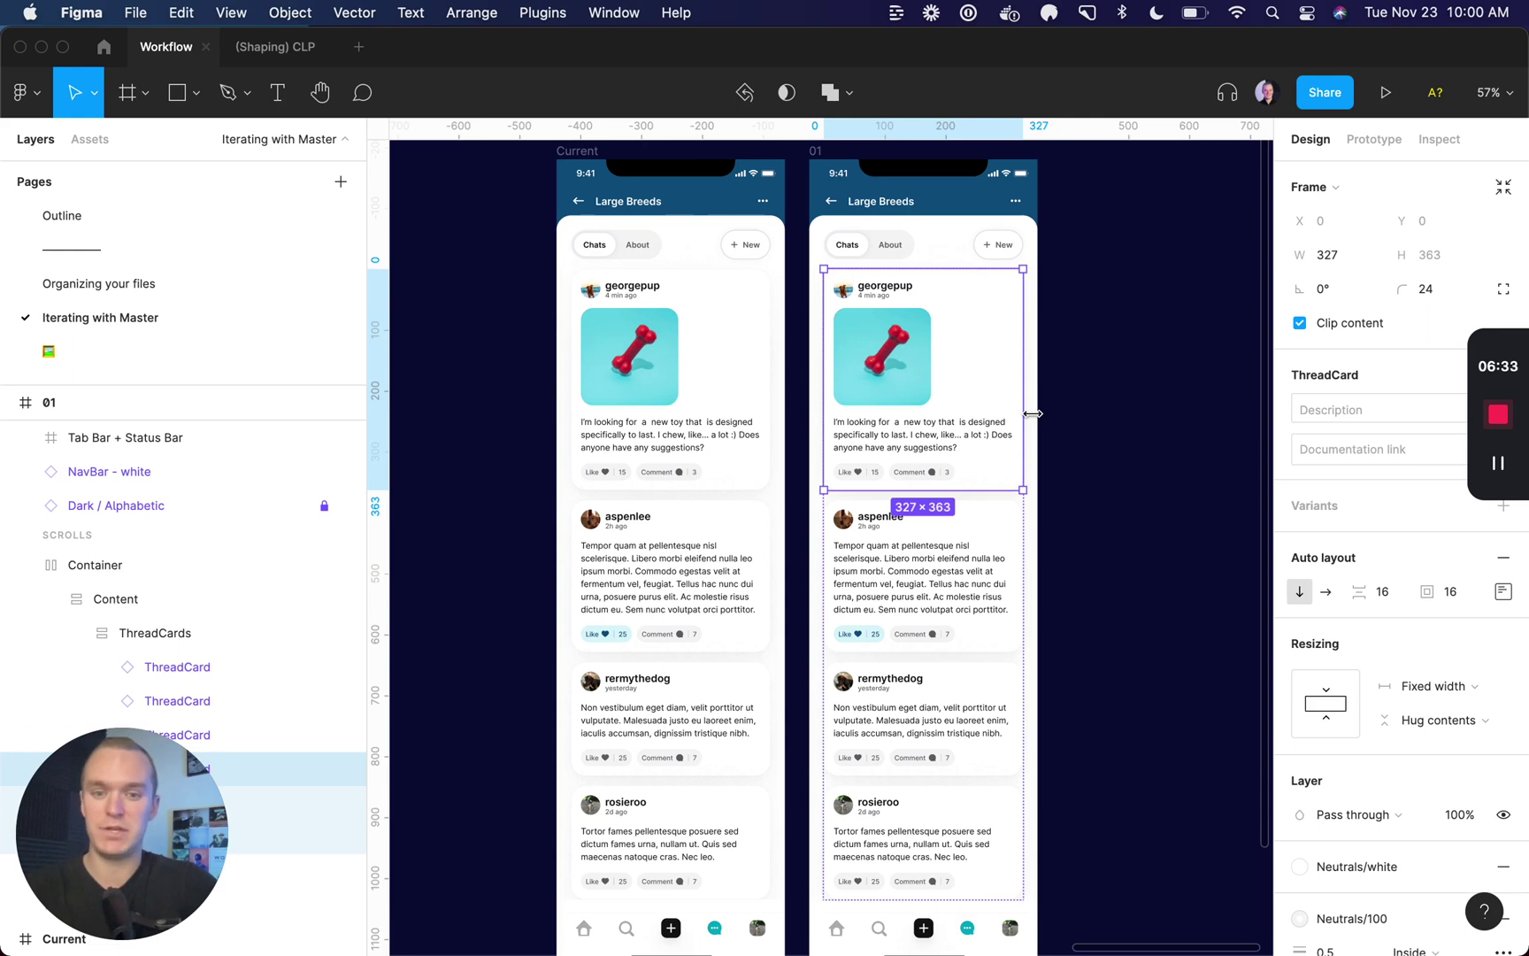
double_click(877, 299)
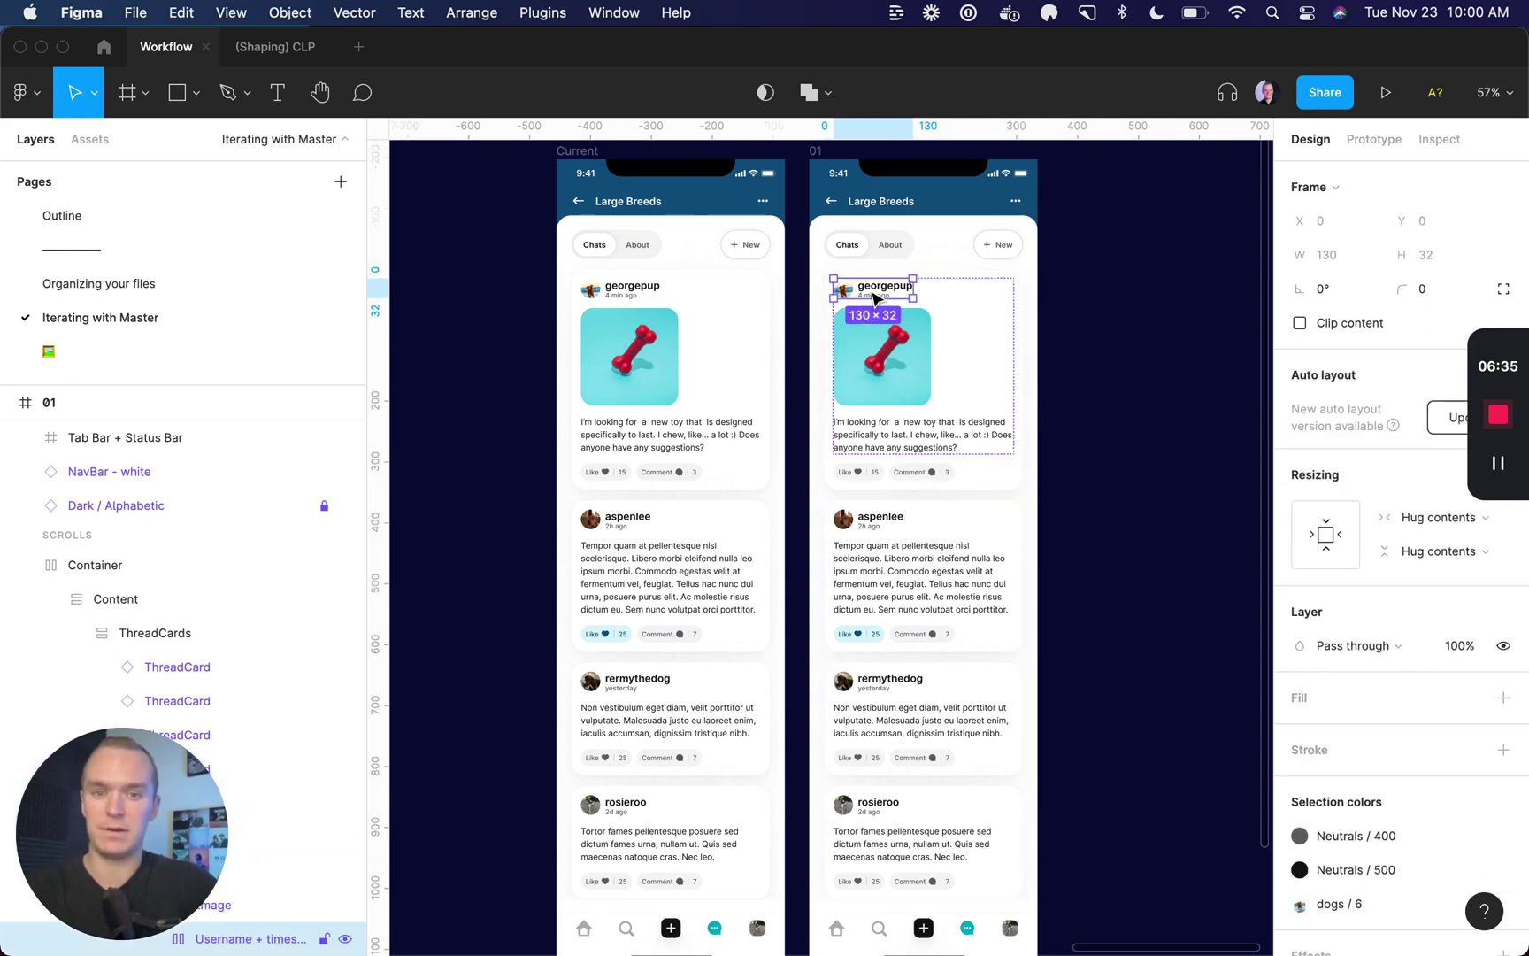
key("Down")
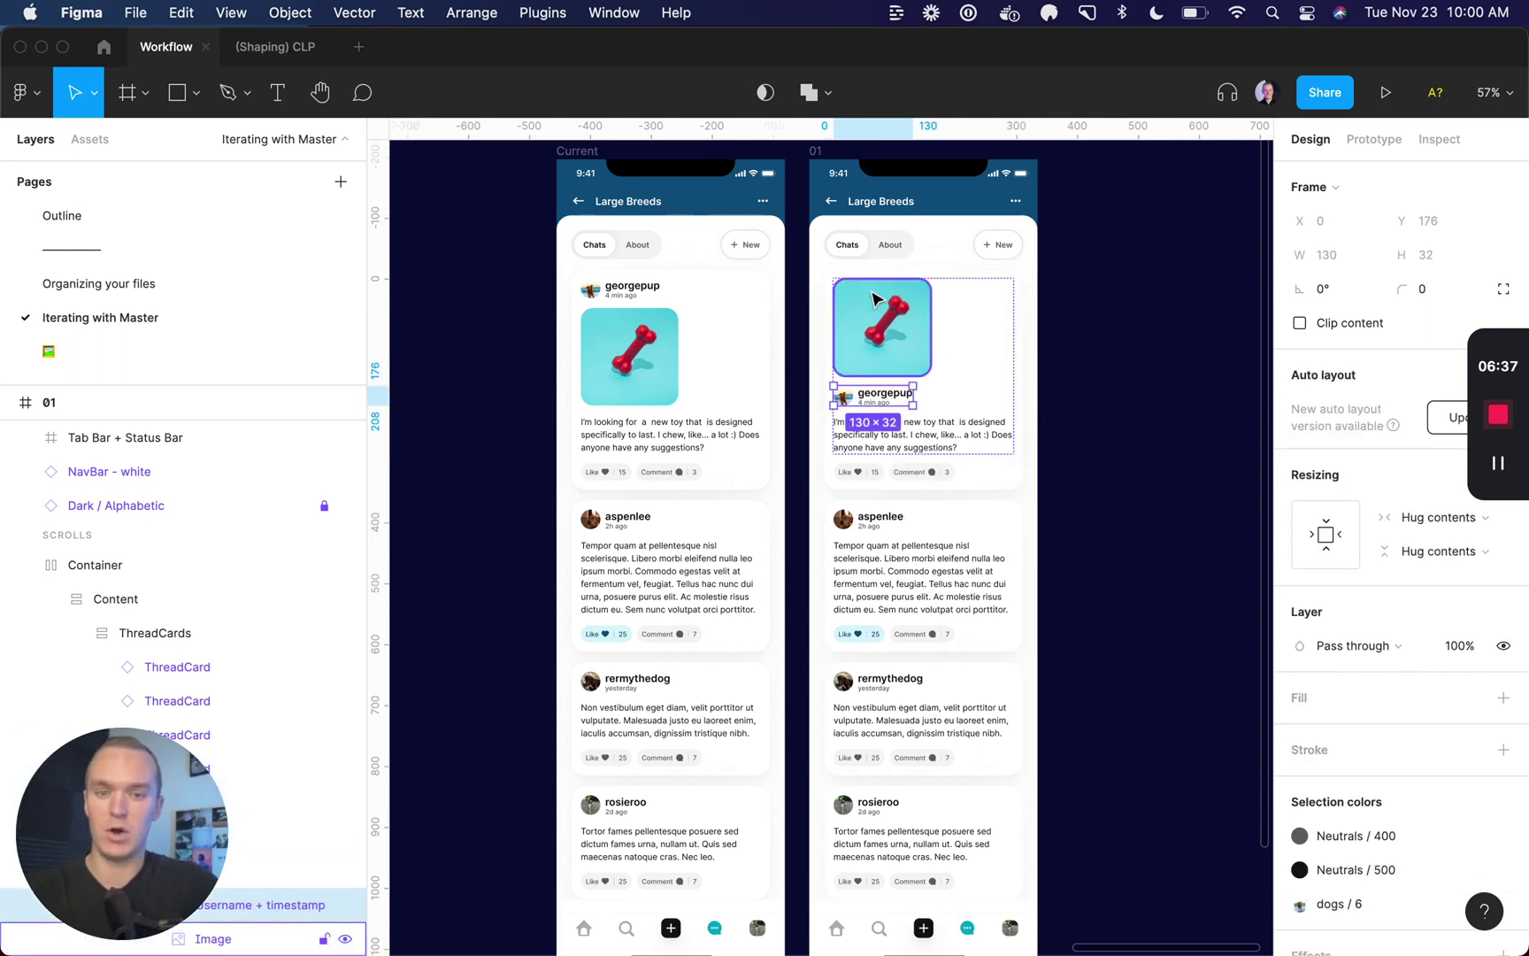
left_click(1446, 418)
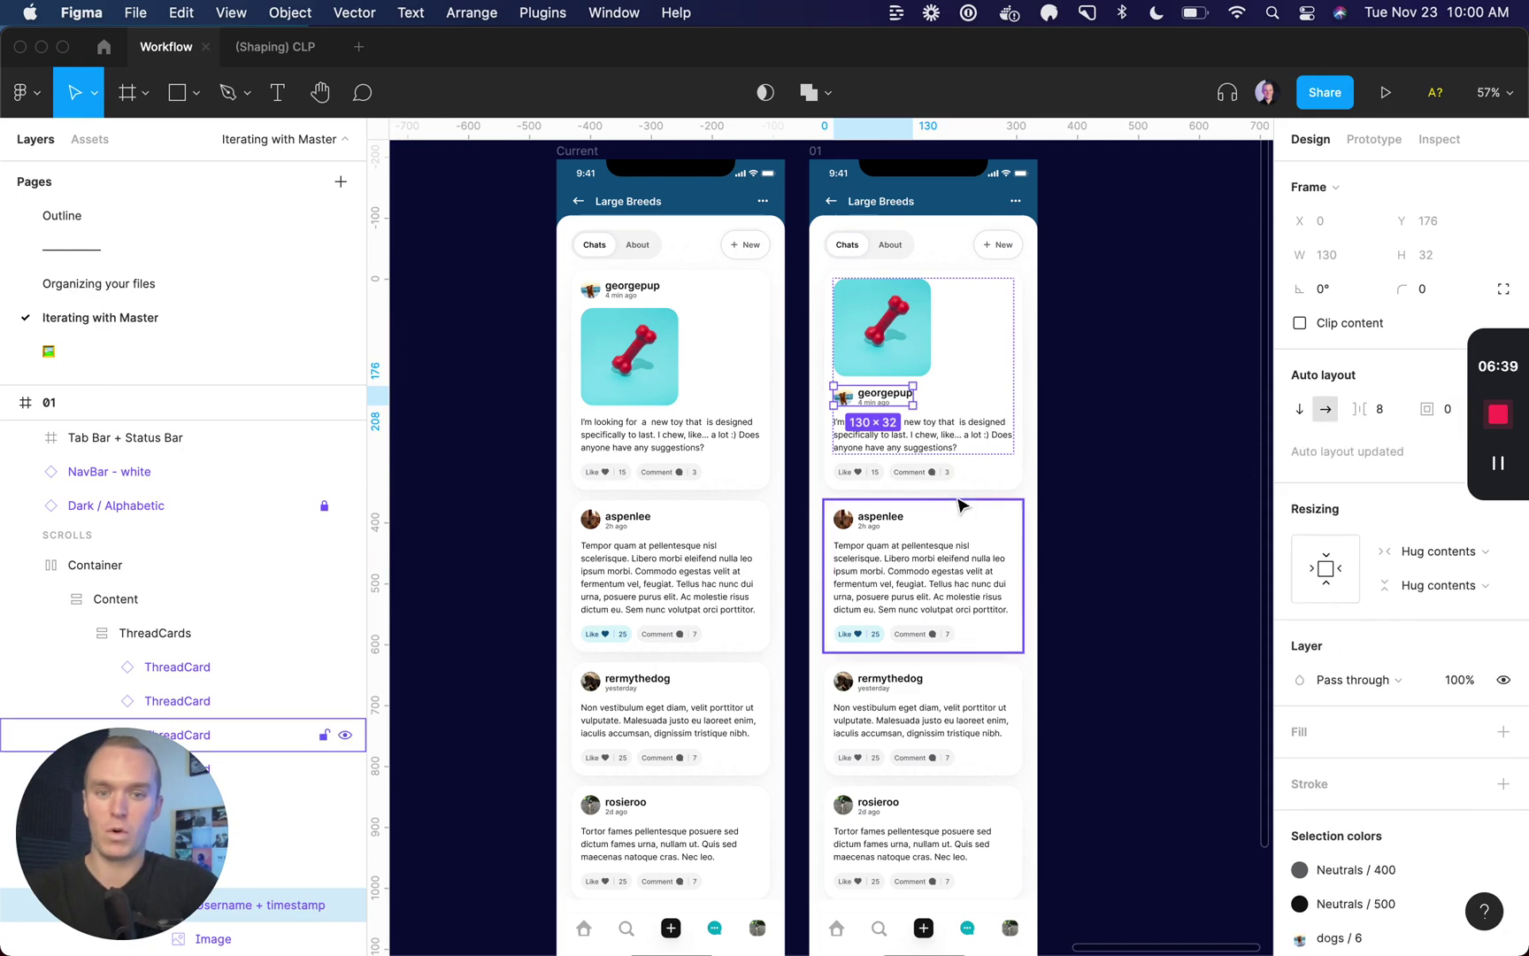
scroll(844, 433, "up", 5)
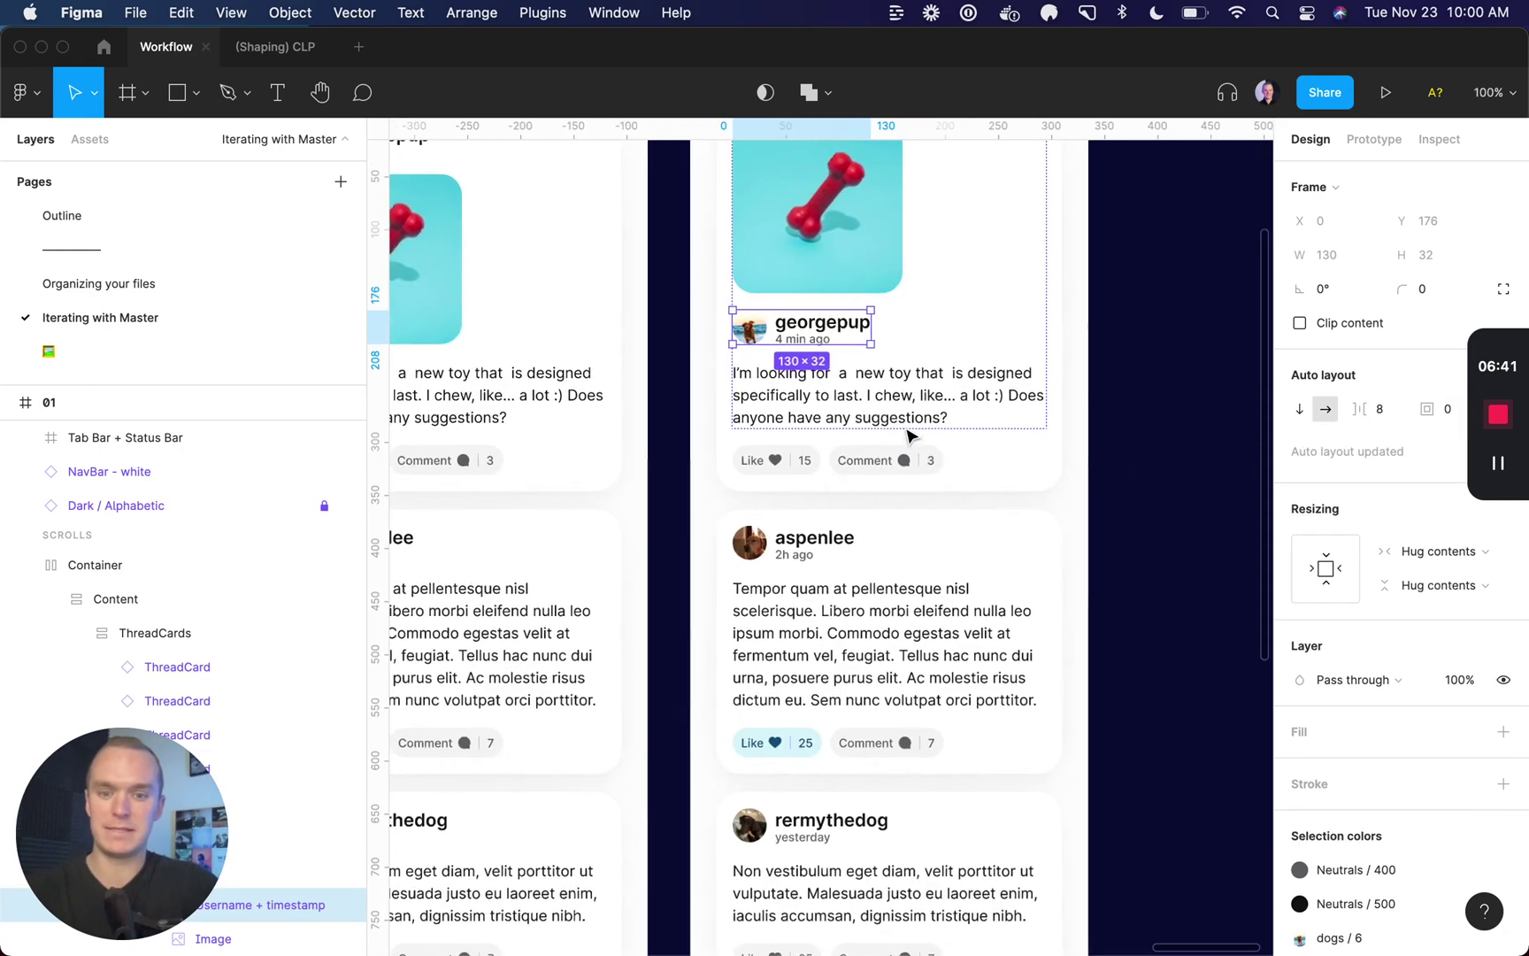
- Resize the avatar to 48 px and centre-left align the name beside it with 16 spacing
left_click(698, 331)
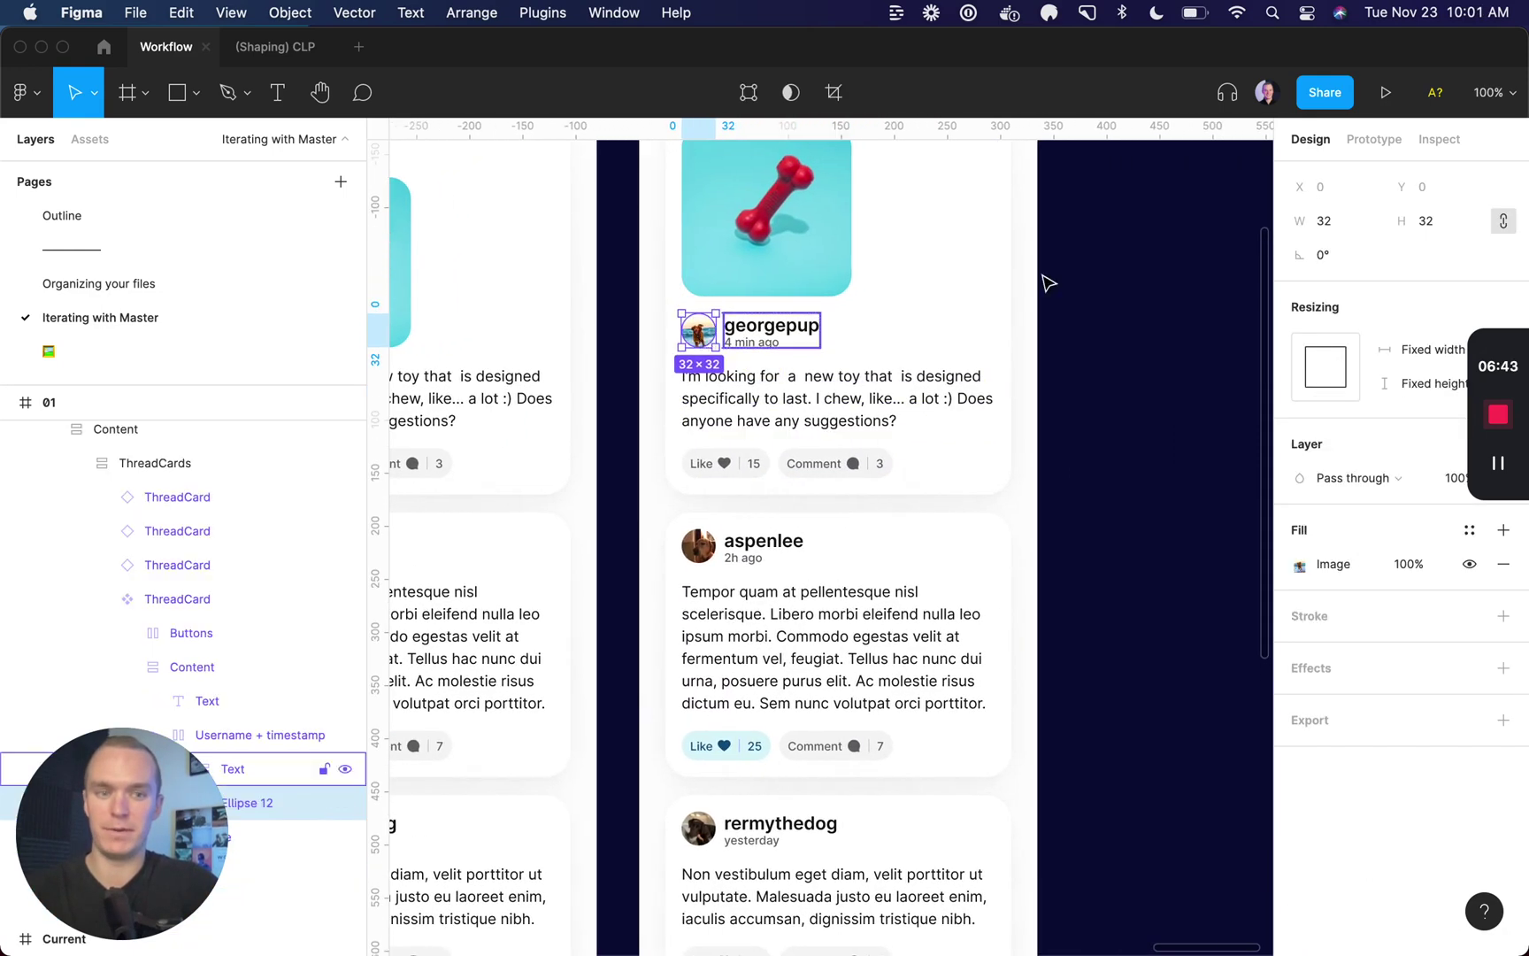
left_click(1336, 222)
type("48")
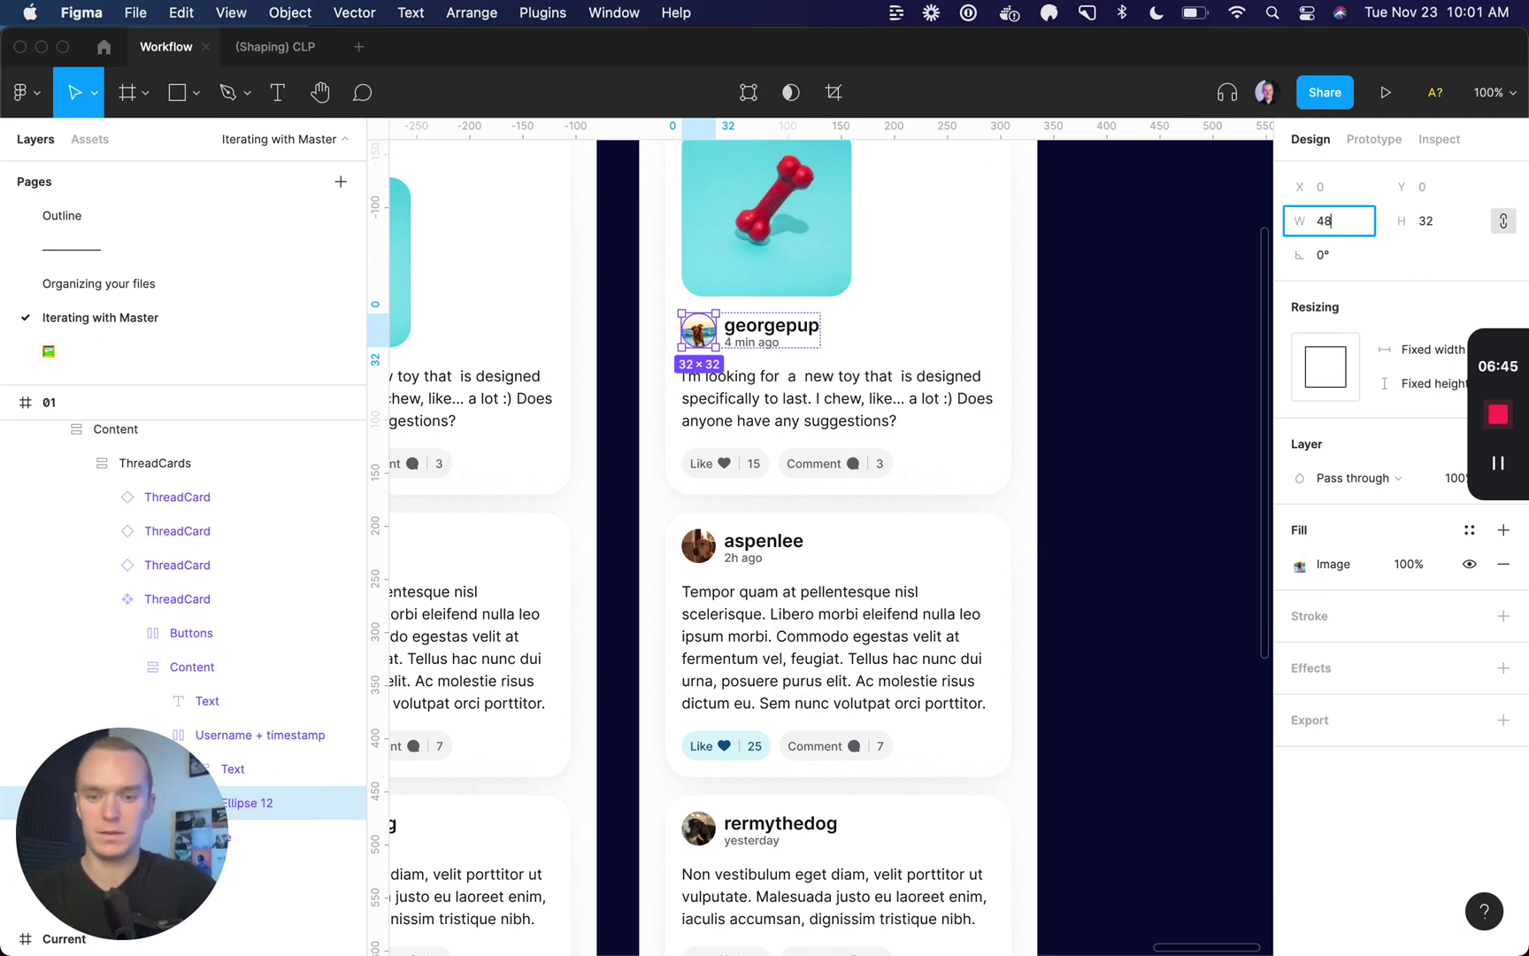
key("Return")
scroll(785, 406, "down", 2)
scroll(783, 406, "down", 4)
scroll(783, 406, "up", 3)
scroll(784, 407, "up", 3)
key("shift+Return")
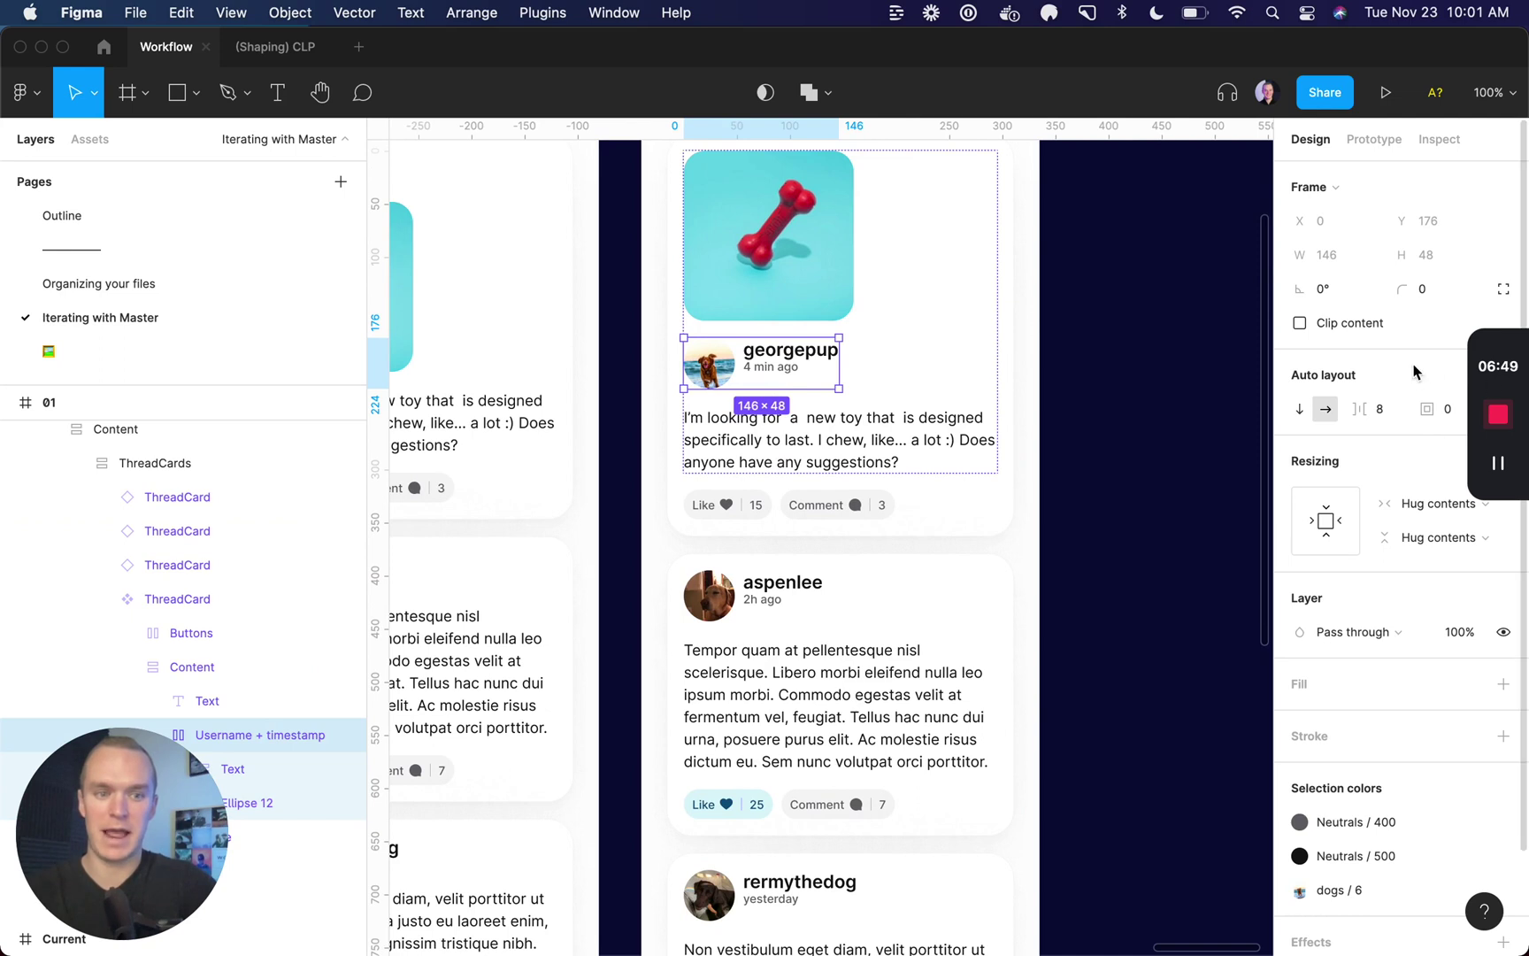
scroll(1414, 372, "down", 2)
left_click(1503, 292)
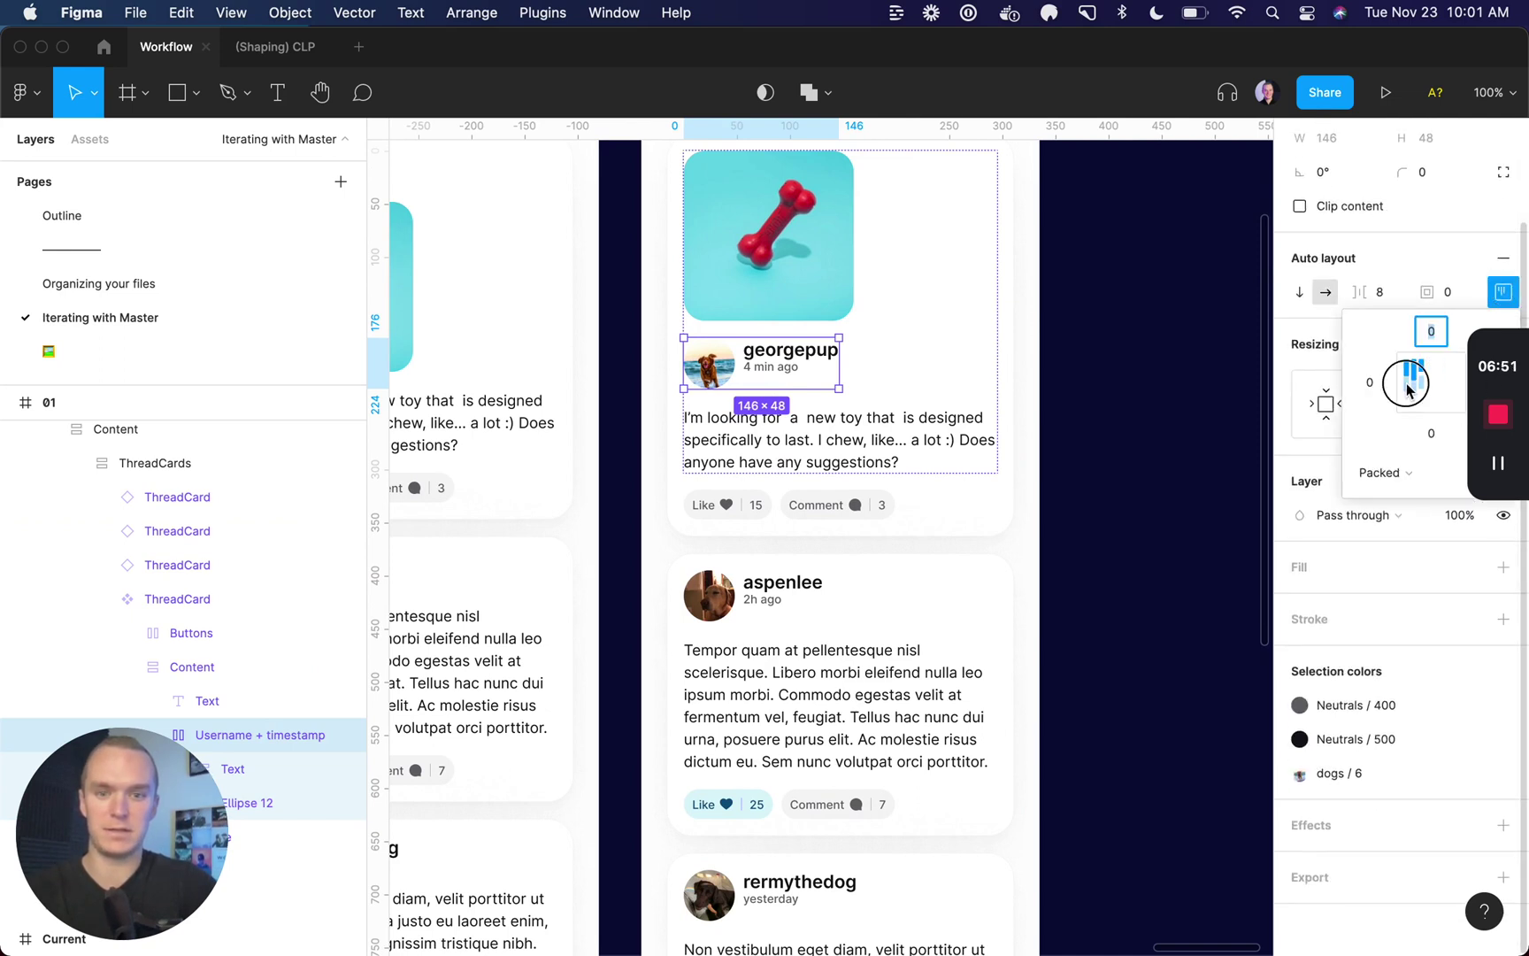
left_click(1409, 385)
left_click(1382, 294)
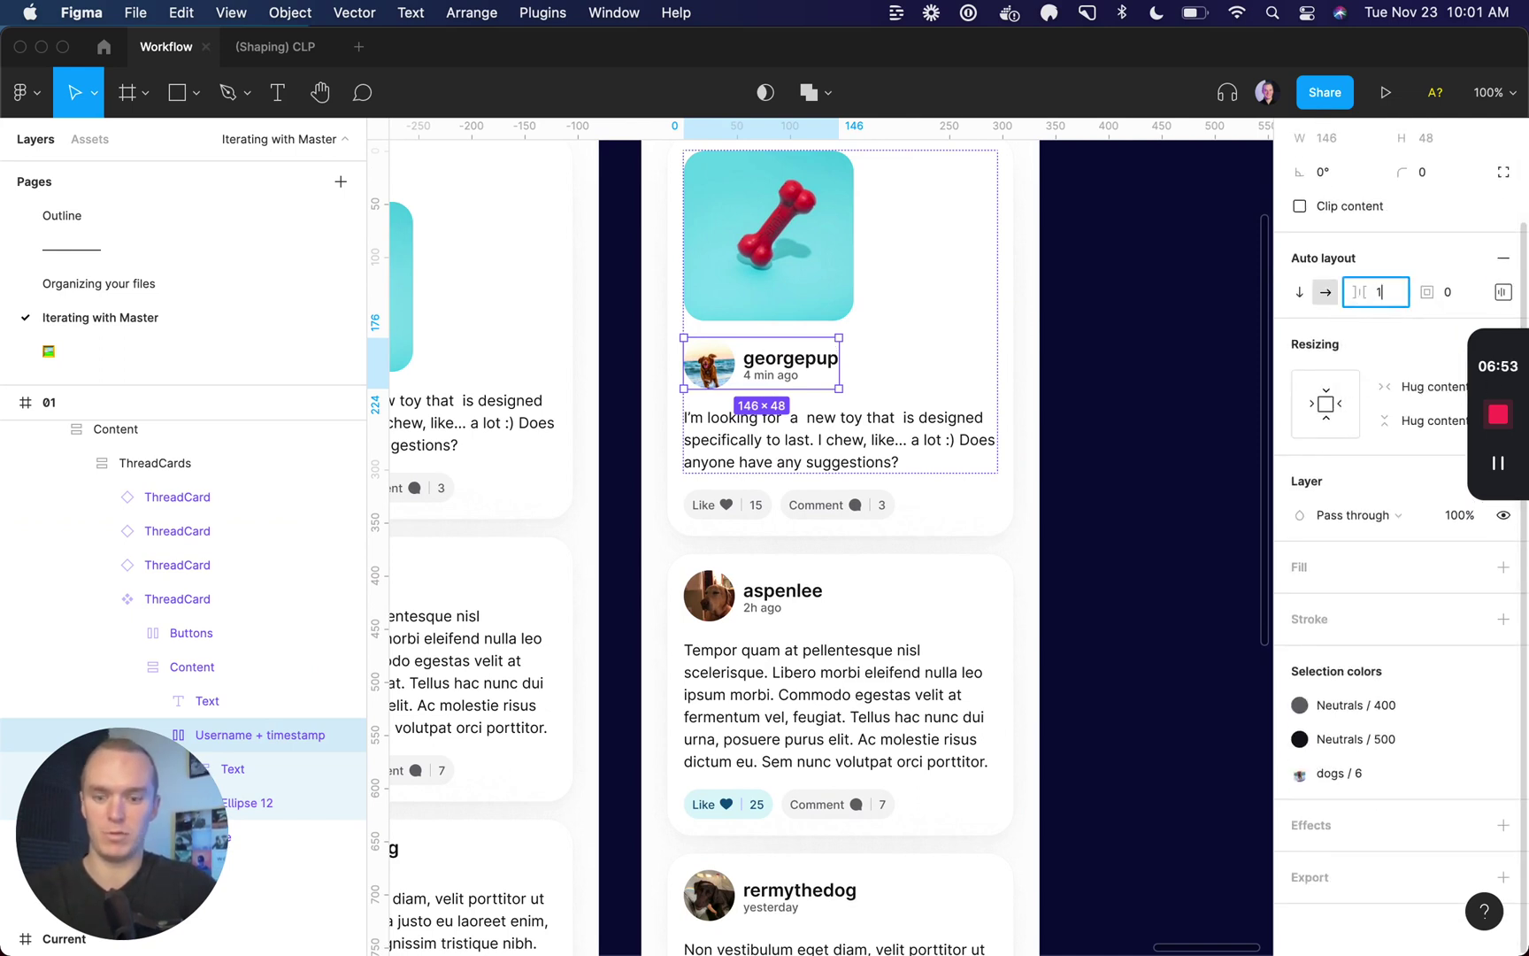
type("16")
key("Return")
left_click(1156, 456)
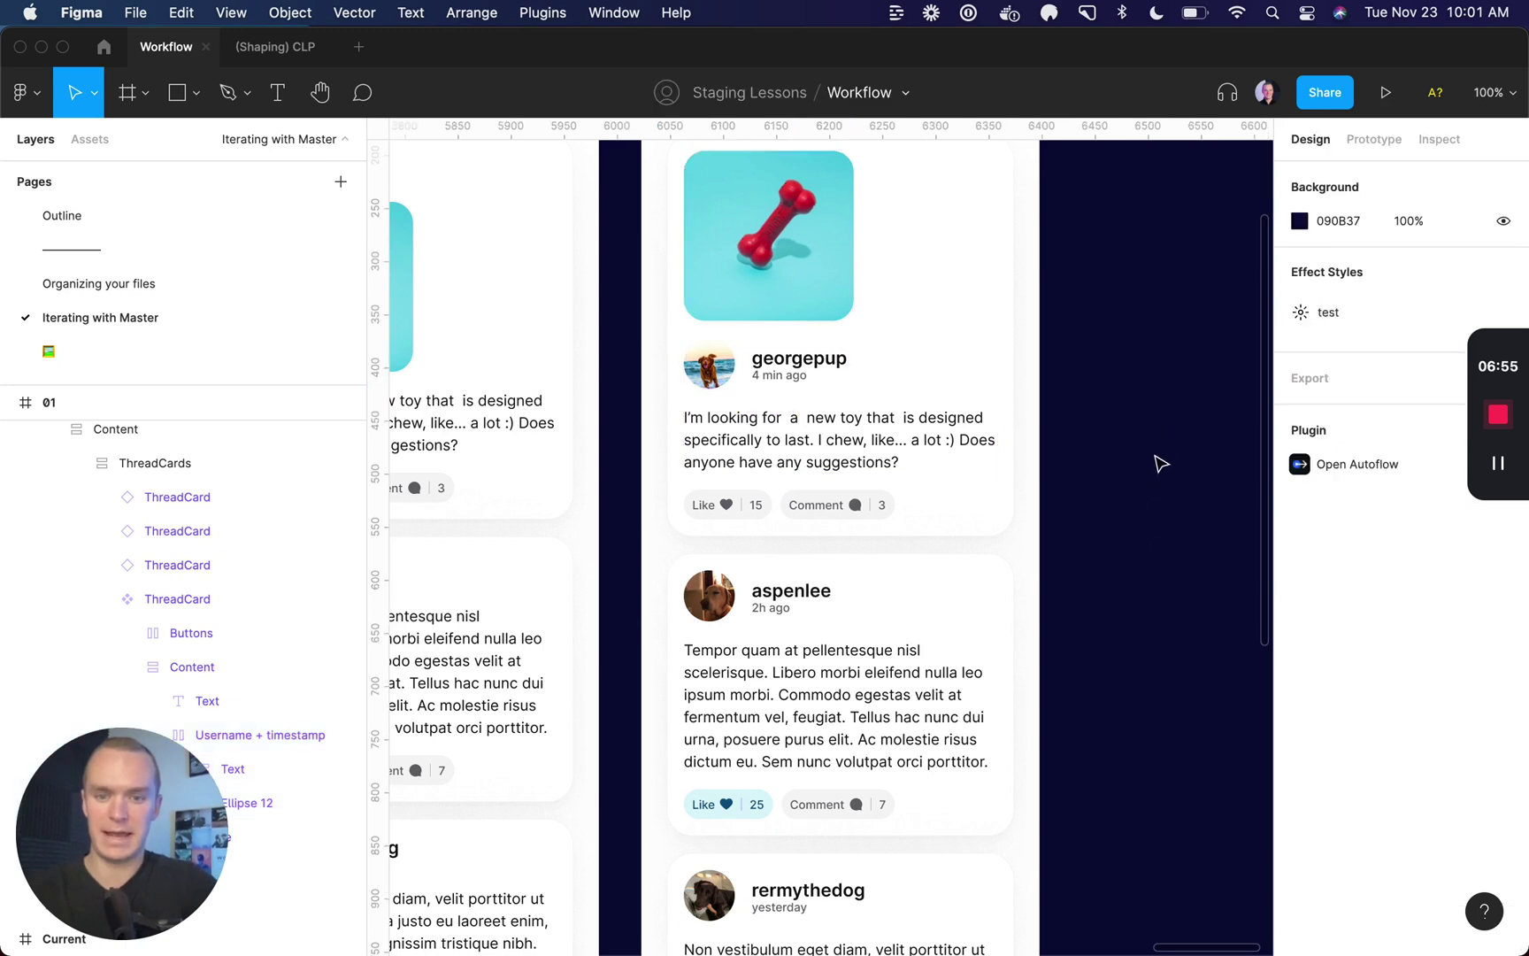
- Duplicate screen 01 and name the copy '02'
key("minus")
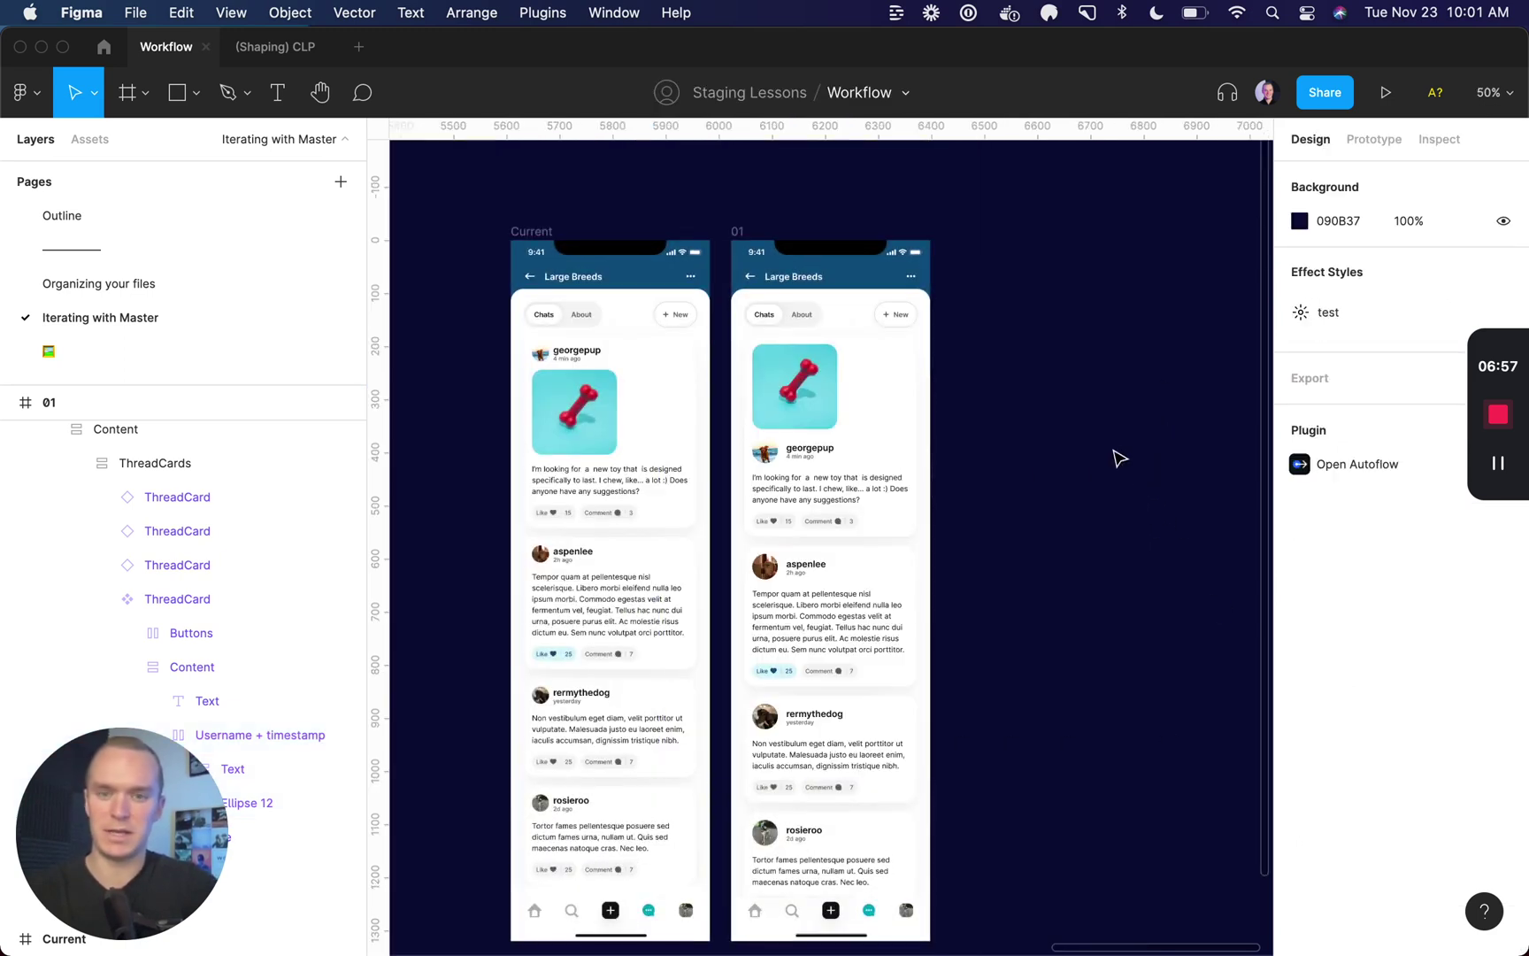
left_click(738, 232)
key("super+d")
key("super+r")
type("02")
key("Return")
- Create a ThreadCard component from screen 02's cards and move it into screen 02
double_click(1037, 466)
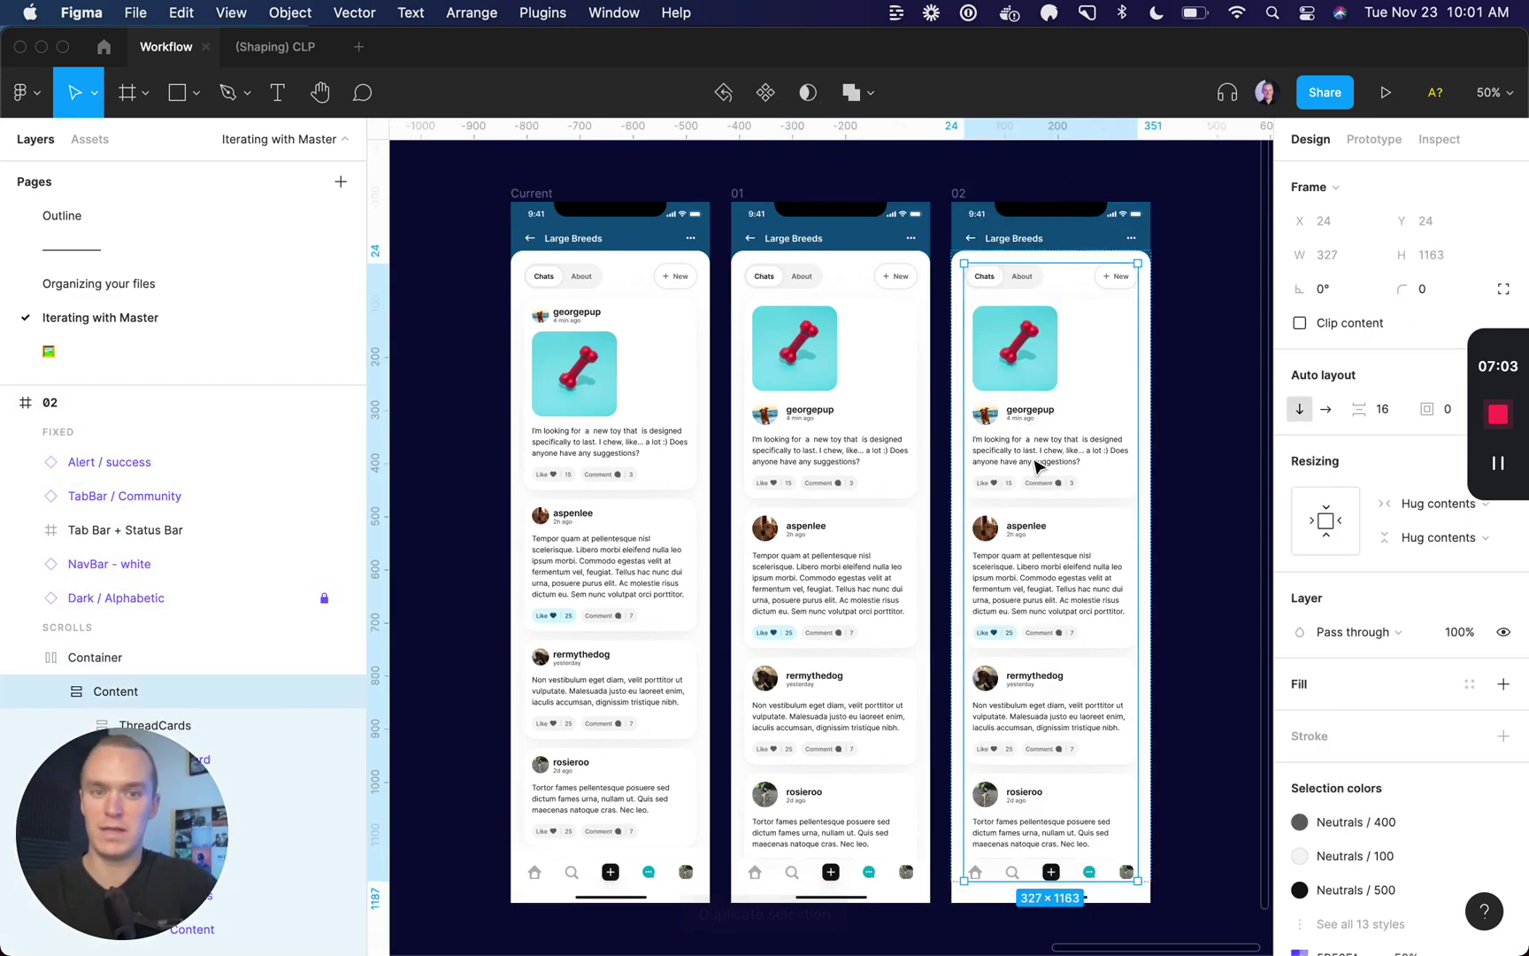
key("Return")
key("Return")
key("super+slash")
type("ma")
key("Return")
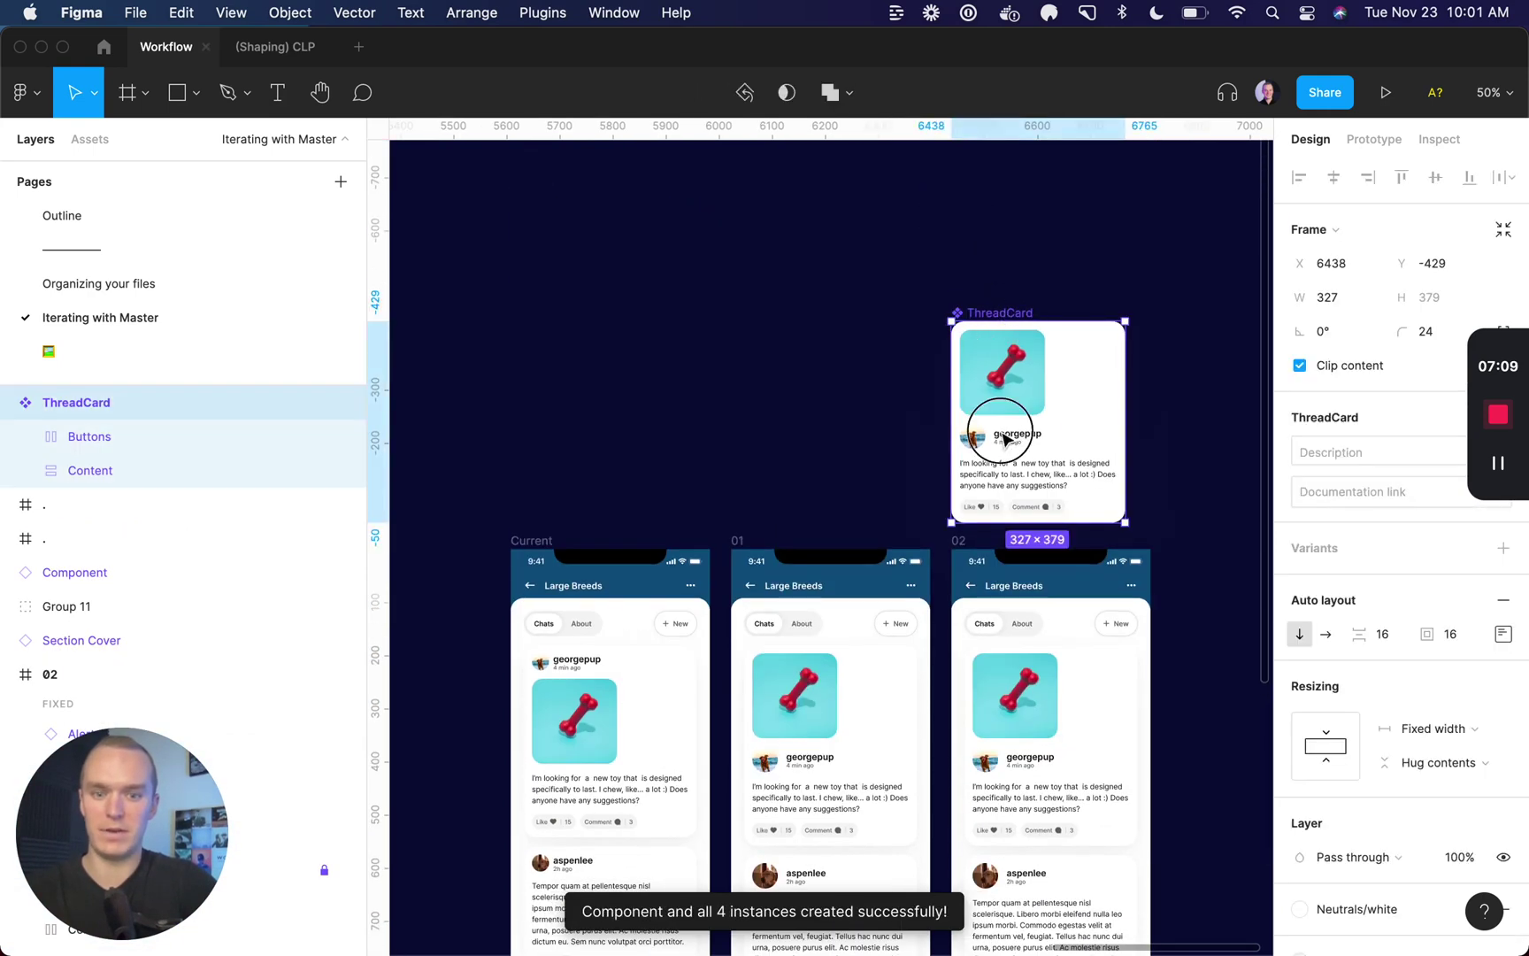
left_click(1010, 536)
left_click_drag(1010, 535, 1049, 731)
key("Escape")
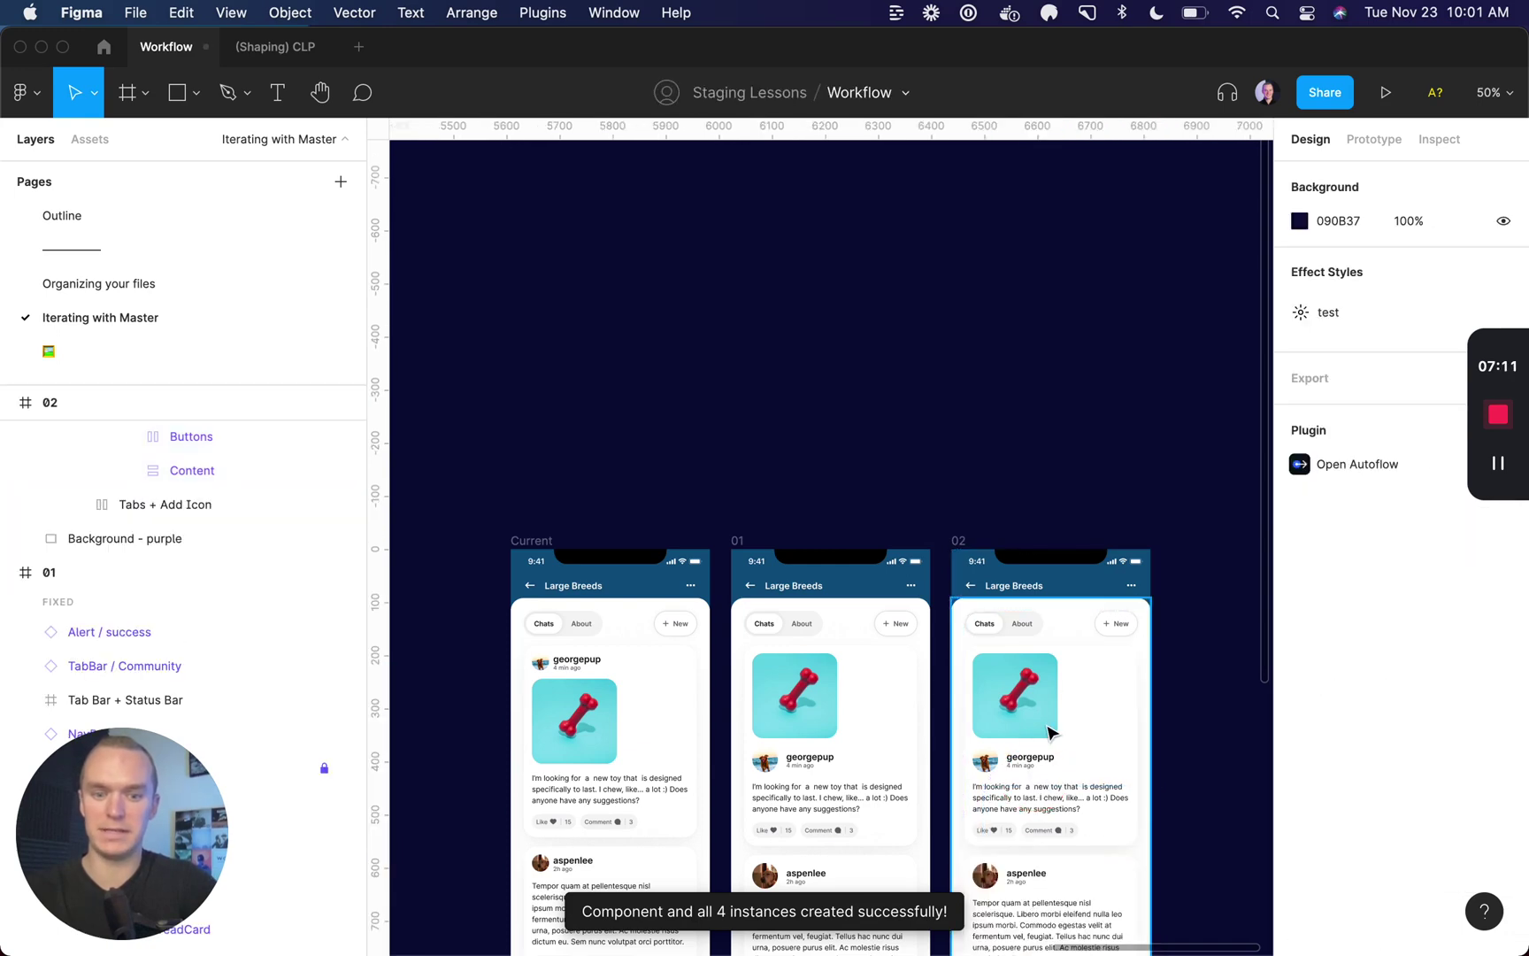
scroll(1049, 731, "down", 5)
scroll(1049, 731, "down", 2)
scroll(1052, 731, "up", 5)
scroll(1059, 735, "down", 1)
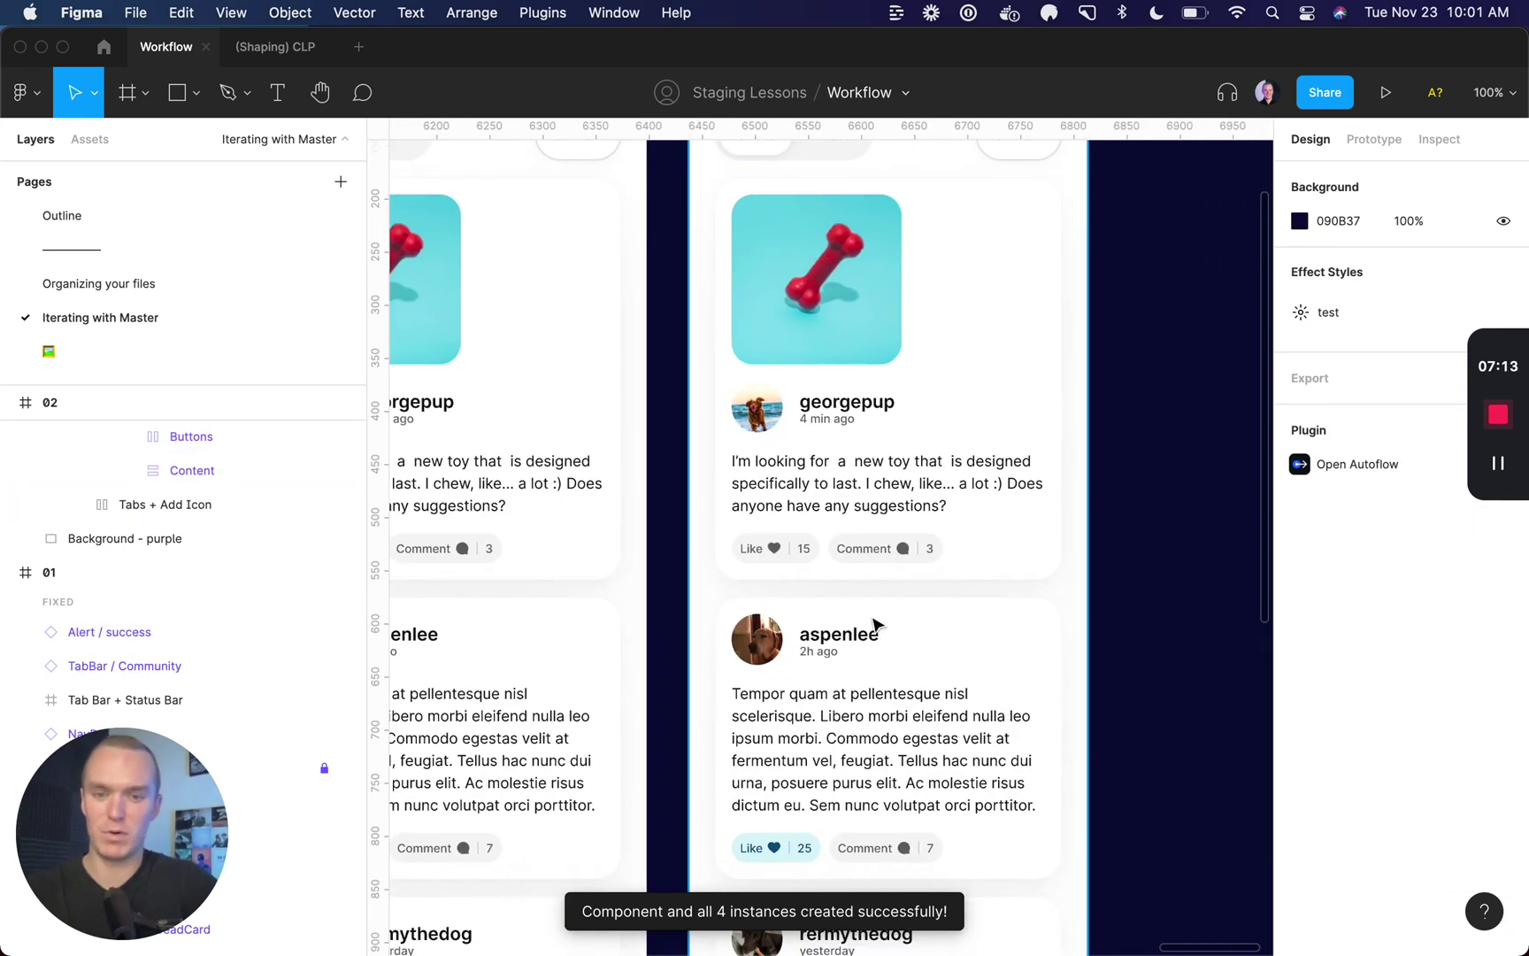
- Right-align the card's buttons and stack Like and Comment vertically with 4 px spacing
left_click(816, 558)
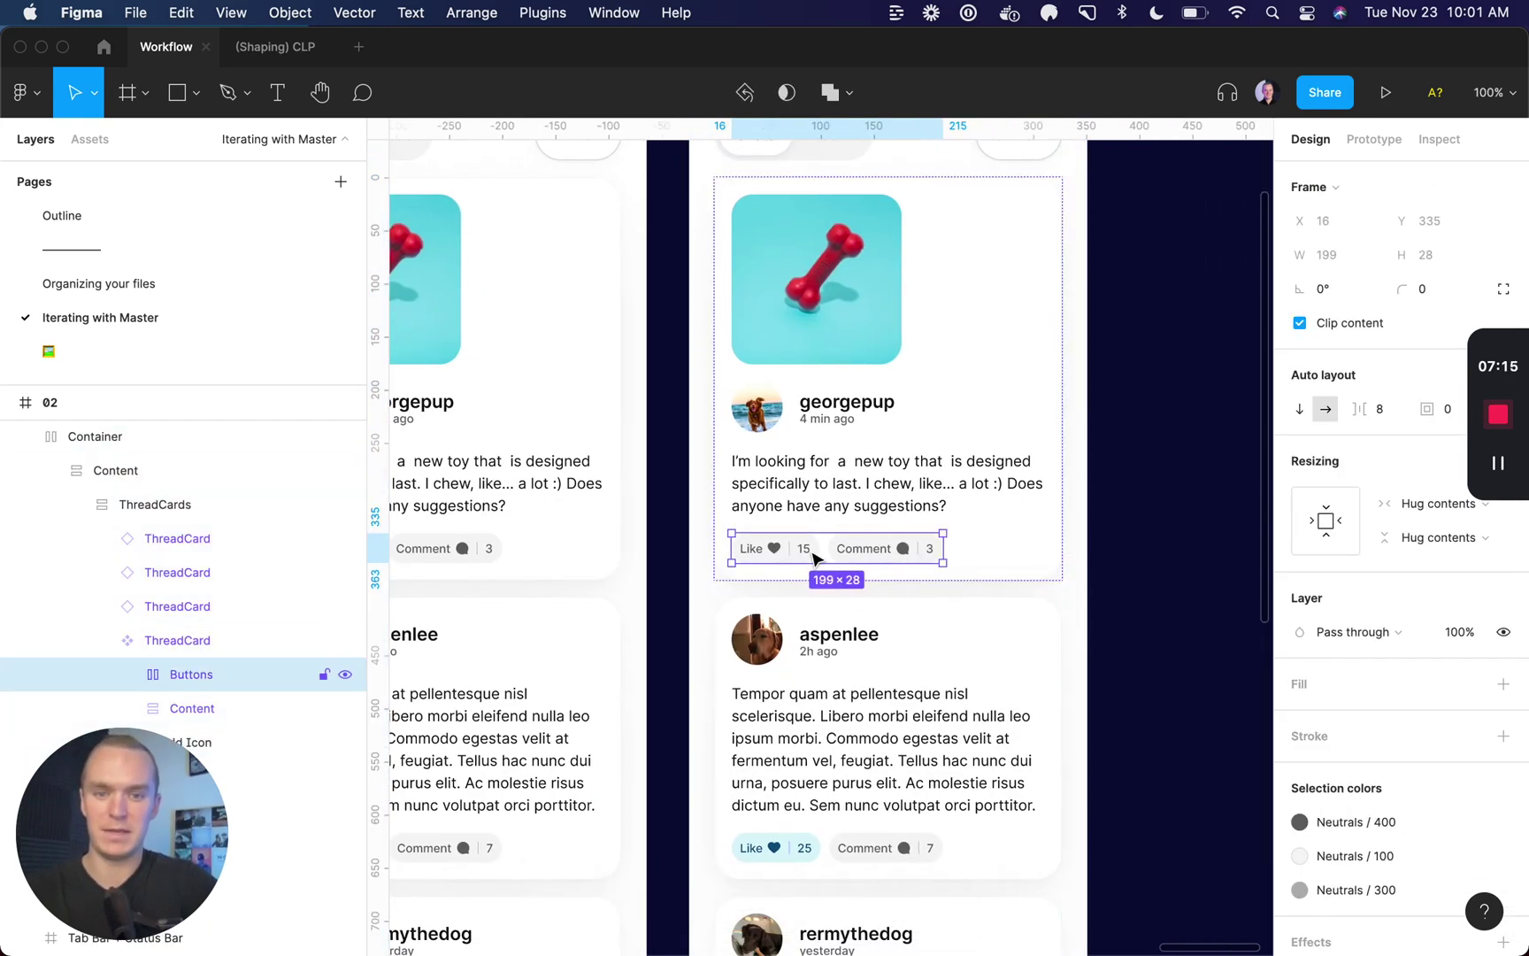
key("Escape")
left_click(1501, 592)
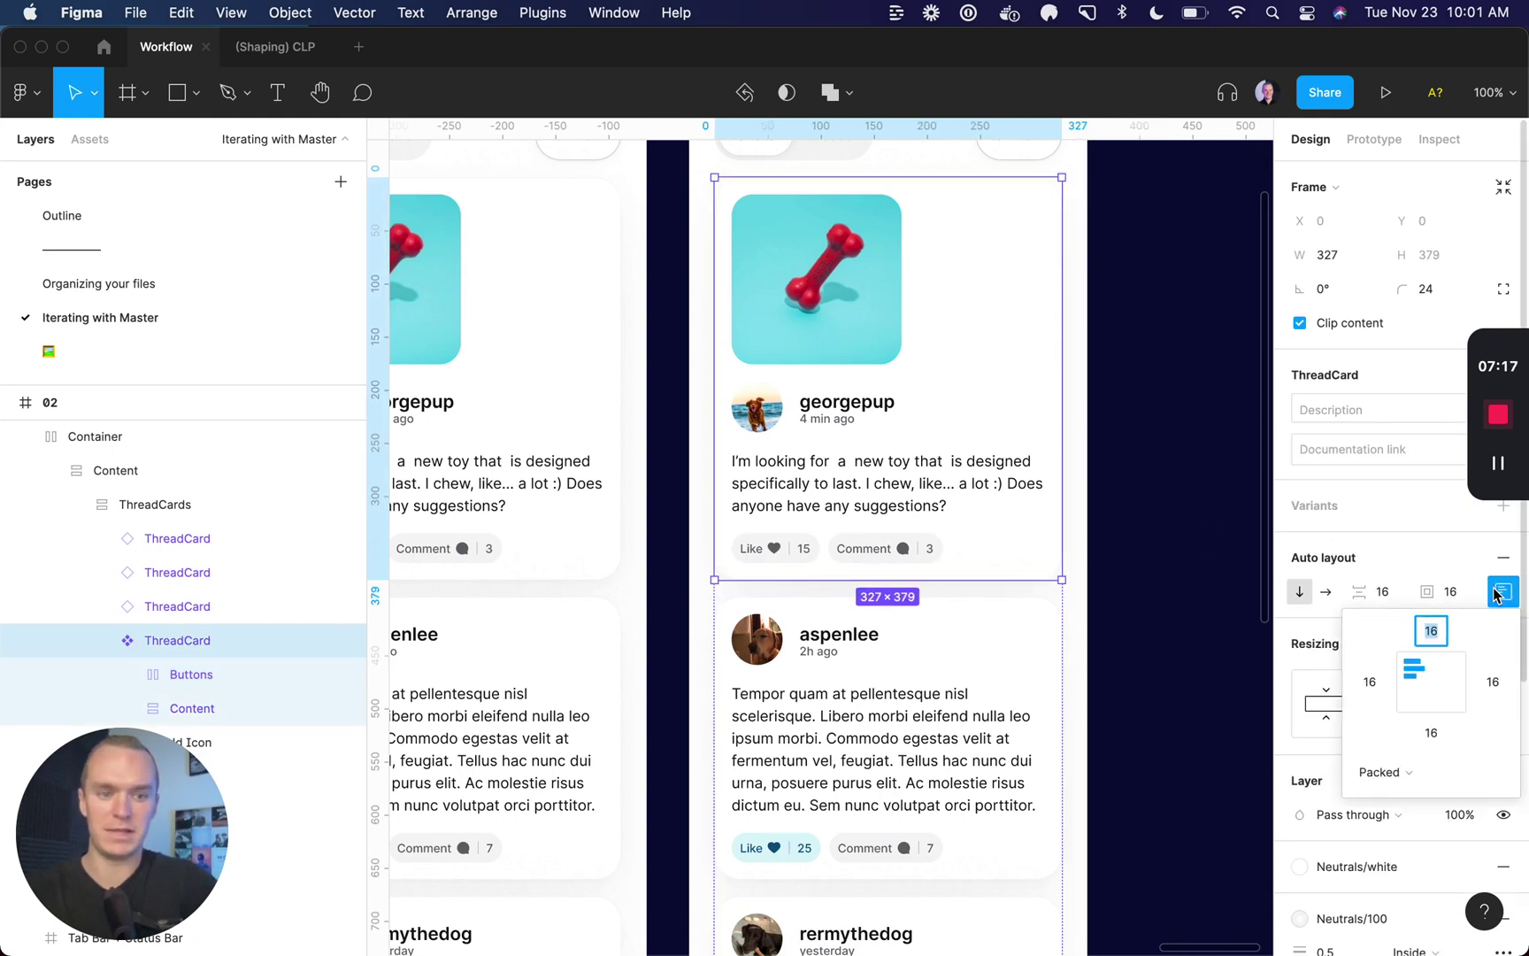
left_click(1461, 674)
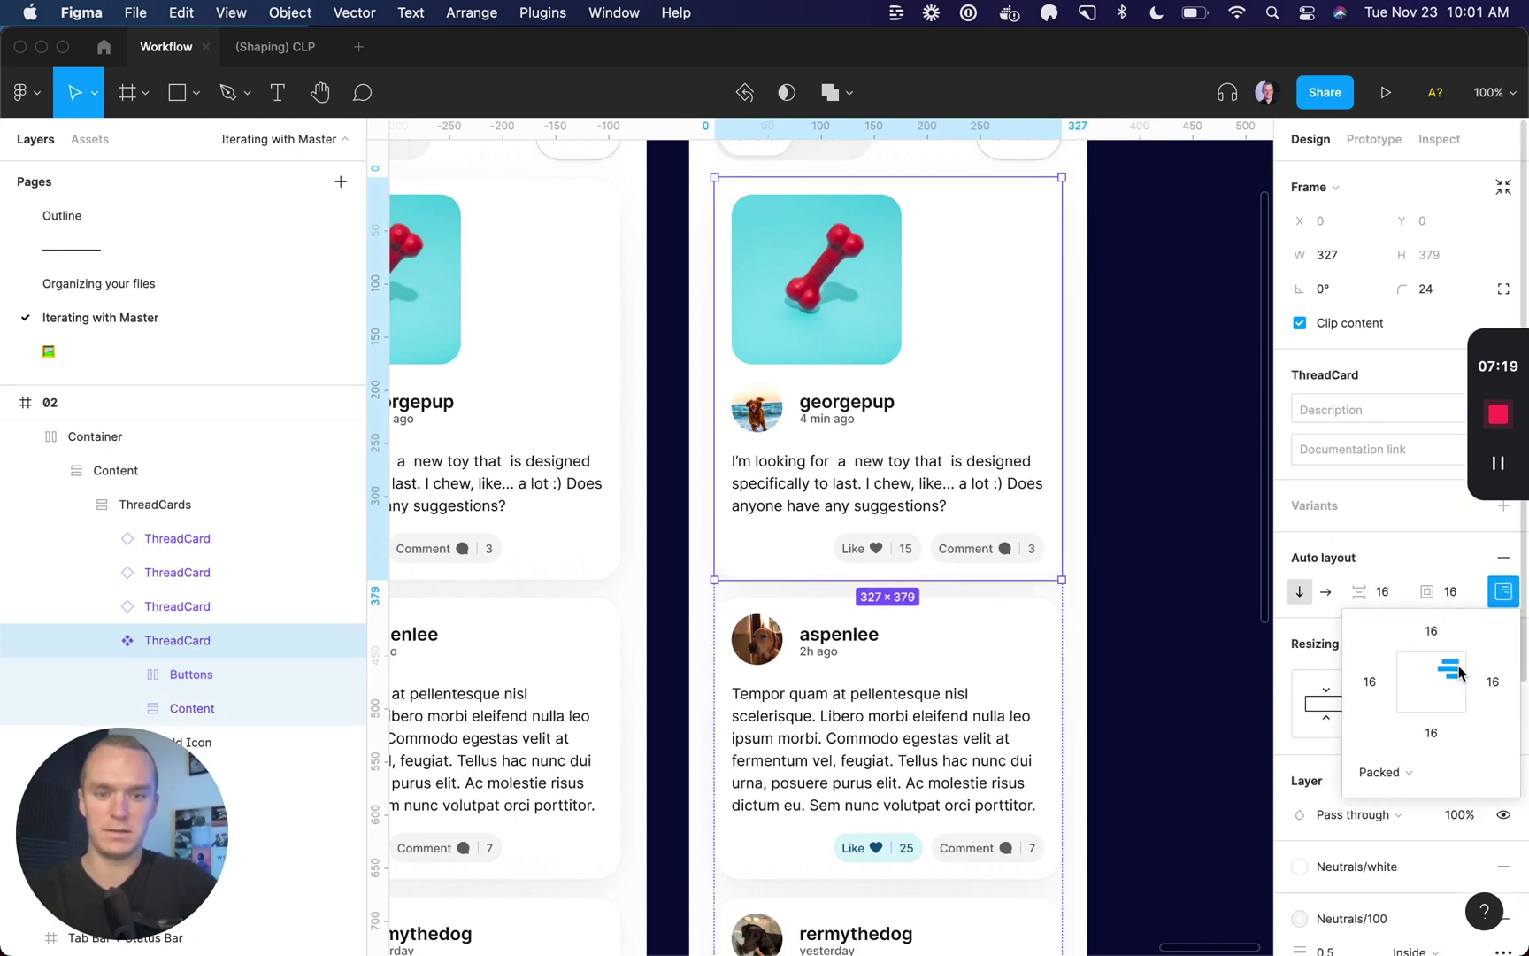
left_click(961, 547)
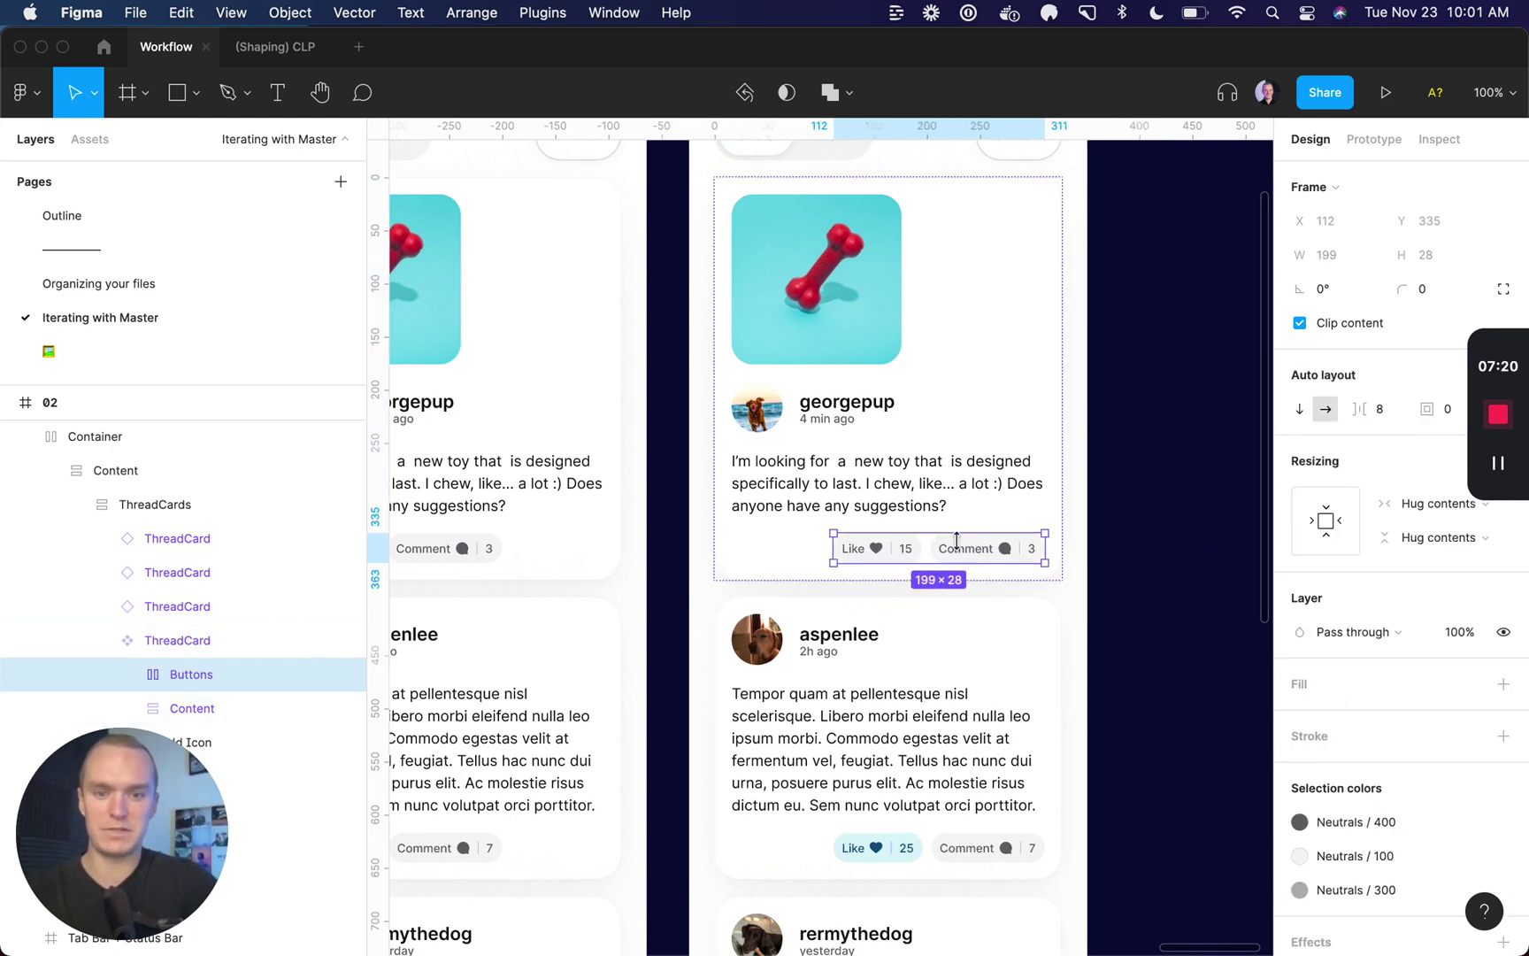
left_click(1300, 409)
left_click(1380, 409)
type("4")
key("Return")
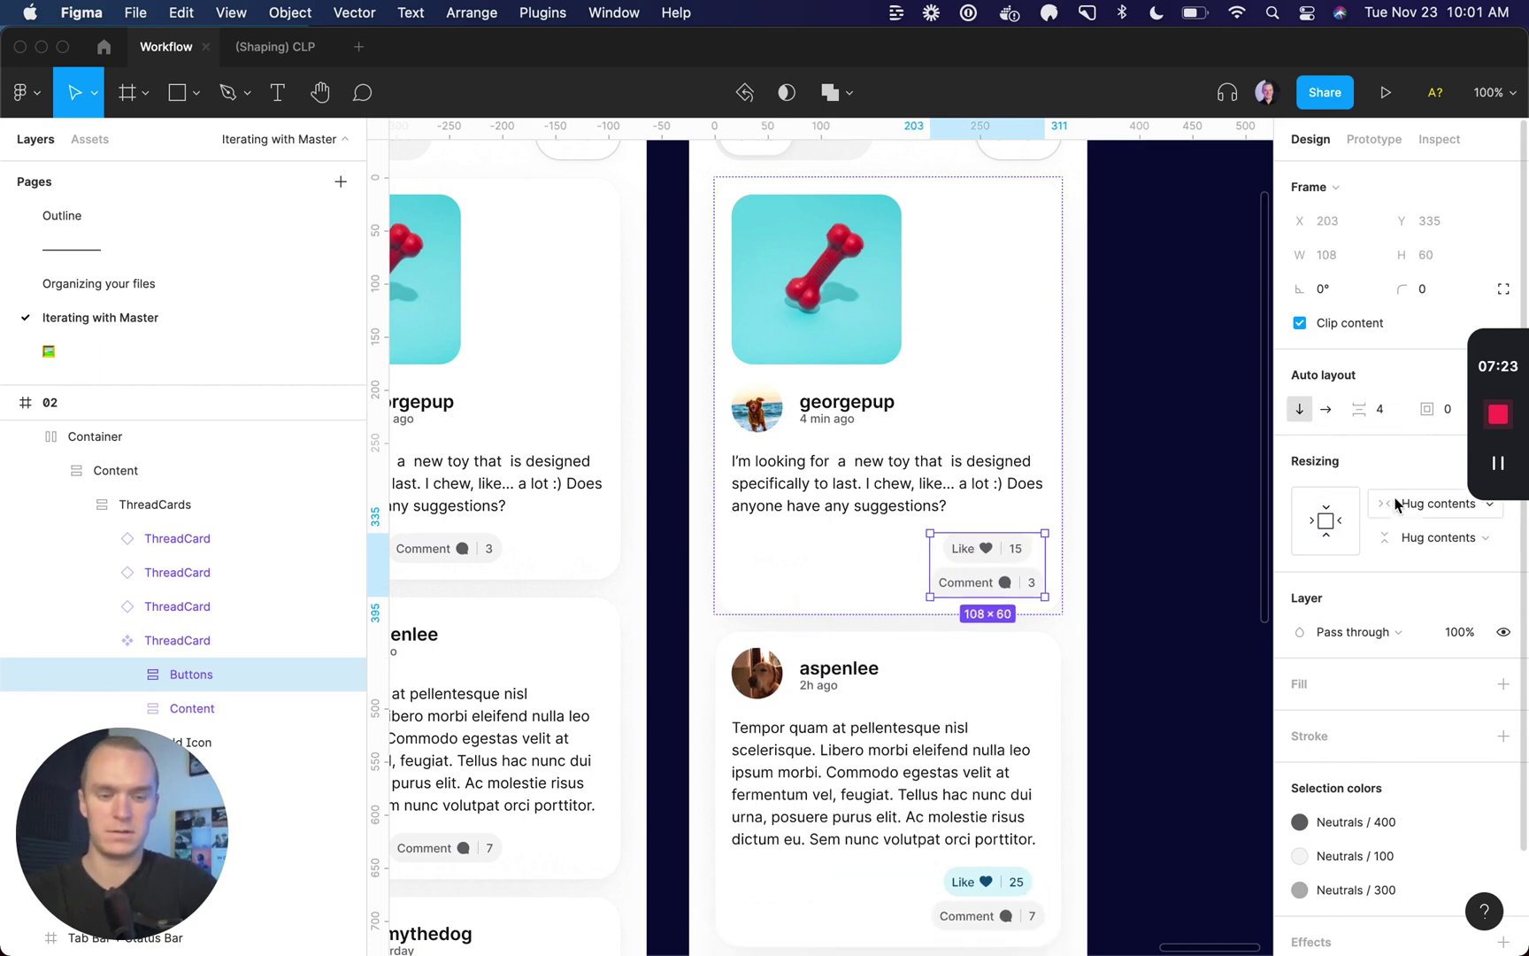
scroll(1398, 505, "down", 3)
left_click(1503, 291)
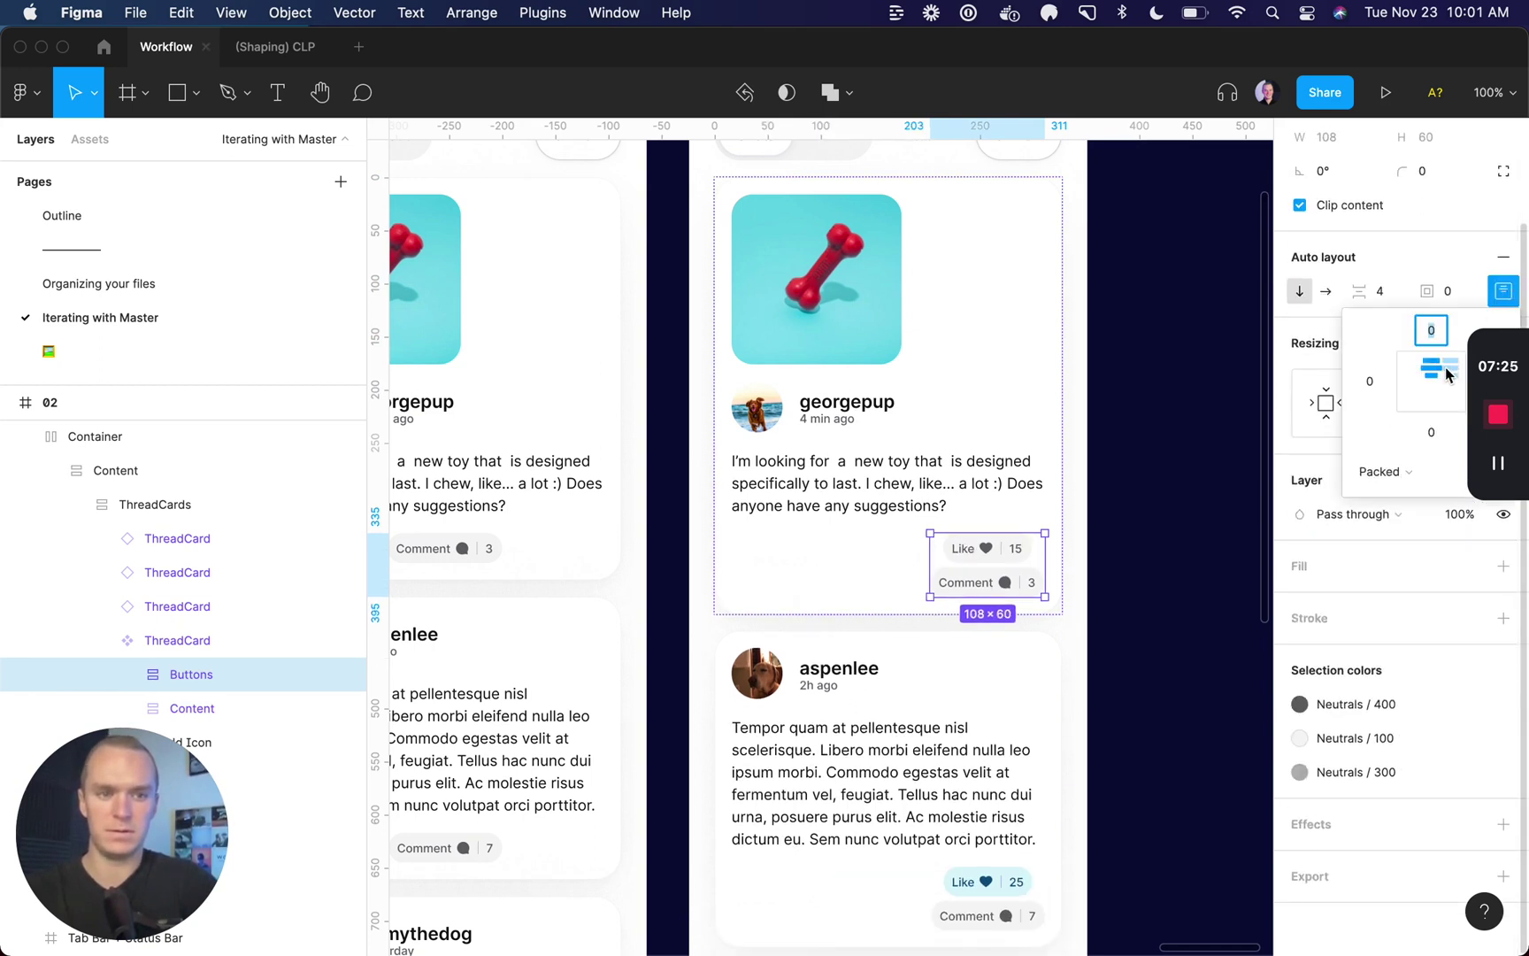
- Move the Buttons group above the post Content and zoom out to all screens
left_click(899, 448)
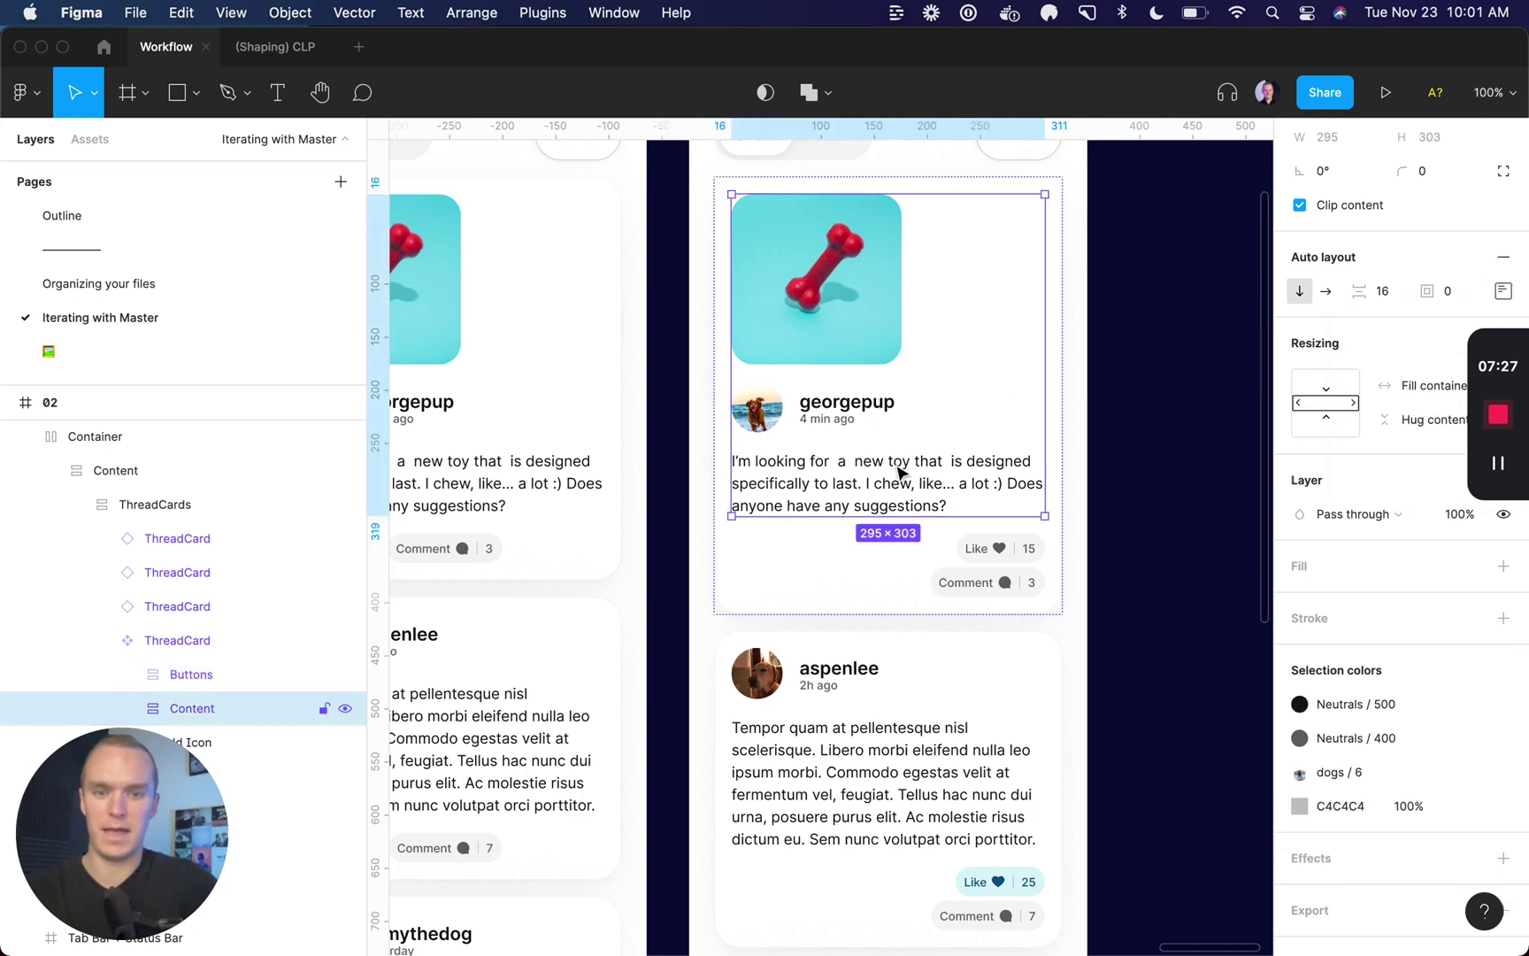
double_click(851, 418)
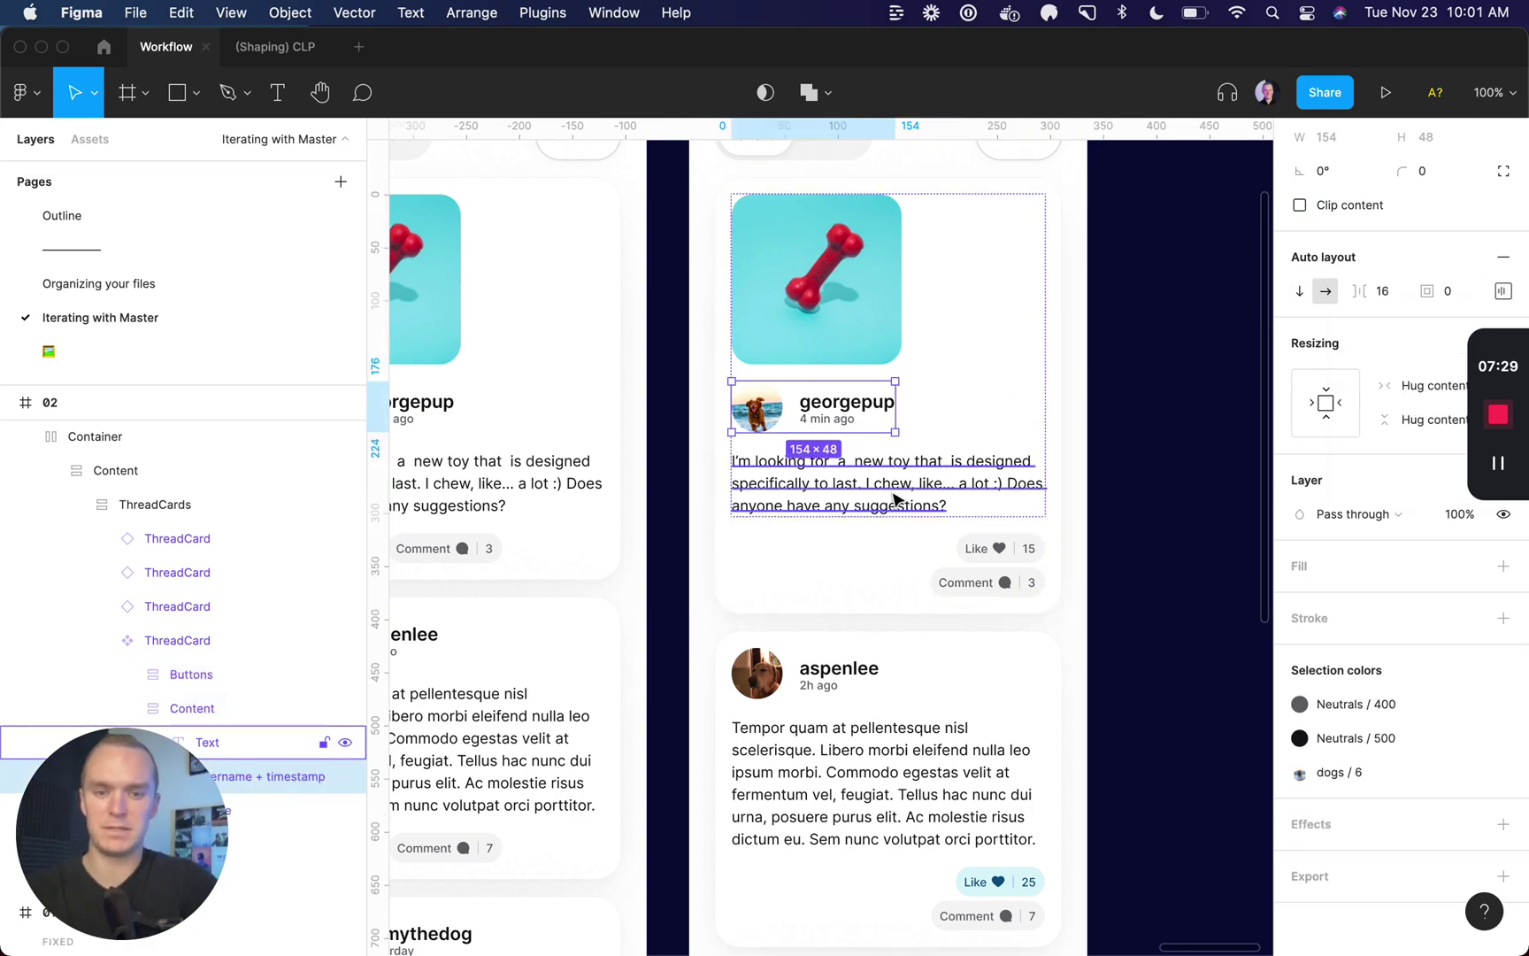
left_click(1013, 580)
key("Up")
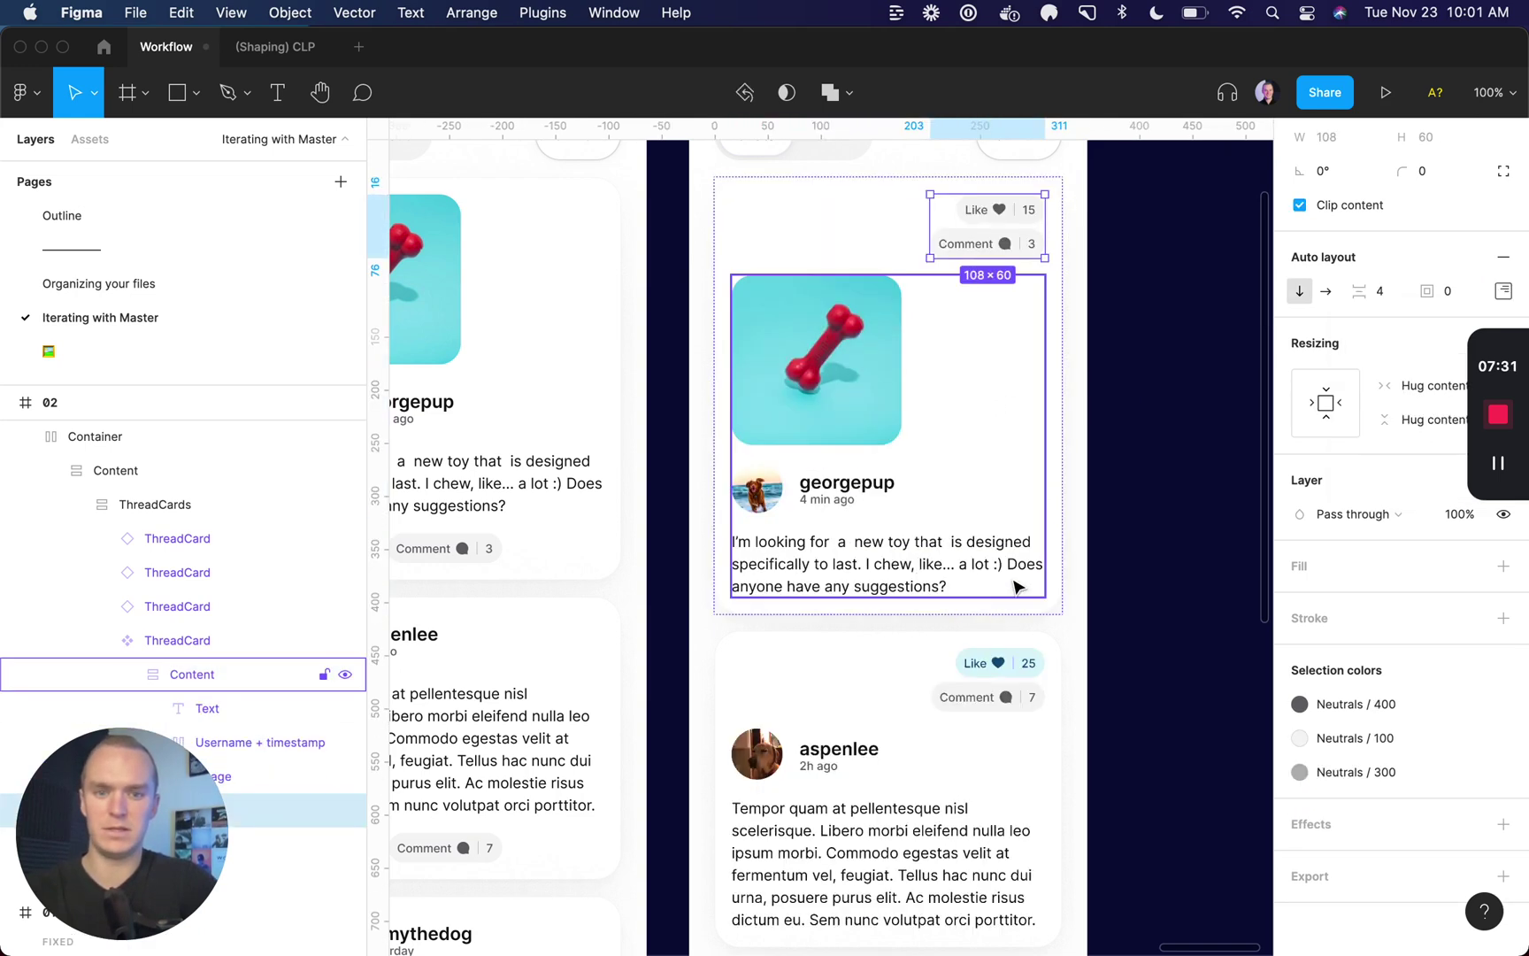
left_click(1143, 426)
key("minus")
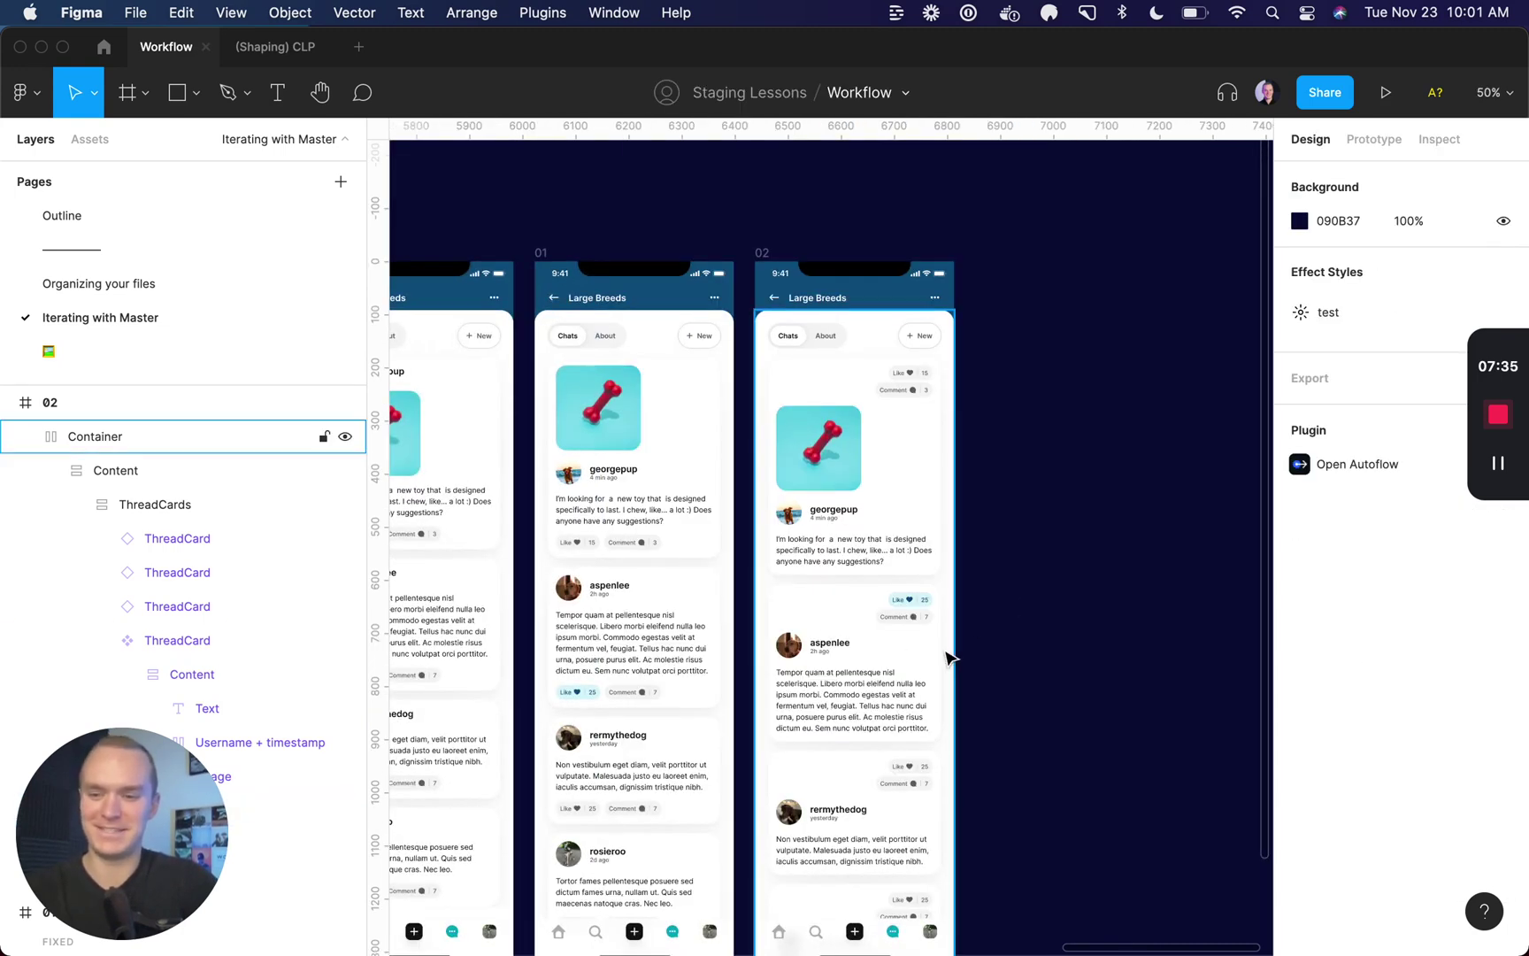
- Duplicate screen 02 as screen 03 and drill into its Content group
left_click(766, 253)
key("ctrl+d")
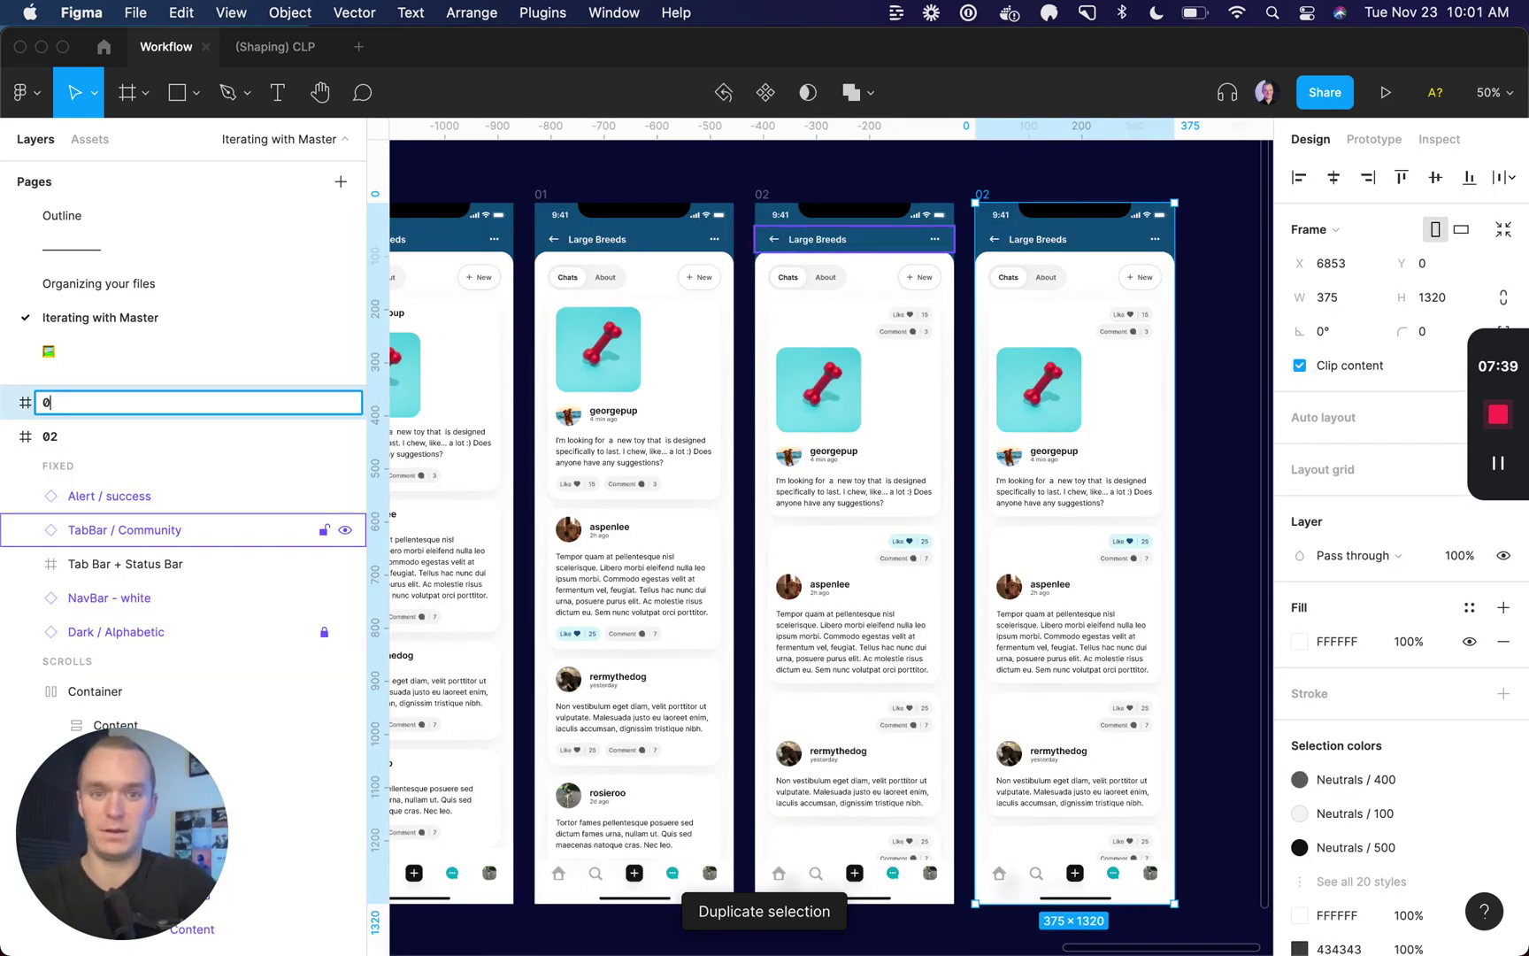
scroll(894, 299, "right", 3)
left_click(793, 411)
double_click(798, 416)
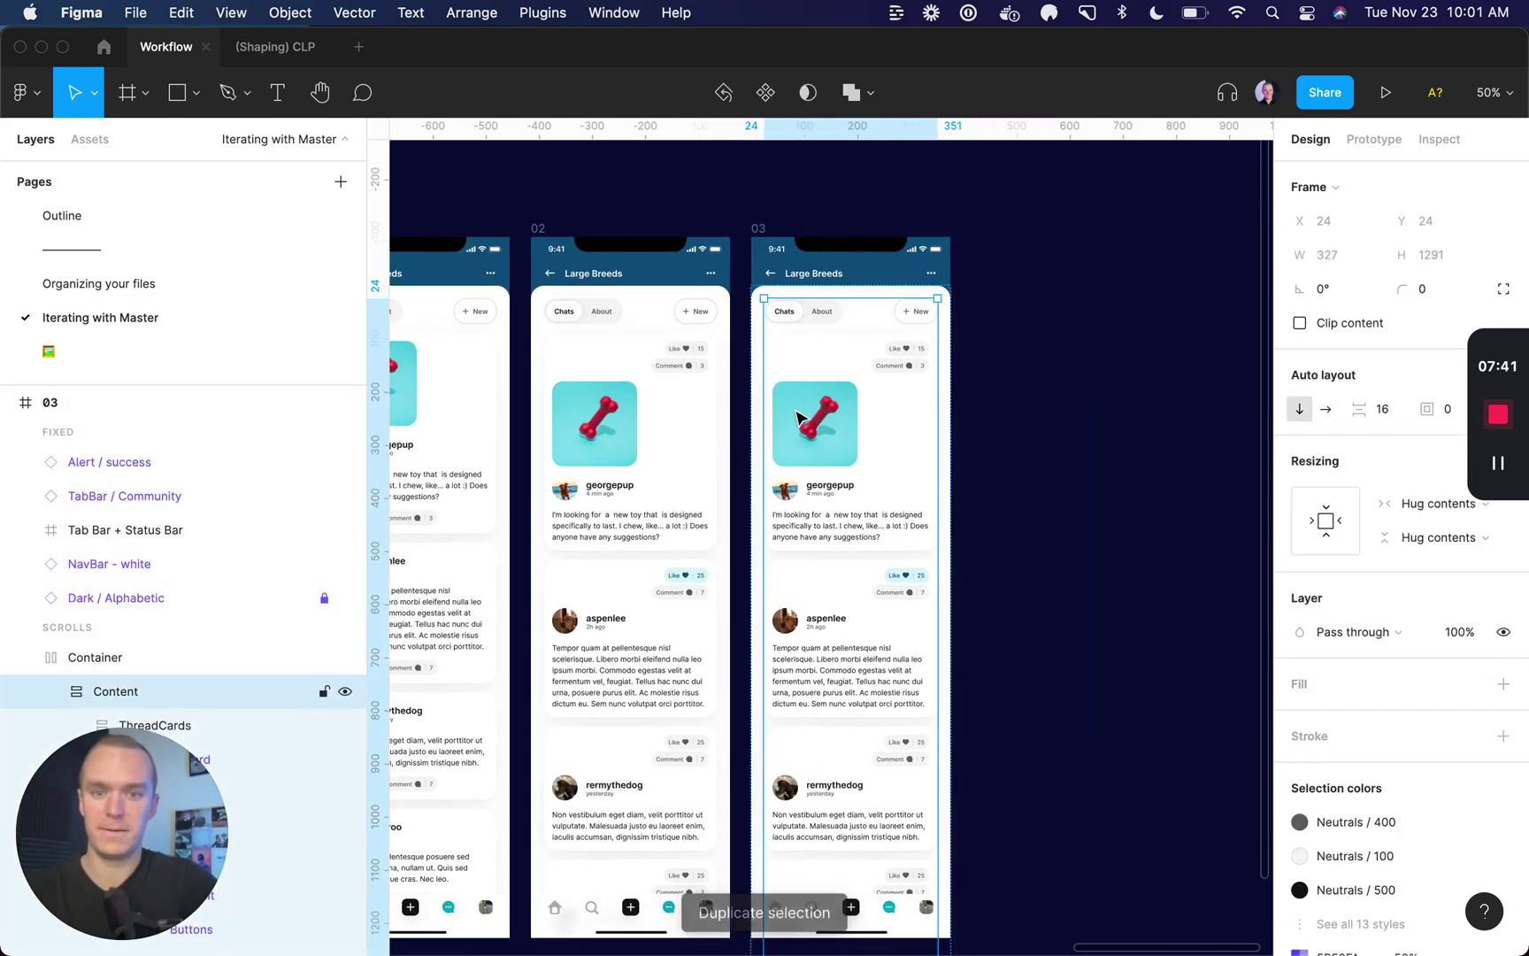
- Create a ThreadCard component from screen 03's cards and place it beside screen 03
left_click(155, 726)
key("Return")
key("super+slash")
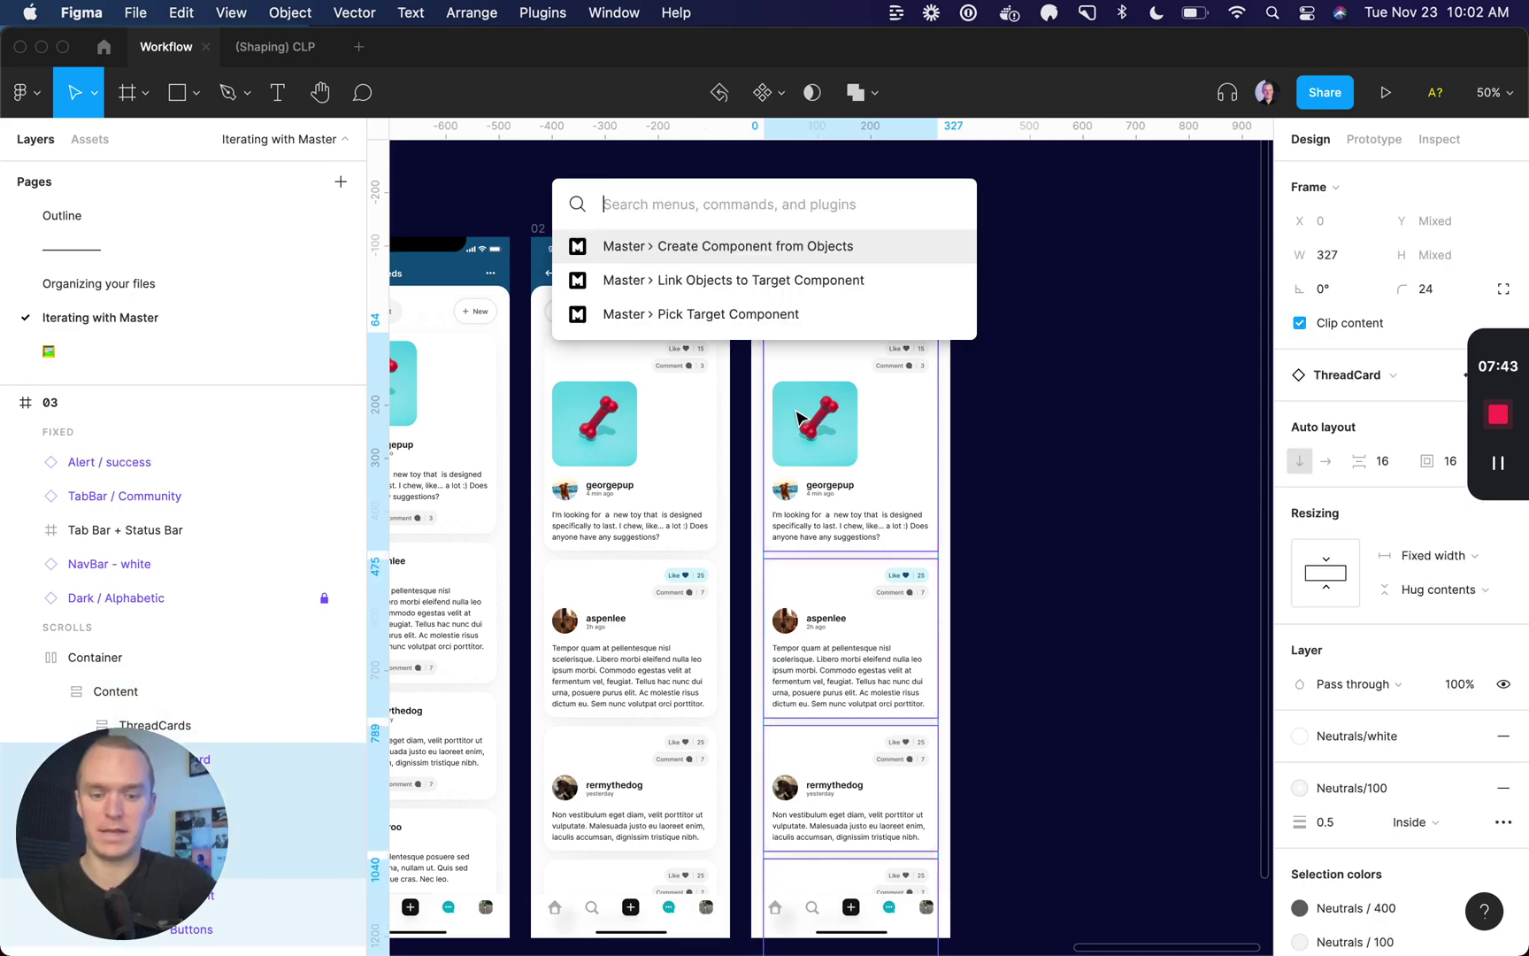
type("master")
key("Return")
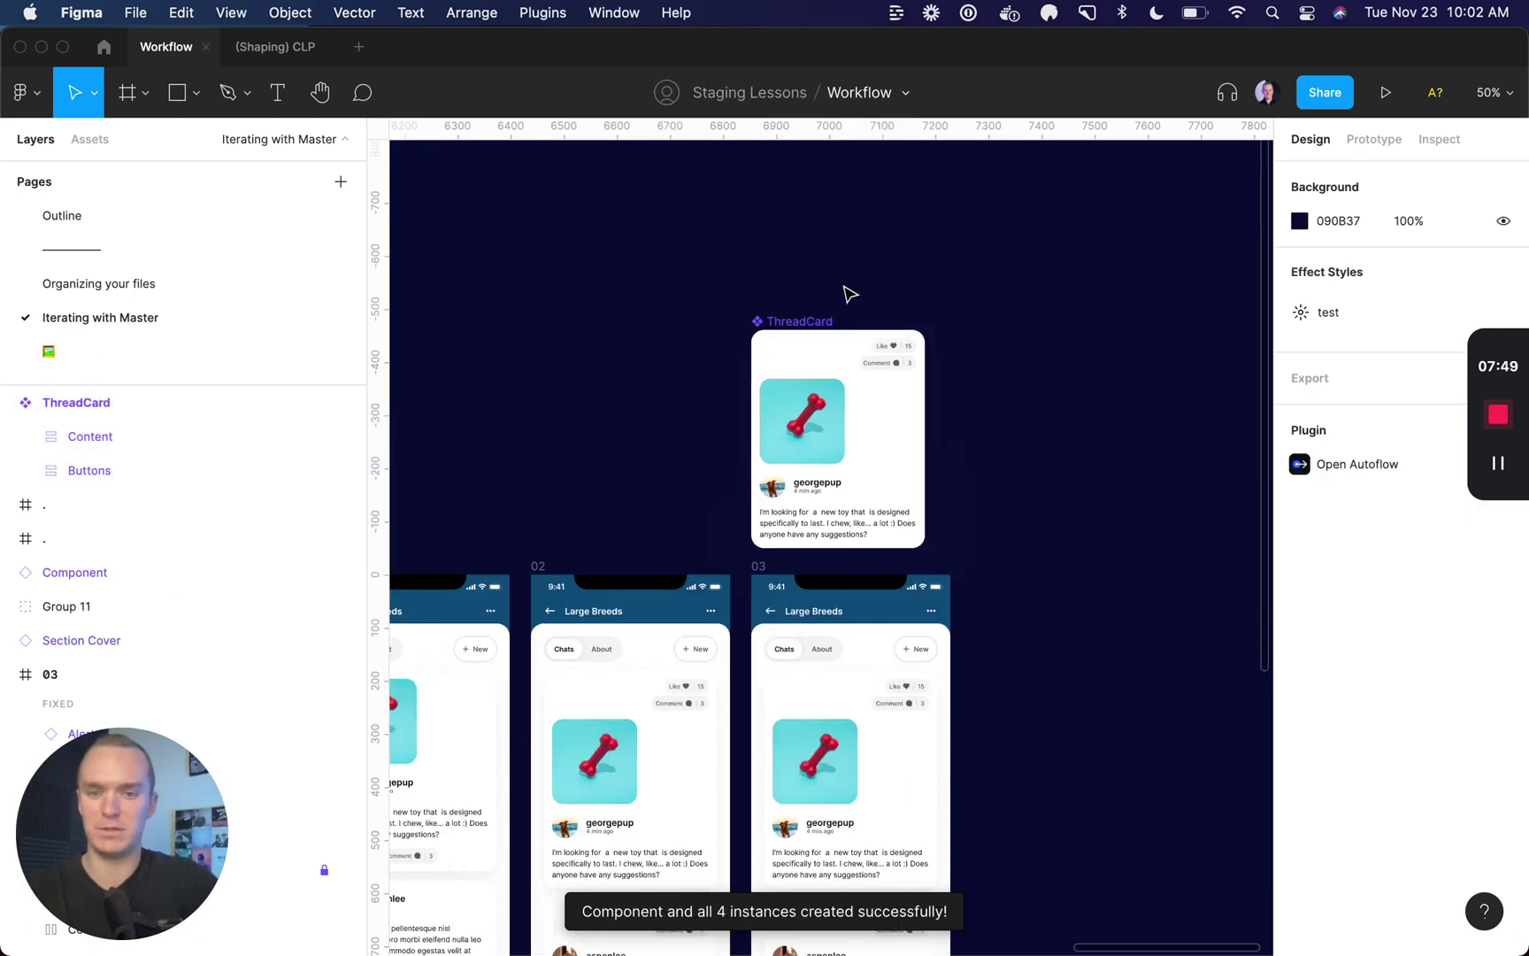
left_click_drag(785, 256, 829, 779)
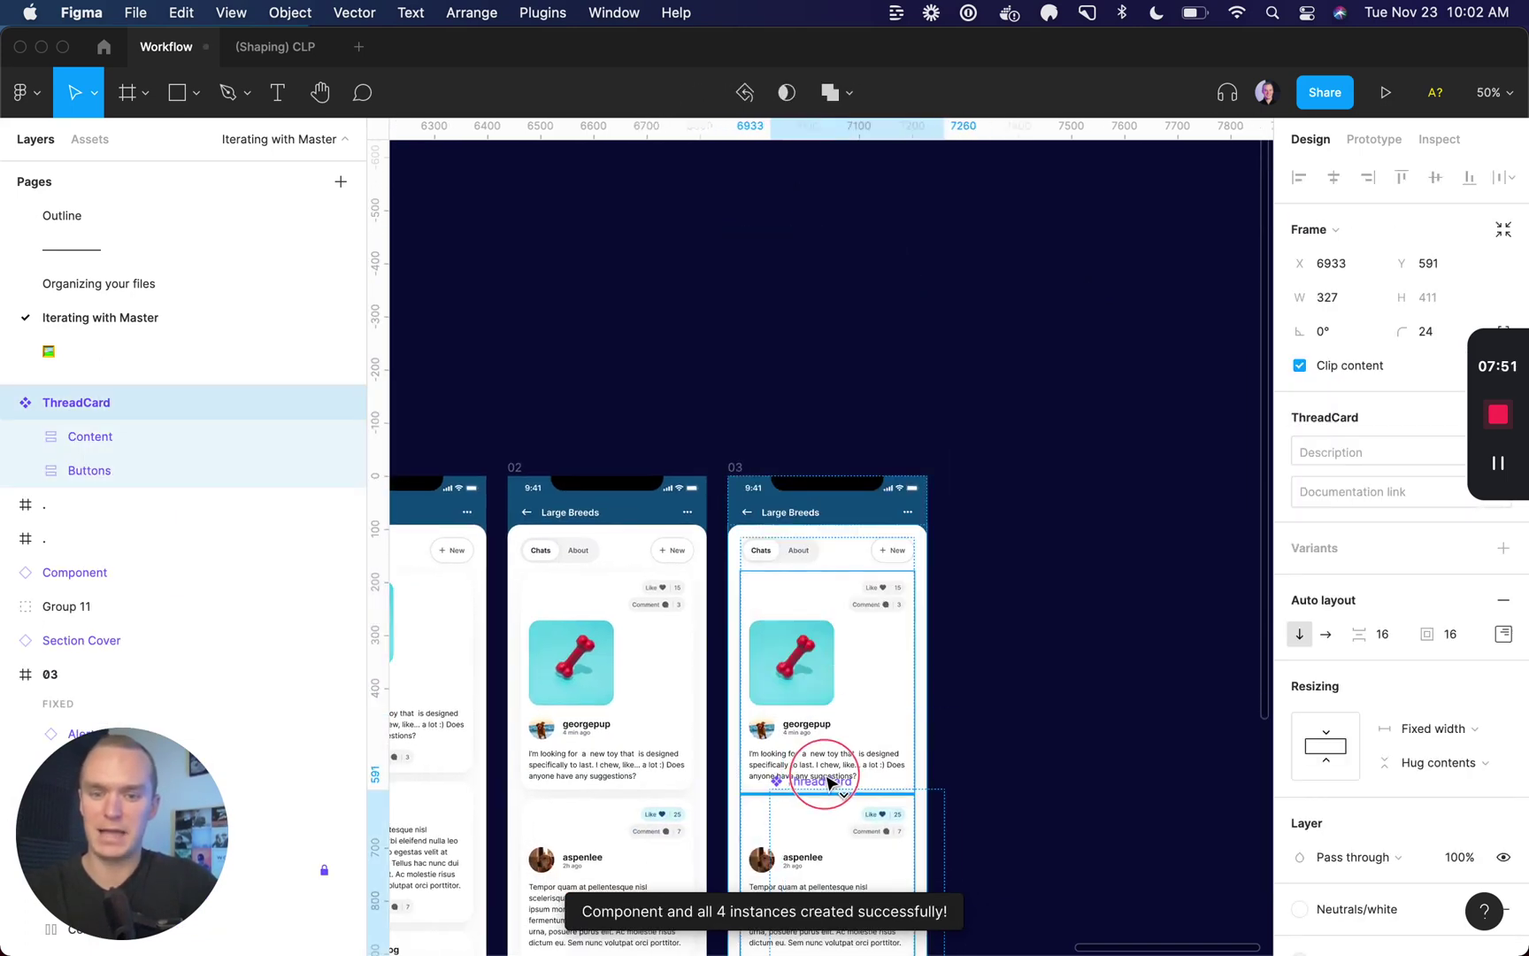
key("Escape")
scroll(987, 618, "down", 2)
scroll(990, 618, "down", 3)
scroll(988, 617, "up", 5)
scroll(968, 502, "up", 3)
left_click(873, 322)
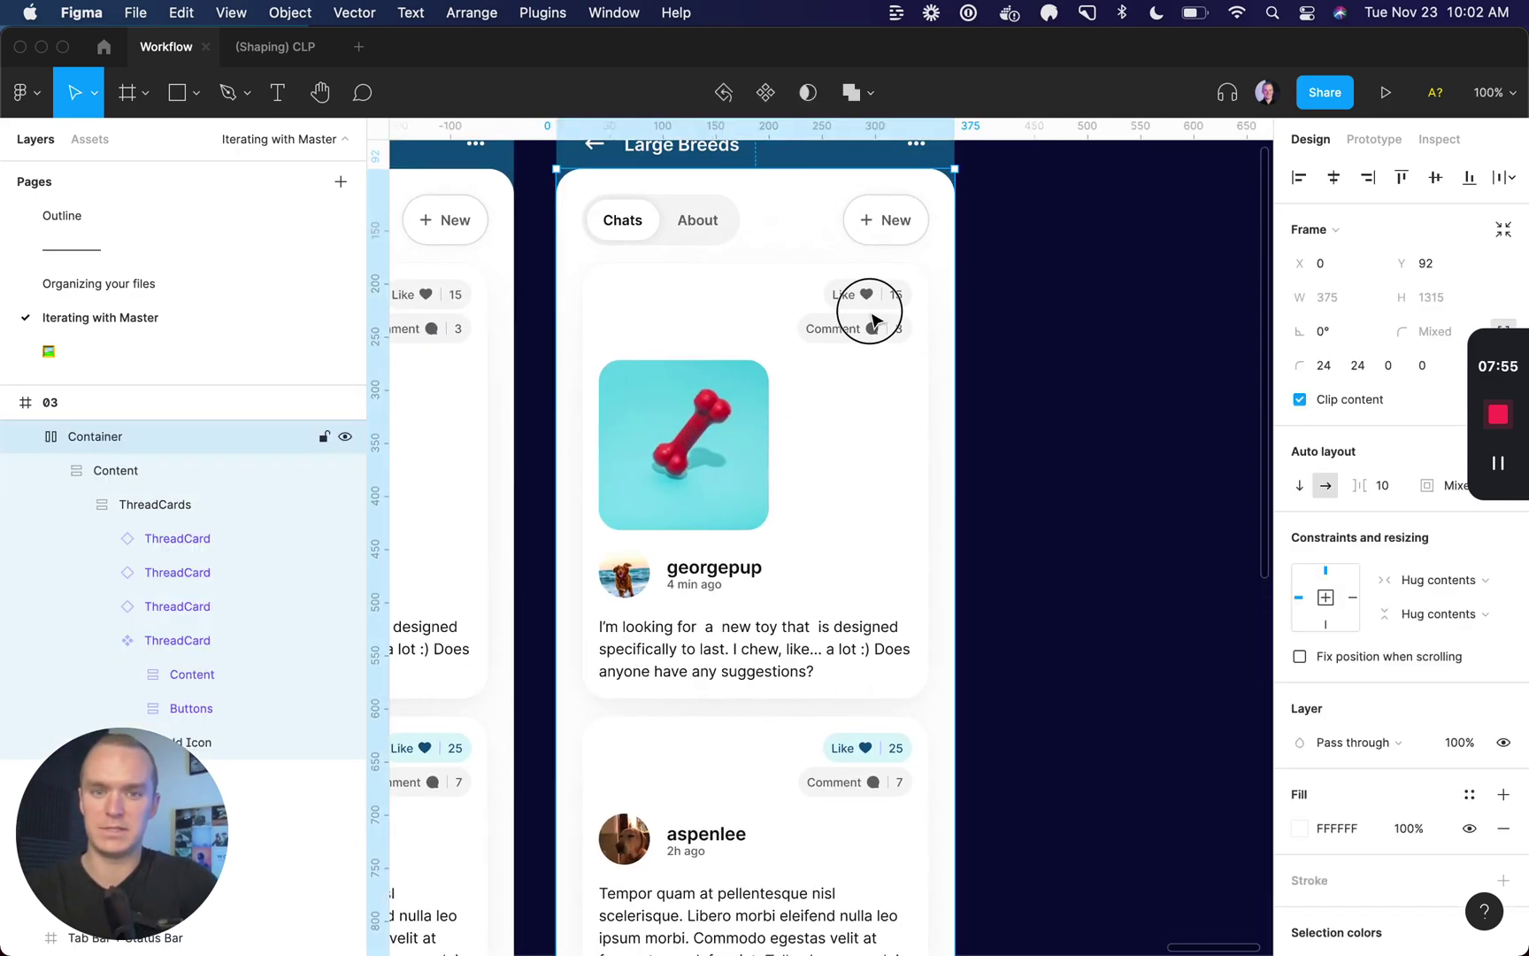
left_click(873, 323)
key("Down")
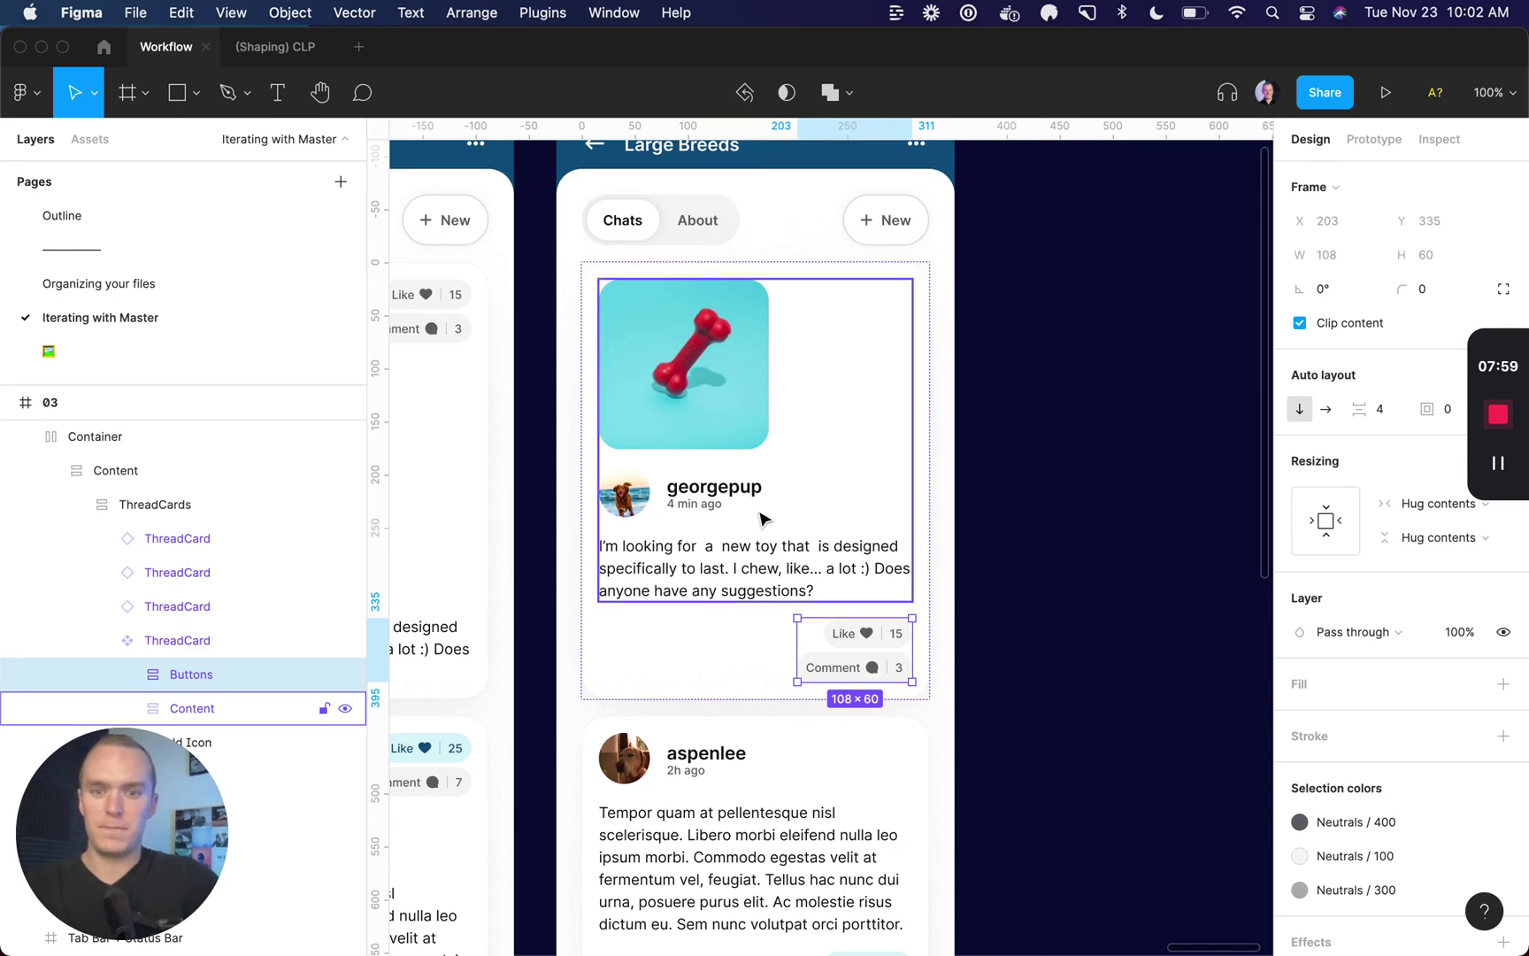
key("Escape")
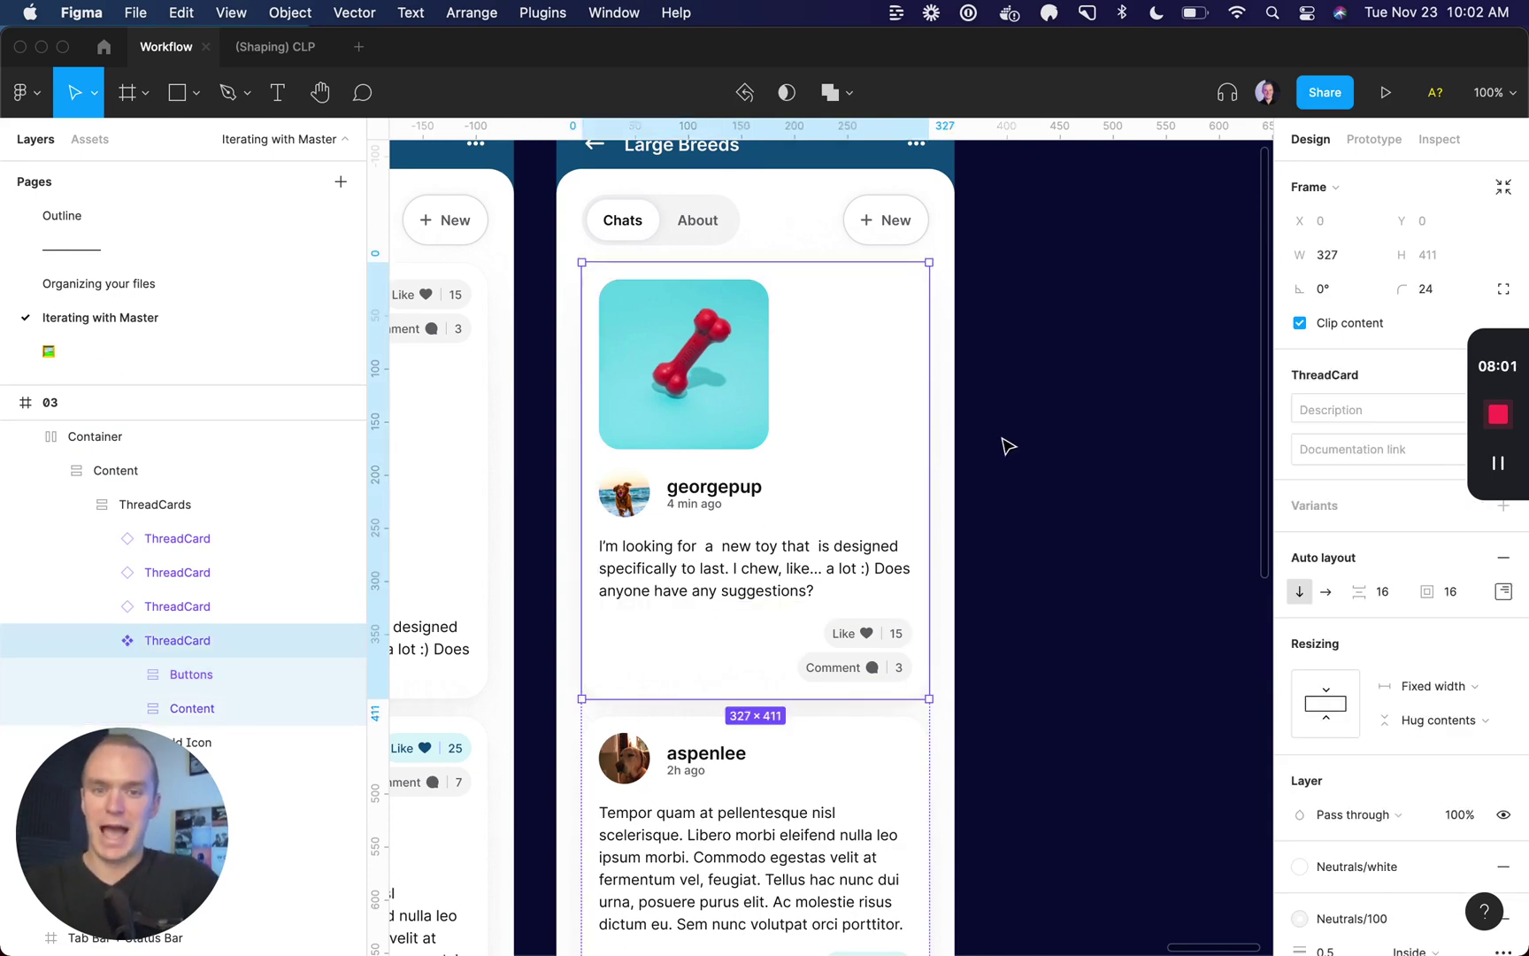
scroll(820, 693, "down", 4)
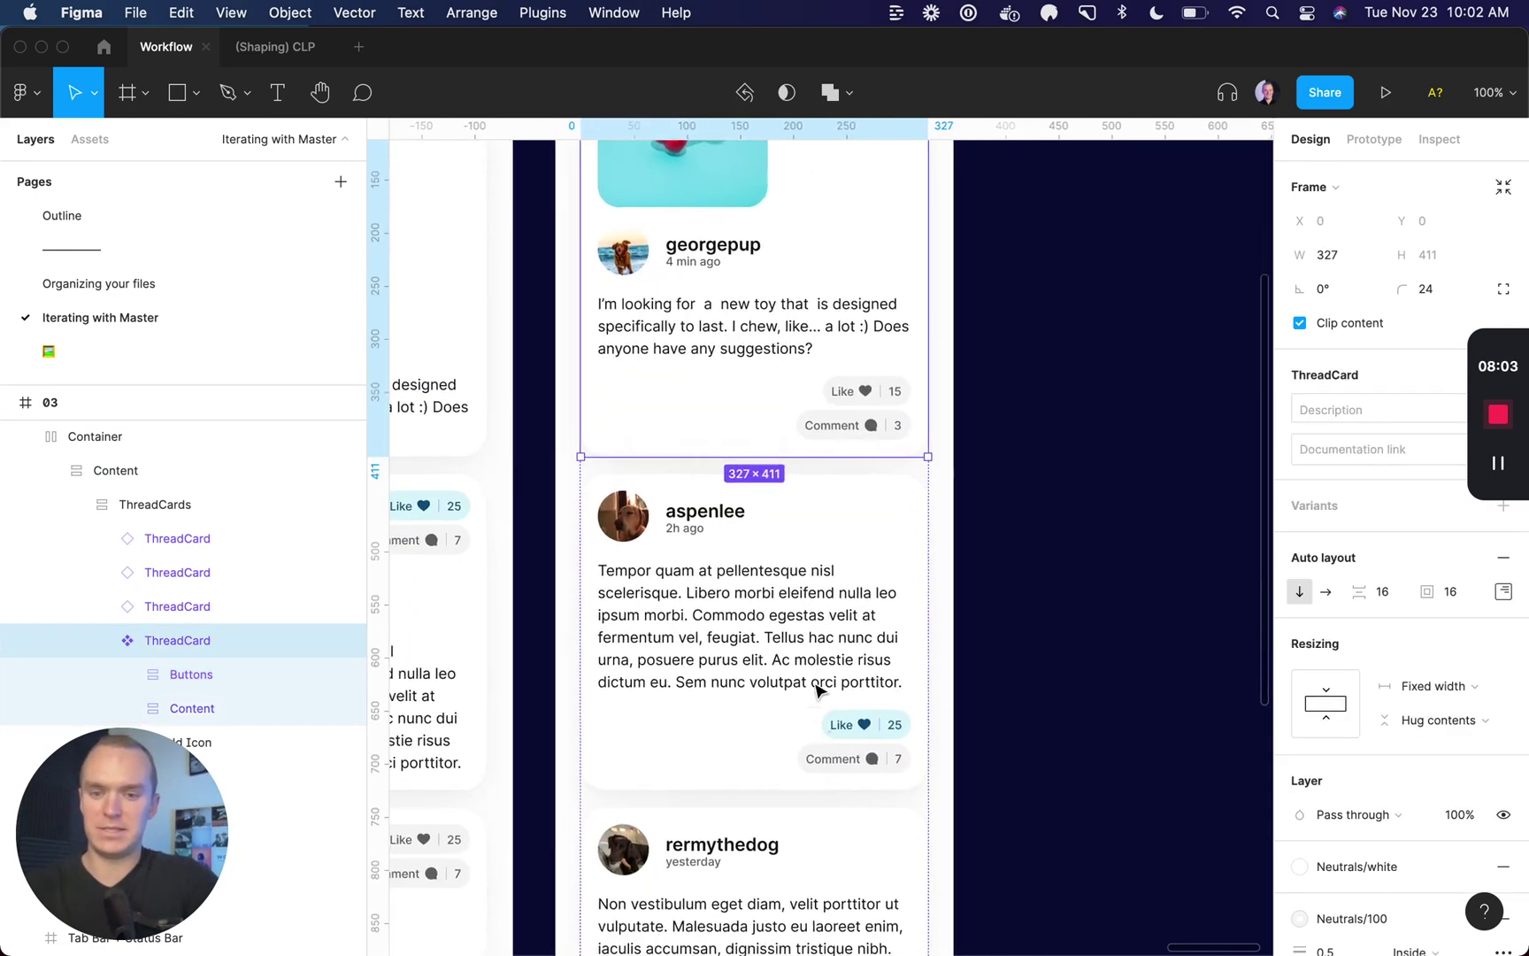
left_click(801, 682)
left_click(775, 865)
scroll(774, 865, "up", 4)
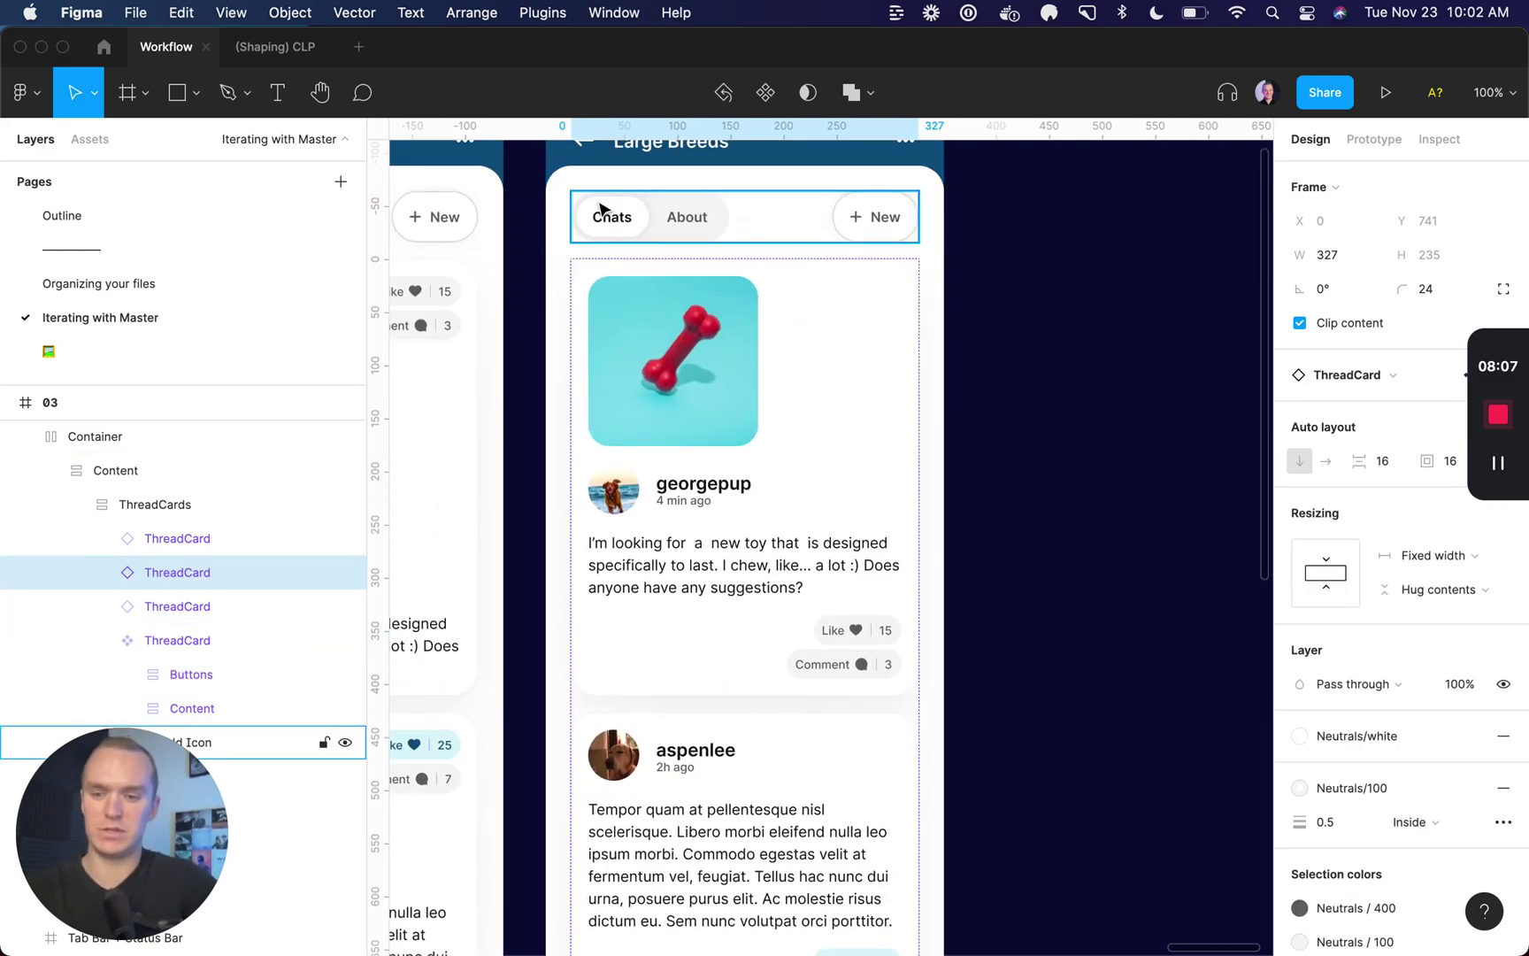
- Give screen 03's Container 0 padding and a fixed 343 width, centred horizontally
left_click(1096, 427)
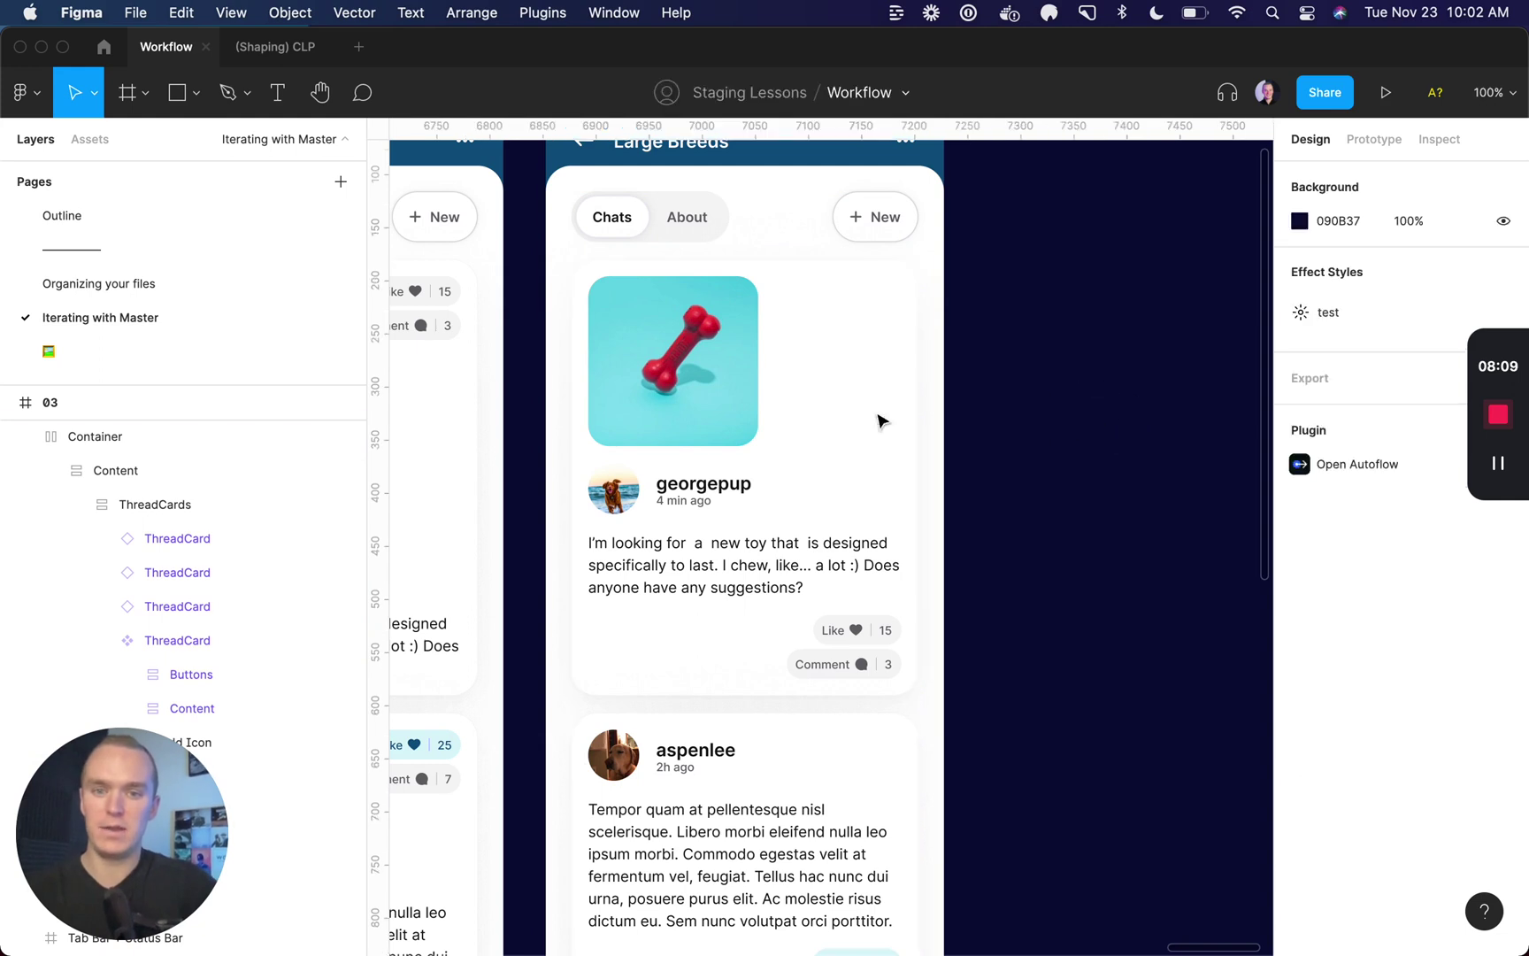
left_click(732, 420)
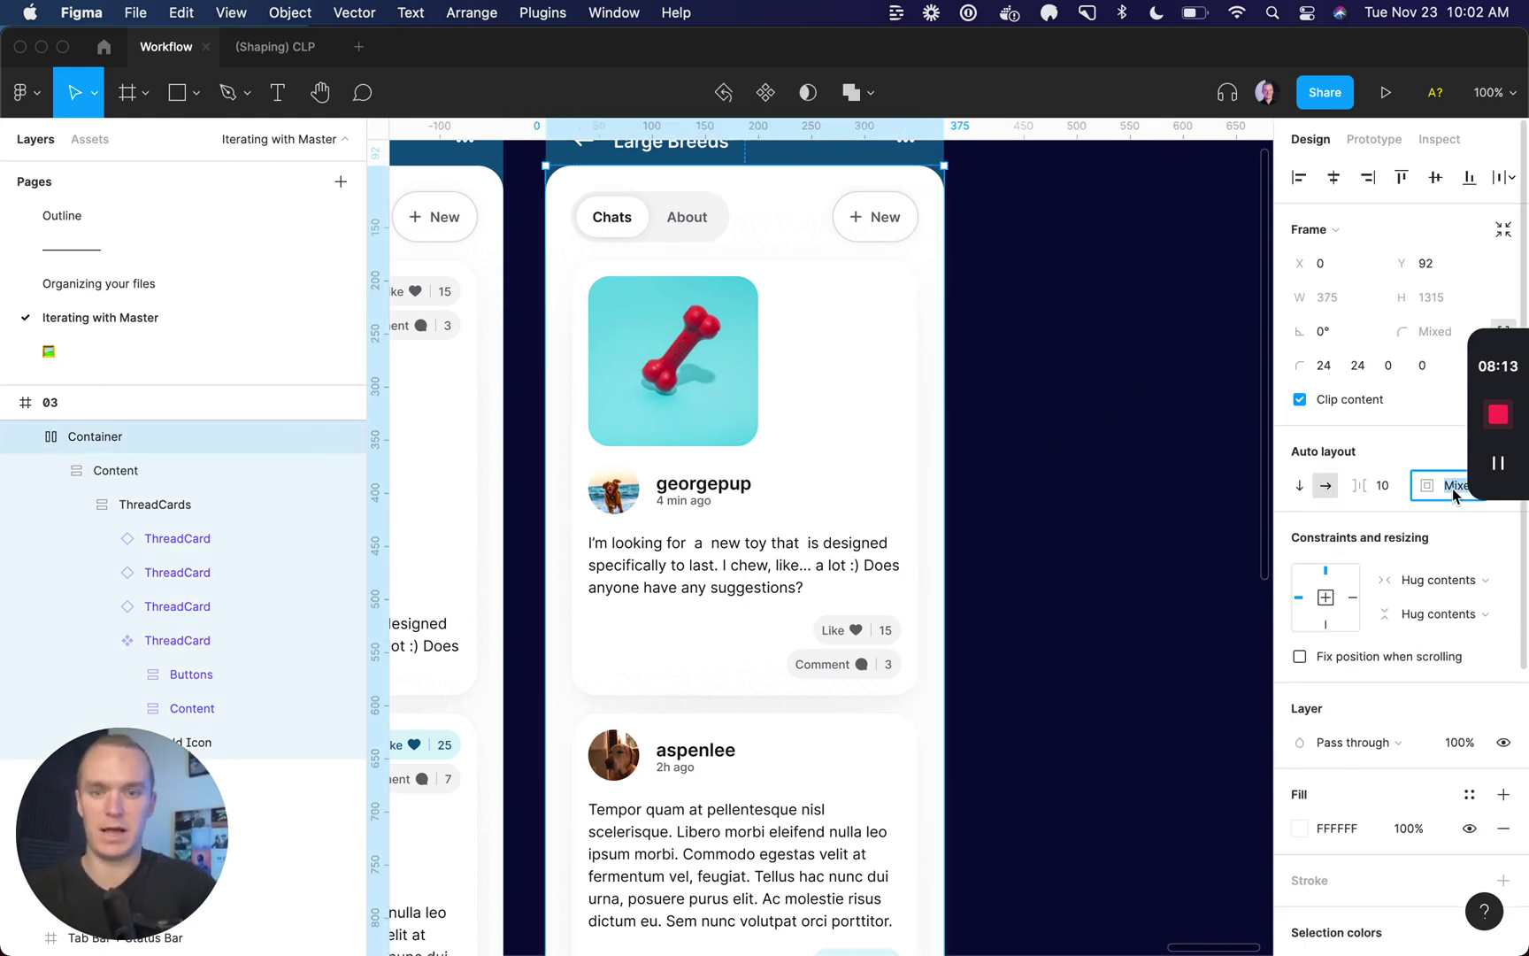
type("0")
key("Return")
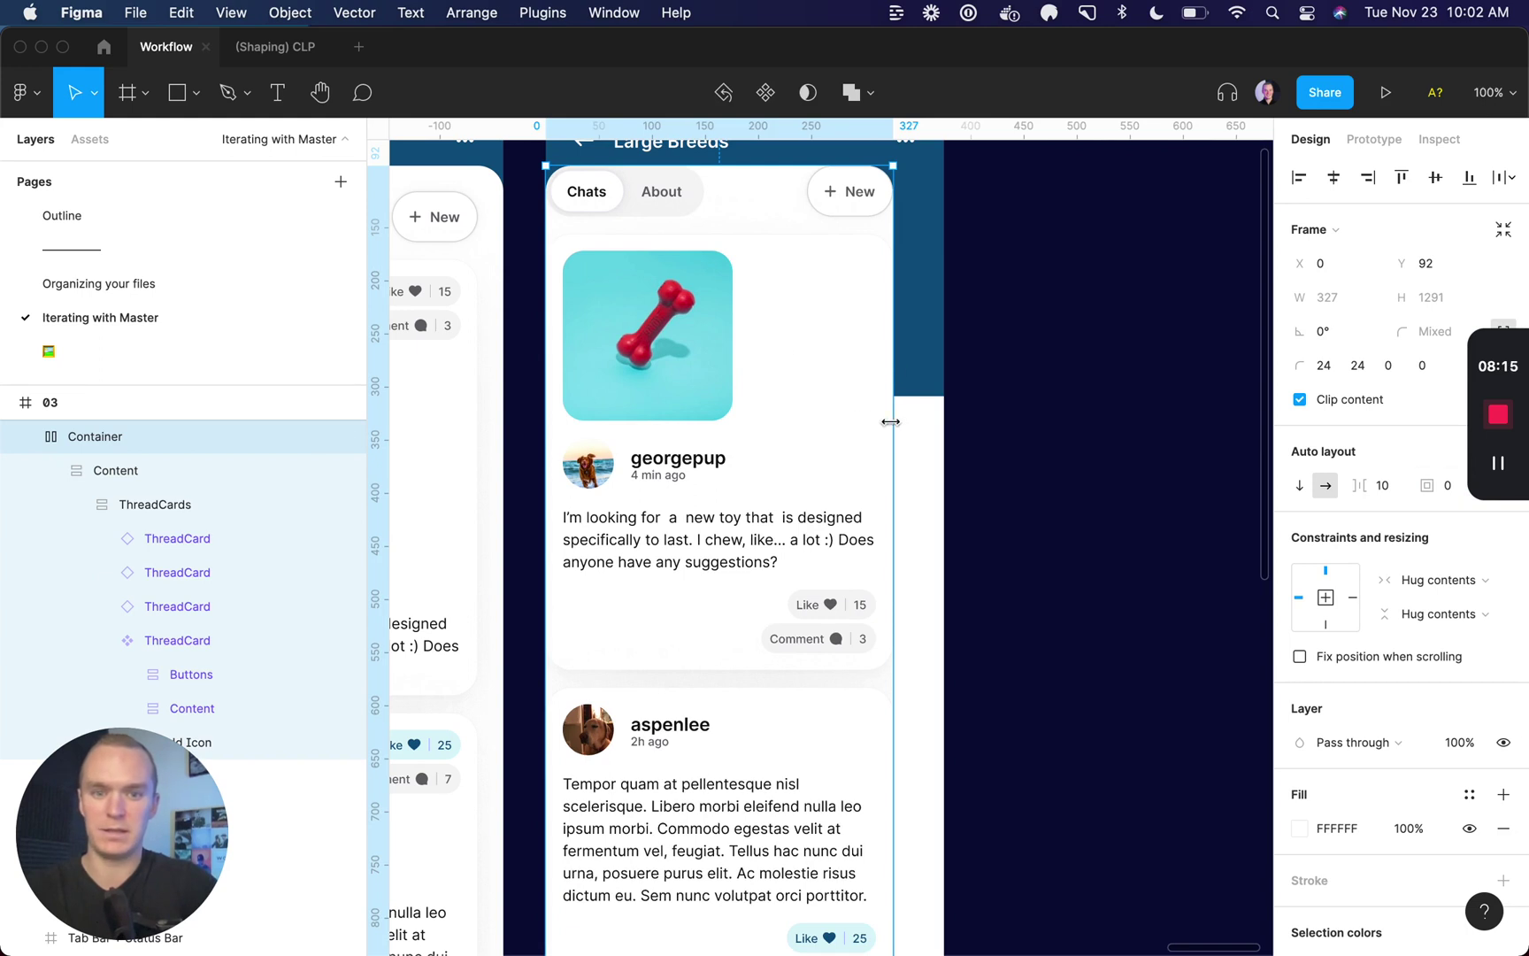
left_click(1429, 579)
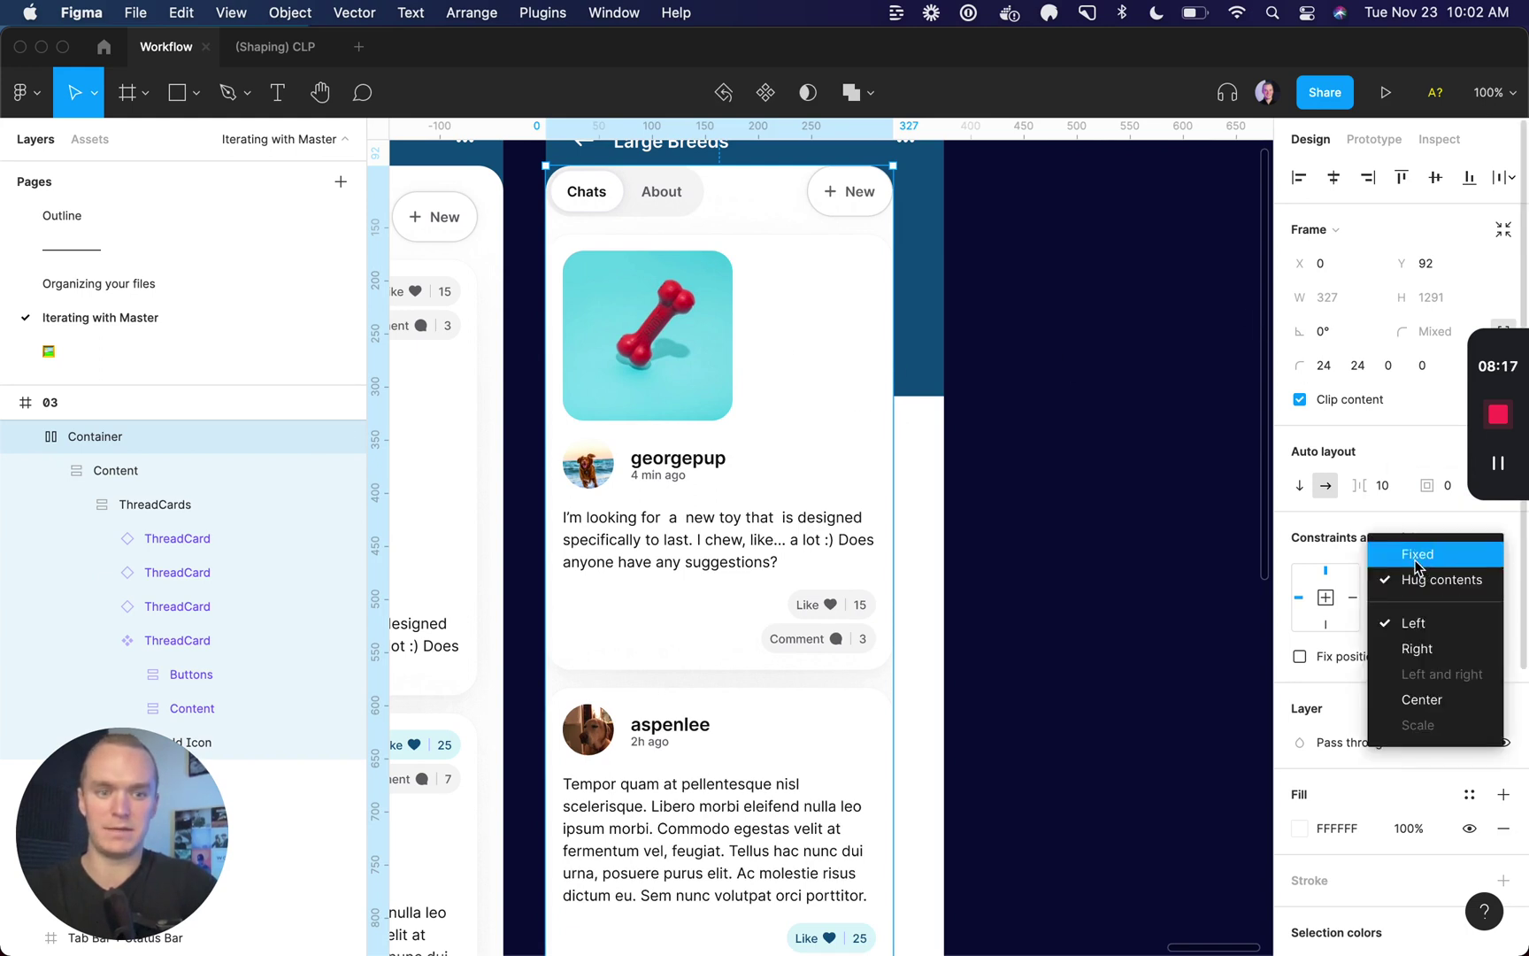
left_click(1359, 305)
type("343")
key("Return")
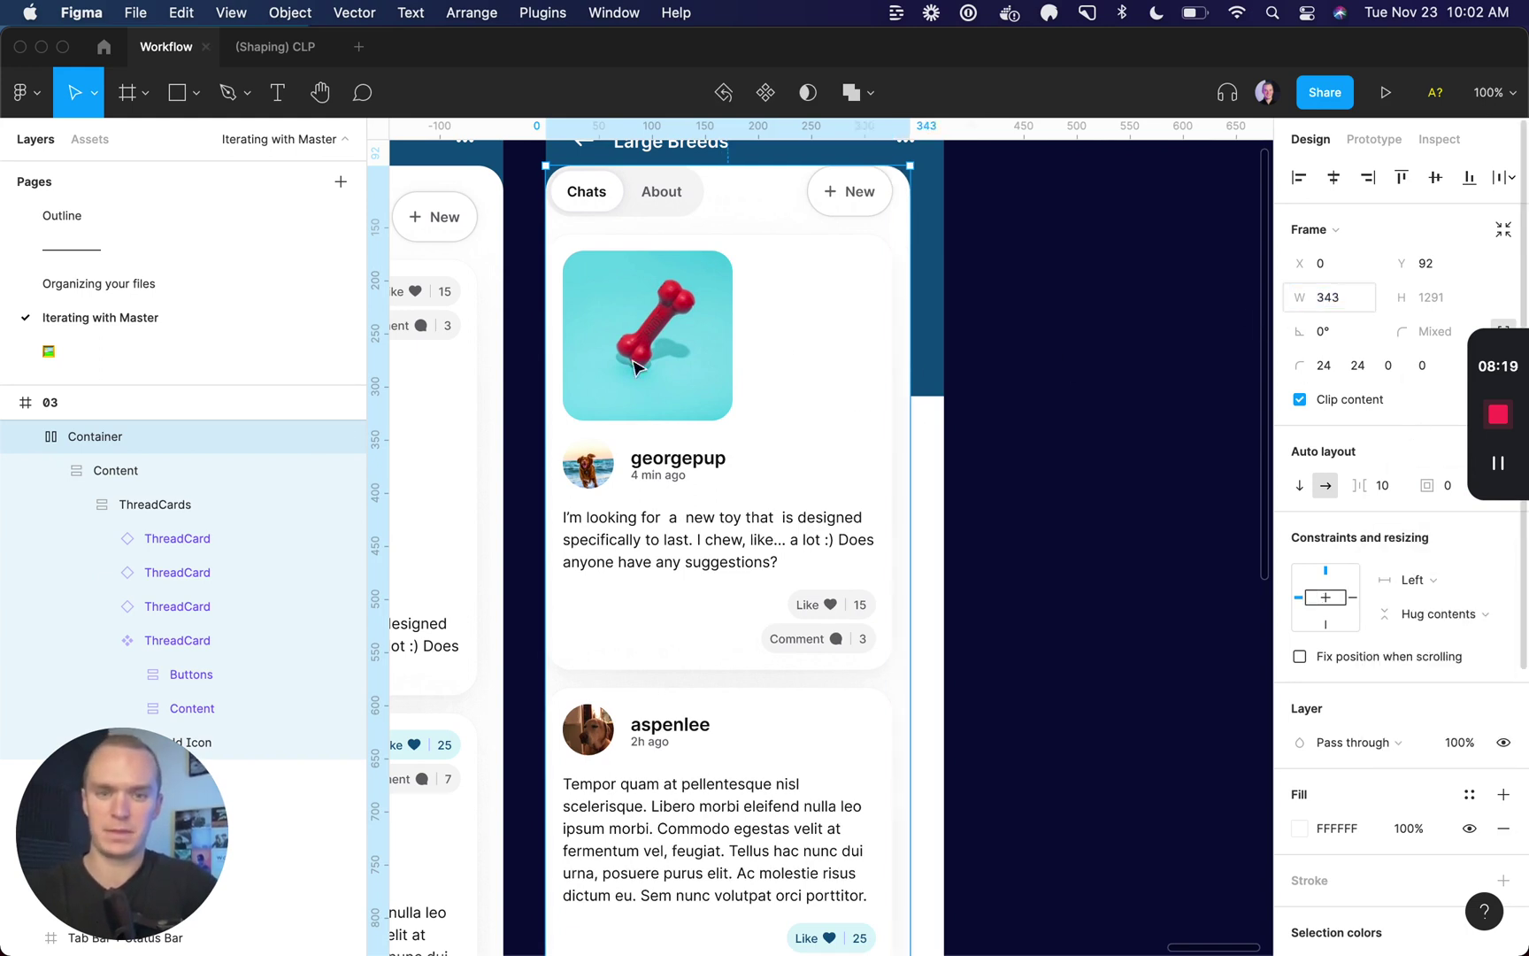
left_click(1334, 177)
- Set the Content group and ThreadCards list to fill the container width
double_click(783, 410)
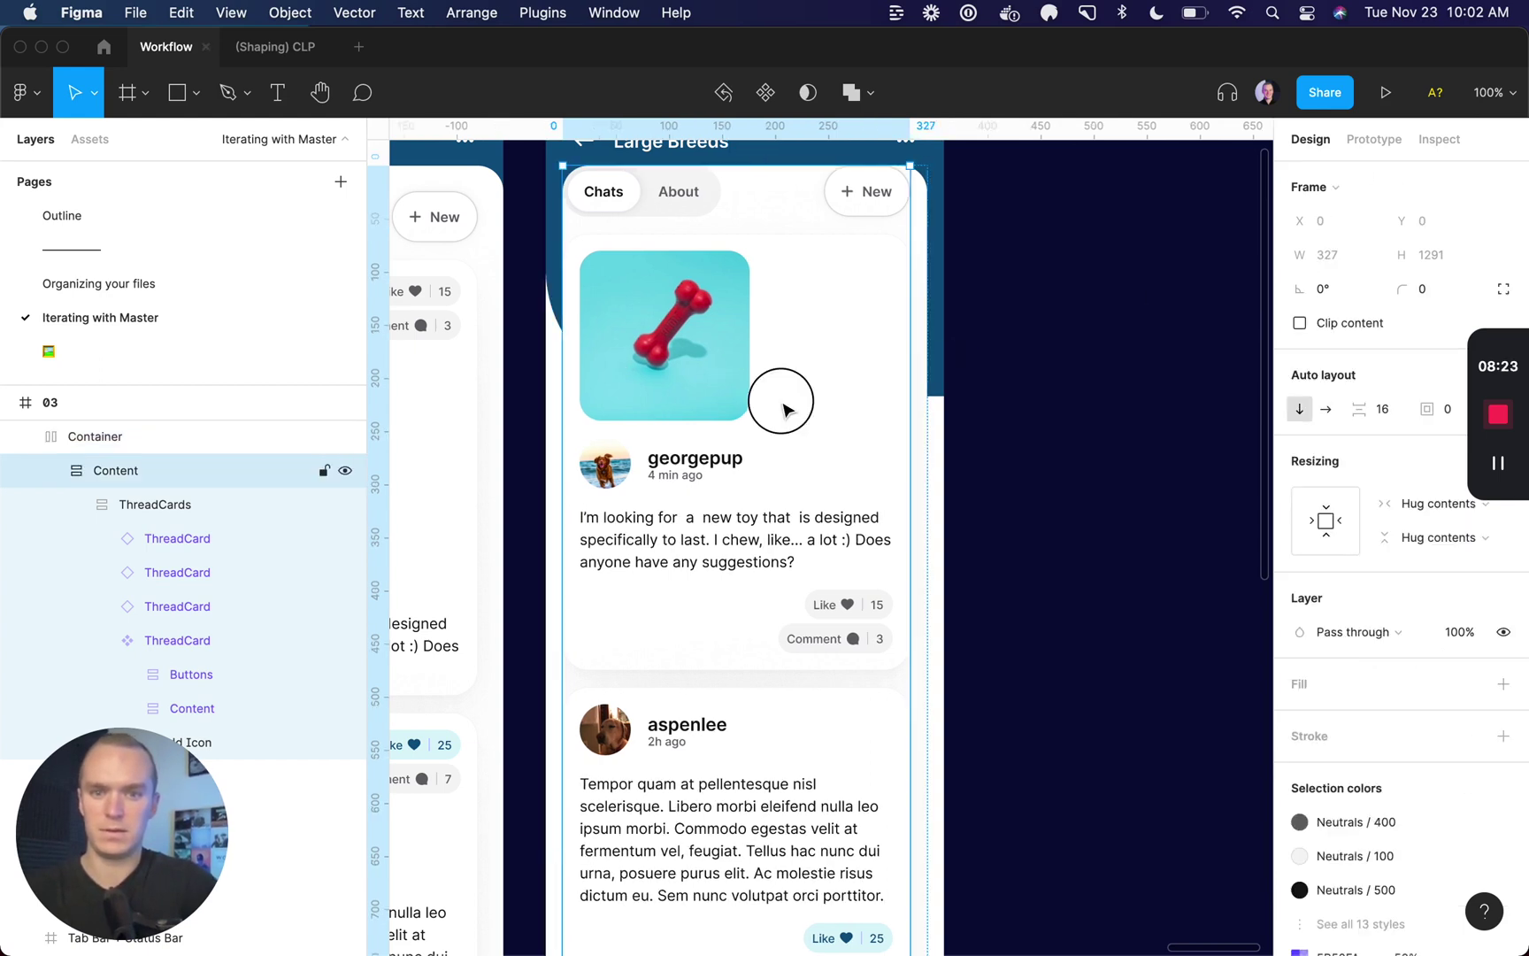
key("shift+Return")
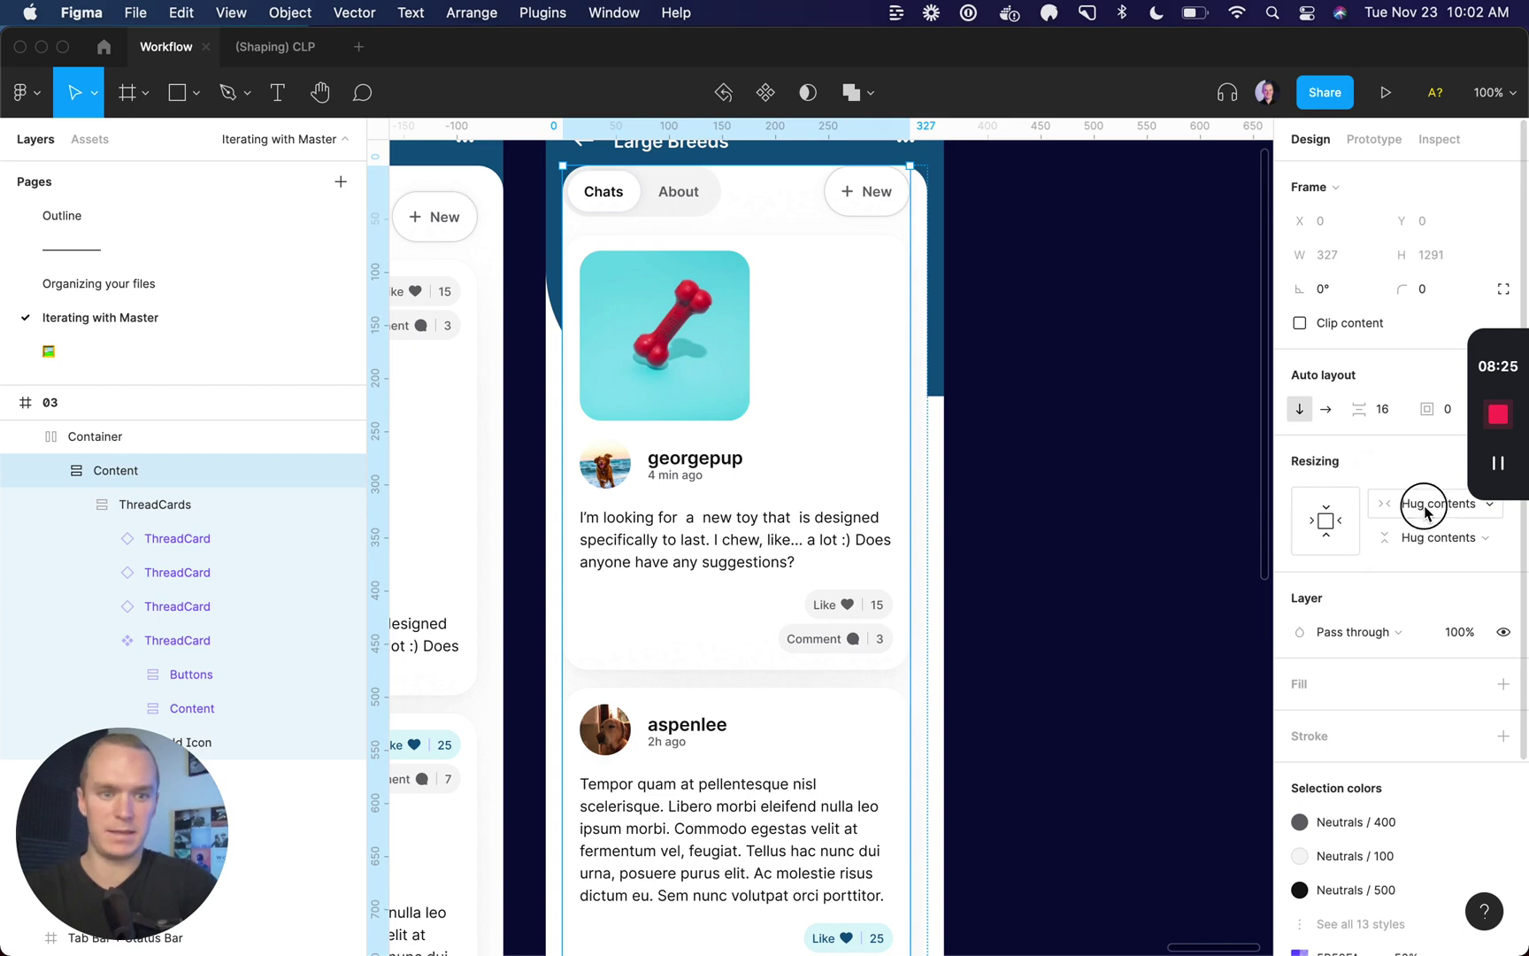
left_click(1429, 504)
left_click(1435, 537)
key("Return")
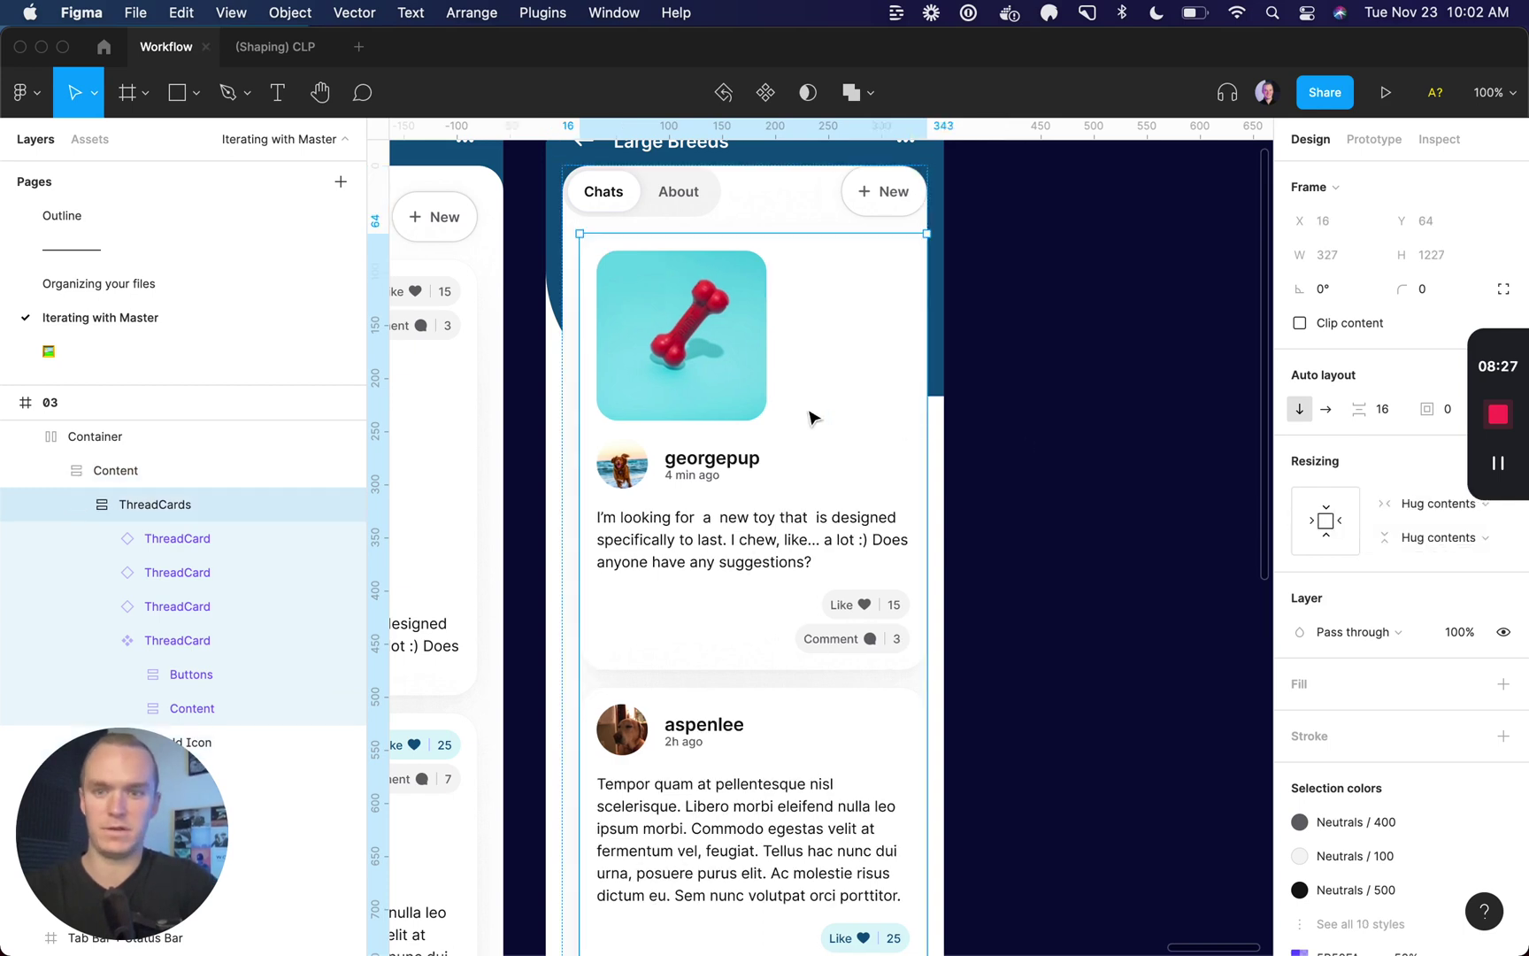
left_click(1418, 504)
left_click(1434, 532)
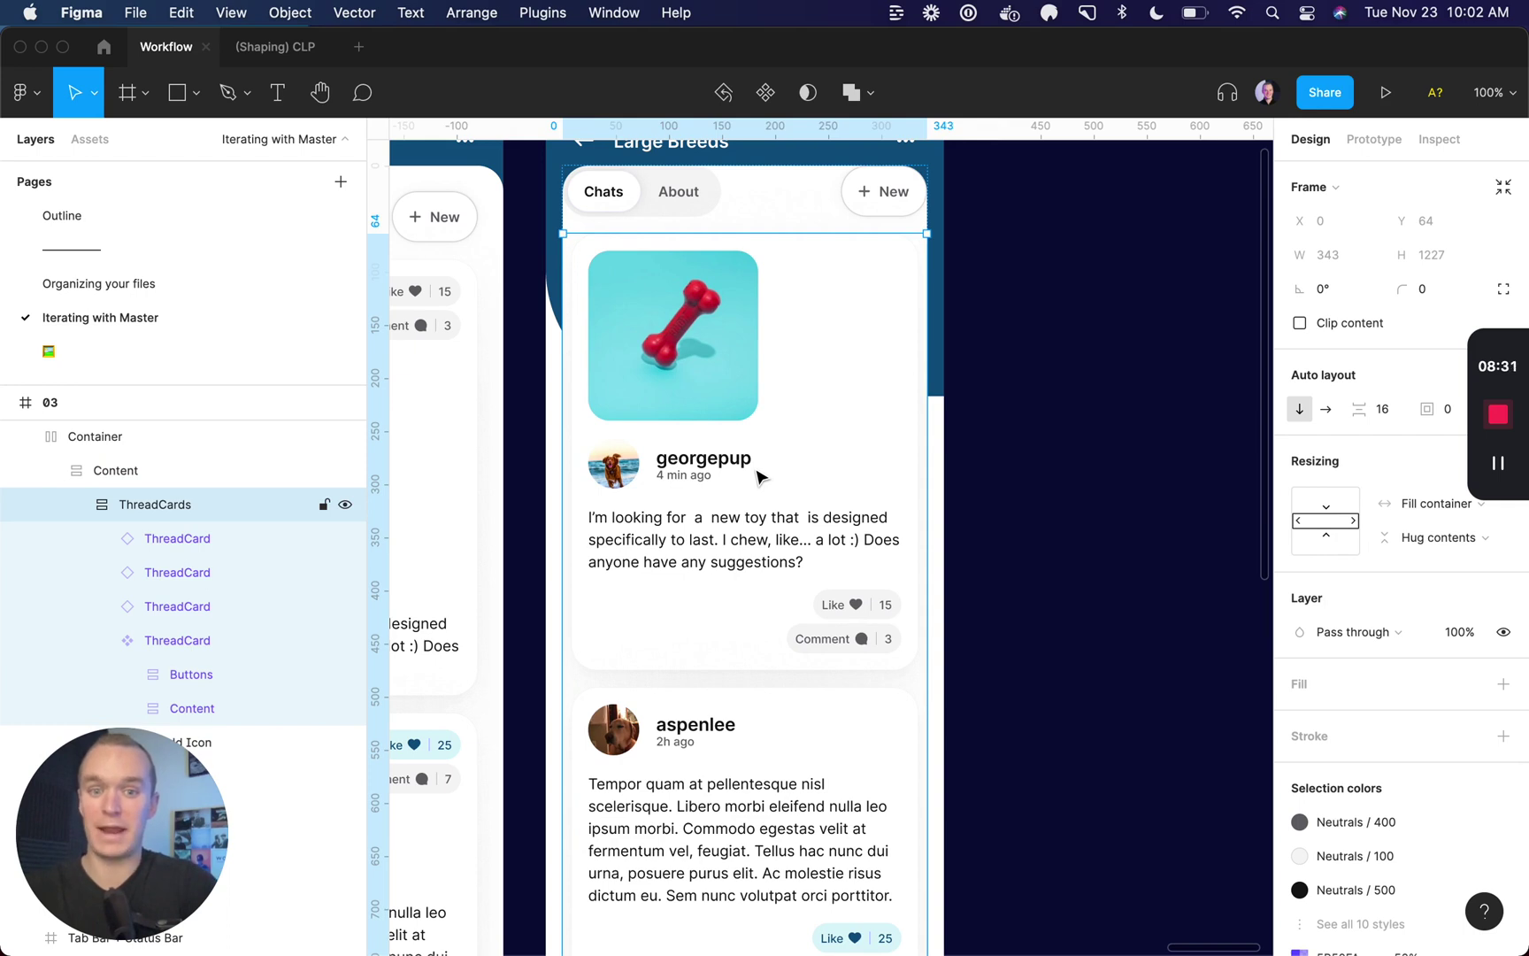
- Set each ThreadCard's horizontal resizing to Fill container
key("Return")
key("shift+Return")
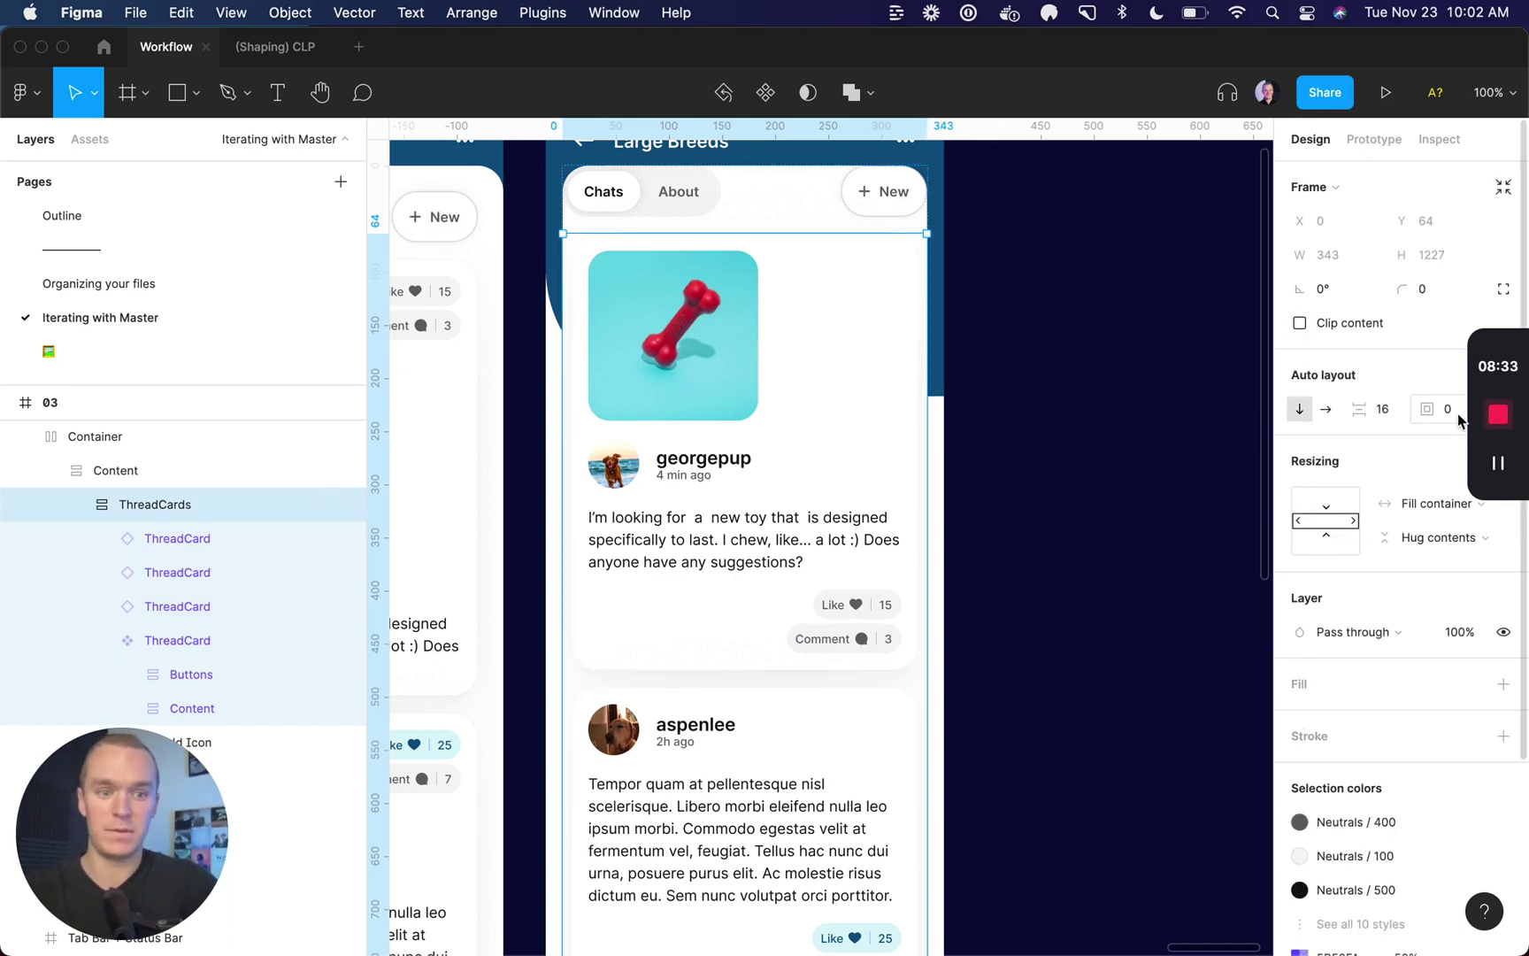
left_click(826, 425)
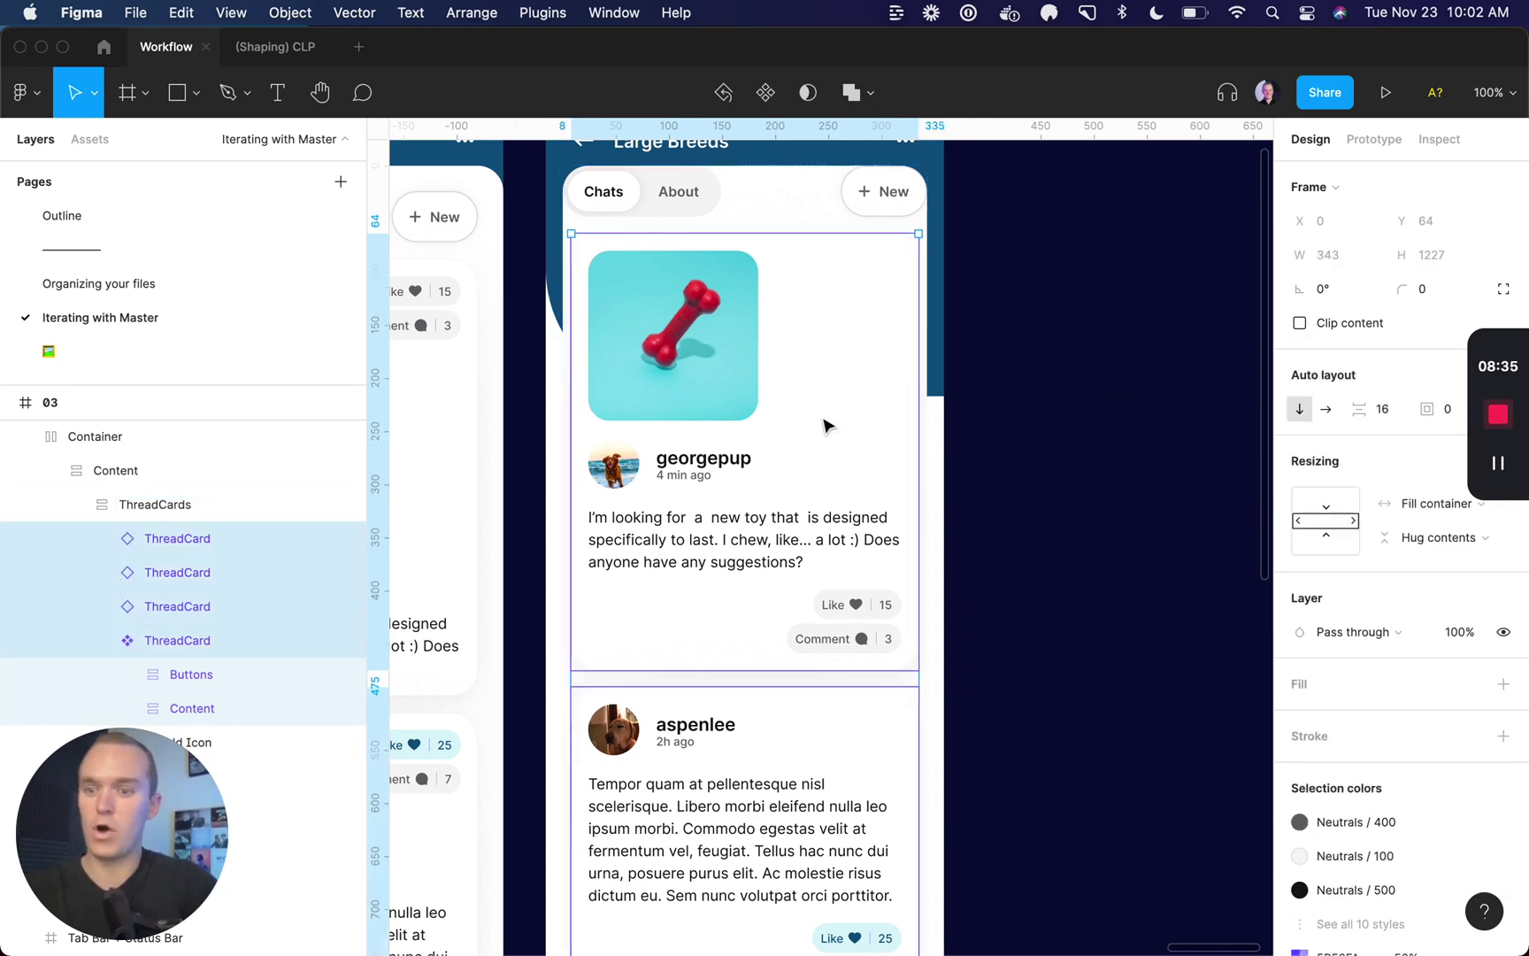
left_click(1437, 588)
left_click(1425, 557)
left_click(1427, 609)
key("Escape")
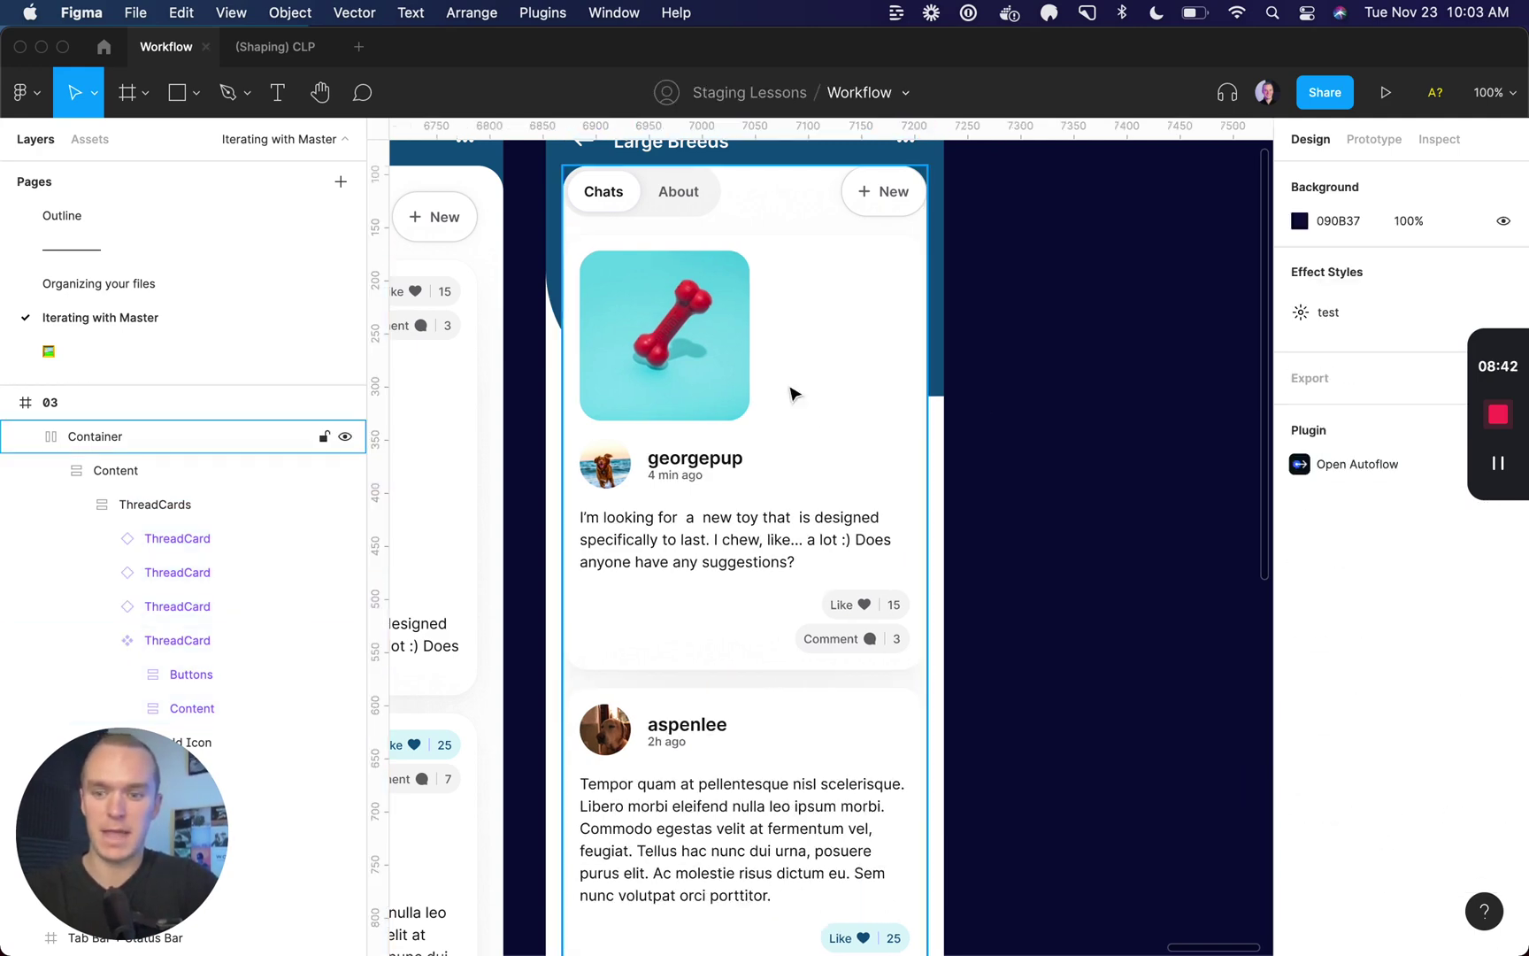
- Square off the first ThreadCard's corner radius
double_click(771, 463)
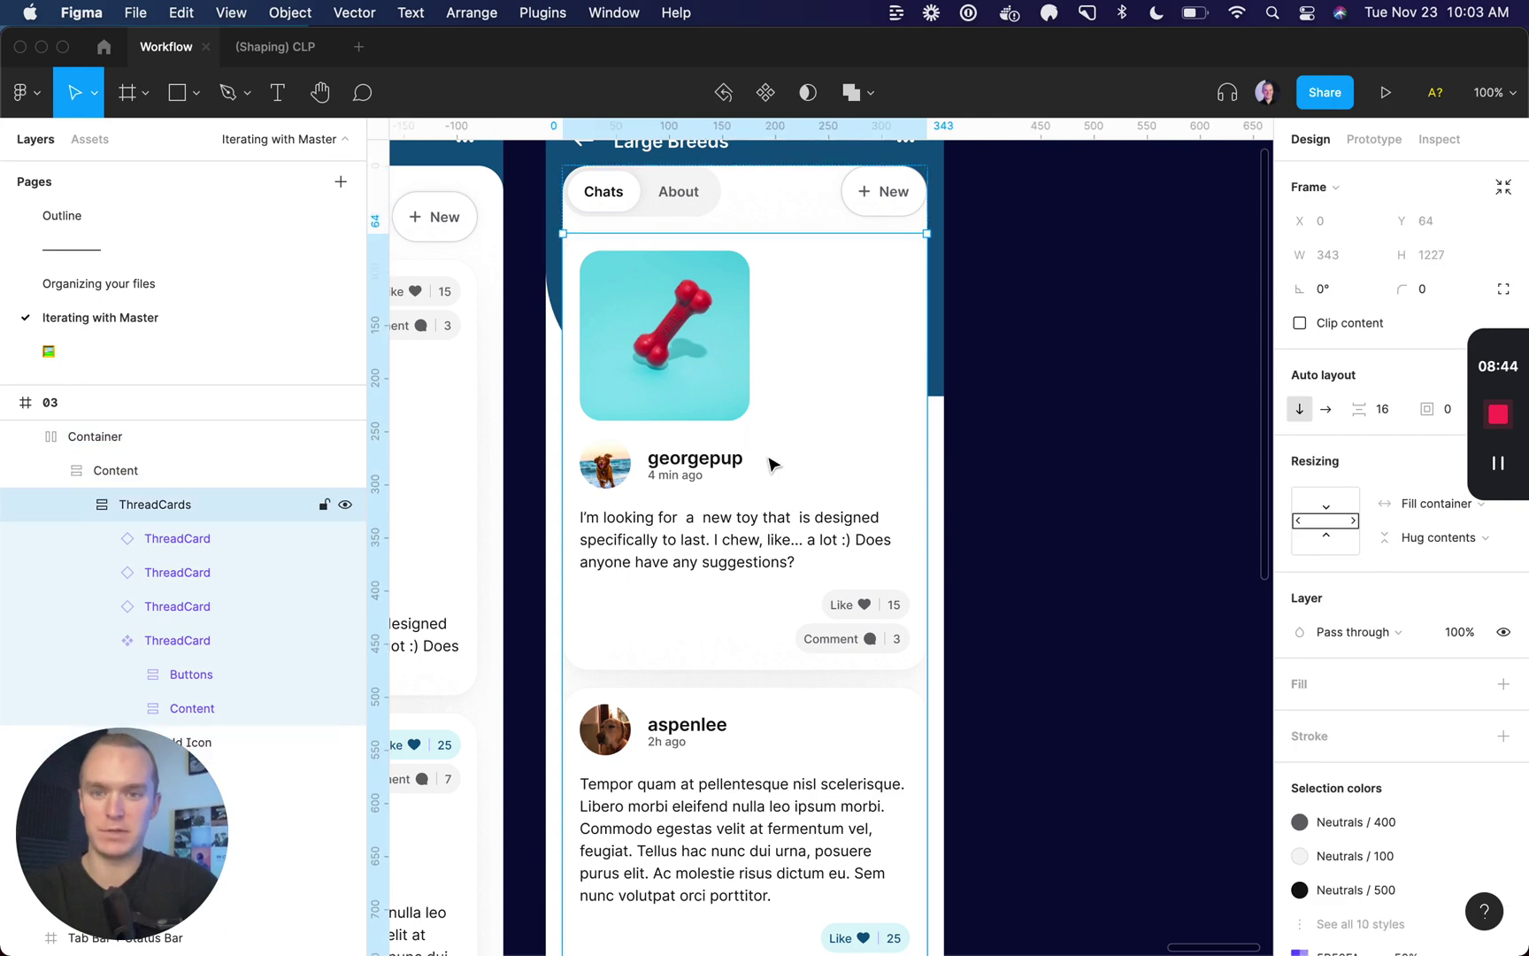
double_click(770, 464)
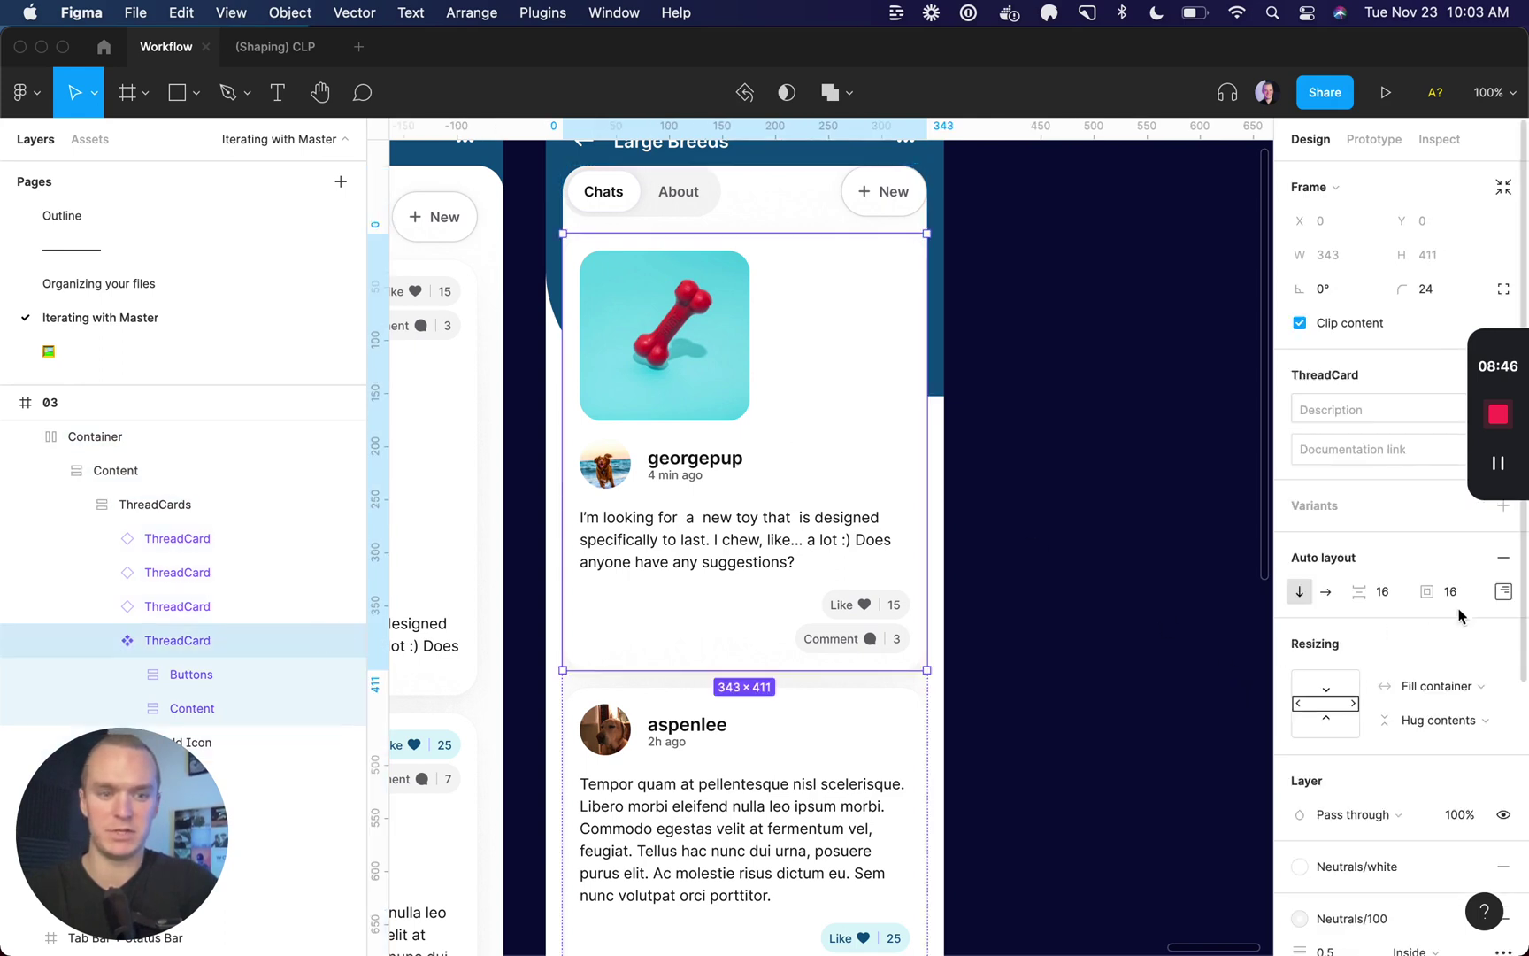
left_click(1441, 287)
type("0")
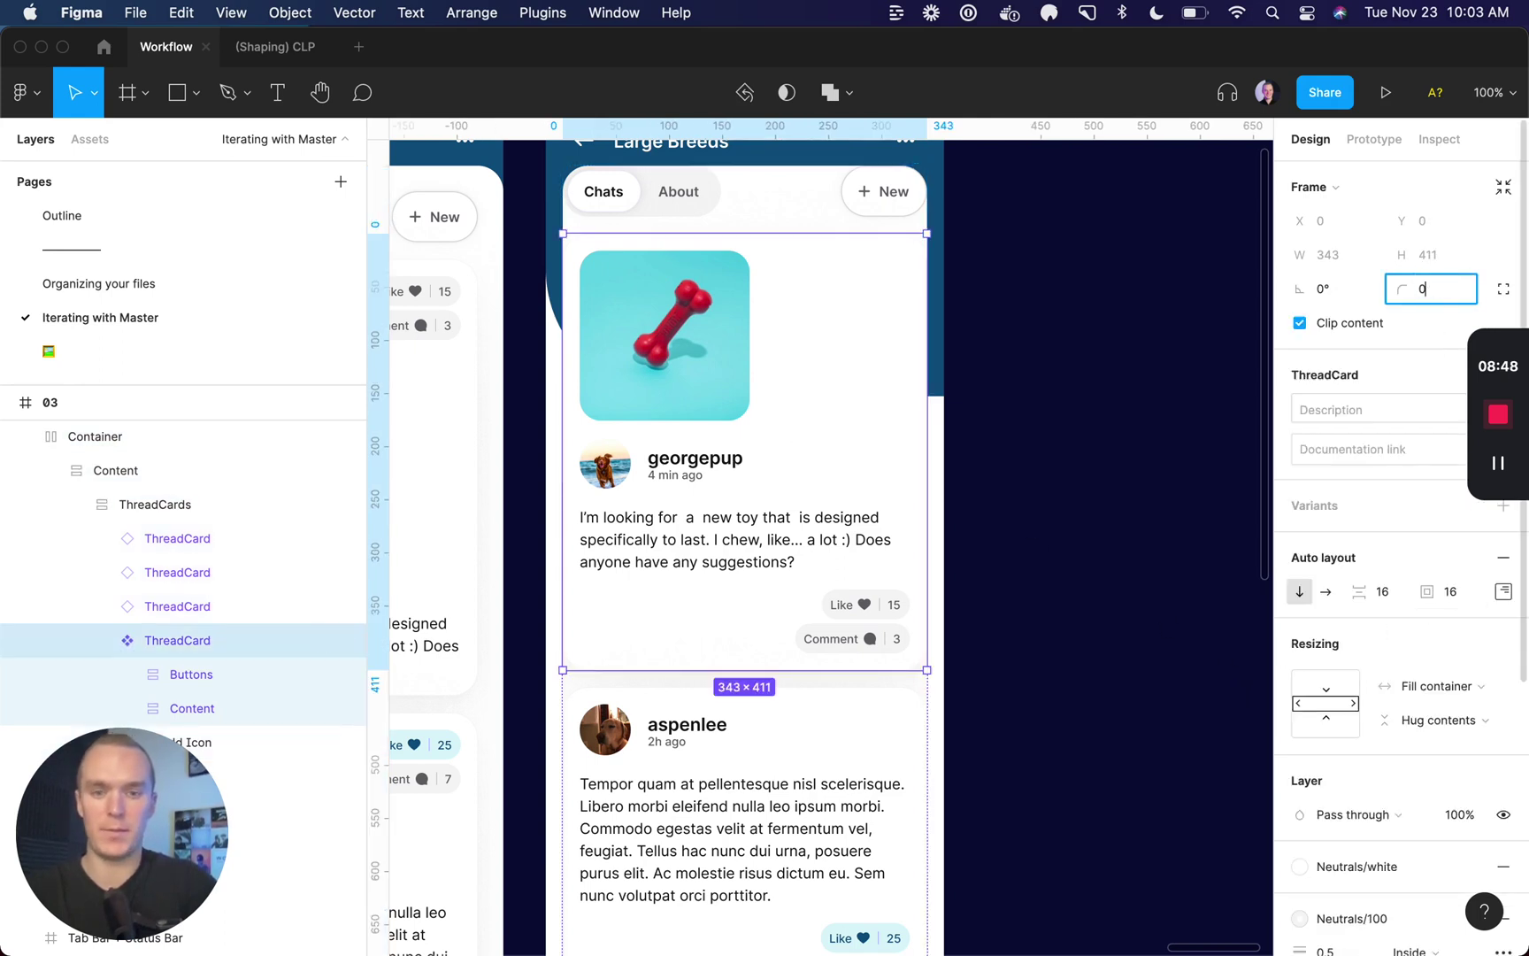
key("Return")
scroll(1362, 656, "down", 5)
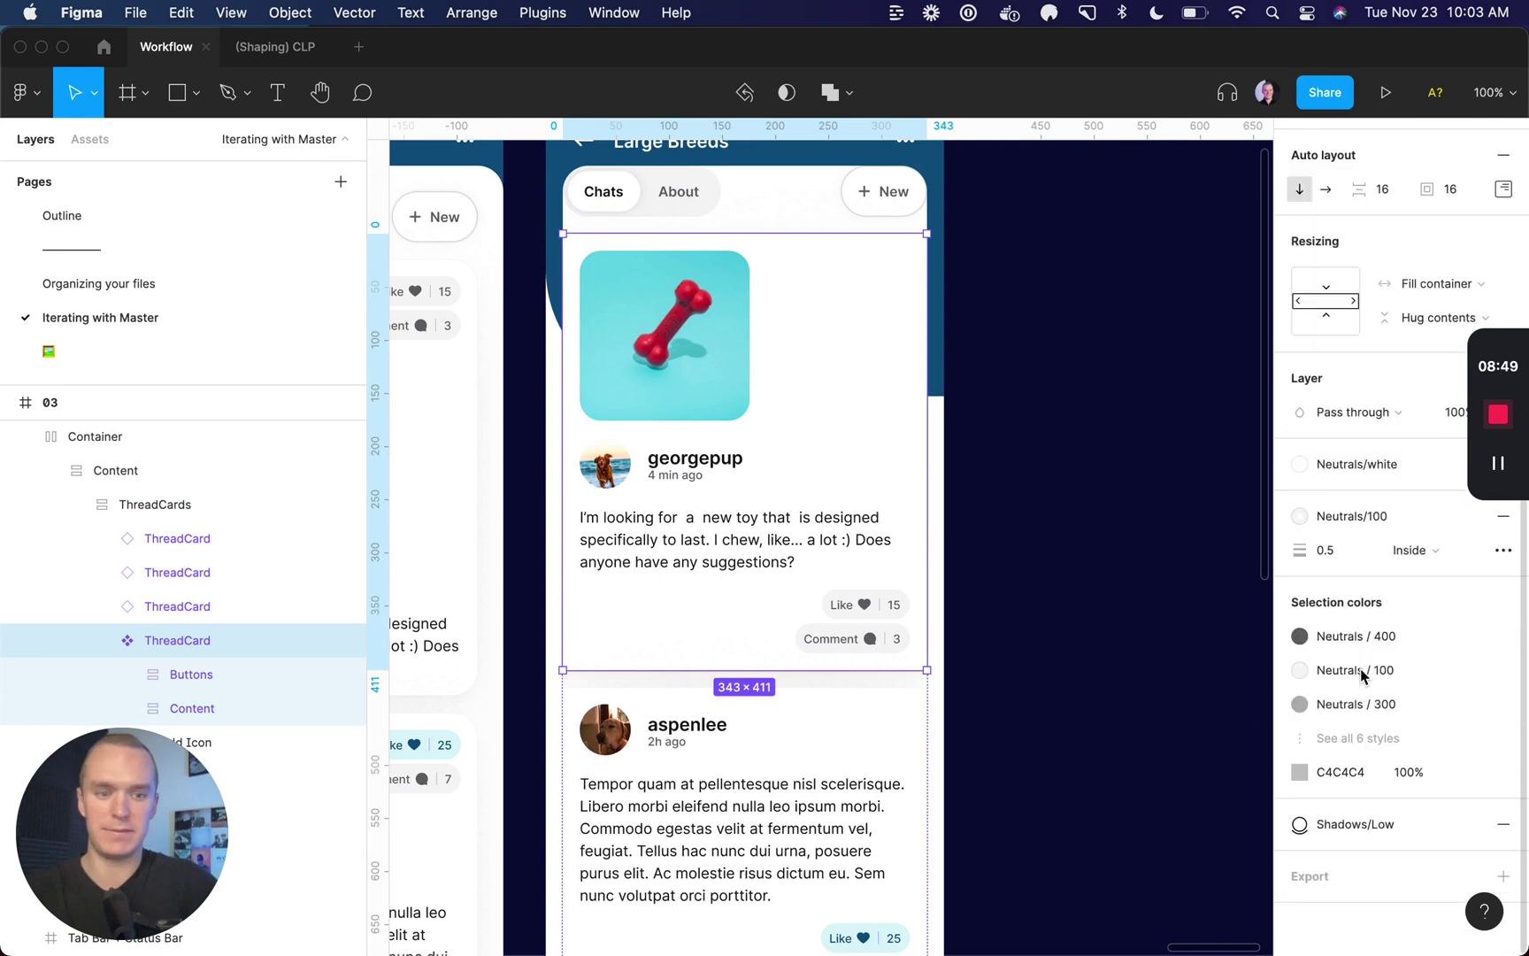
- Remove the card's low shadow and border, and set the ThreadCards spacing to 0
left_click(1502, 830)
mouse_move(1398, 517)
left_click(1504, 517)
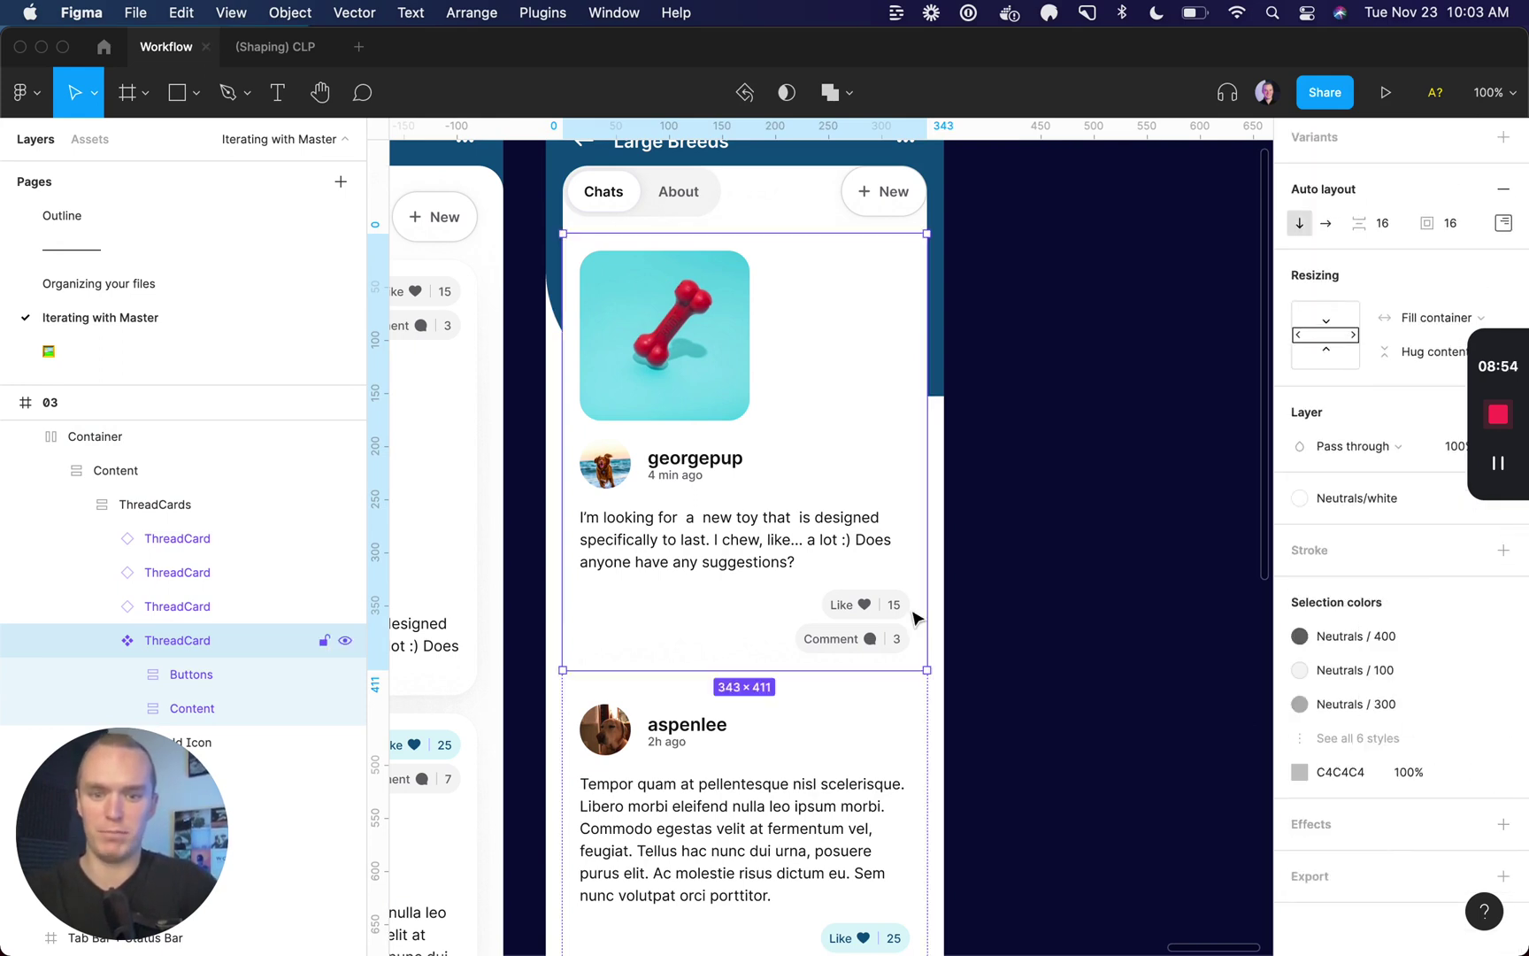
key("shift+Return")
left_click(1396, 229)
type("0")
key("Return")
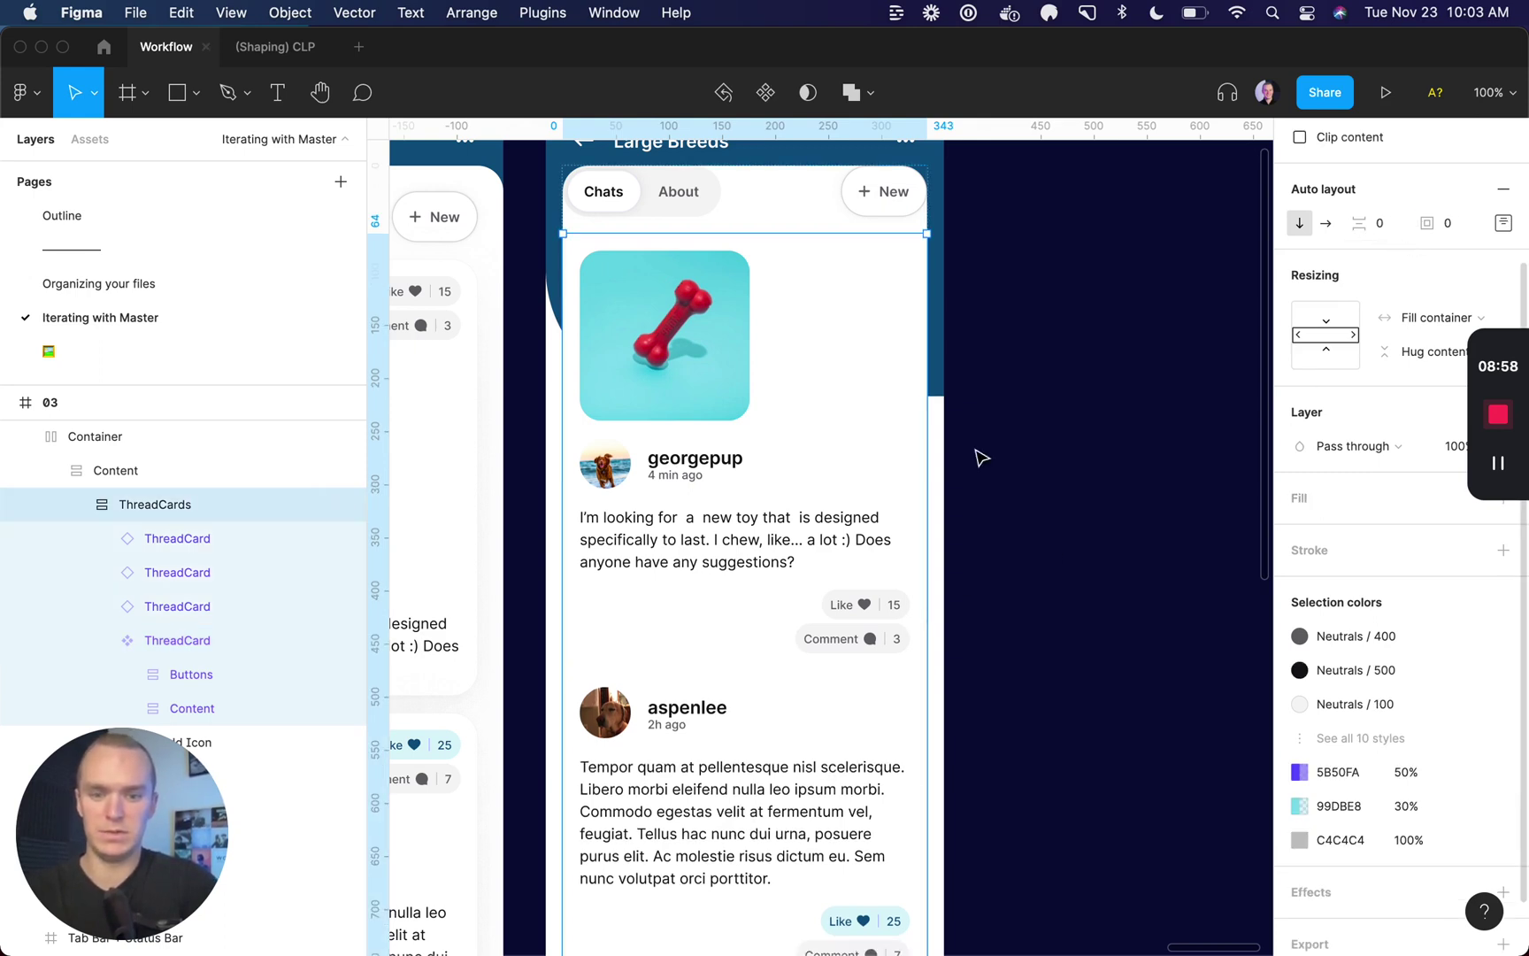
- Add a drop shadow to the ThreadCard with blur 0 and Y offset 1
left_click(820, 394)
scroll(1342, 672, "down", 3)
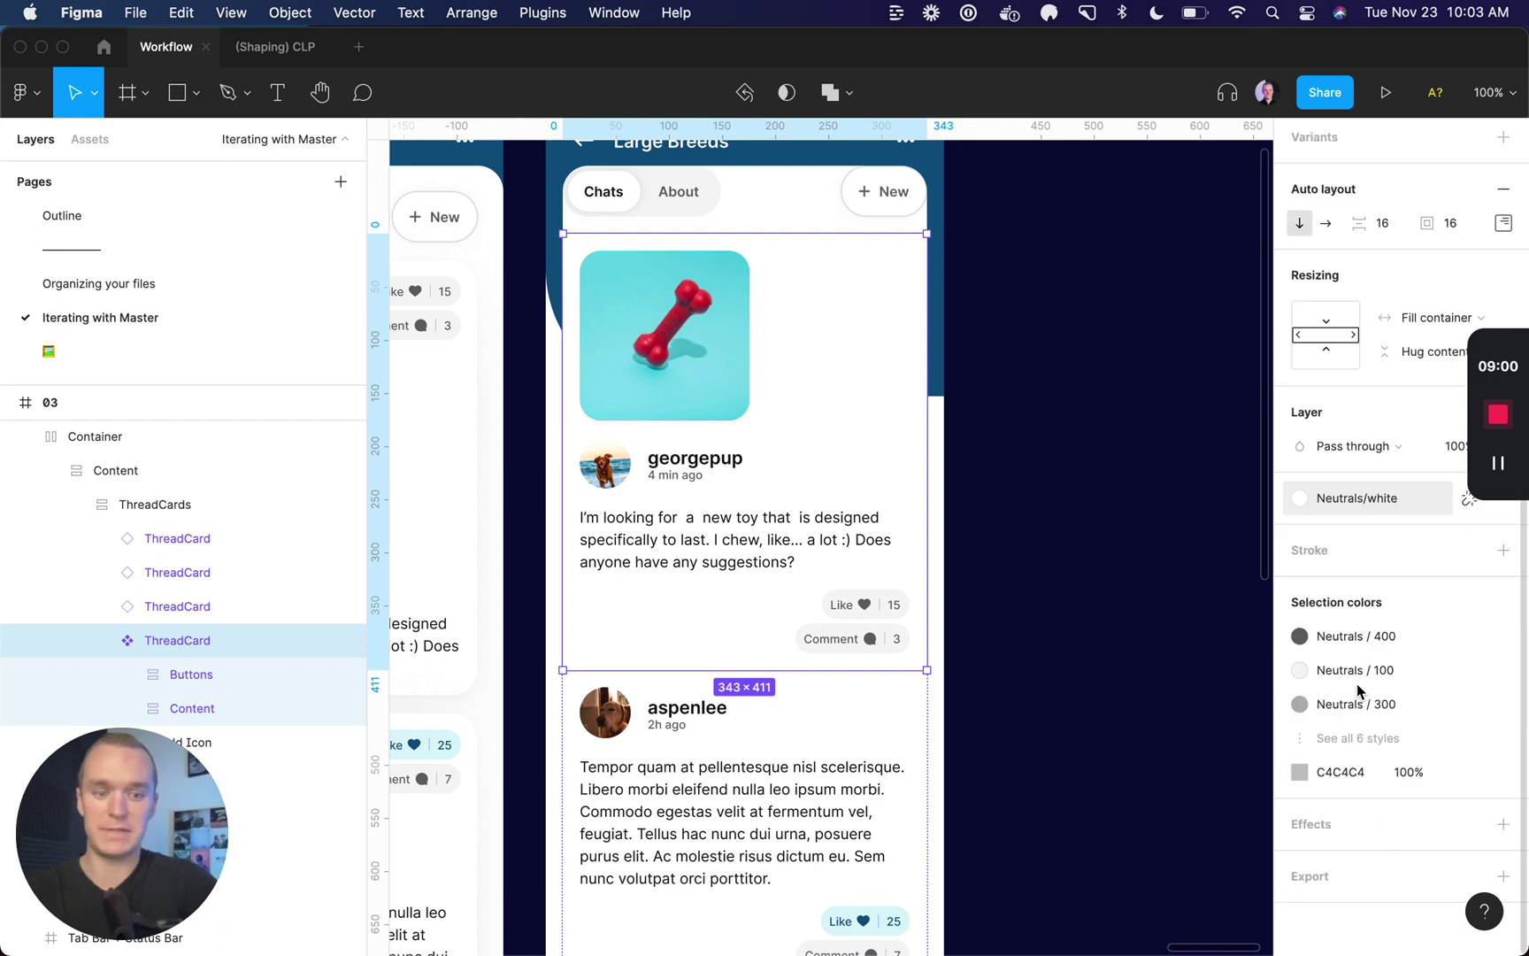
left_click(1503, 823)
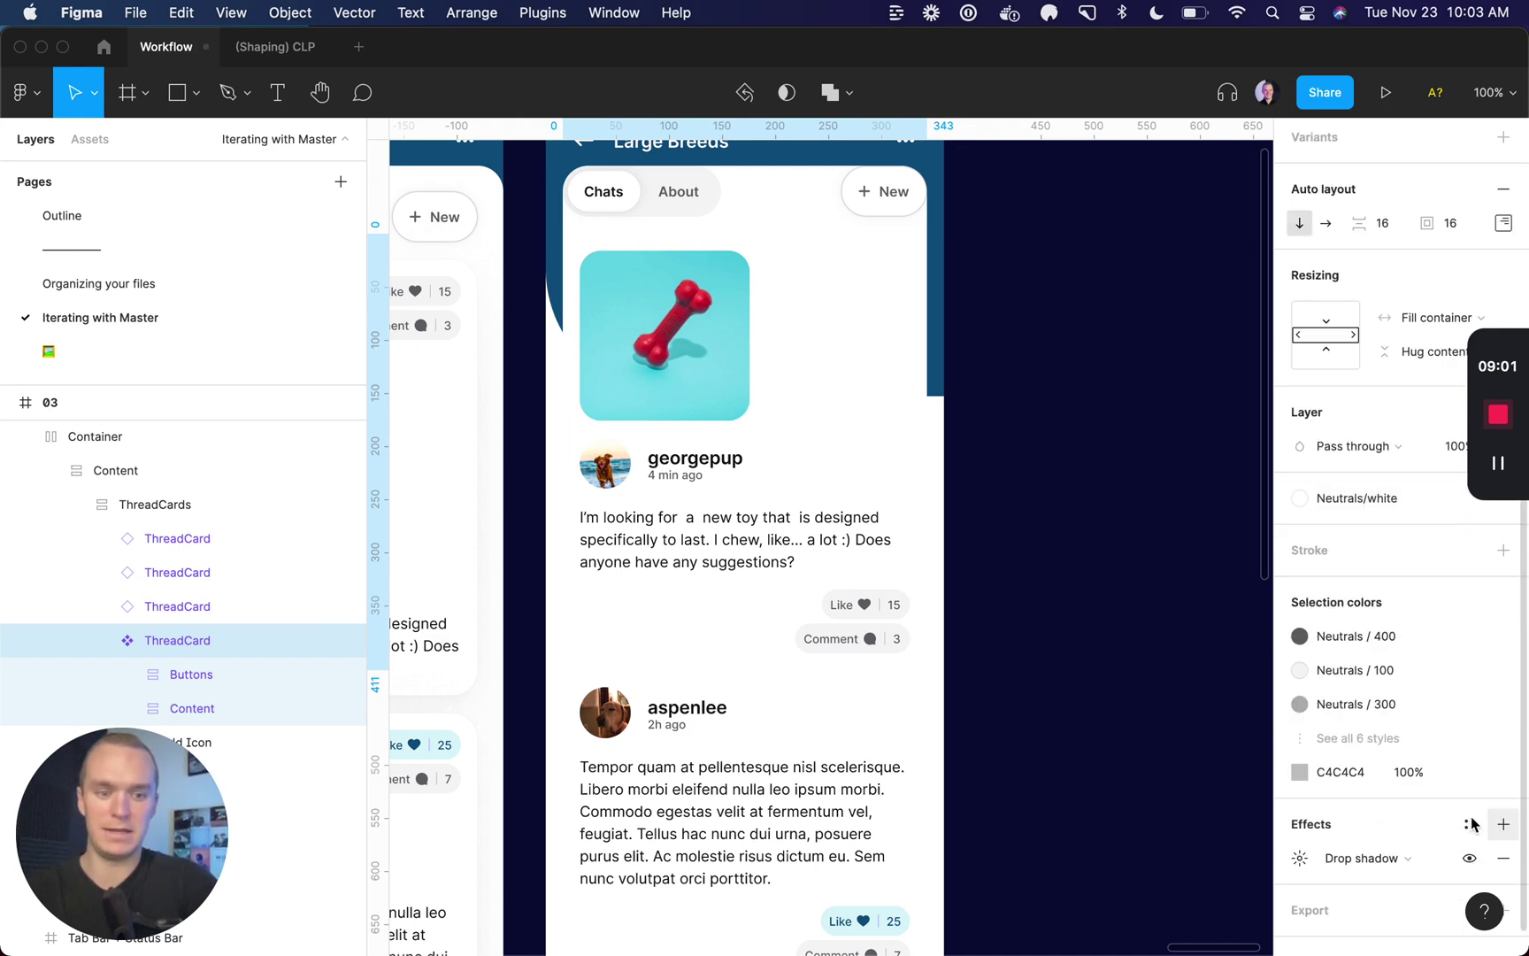
left_click(1299, 858)
left_click(1201, 843)
key("BackSpace")
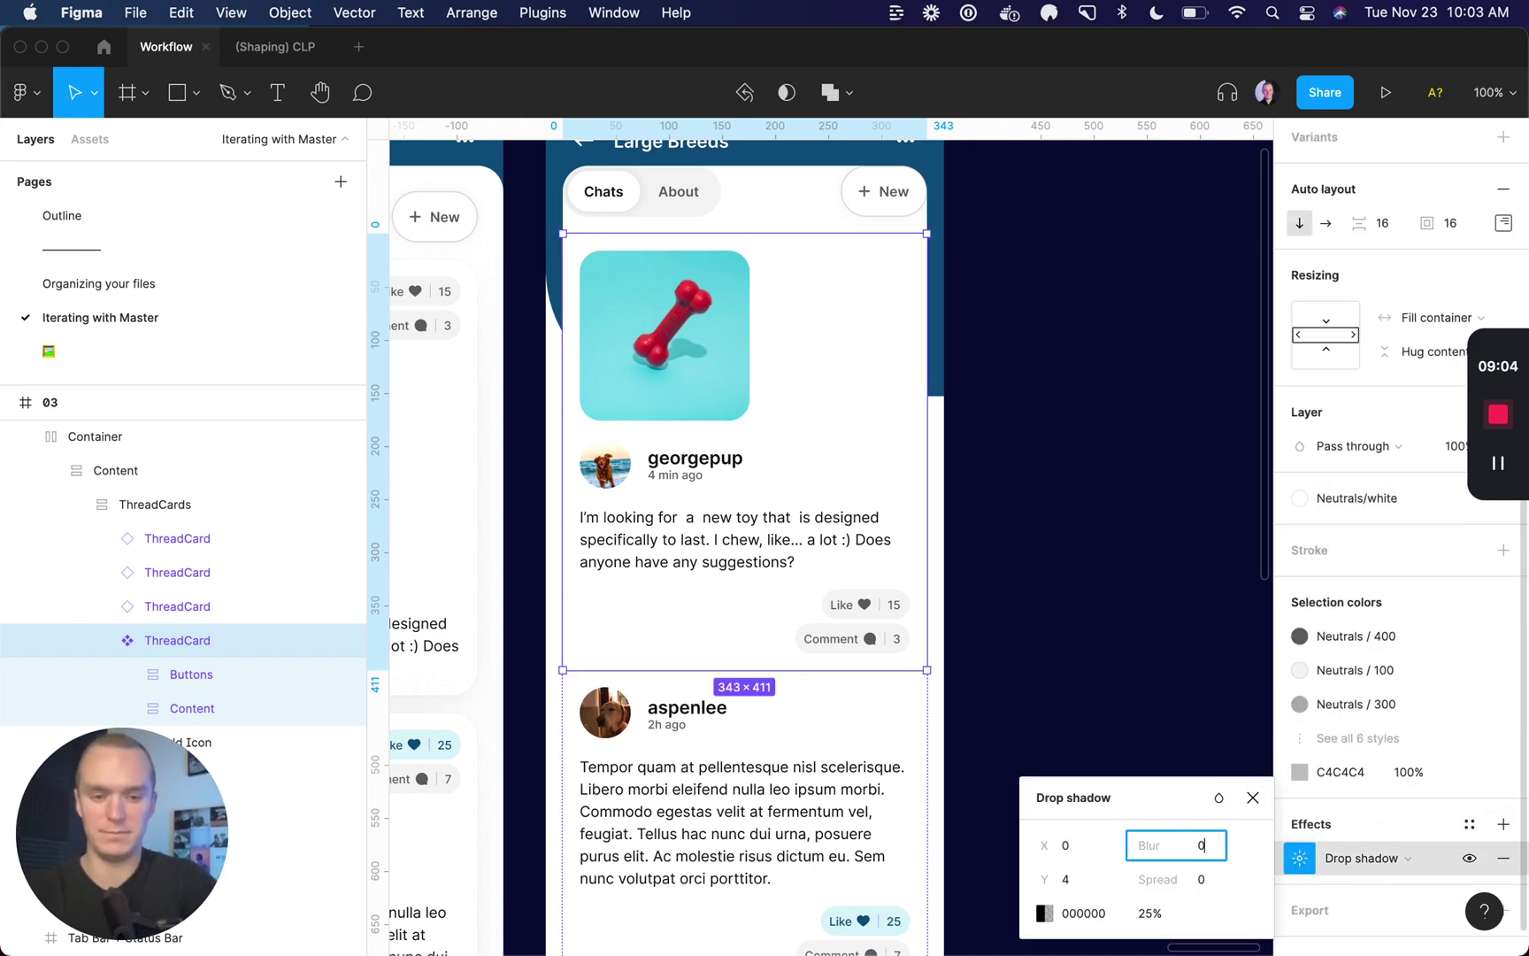
key("Return")
left_click_drag(1082, 879, 1069, 880)
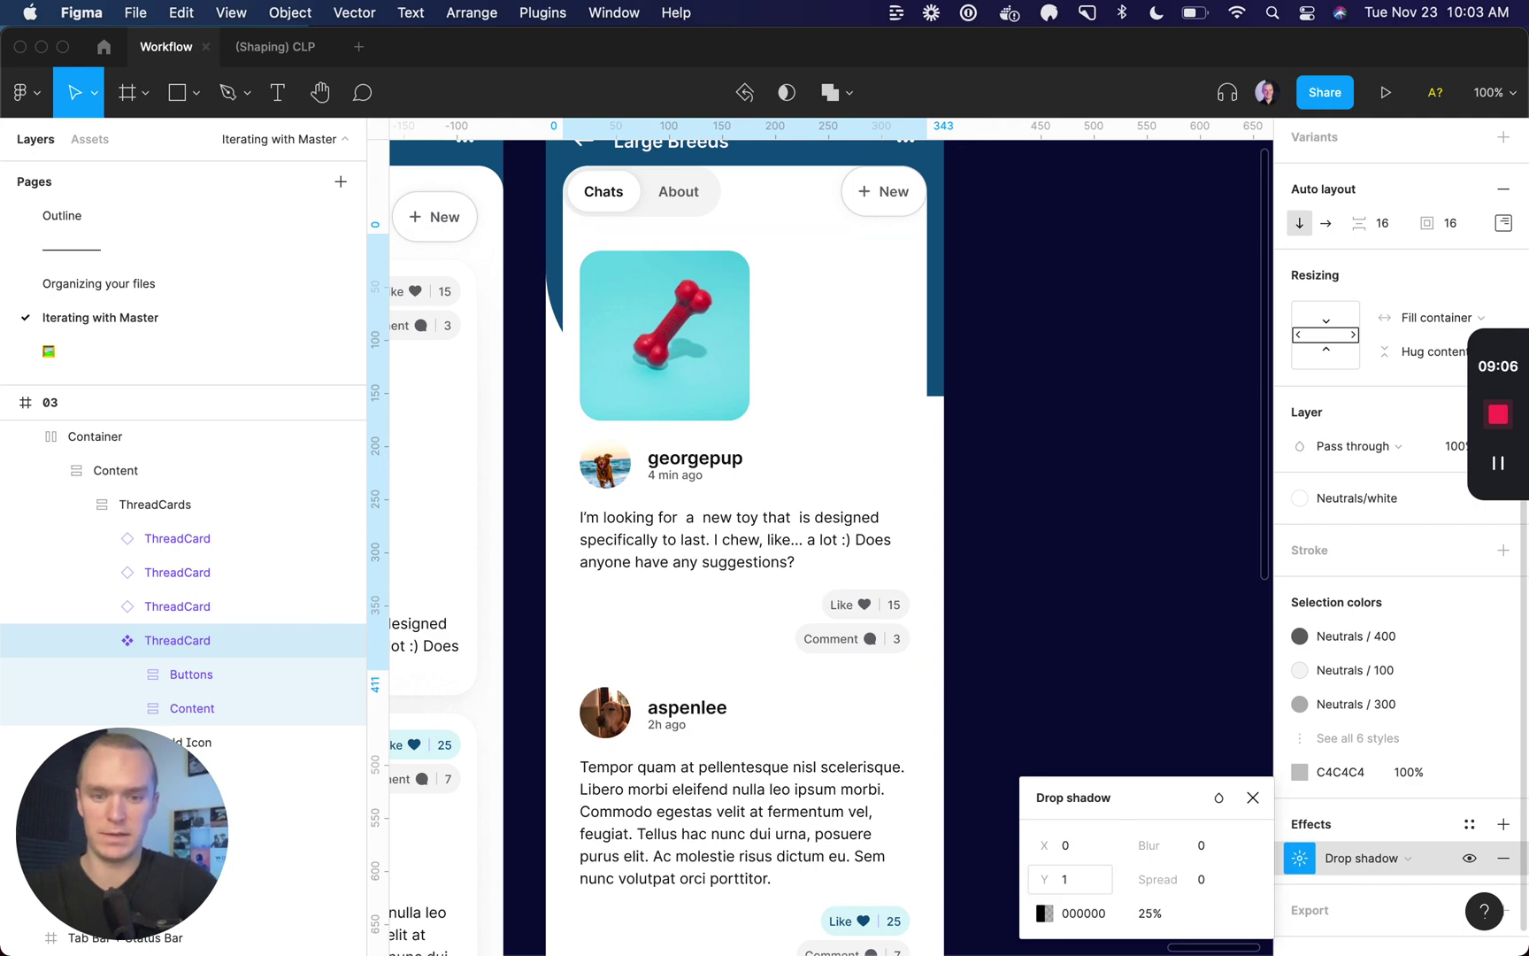
- Set the spacing between thread cards to 1
key("Escape")
left_click(1374, 223)
type("1")
key("Return")
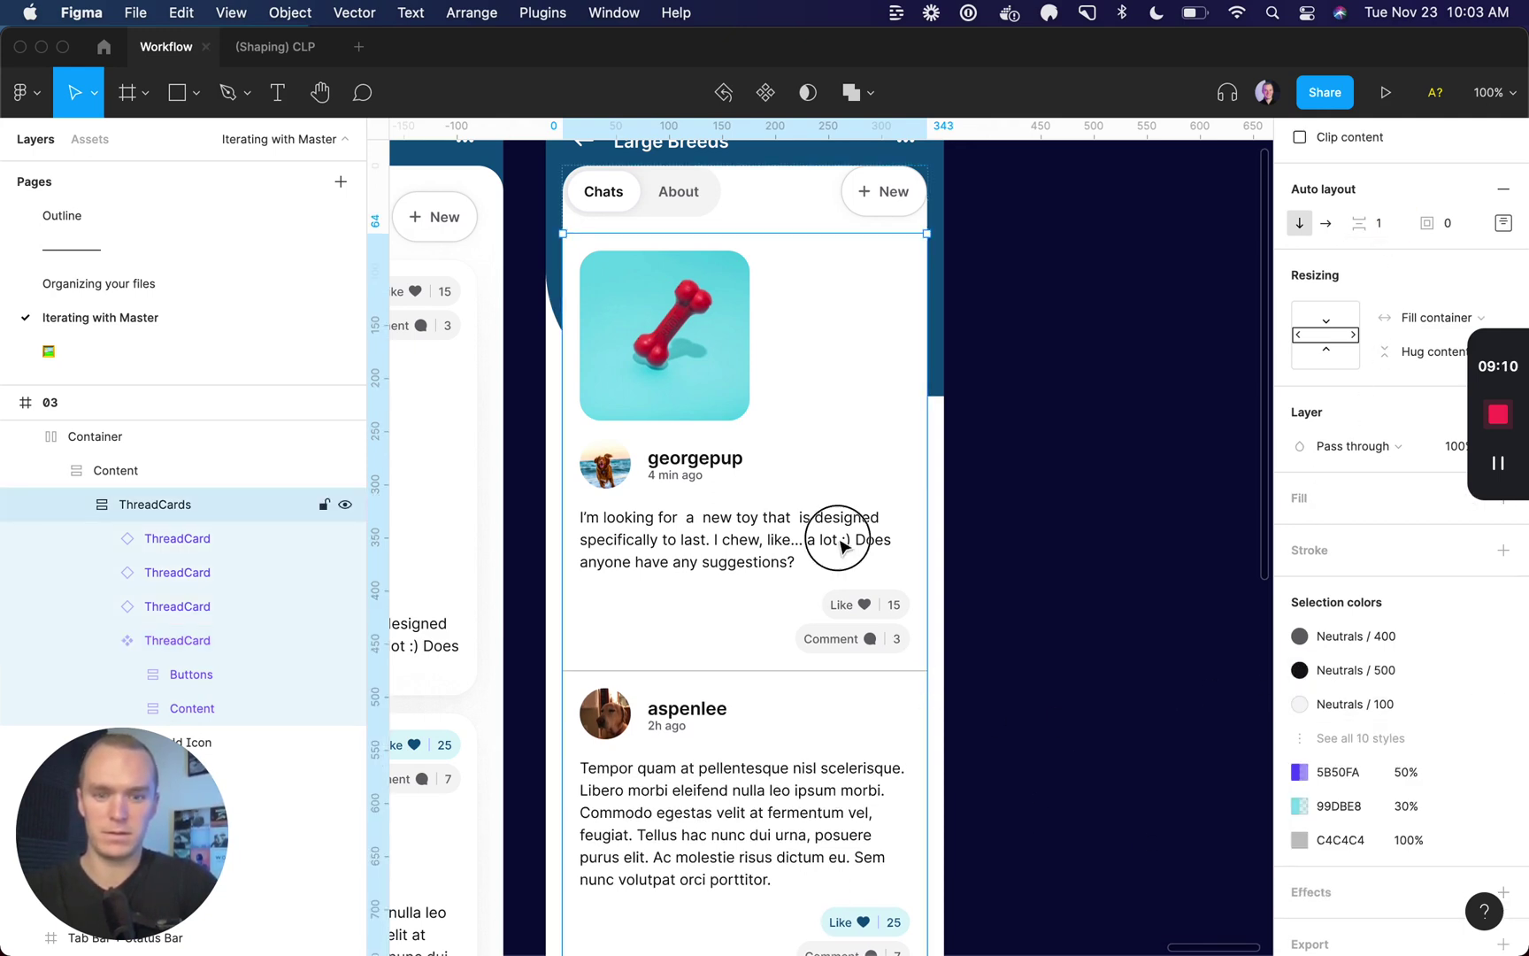
- Set the card's drop shadow opacity to 10%
left_click(844, 547)
left_click(1302, 826)
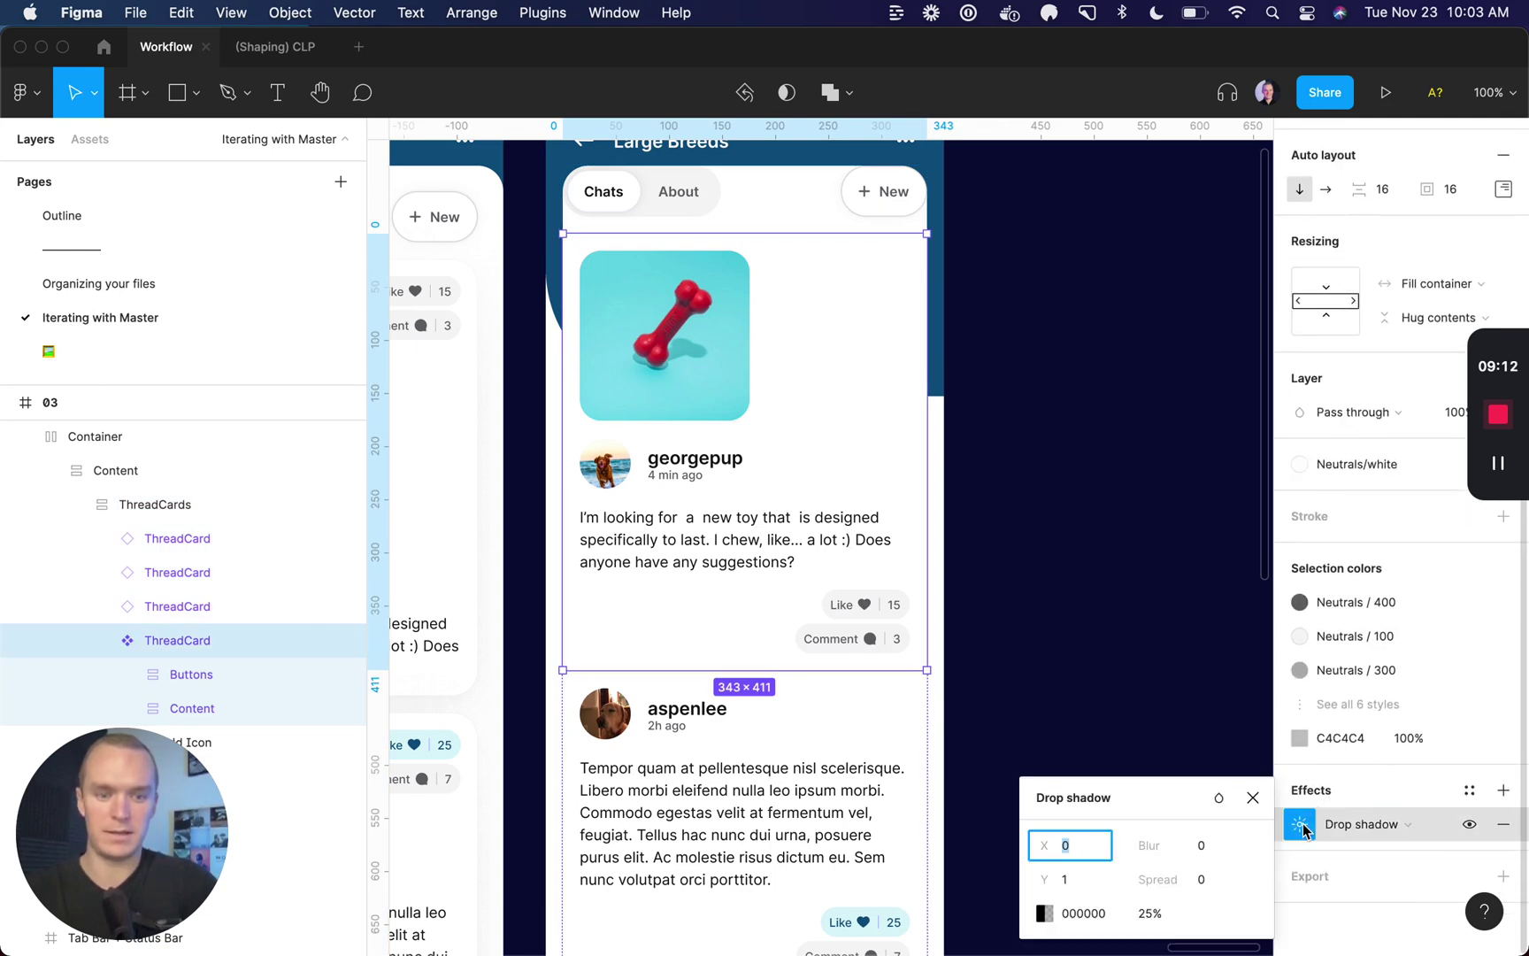
left_click(1150, 914)
type("10")
key("Return")
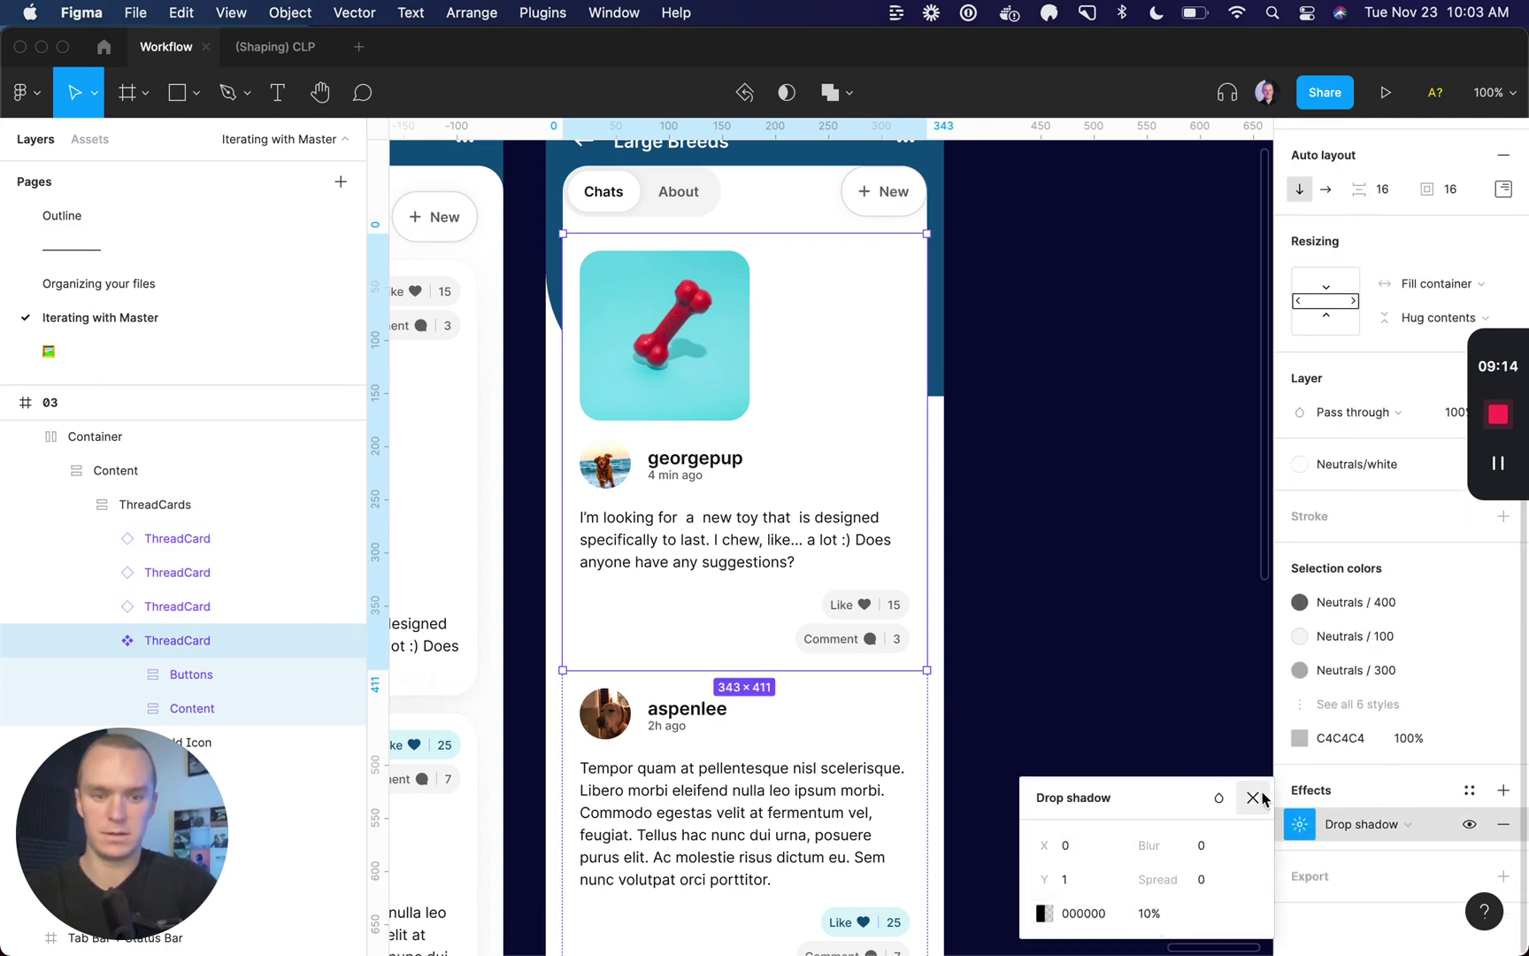
left_click(1256, 797)
left_click(1195, 727)
scroll(1196, 728, "down", 5)
scroll(1196, 728, "up", 5)
scroll(1195, 729, "up", 1)
- Set the Container width to 375 and align it left at X 0
left_click(717, 514)
left_click(1326, 297)
type("375")
key("Return")
left_click(1333, 177)
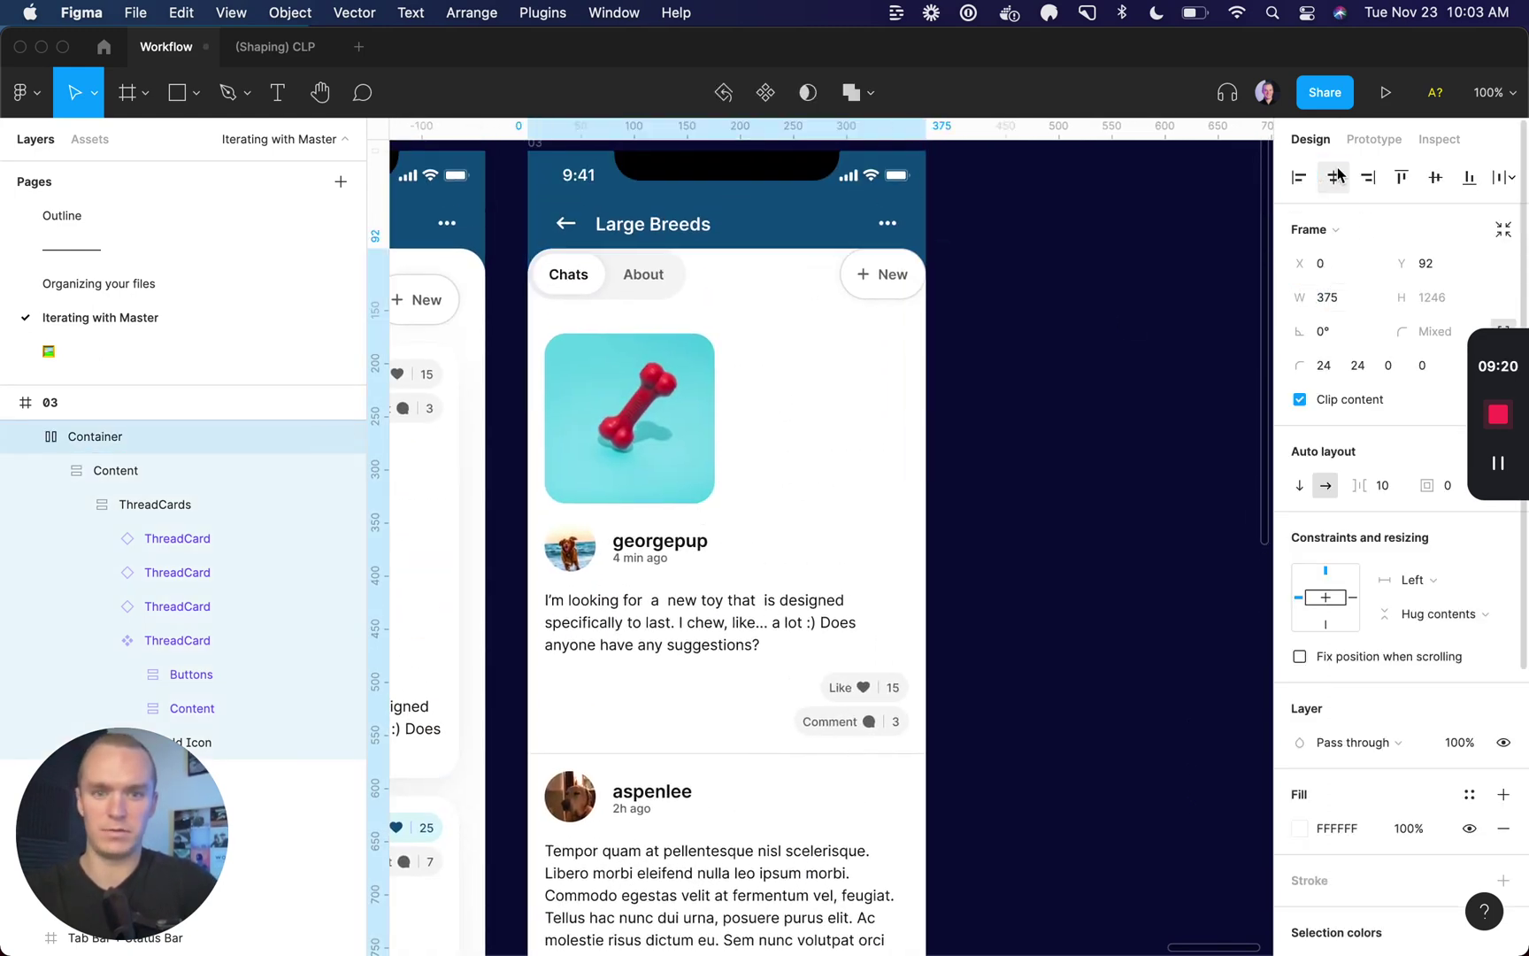
scroll(1015, 378, "down", 5)
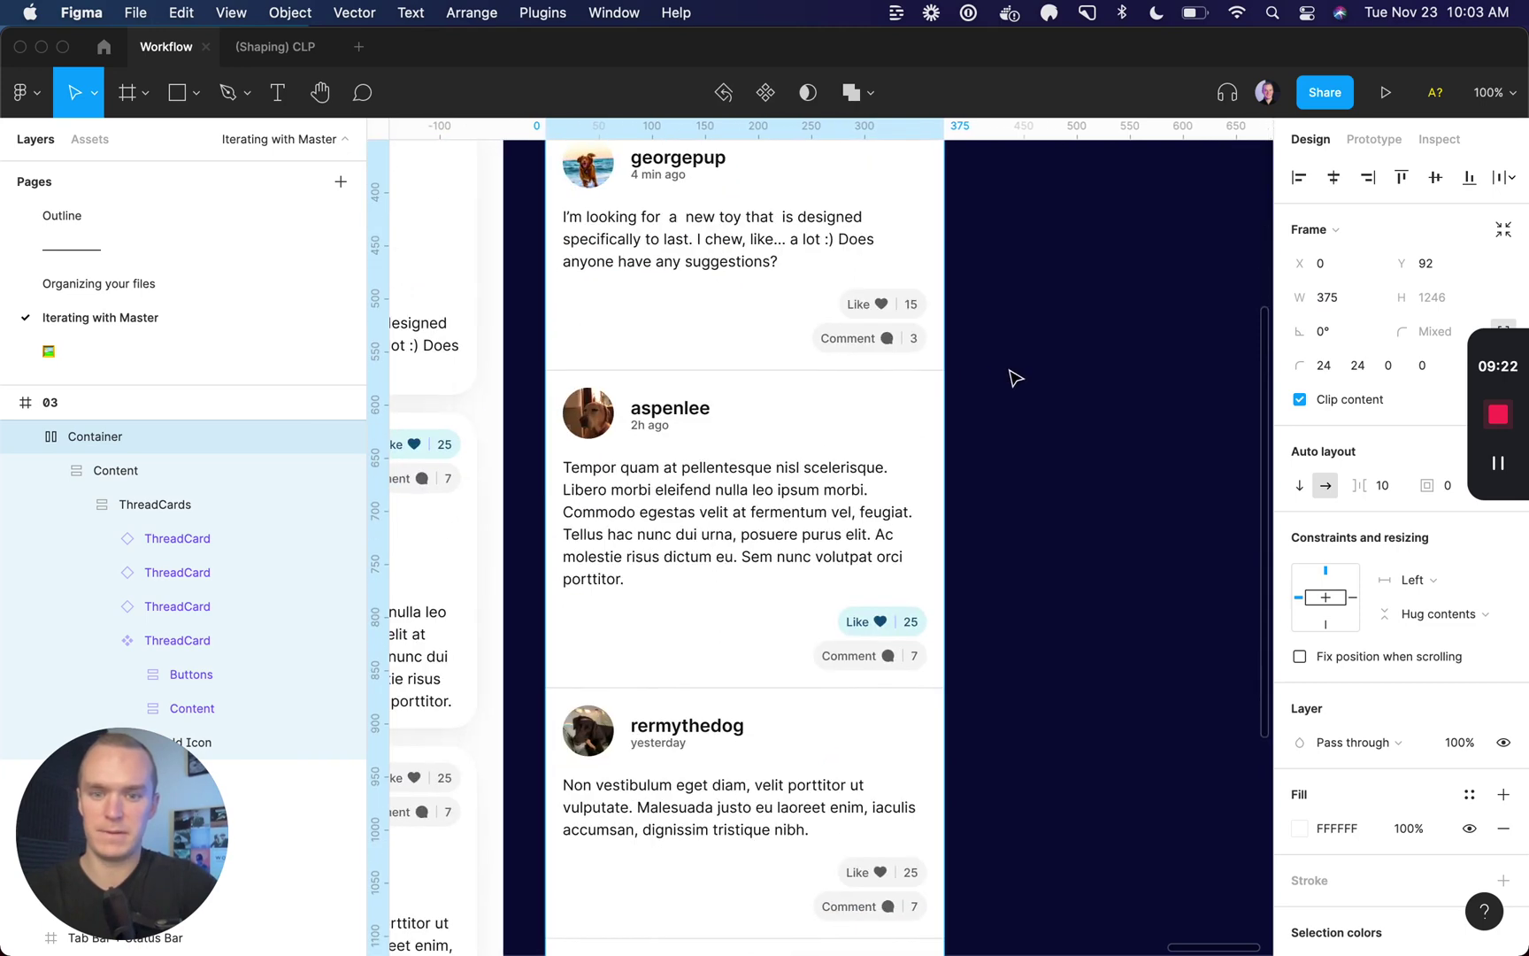
scroll(1014, 379, "down", 3)
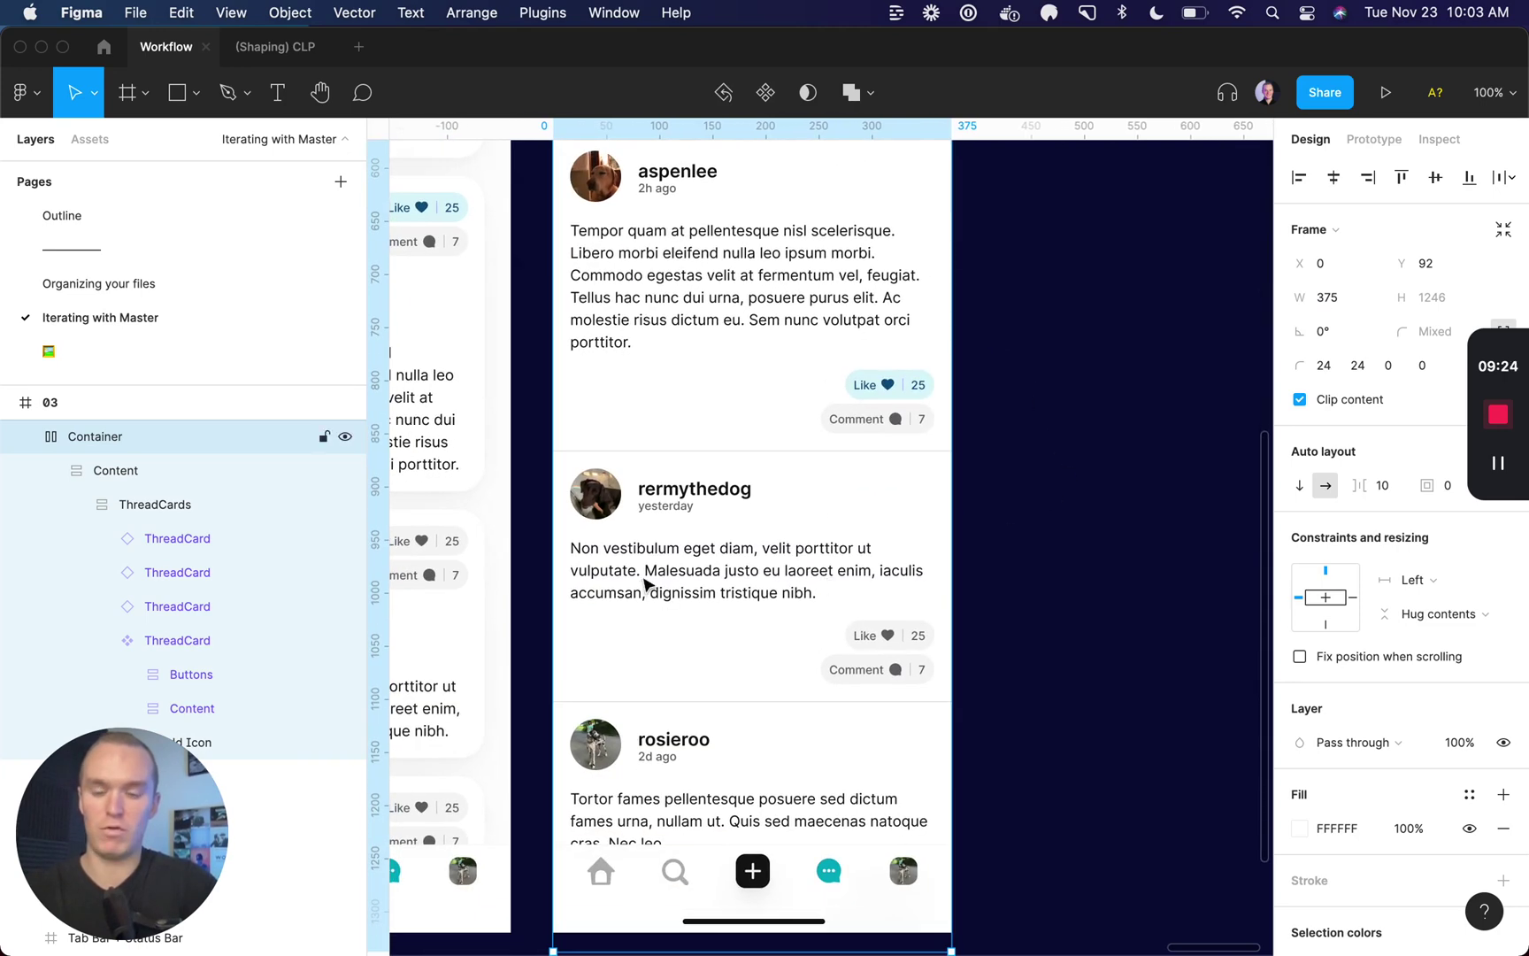
scroll(1080, 441, "up", 4)
scroll(837, 359, "up", 4)
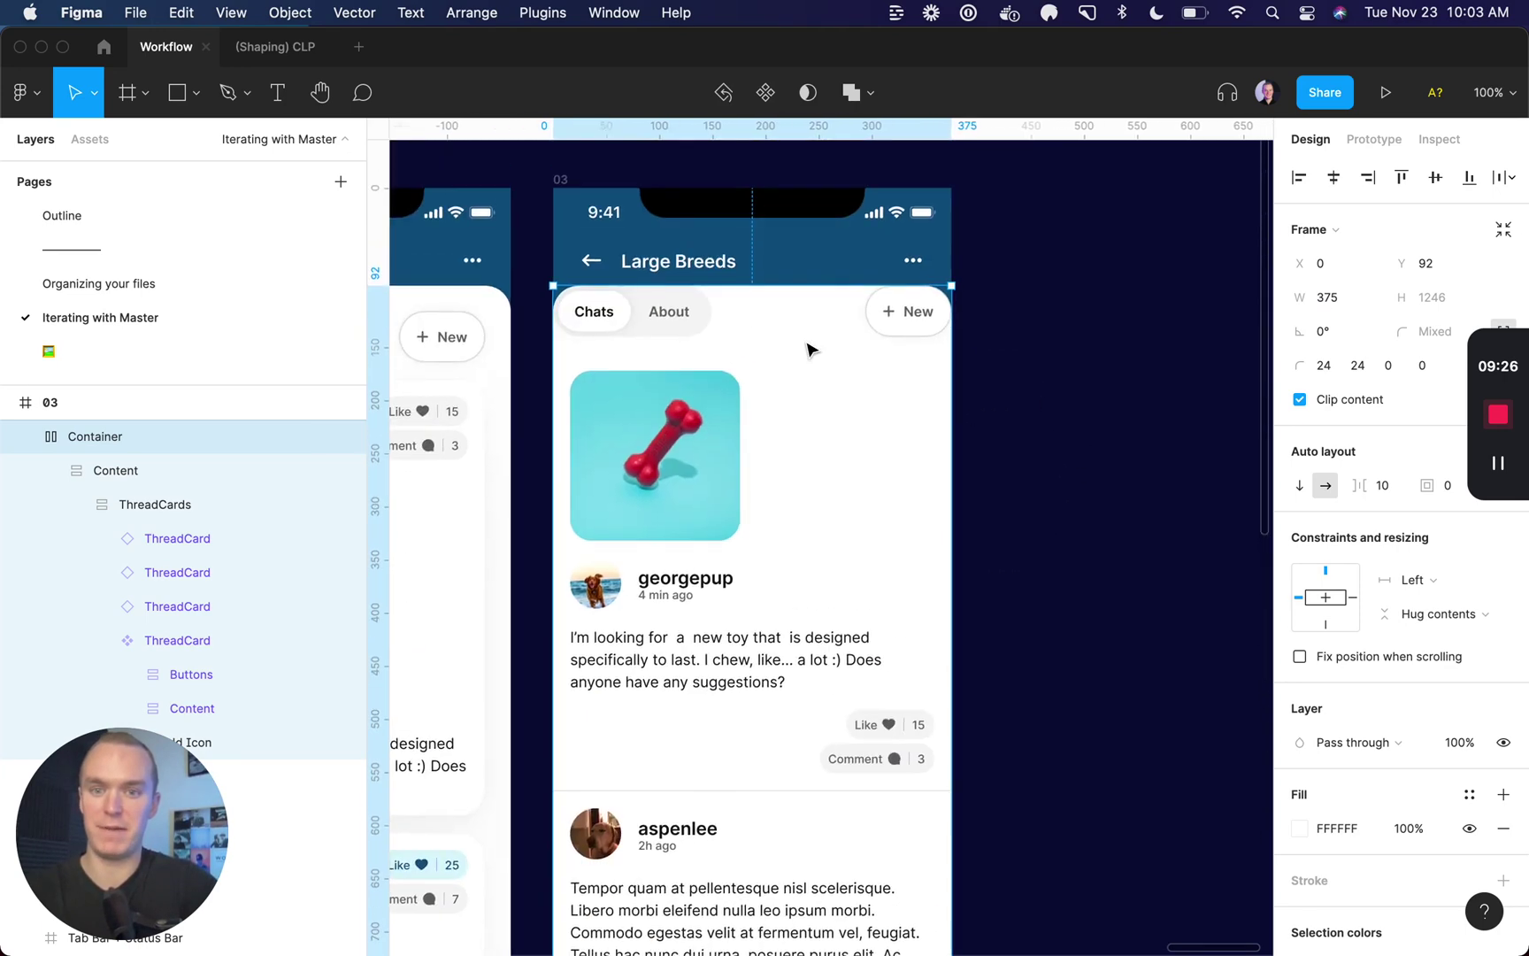
- Set the top ThreadCard's auto layout alignment to left
double_click(787, 547)
double_click(787, 546)
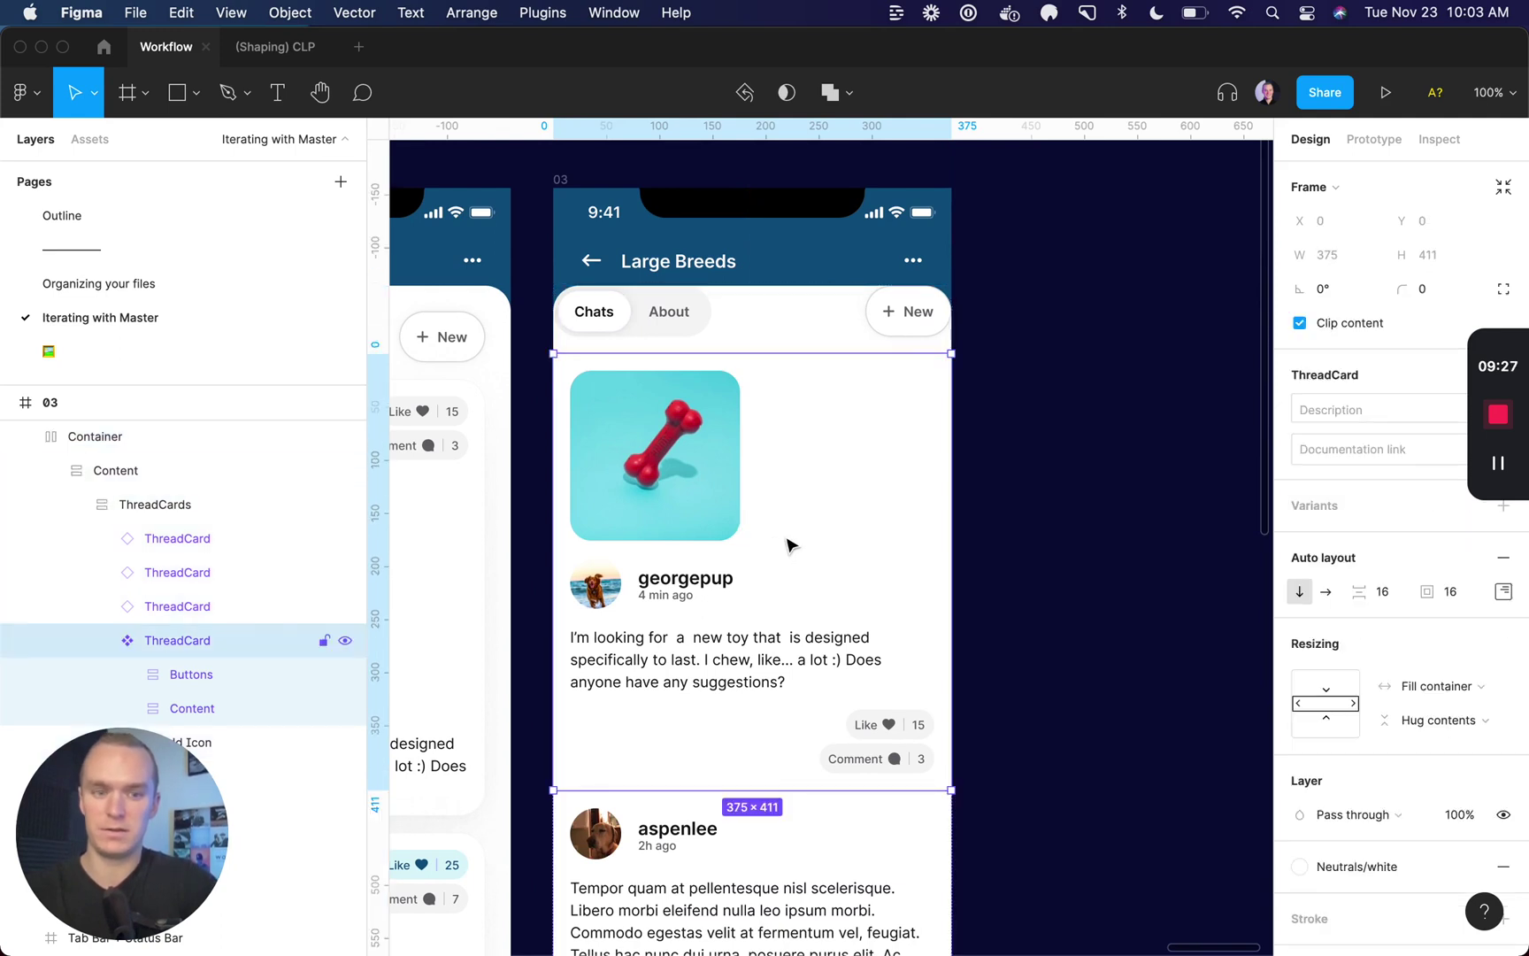
left_click(1503, 591)
left_click(1408, 671)
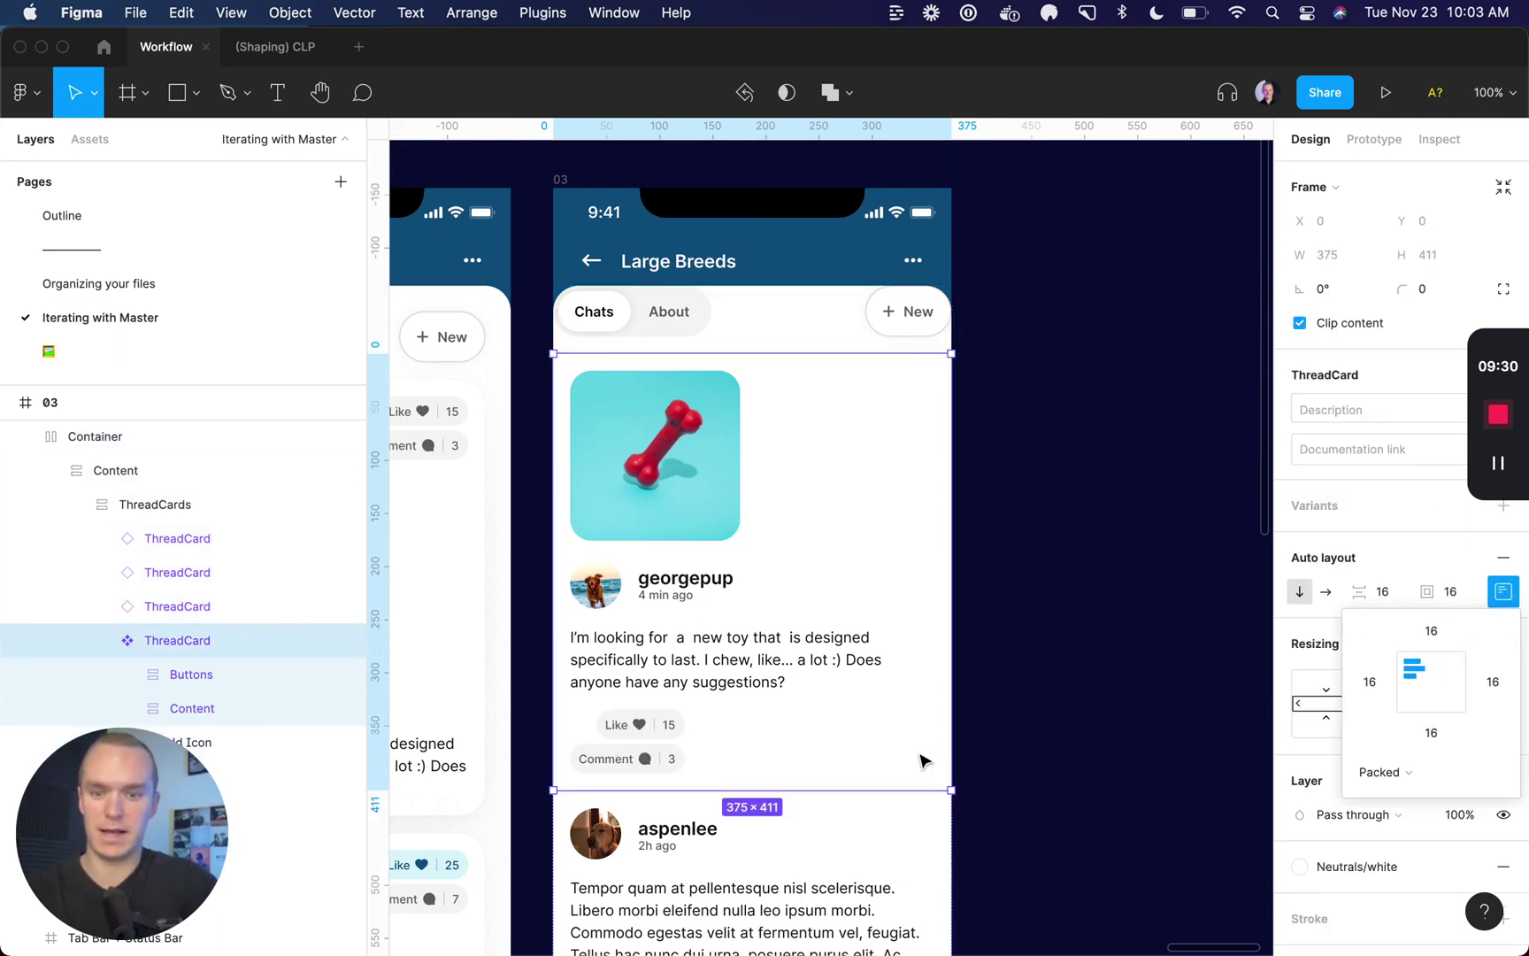
- Set the Like and Comment Buttons group's alignment to left
left_click(673, 744)
scroll(1460, 424, "down", 2)
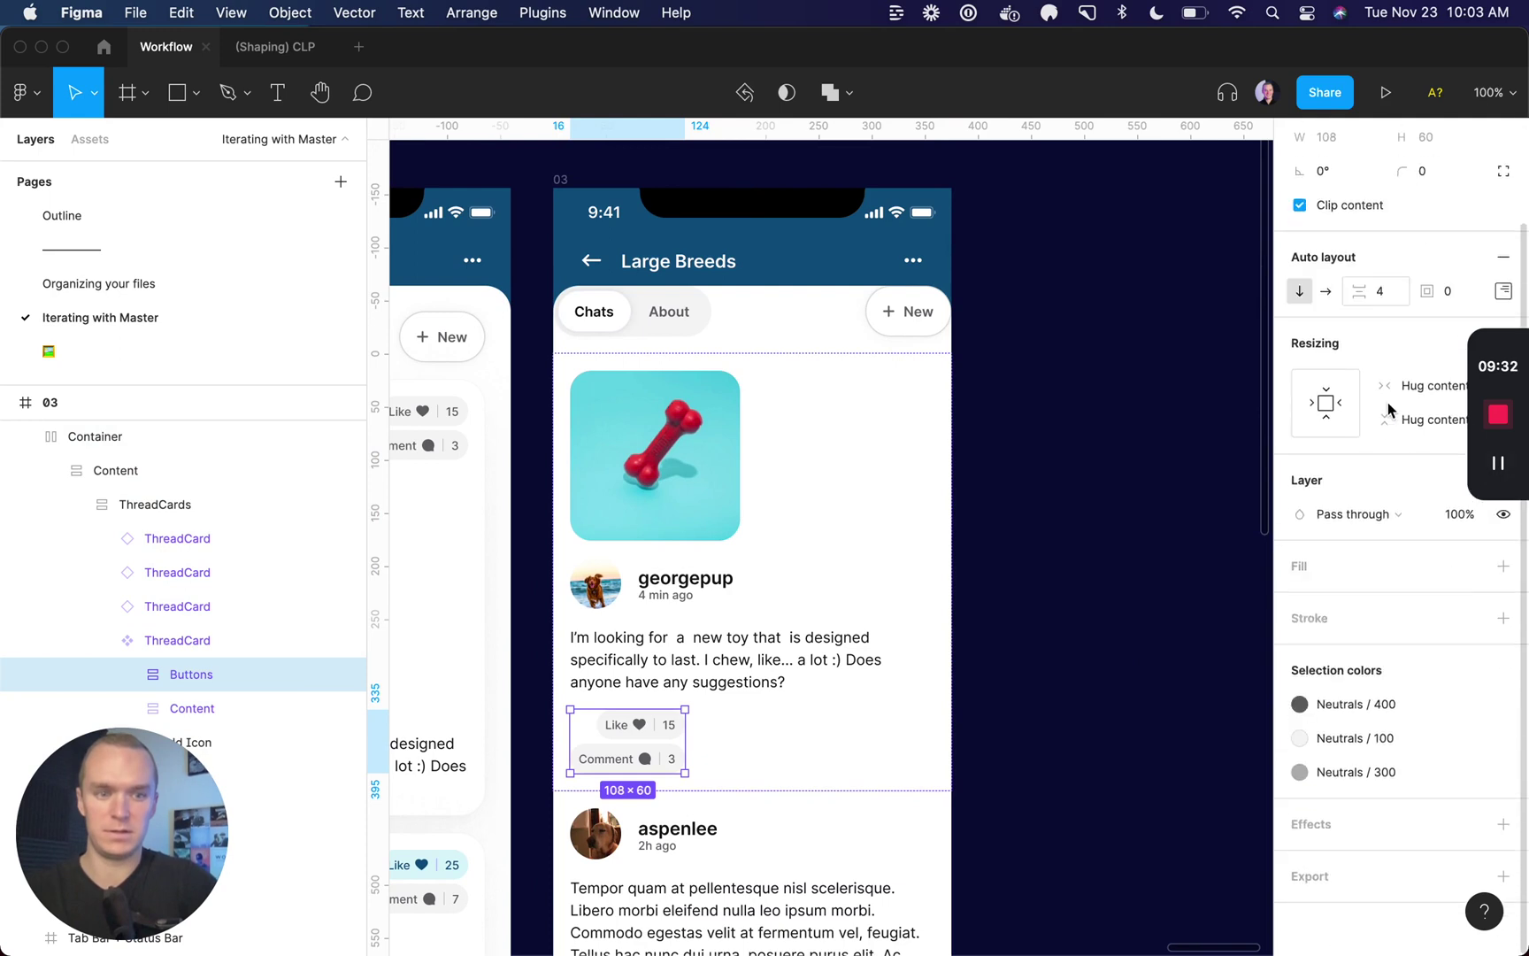
left_click(1503, 290)
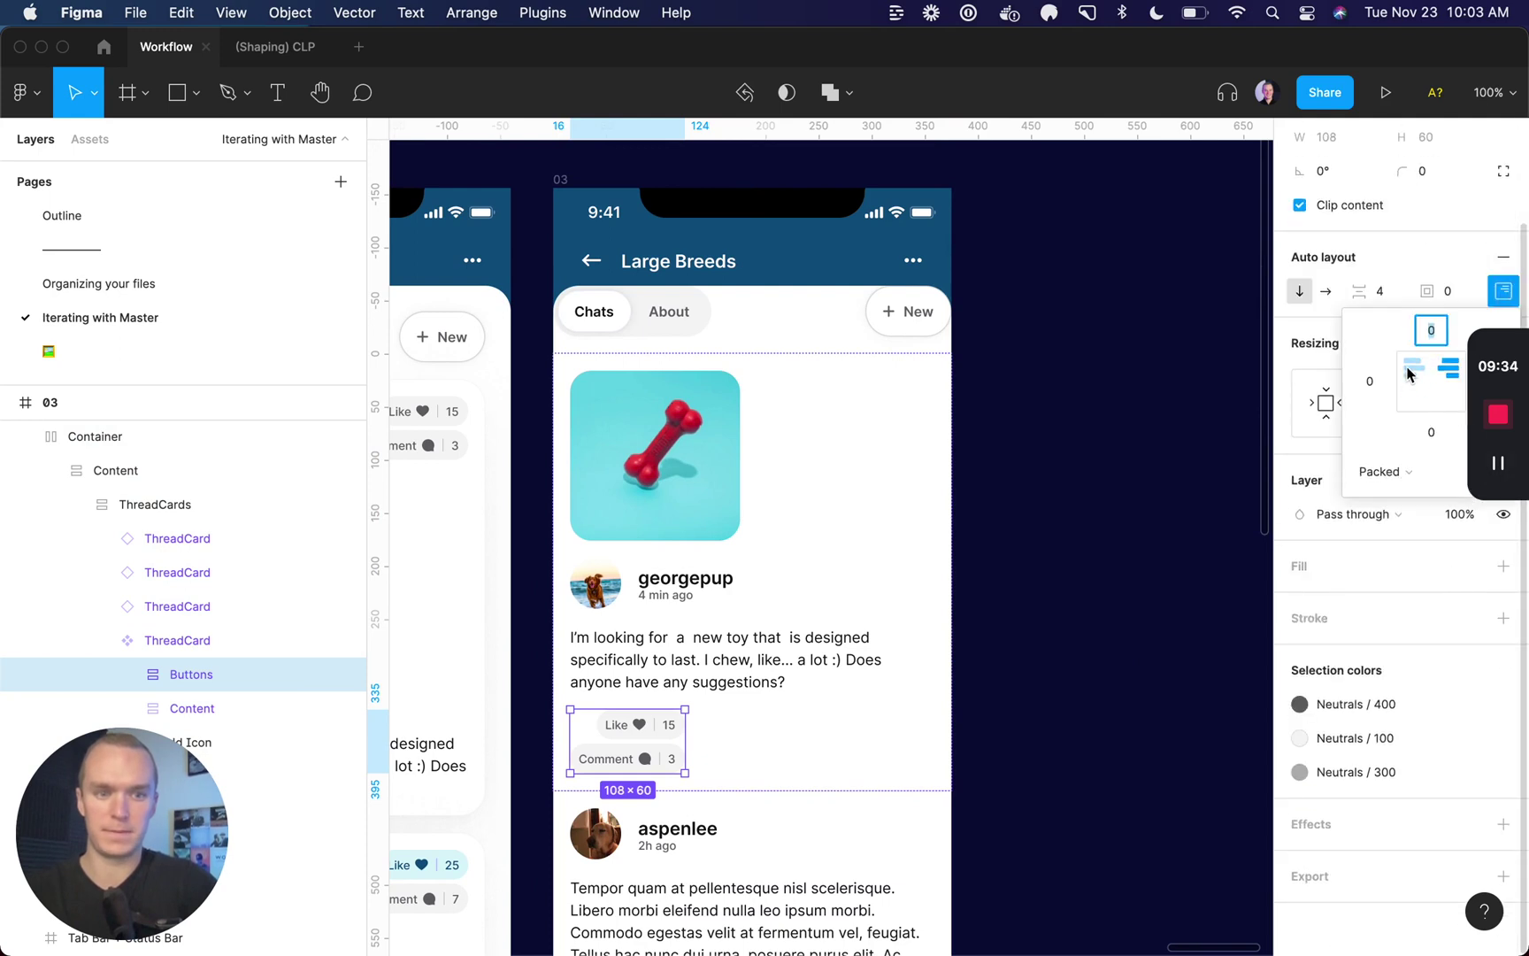
left_click(1414, 372)
- Give the Chats/About tab bar 16 px auto layout padding, making it 80 px tall
left_click(1183, 363)
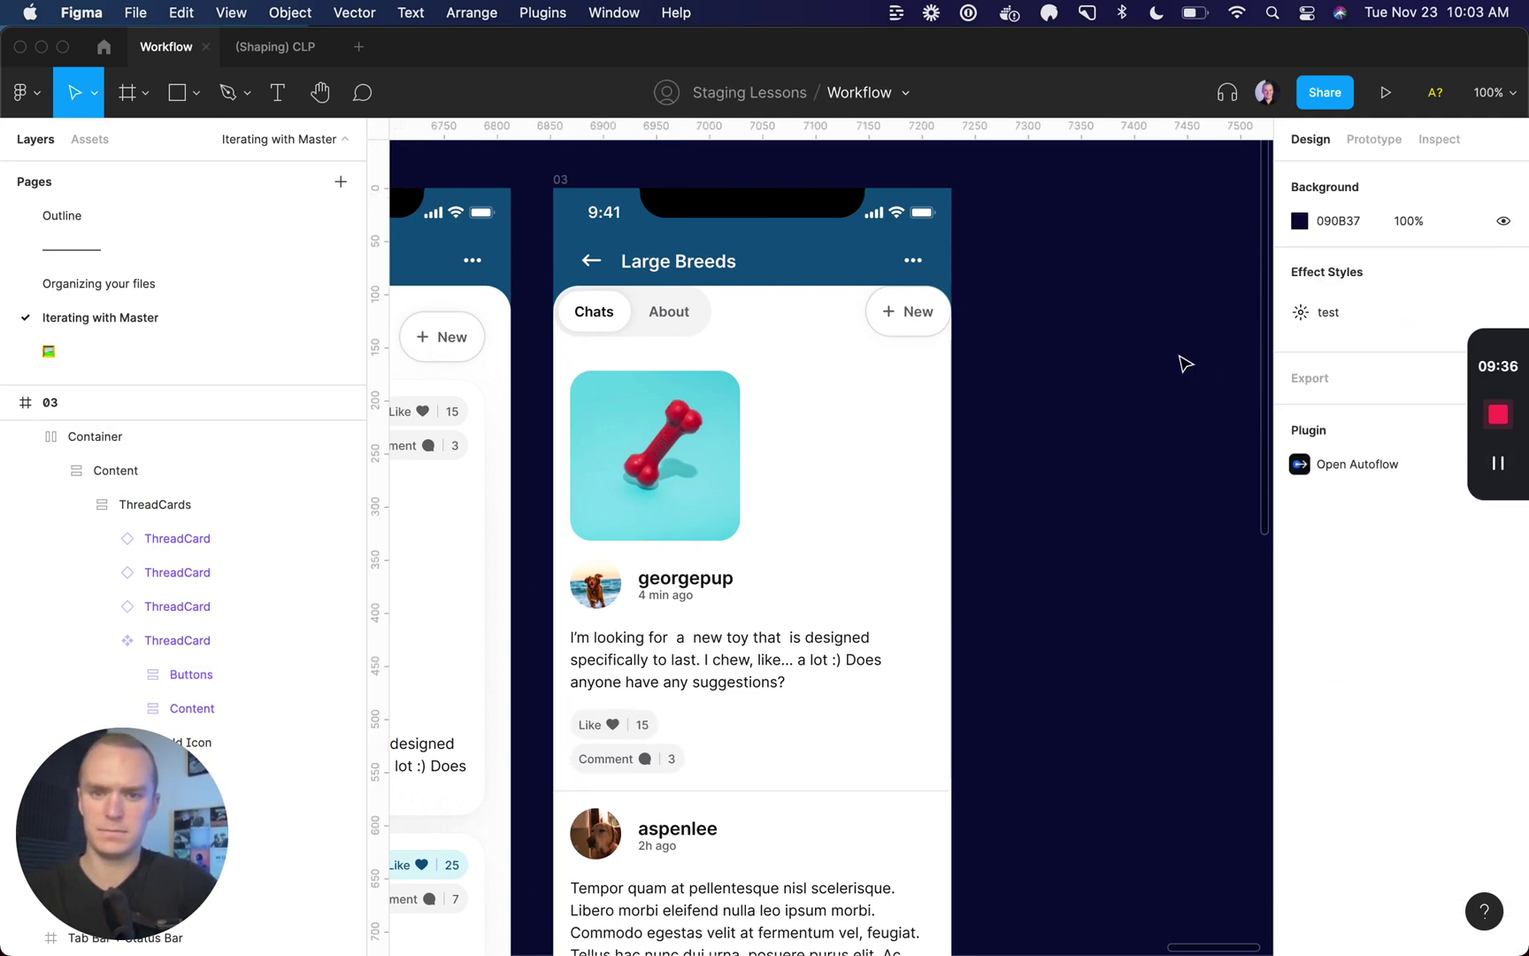
left_click(741, 320)
scroll(1379, 395, "down", 2)
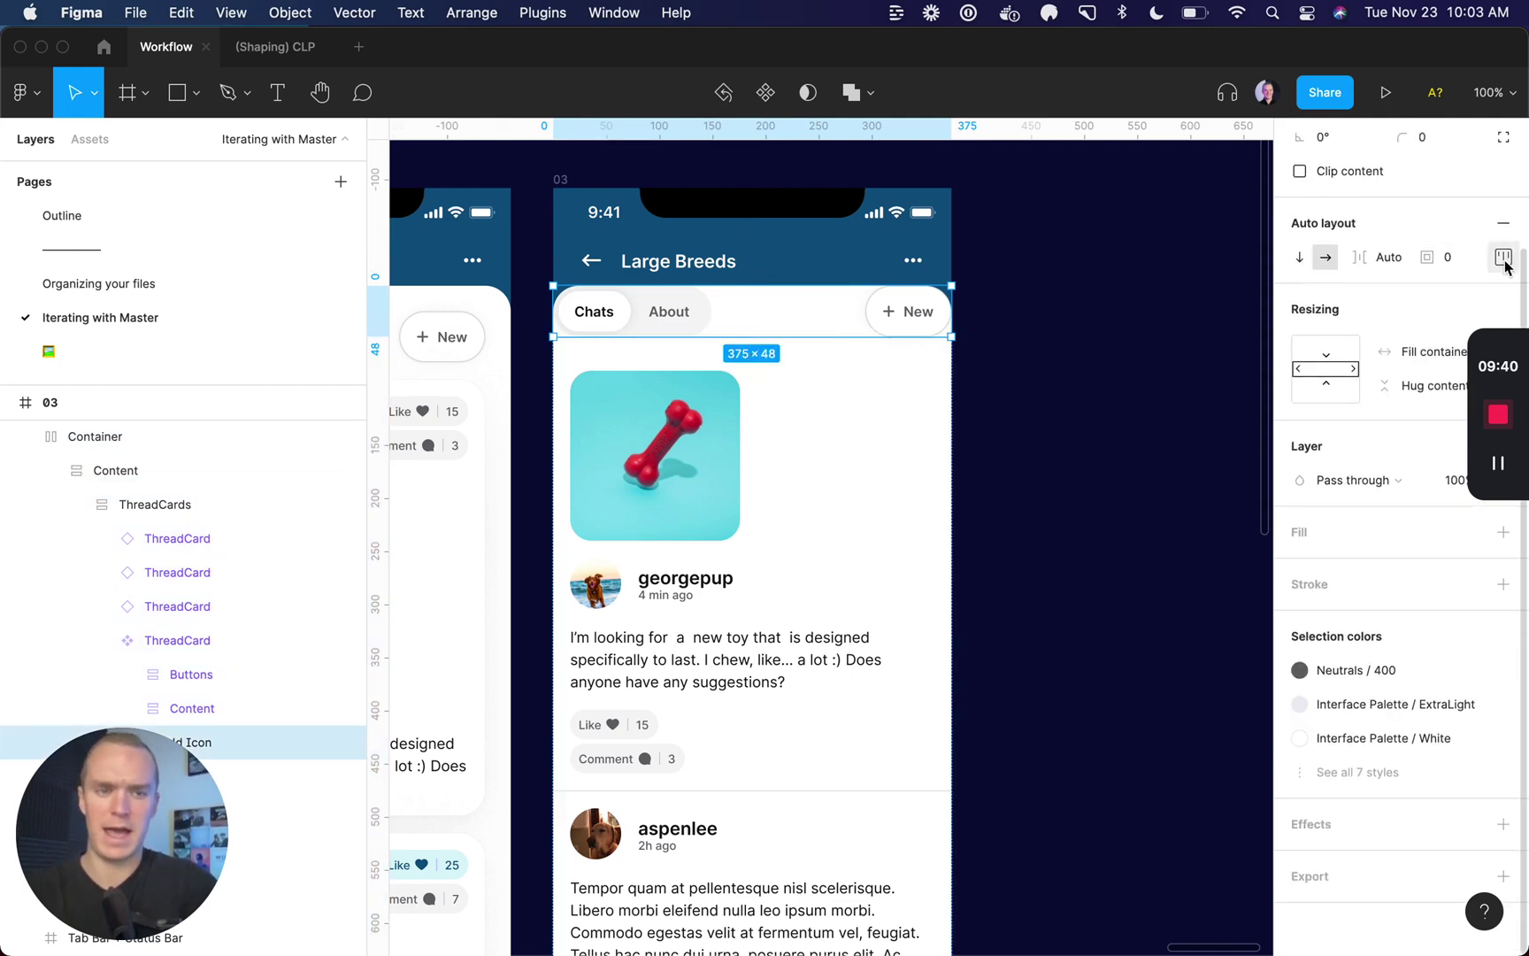
left_click(1457, 265)
type("16")
key("Return")
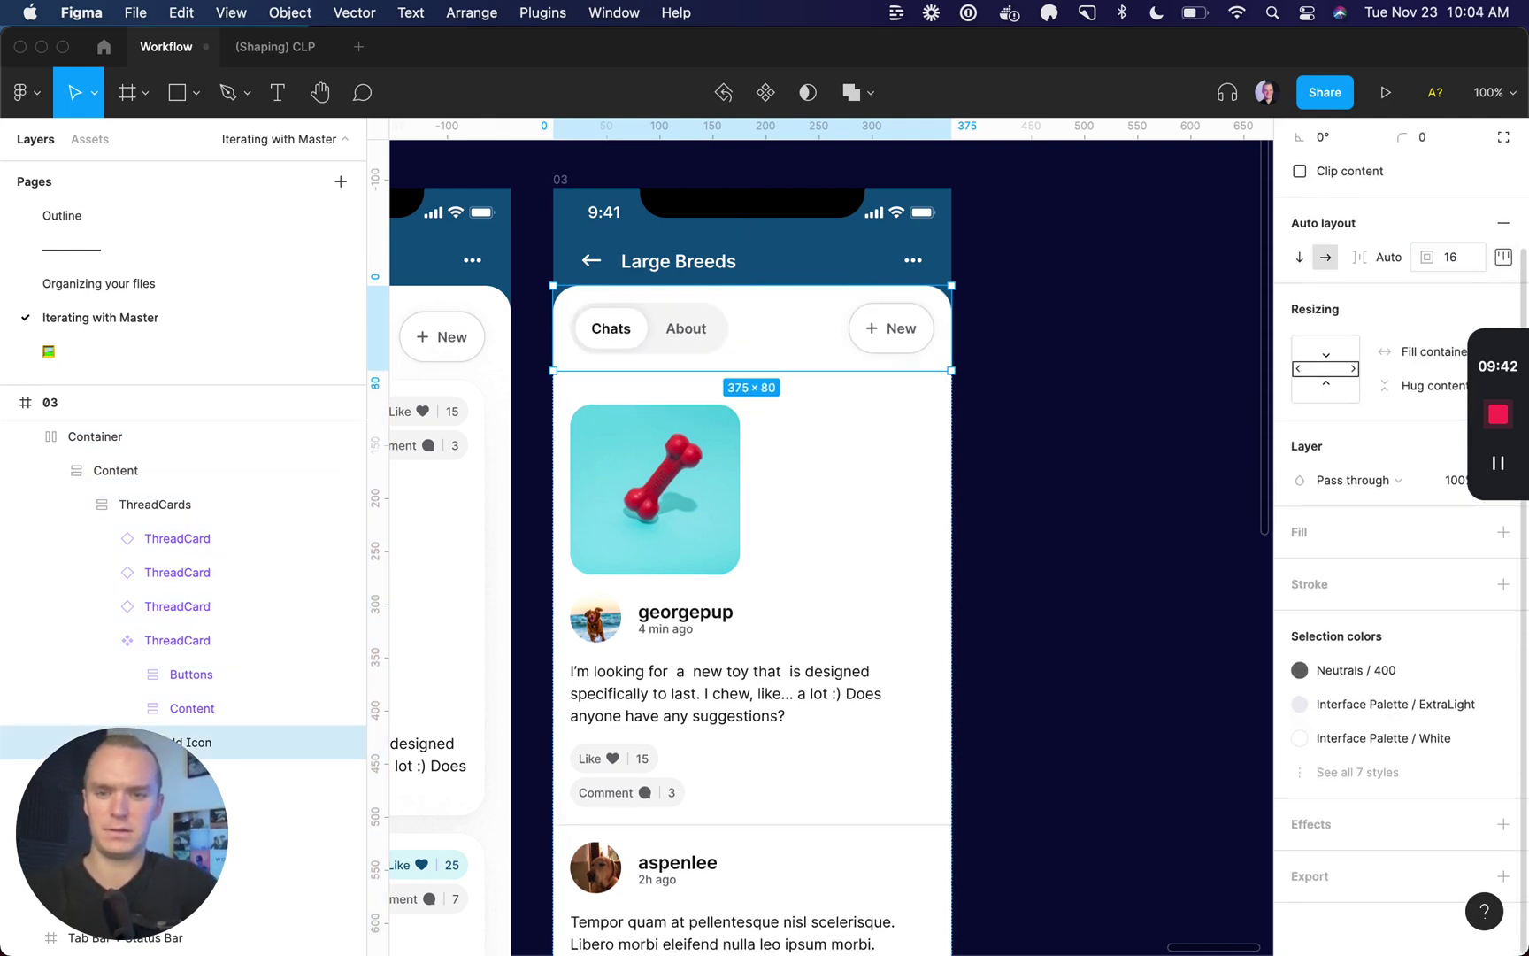
left_click(1120, 362)
scroll(1121, 362, "down", 5)
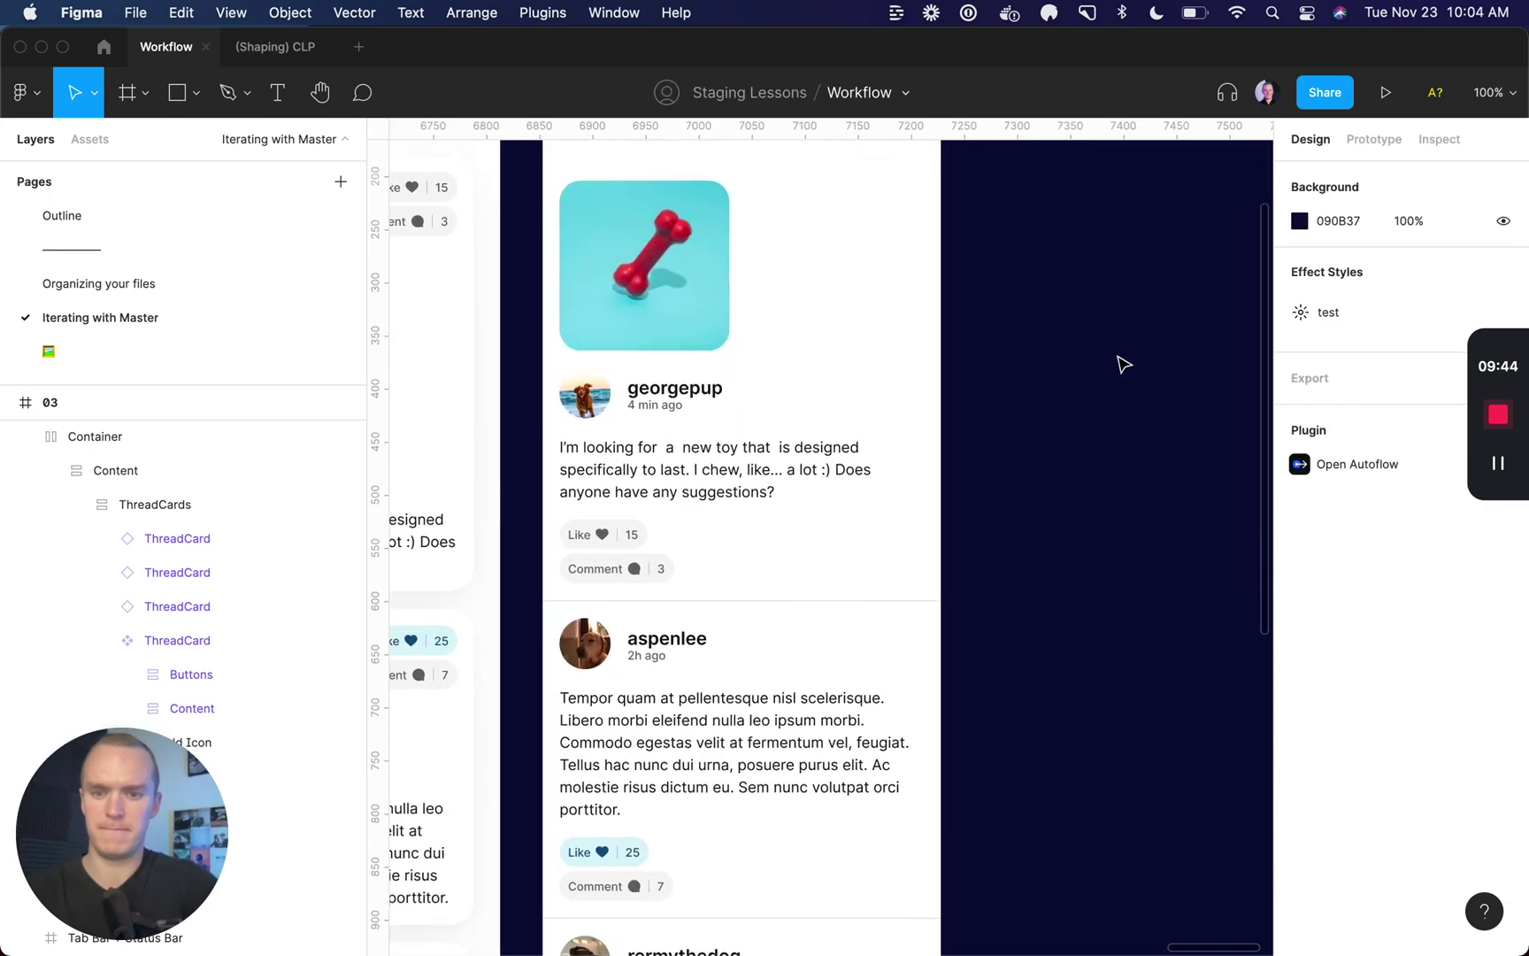
scroll(1119, 362, "down", 3)
scroll(1120, 362, "down", 3)
scroll(1120, 363, "up", 3)
scroll(1123, 363, "up", 2)
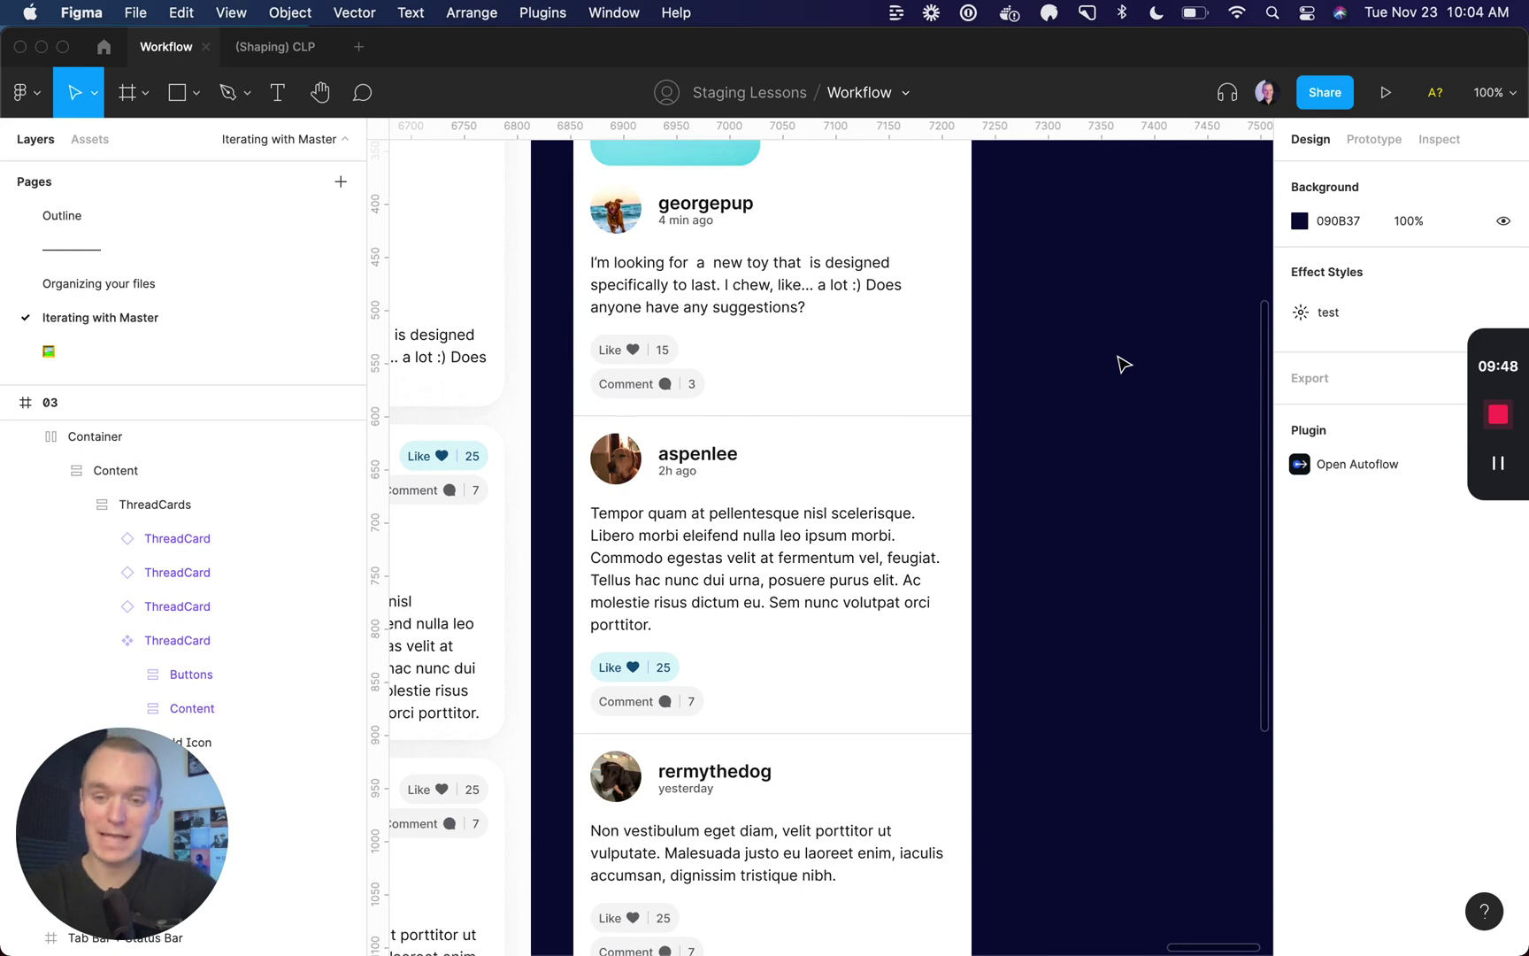
- Zoom out to show screens 01–03 together, then select screen 03's first ThreadCard
key("minus")
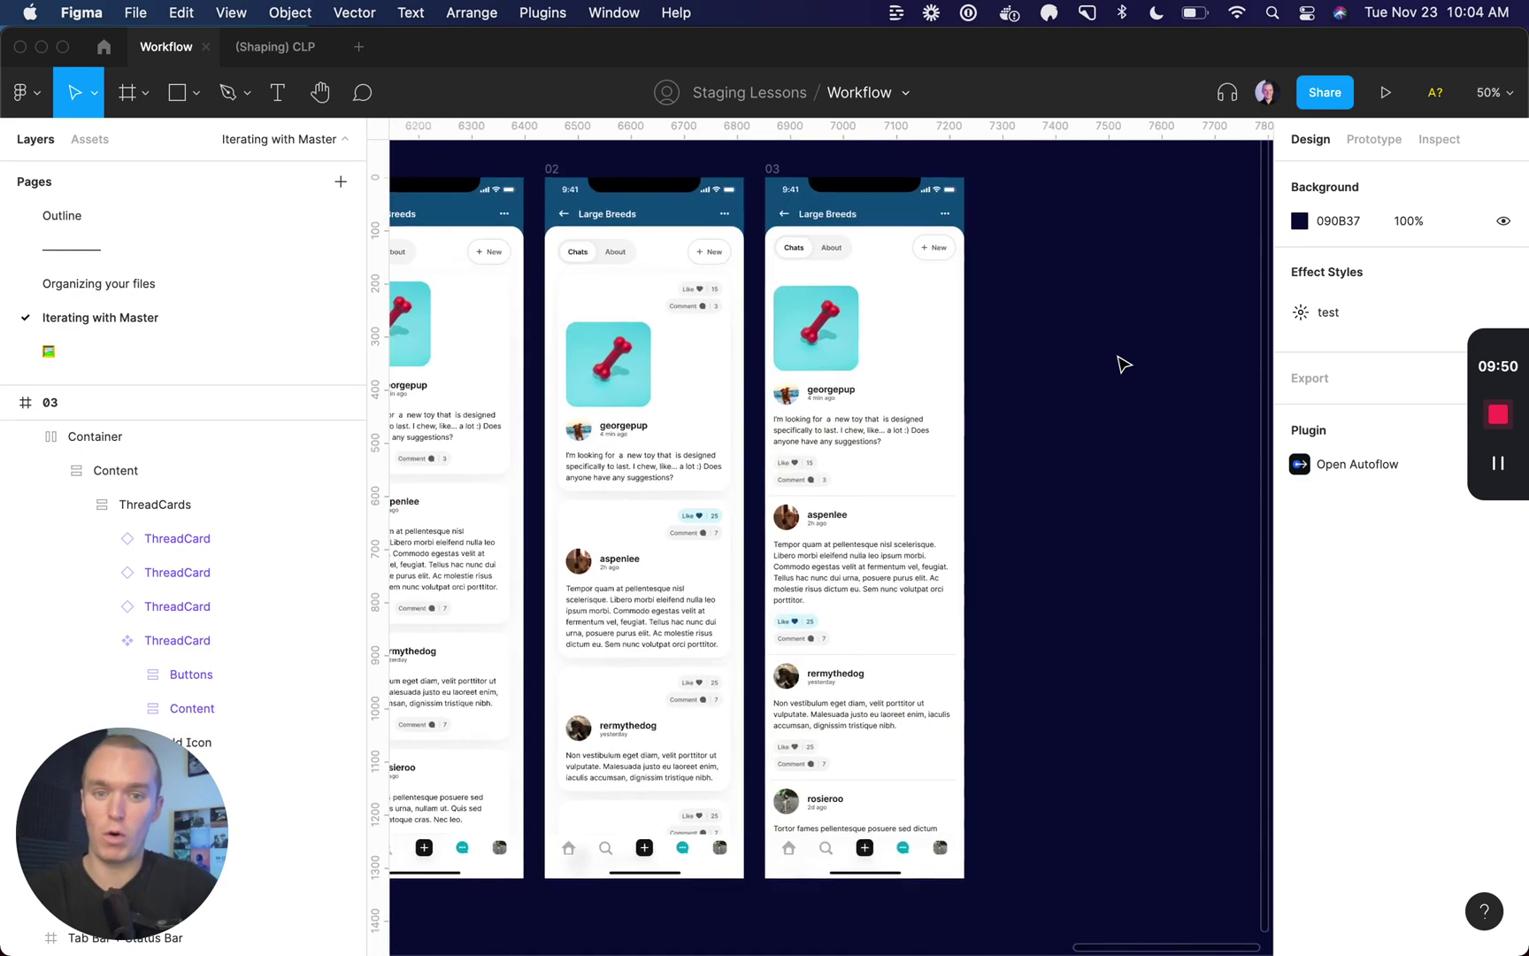
scroll(742, 515, "left", 2)
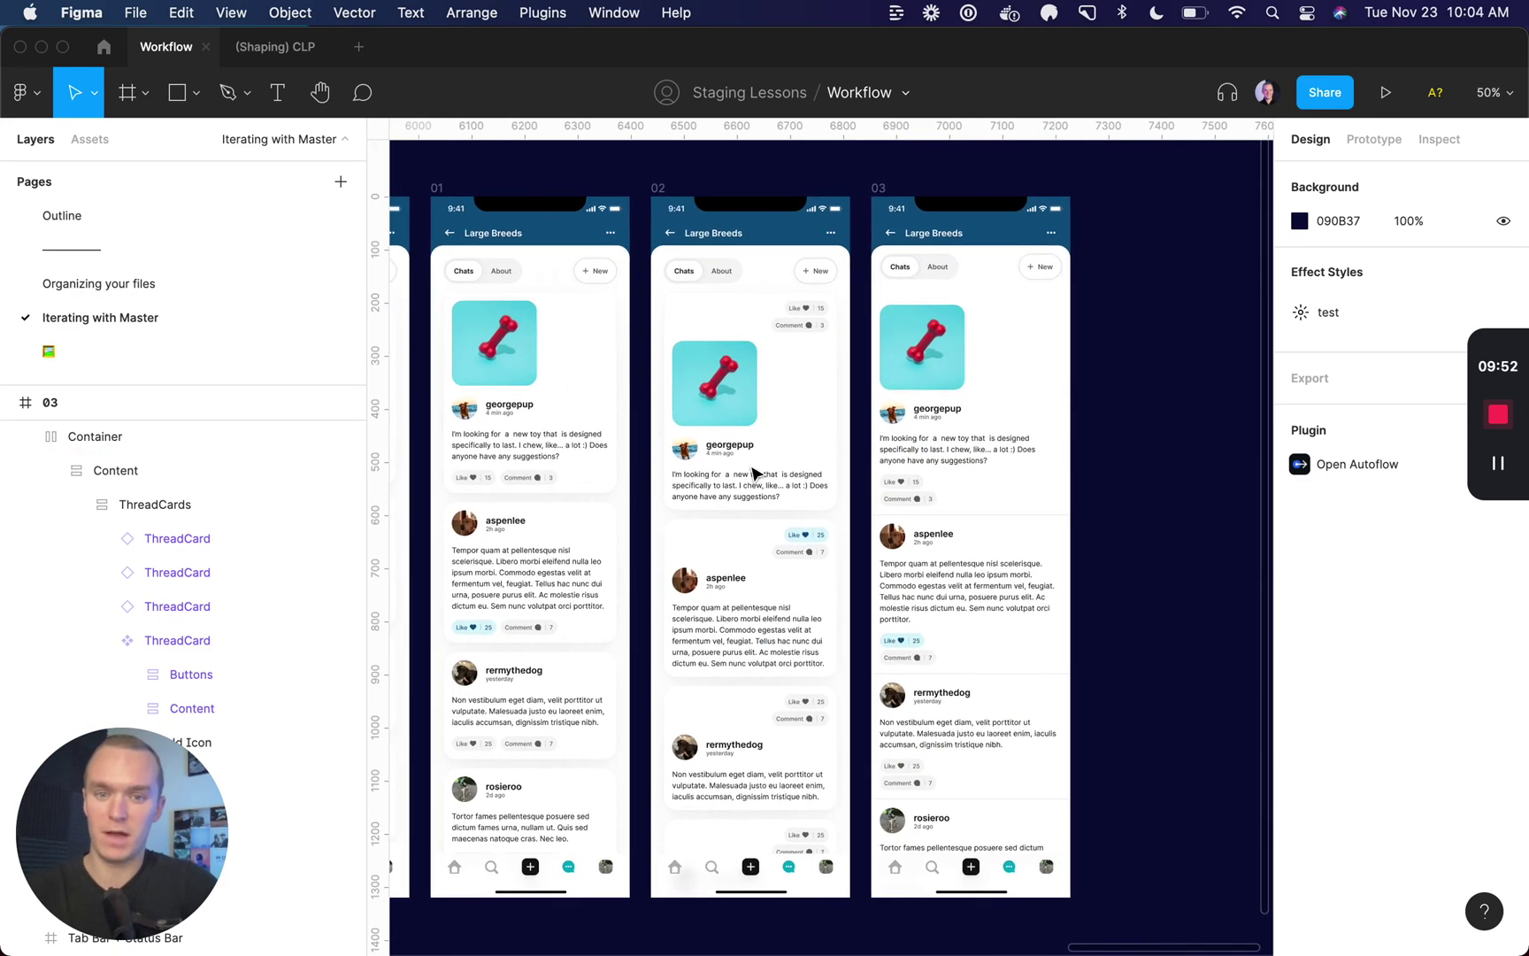
left_click(980, 449)
double_click(981, 449)
left_click(981, 450)
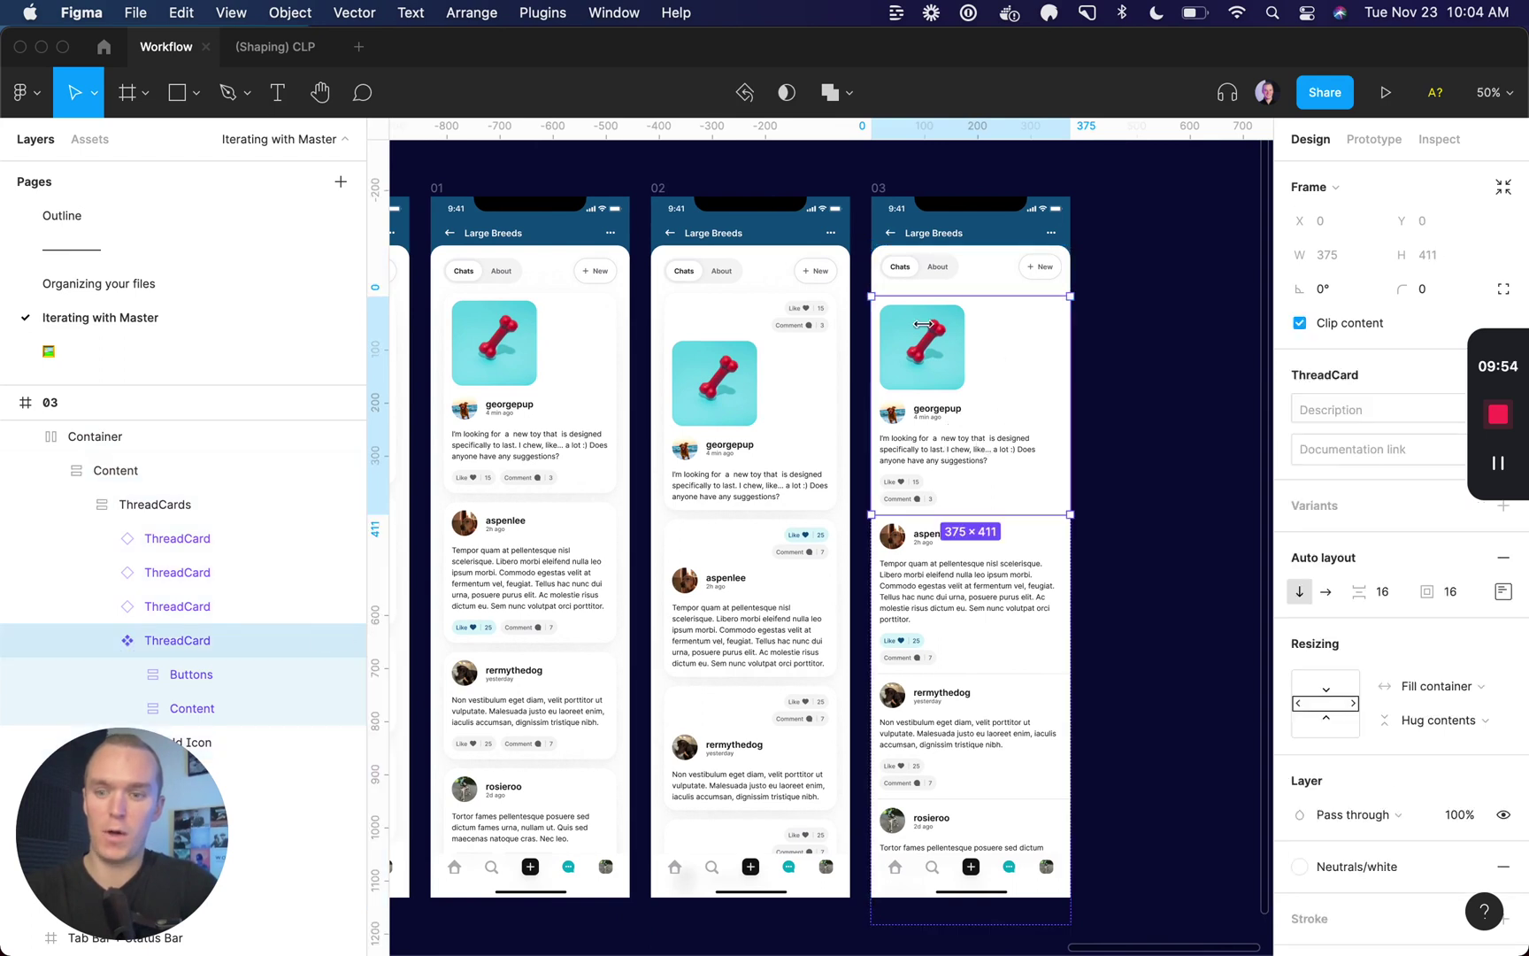